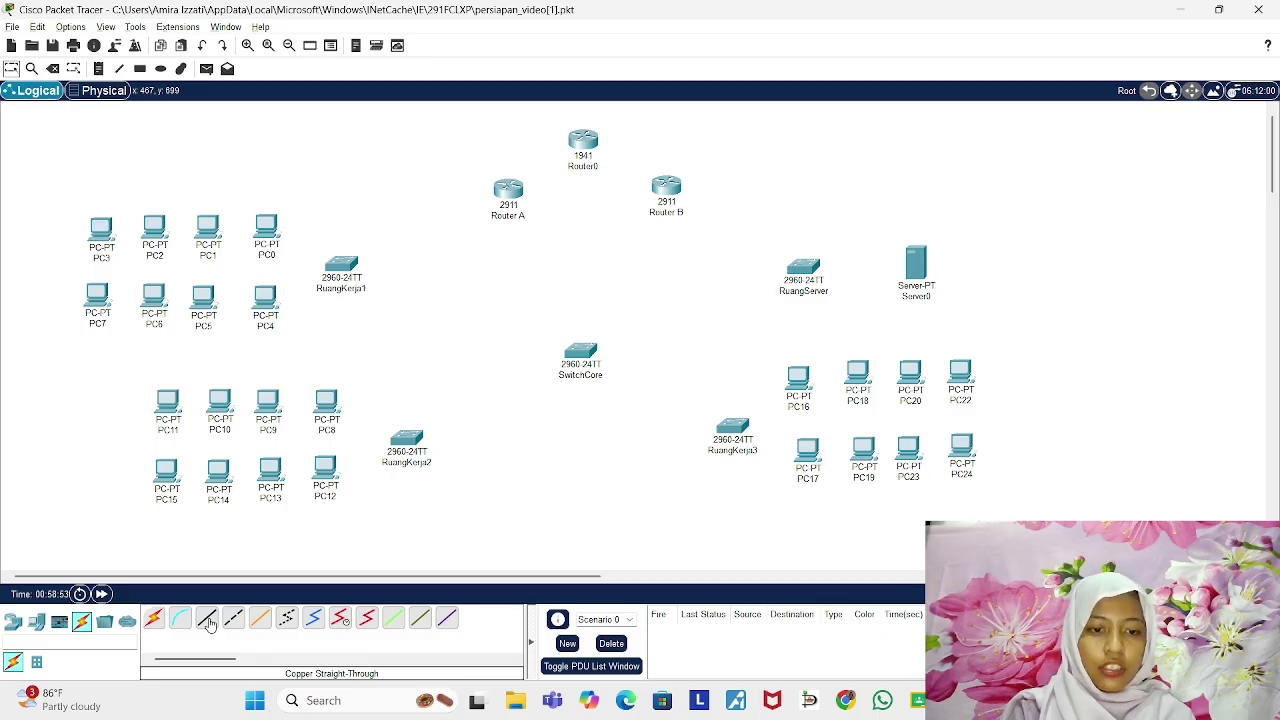
# Step: Connect PC0's FastEthernet0 to FastEthernet0/1 on the RuangKerja1 switch with a Copper Straight-Through cable
pyautogui.click(208, 621)
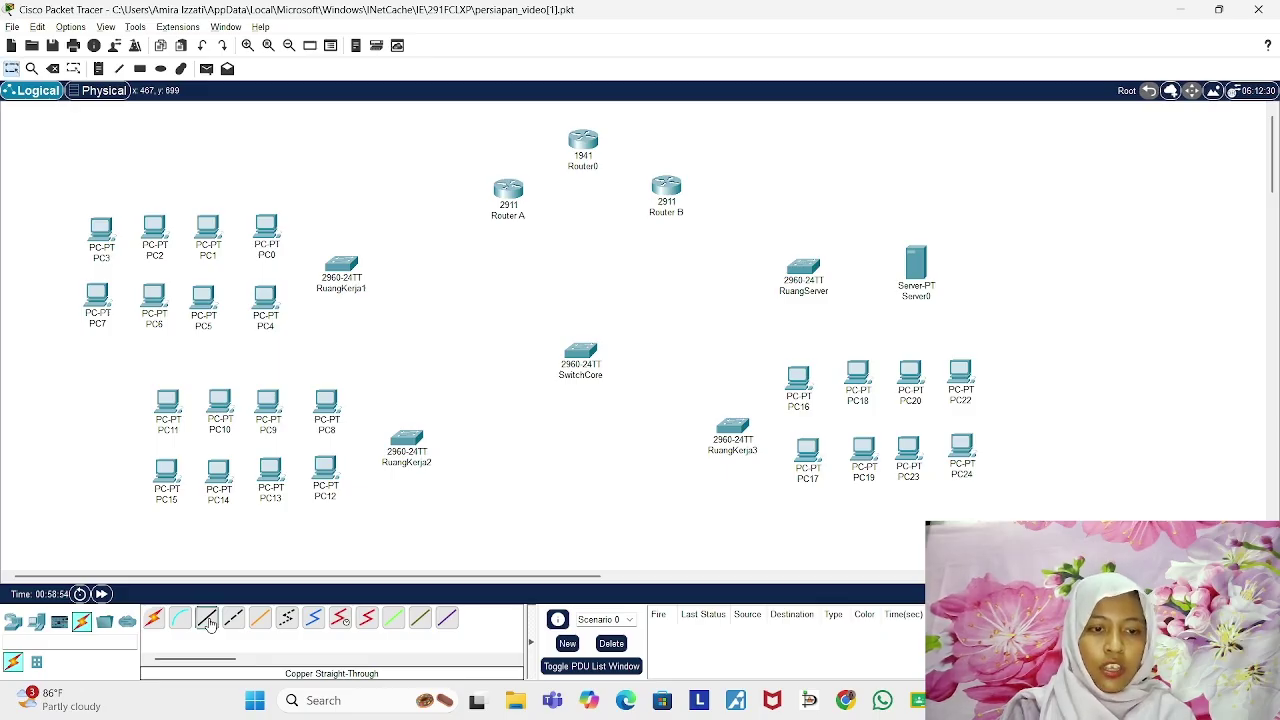
pyautogui.click(267, 228)
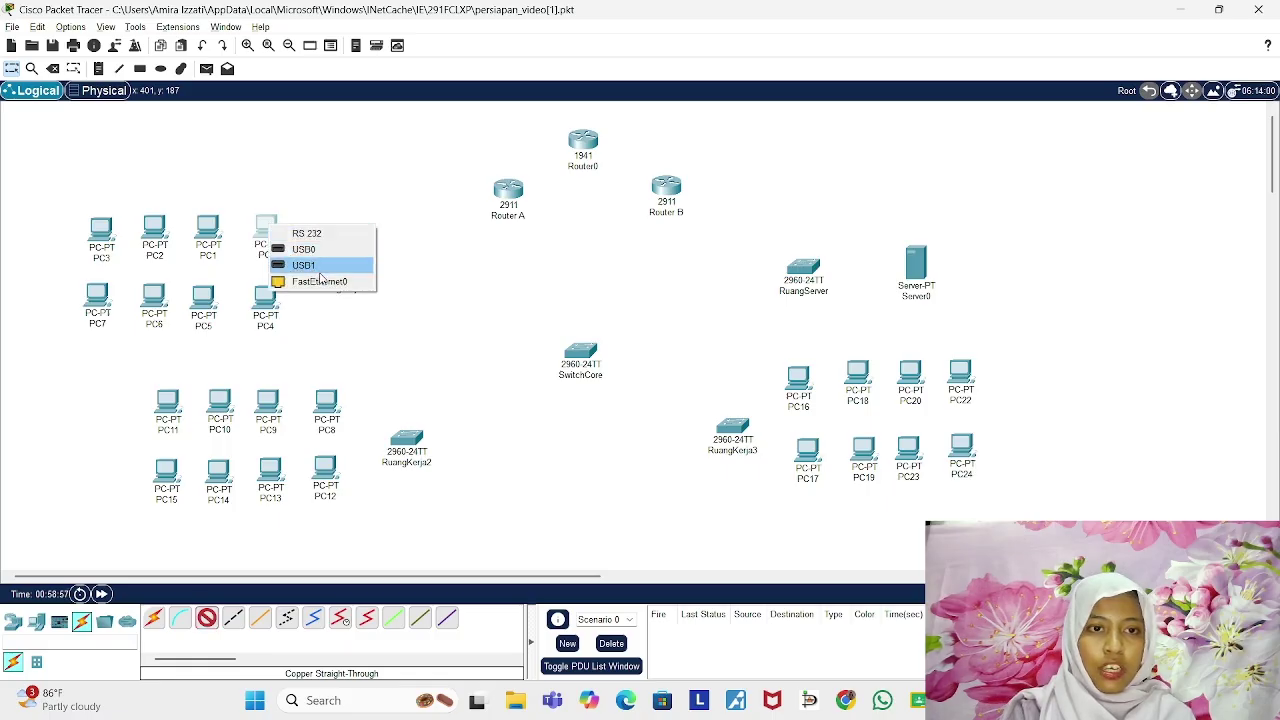
pyautogui.click(327, 284)
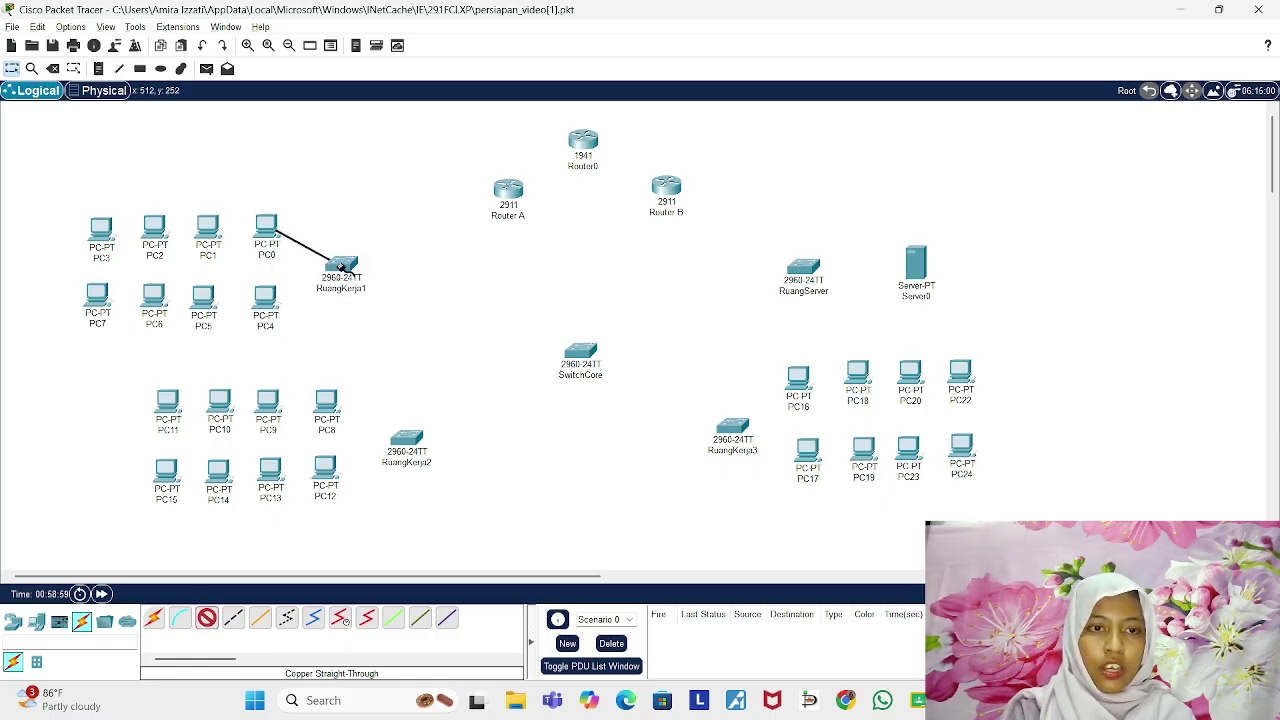
pyautogui.click(342, 271)
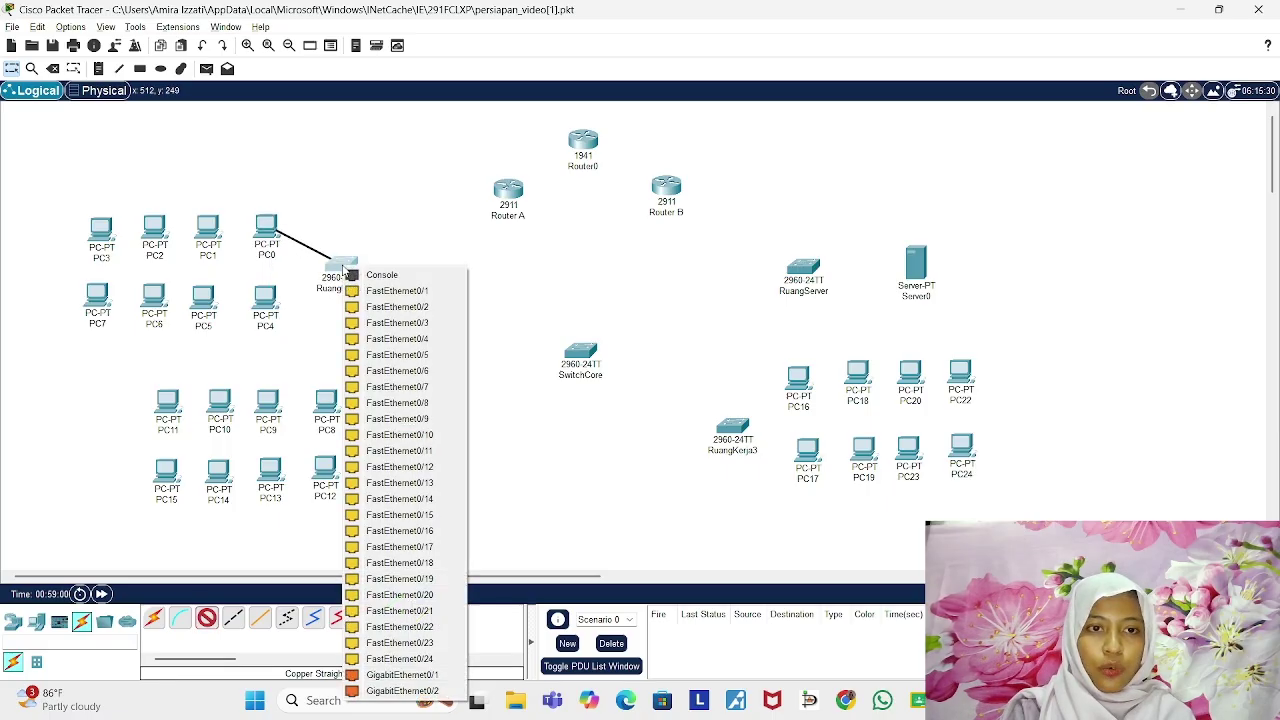
pyautogui.click(397, 292)
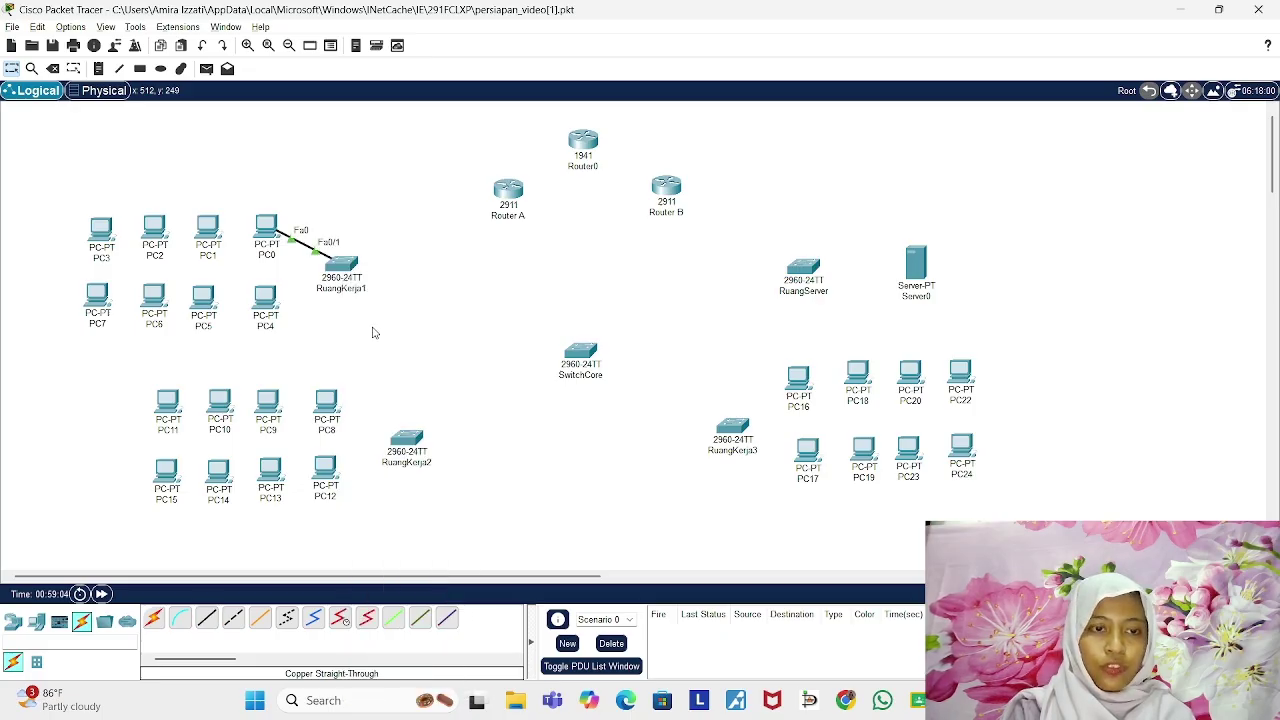
# Step: Connect PC1, PC2 and PC3 to the RuangKerja1 switch using the automatically chosen connection type
pyautogui.click(157, 618)
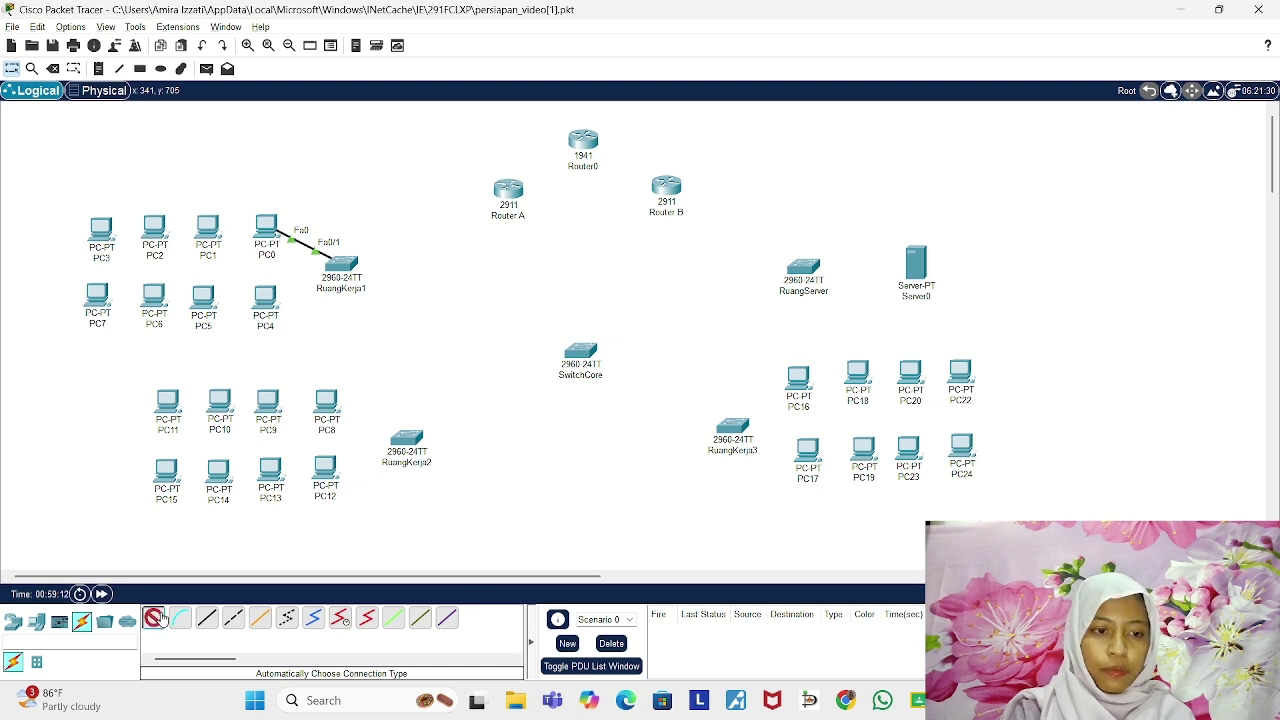
pyautogui.click(226, 231)
pyautogui.click(345, 265)
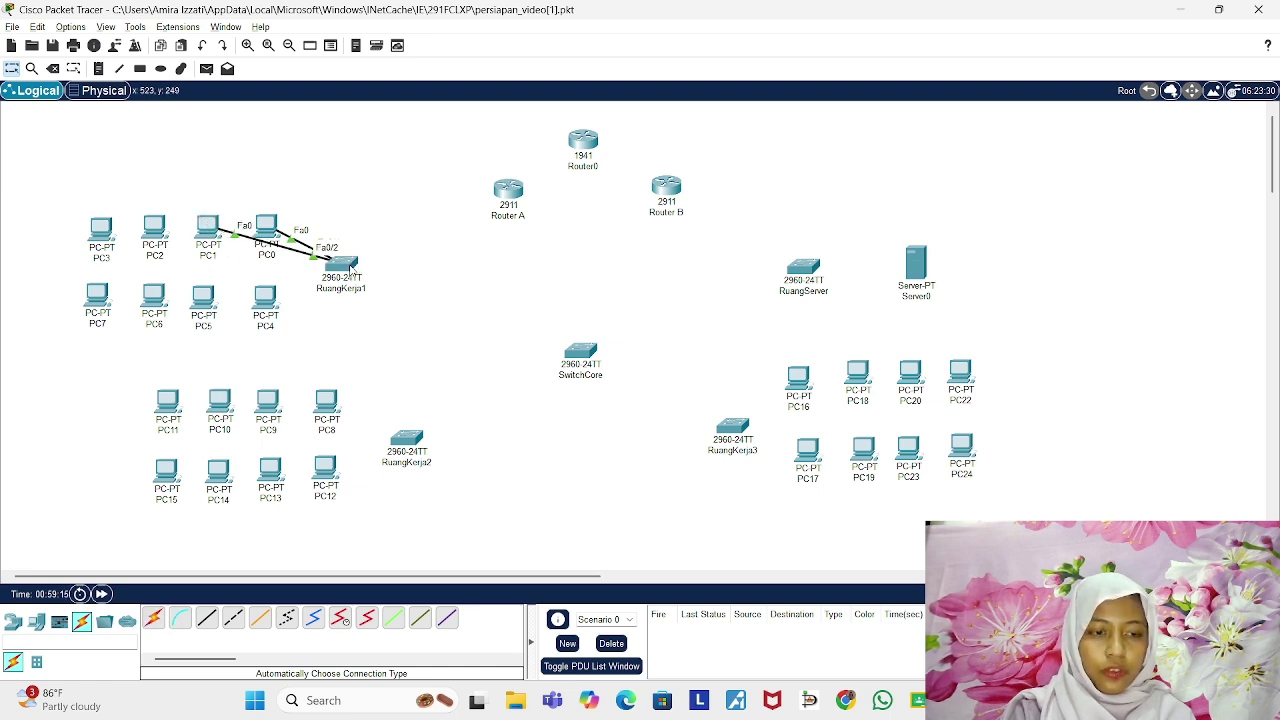
pyautogui.click(155, 618)
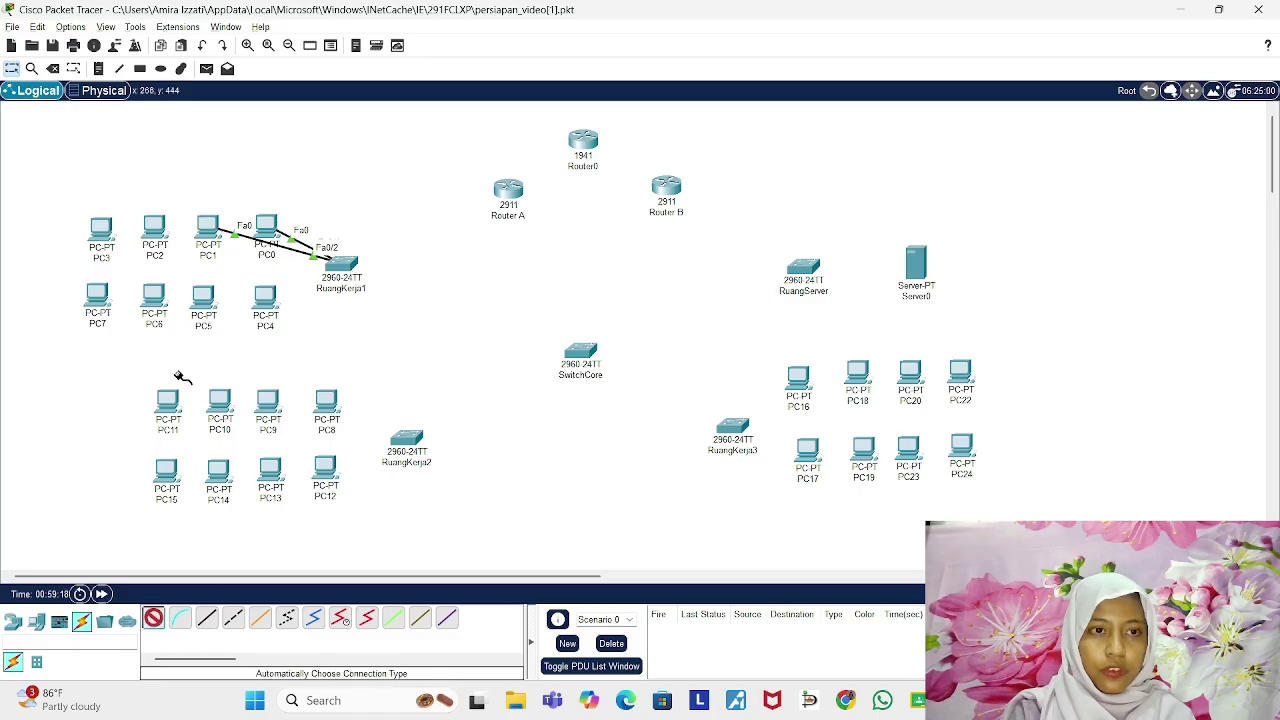
pyautogui.click(154, 228)
pyautogui.click(345, 263)
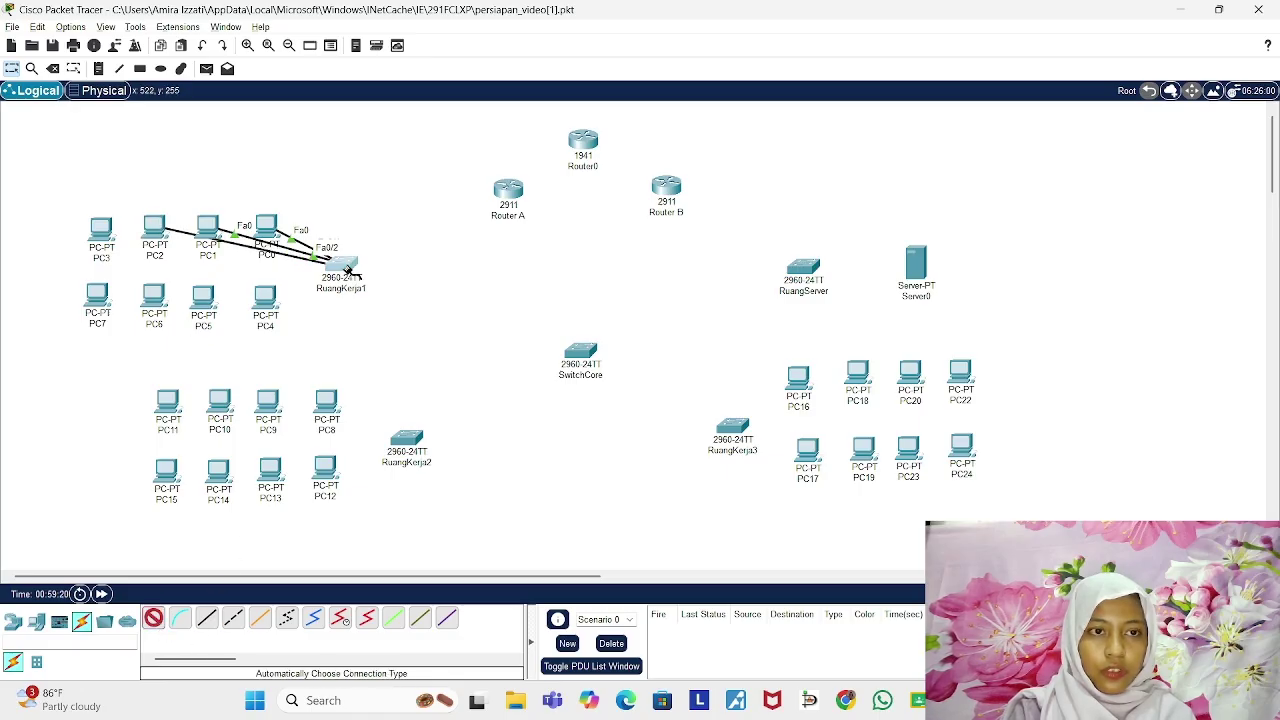
pyautogui.click(101, 229)
pyautogui.click(343, 263)
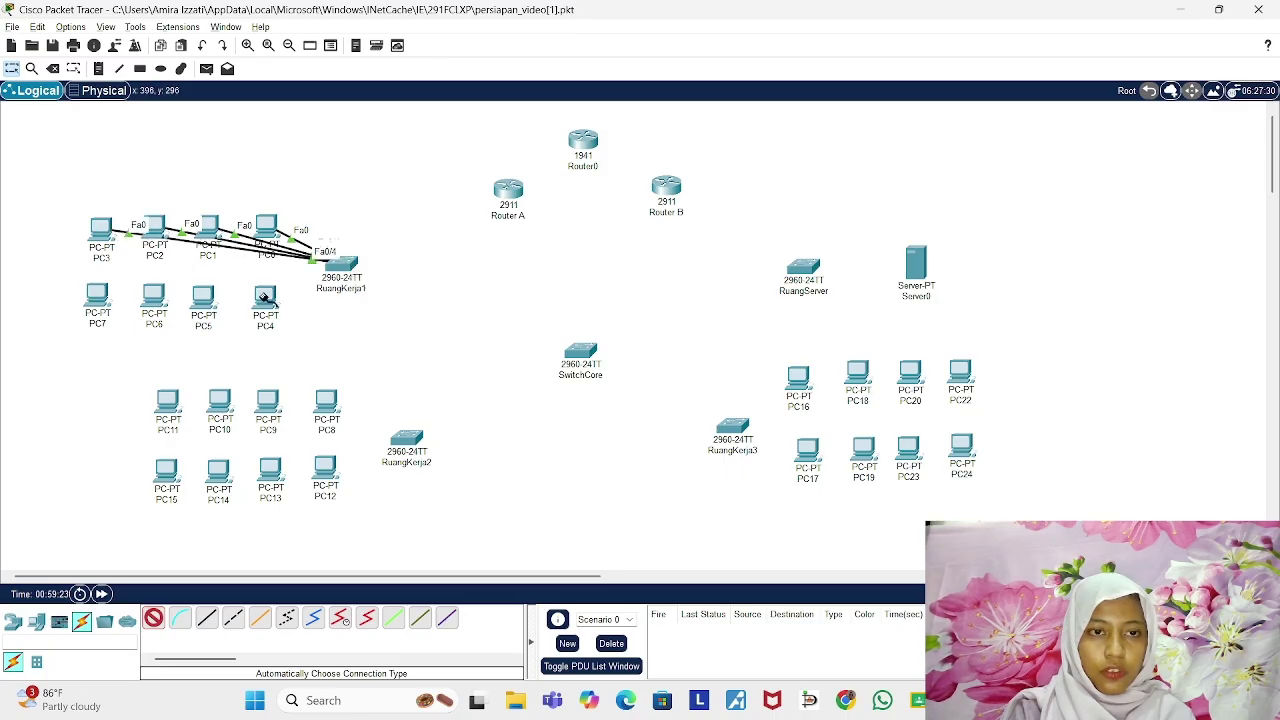
# Step: Connect PC4, PC5, PC6 and PC7 to the RuangKerja1 switch using the automatically chosen connection type
pyautogui.click(265, 297)
pyautogui.click(341, 264)
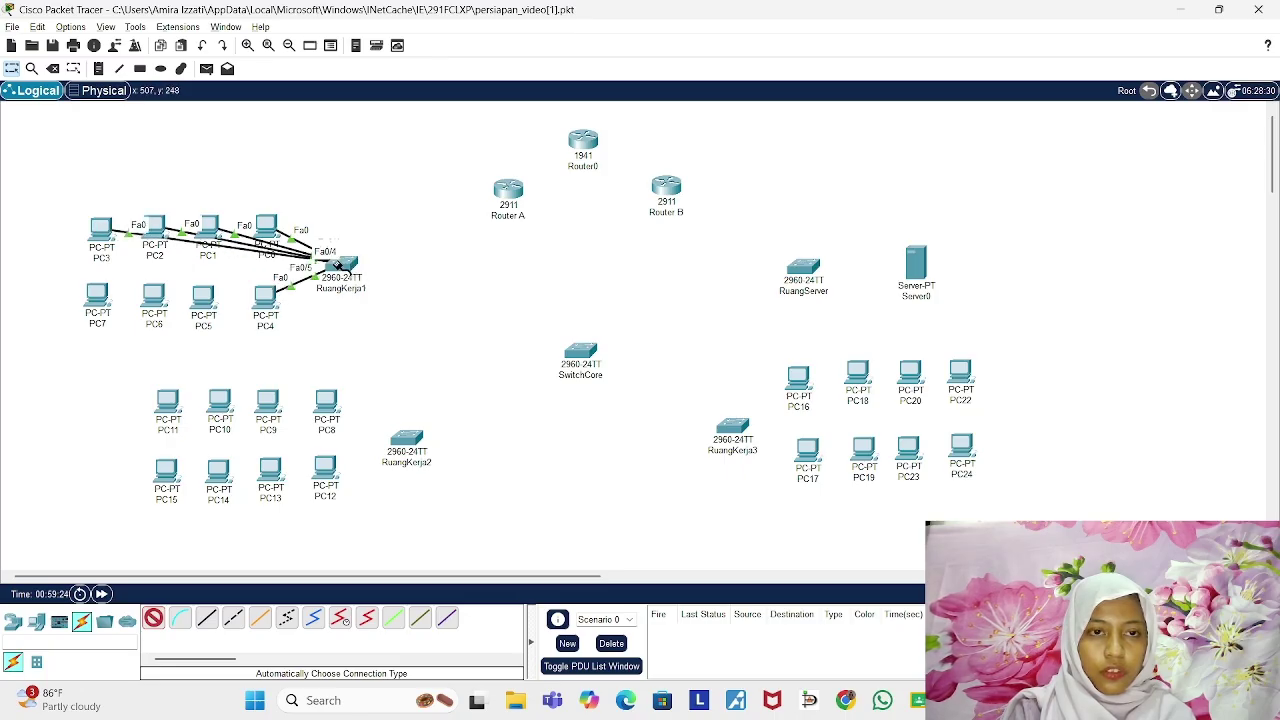
pyautogui.click(204, 298)
pyautogui.click(340, 265)
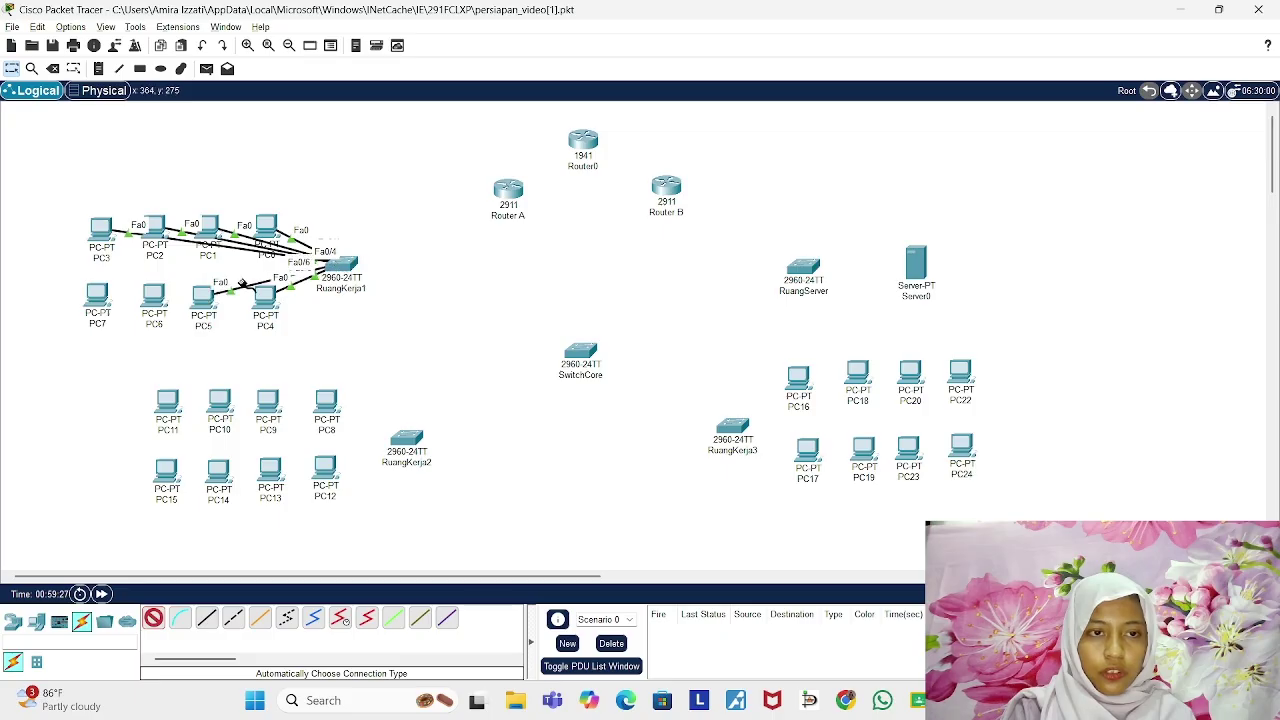
pyautogui.click(158, 292)
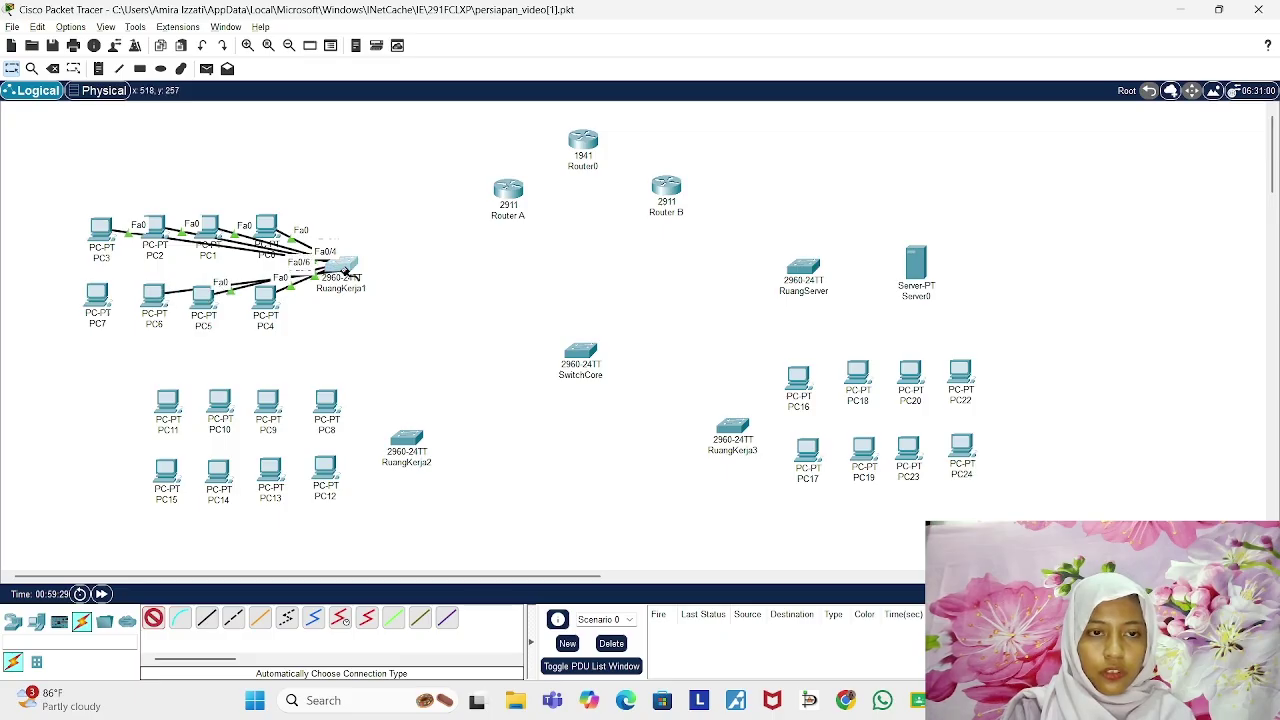
pyautogui.click(340, 266)
pyautogui.click(97, 293)
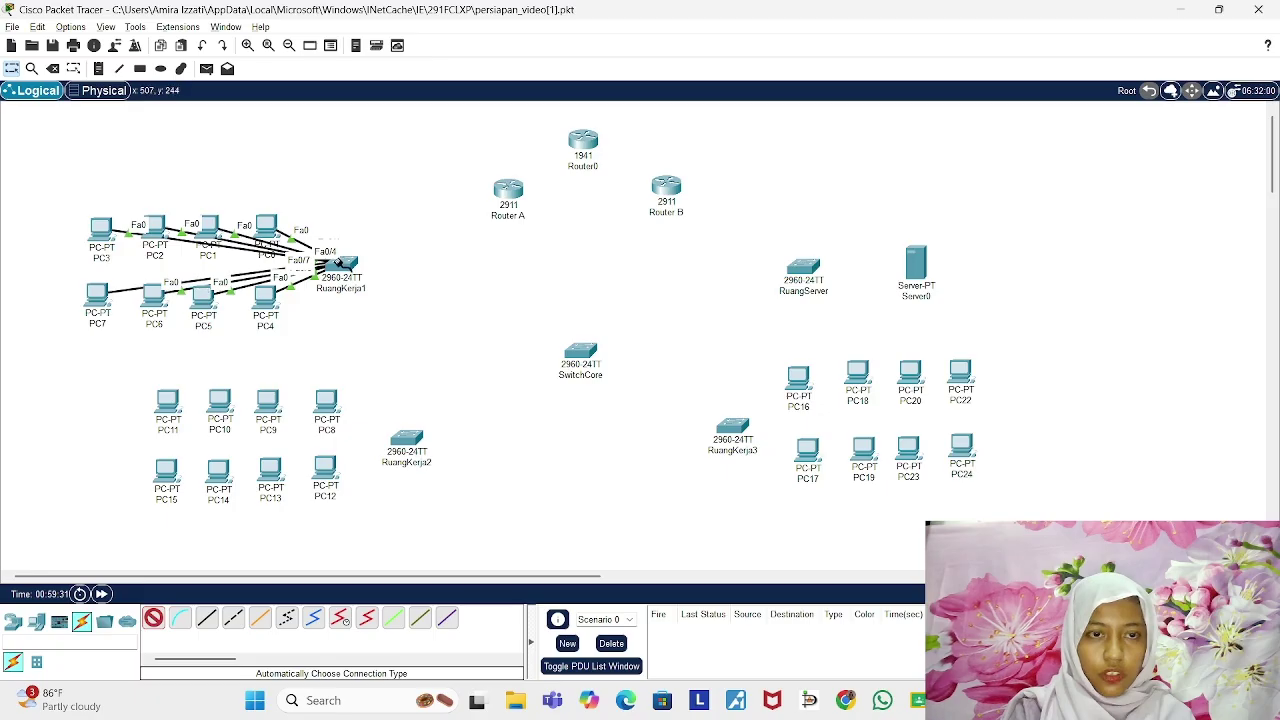
pyautogui.click(340, 265)
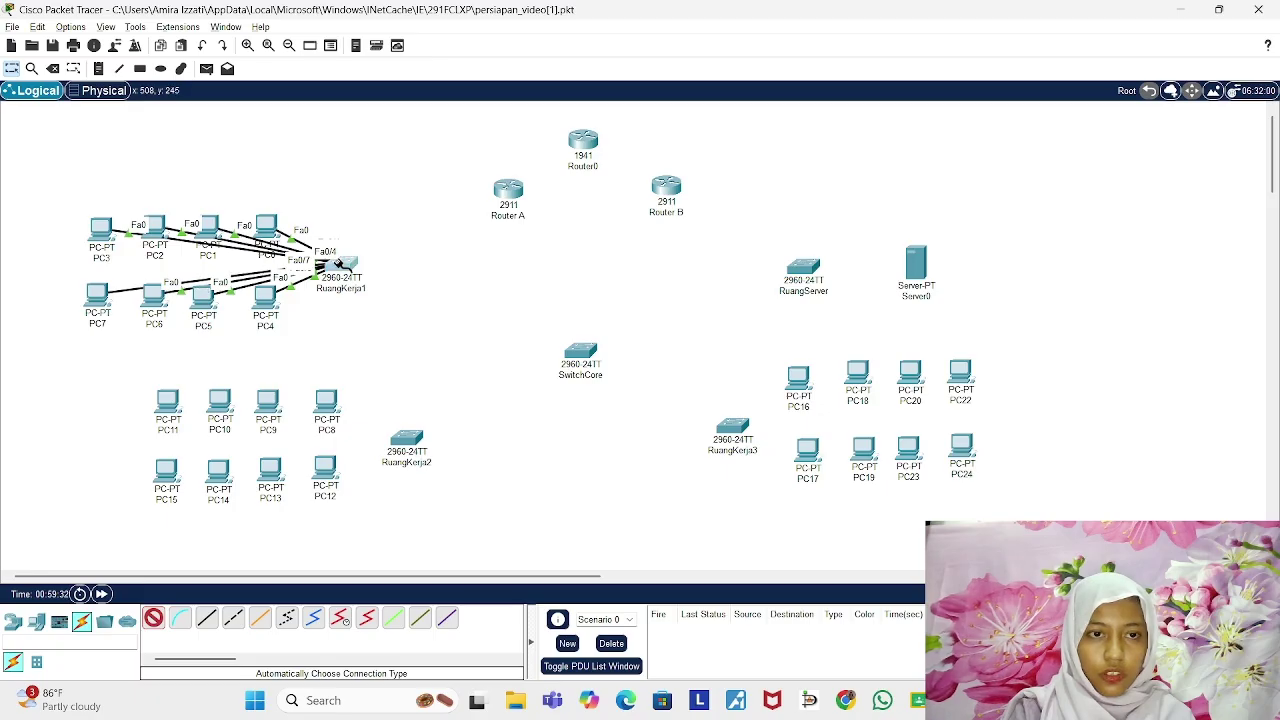
# Step: Draw a black-outlined rectangle with blue fill #00aaff around PC0 to PC7 and the RuangKerja1 switch
pyautogui.click(138, 68)
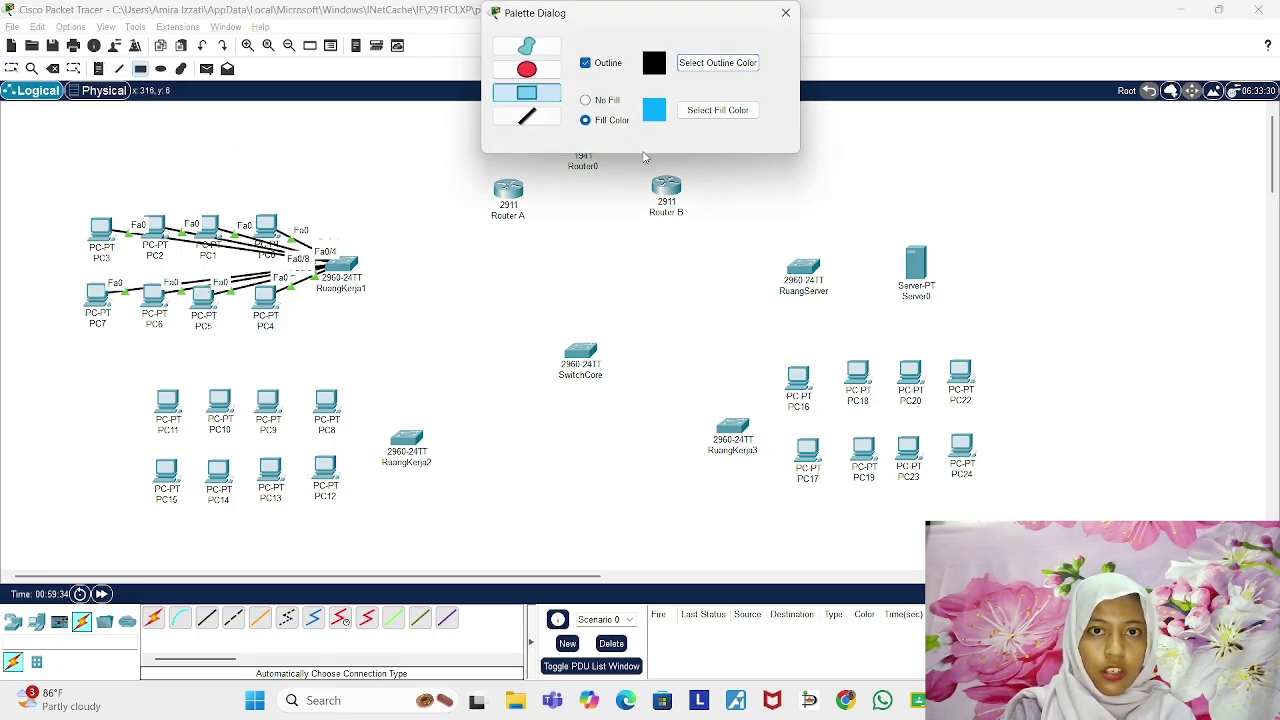
pyautogui.click(722, 112)
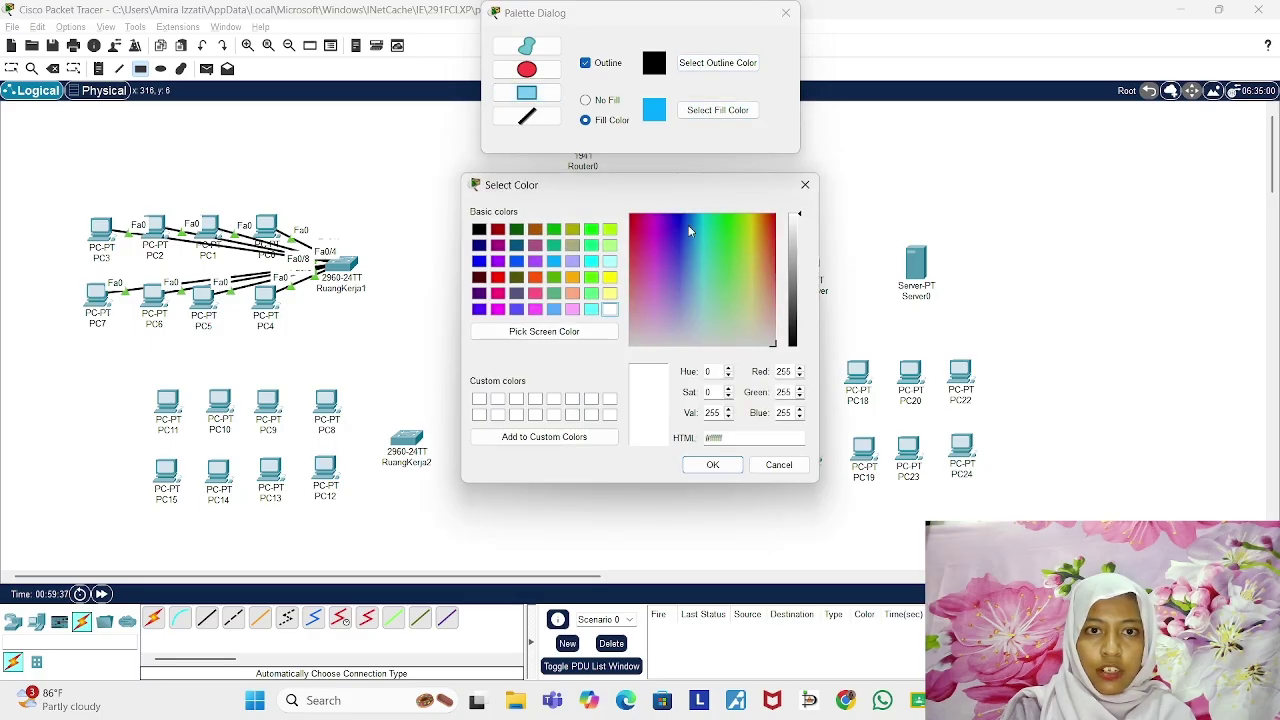
pyautogui.click(553, 260)
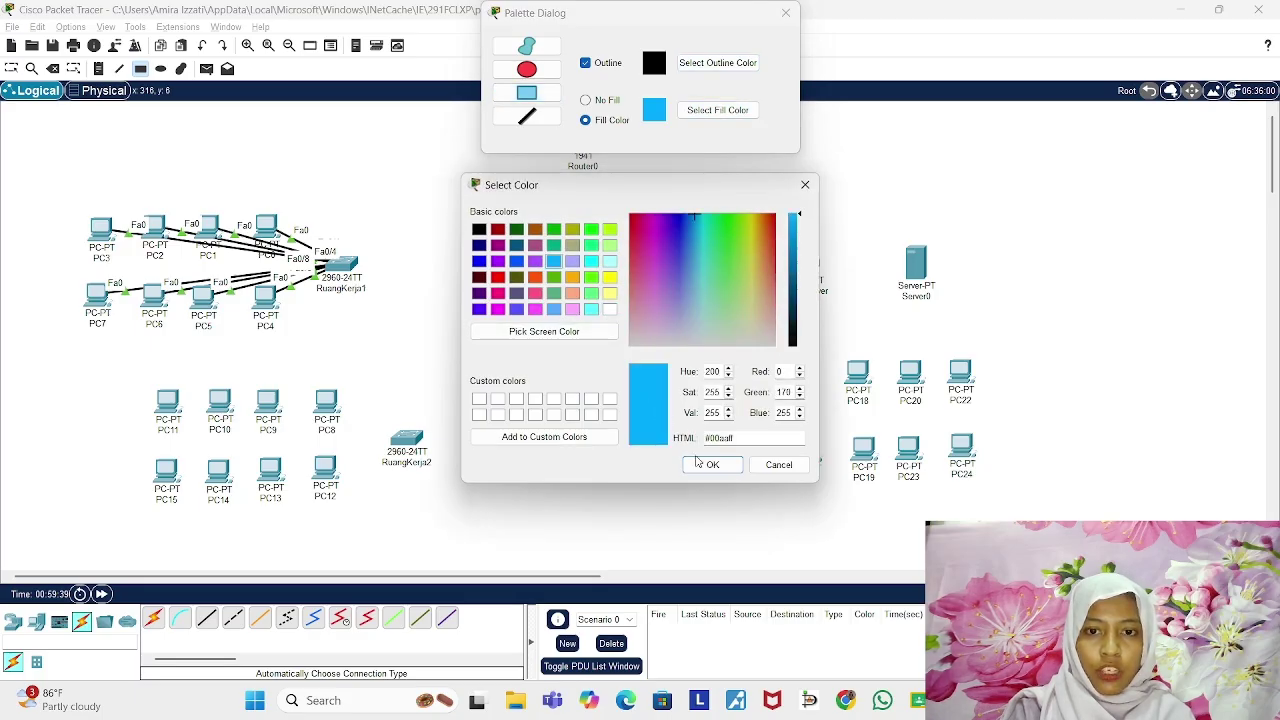
pyautogui.click(711, 467)
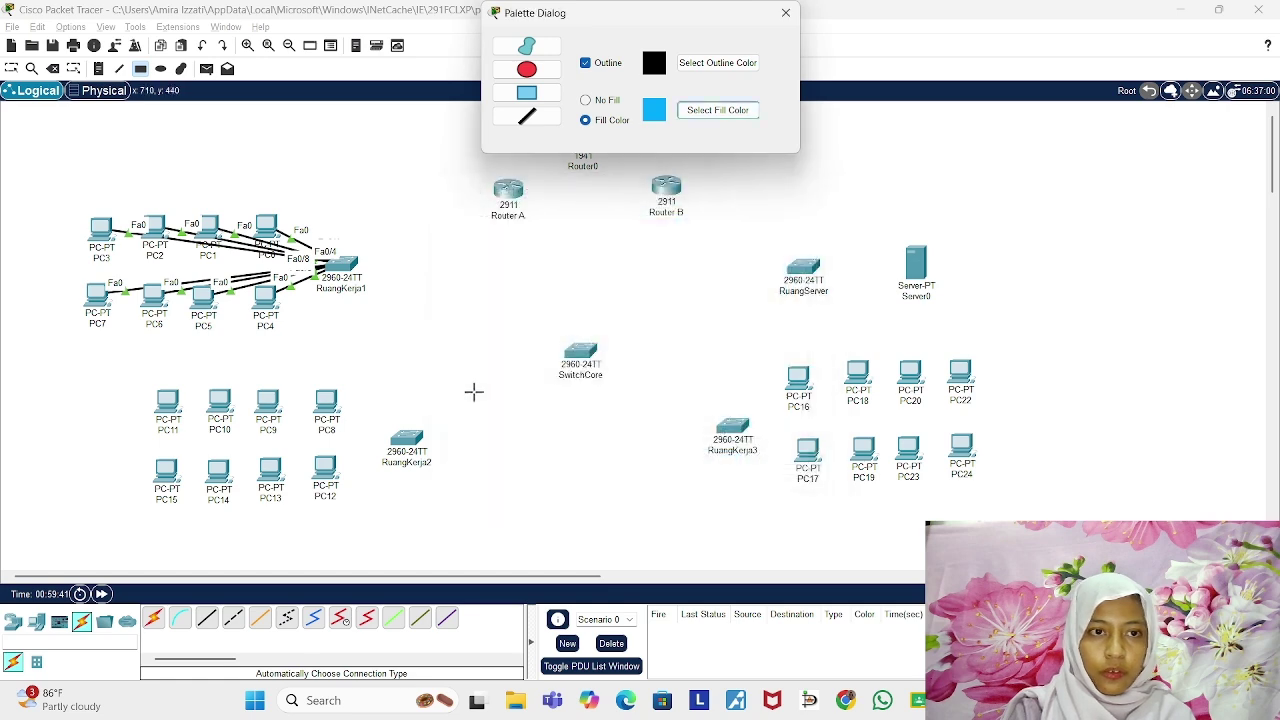
pyautogui.moveTo(75, 191); pyautogui.dragTo(382, 339)
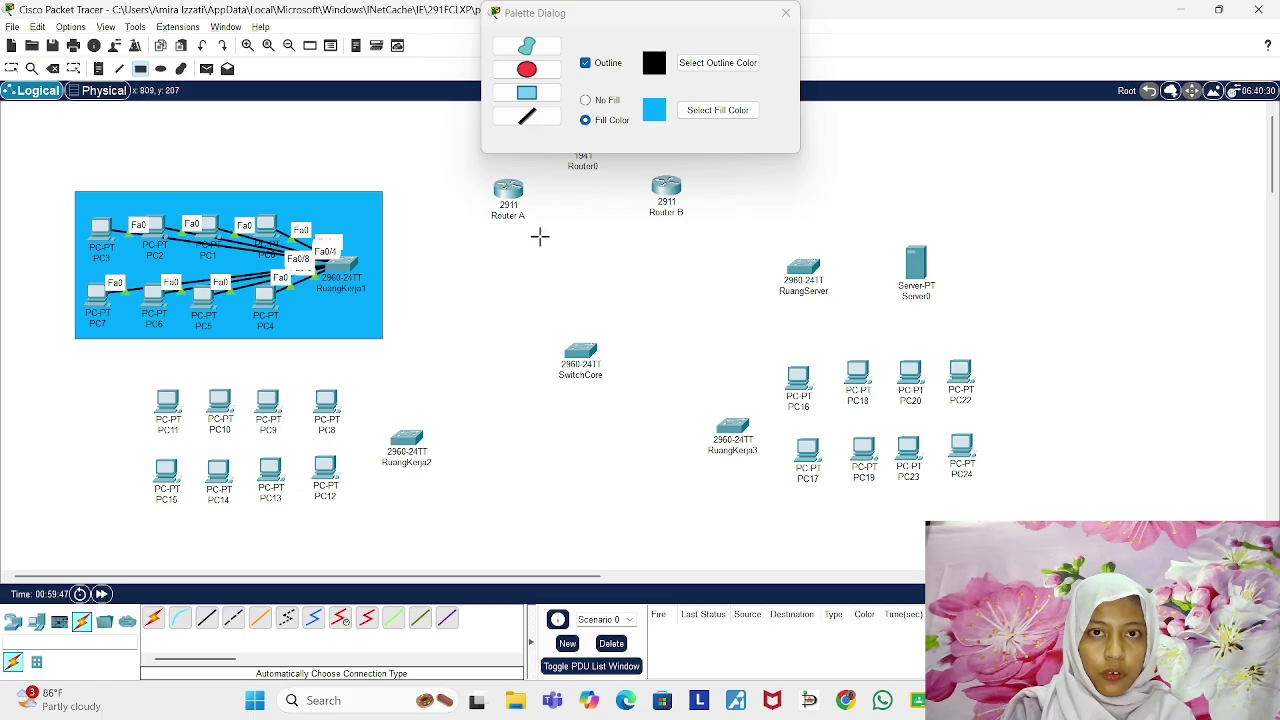
pyautogui.click(786, 13)
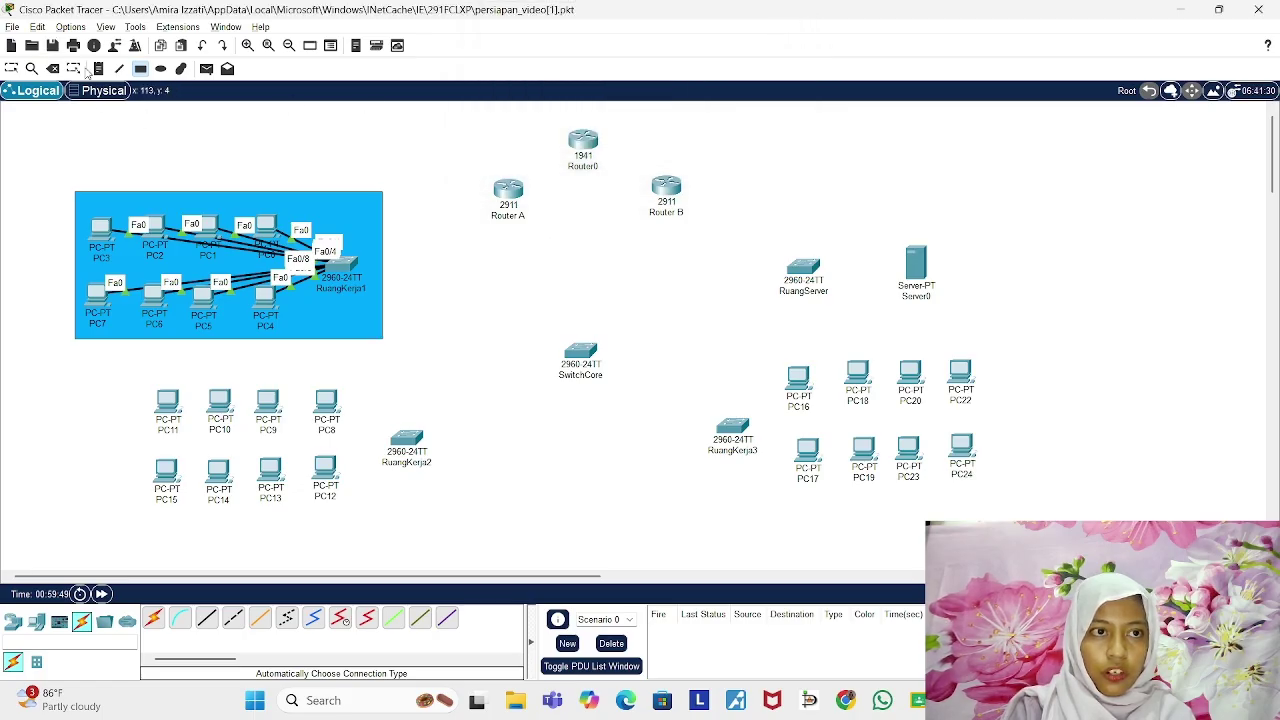
# Step: Add the note "Ruang Kerja 1" and move it into the upper-right corner of the blue rectangle
pyautogui.click(98, 68)
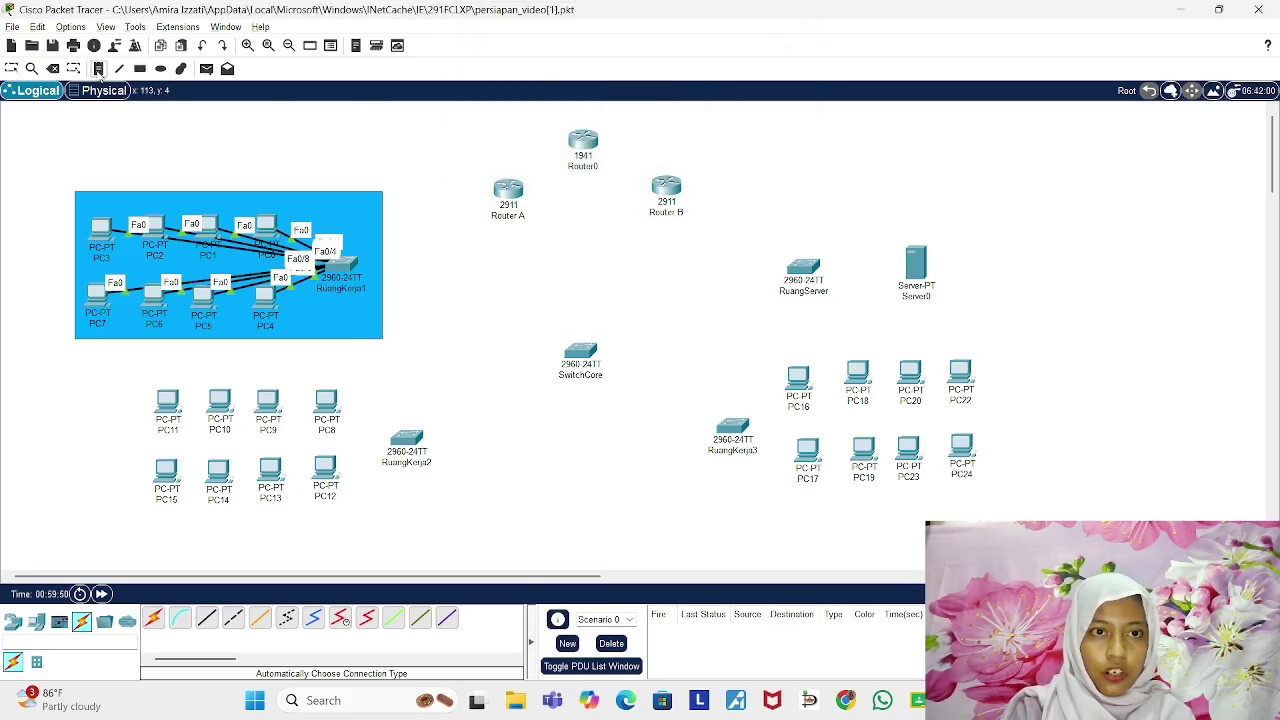
pyautogui.click(299, 170)
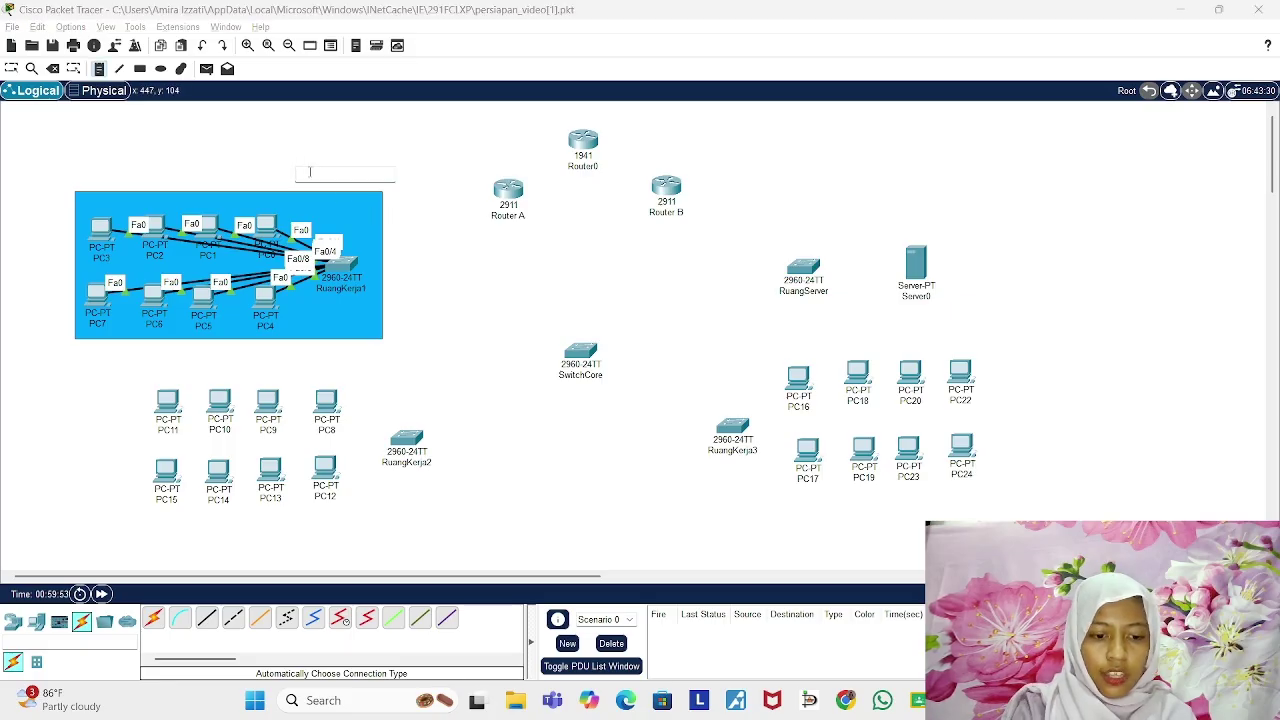
pyautogui.write('Ruang Kerja 1')
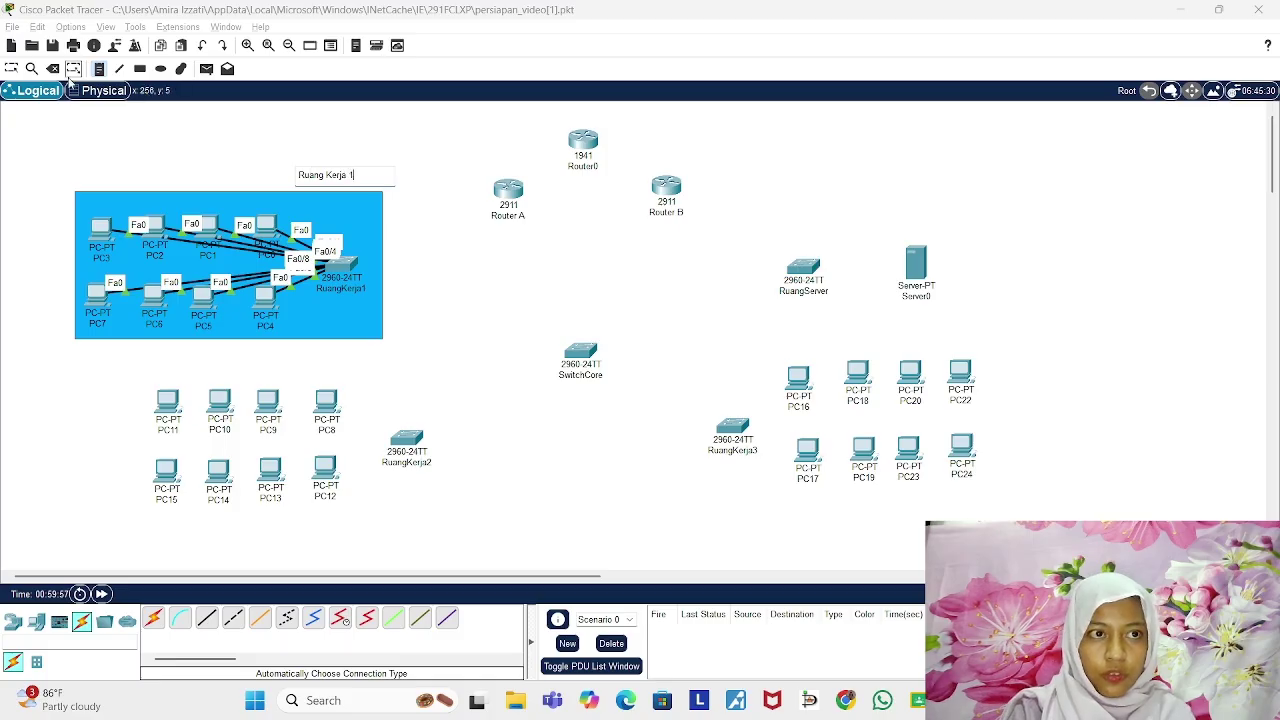
pyautogui.click(11, 68)
pyautogui.moveTo(343, 178); pyautogui.dragTo(363, 205)
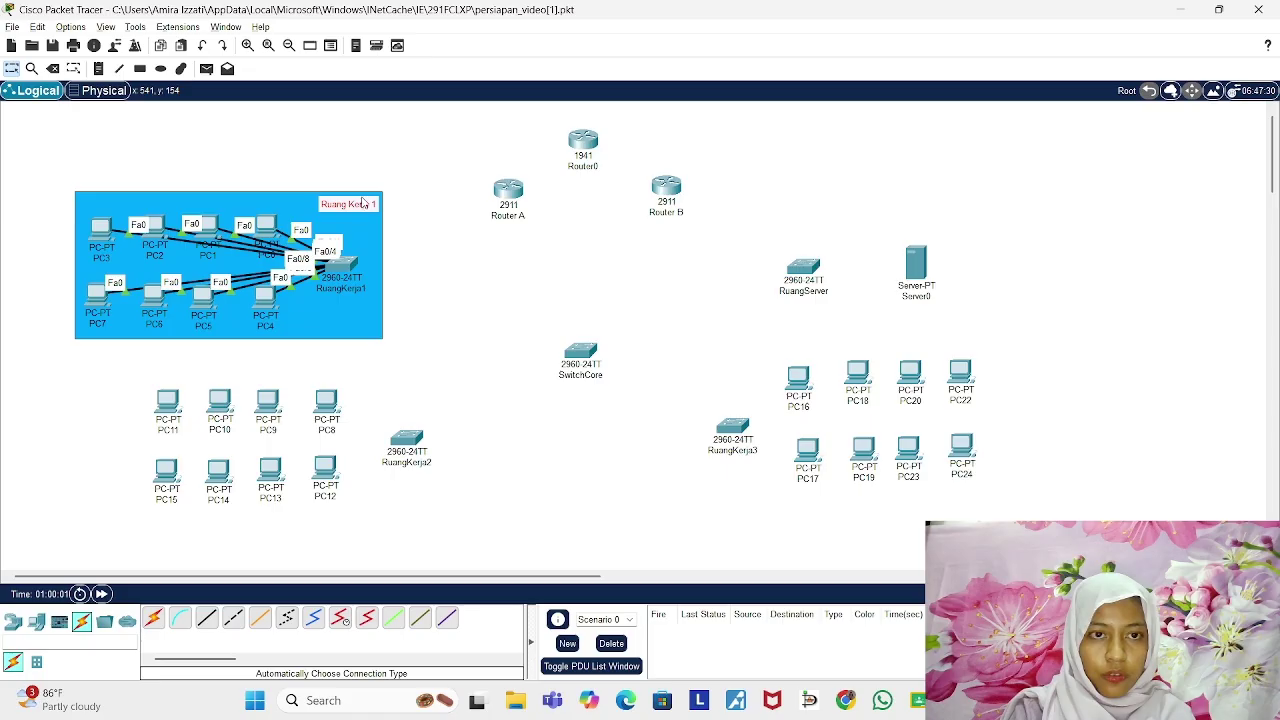
pyautogui.click(314, 170)
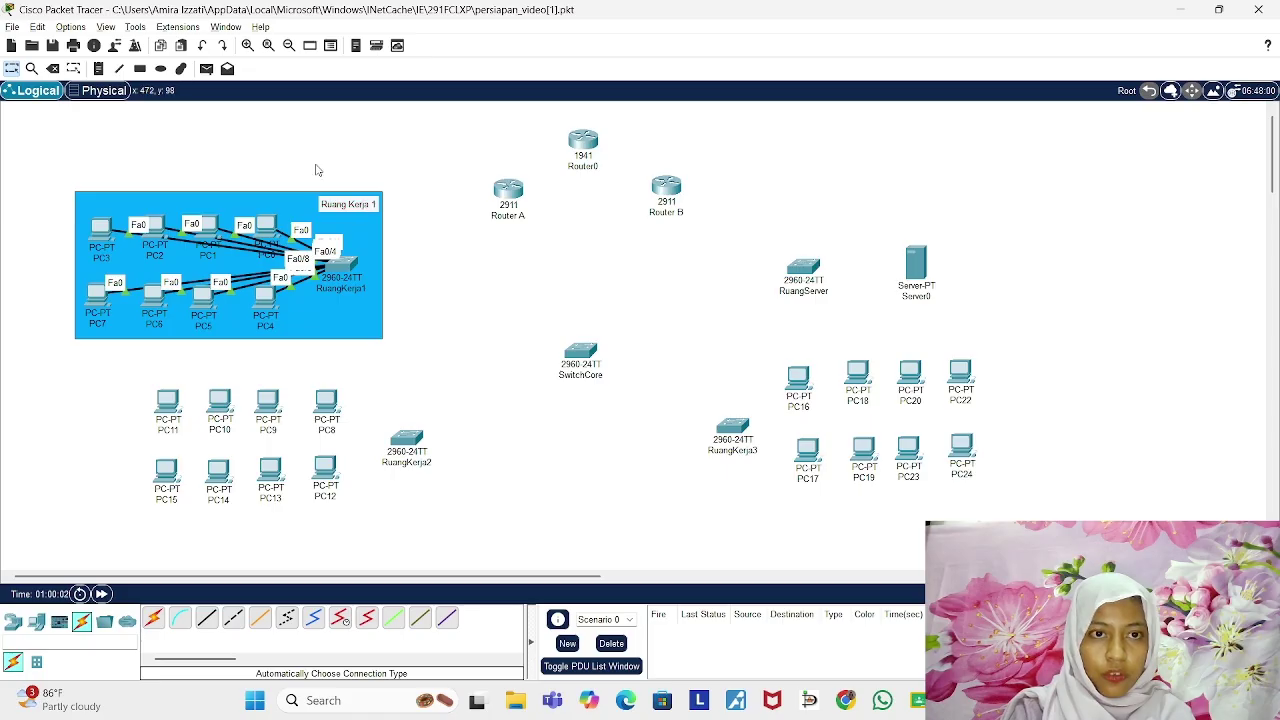
# Step: Connect PC8's FastEthernet0 to FastEthernet0/1 on the RuangKerja2 switch with a Copper Straight-Through cable
pyautogui.click(205, 621)
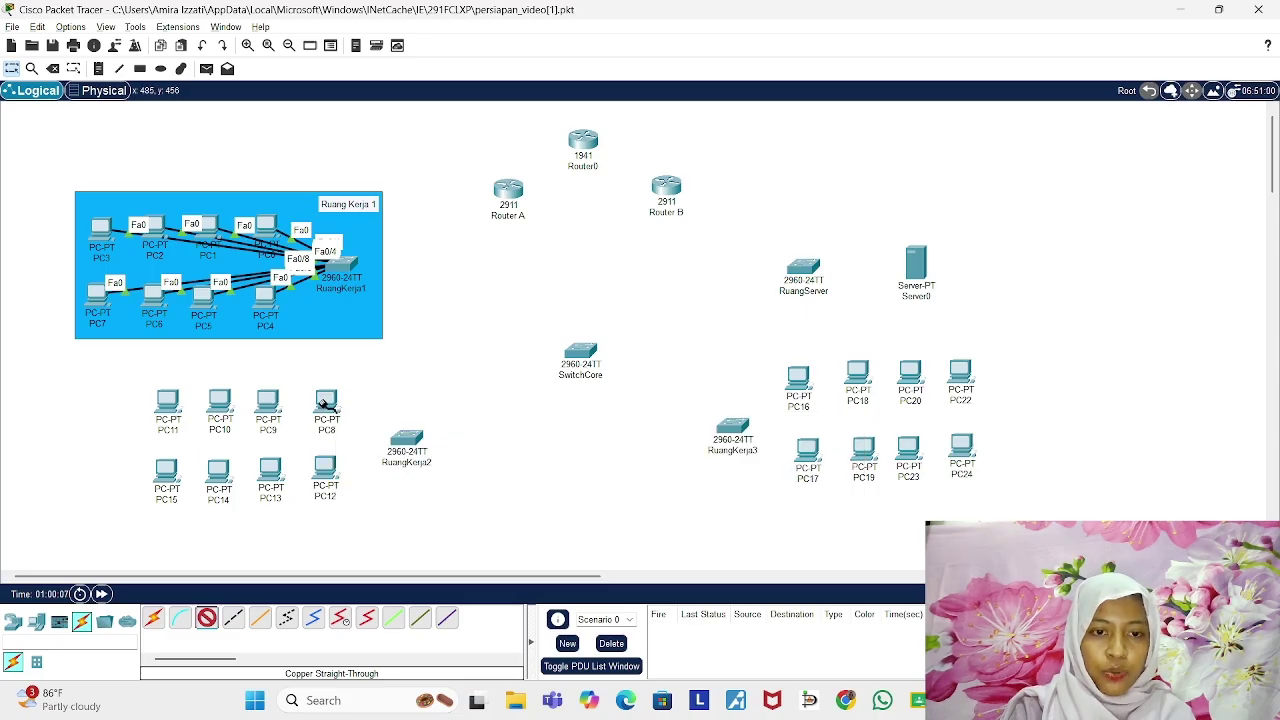
pyautogui.click(326, 402)
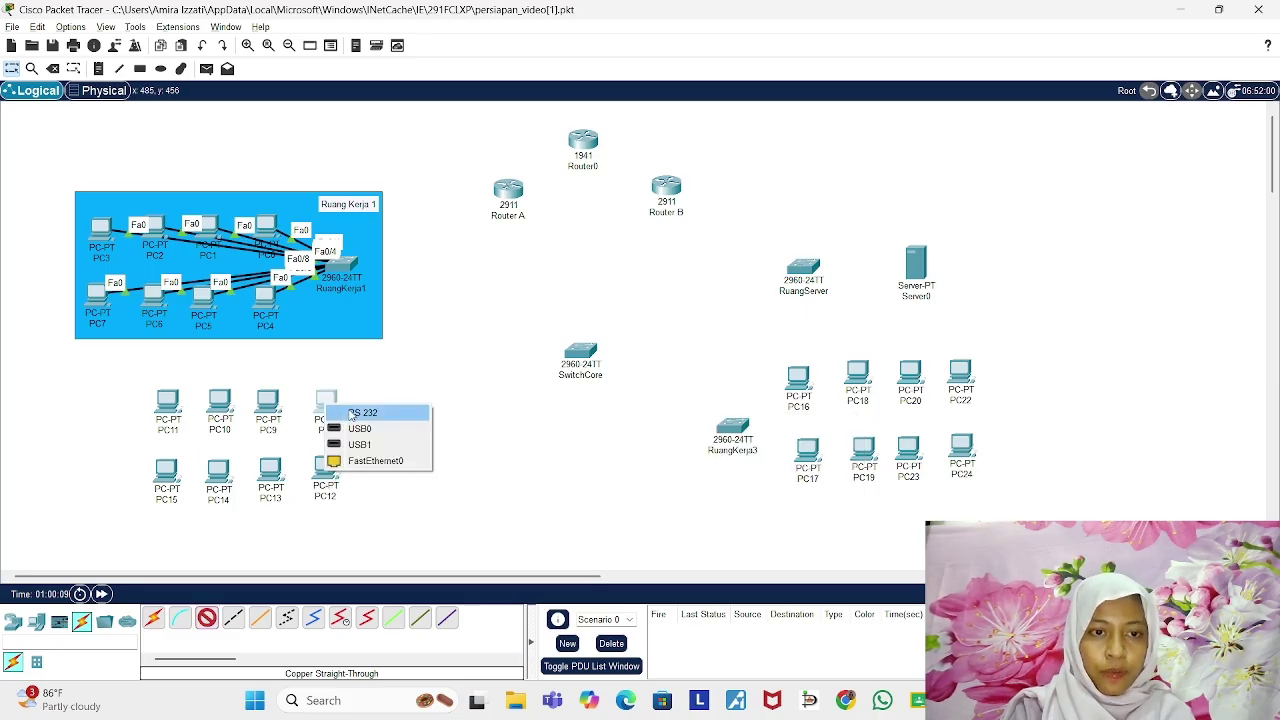
pyautogui.click(392, 461)
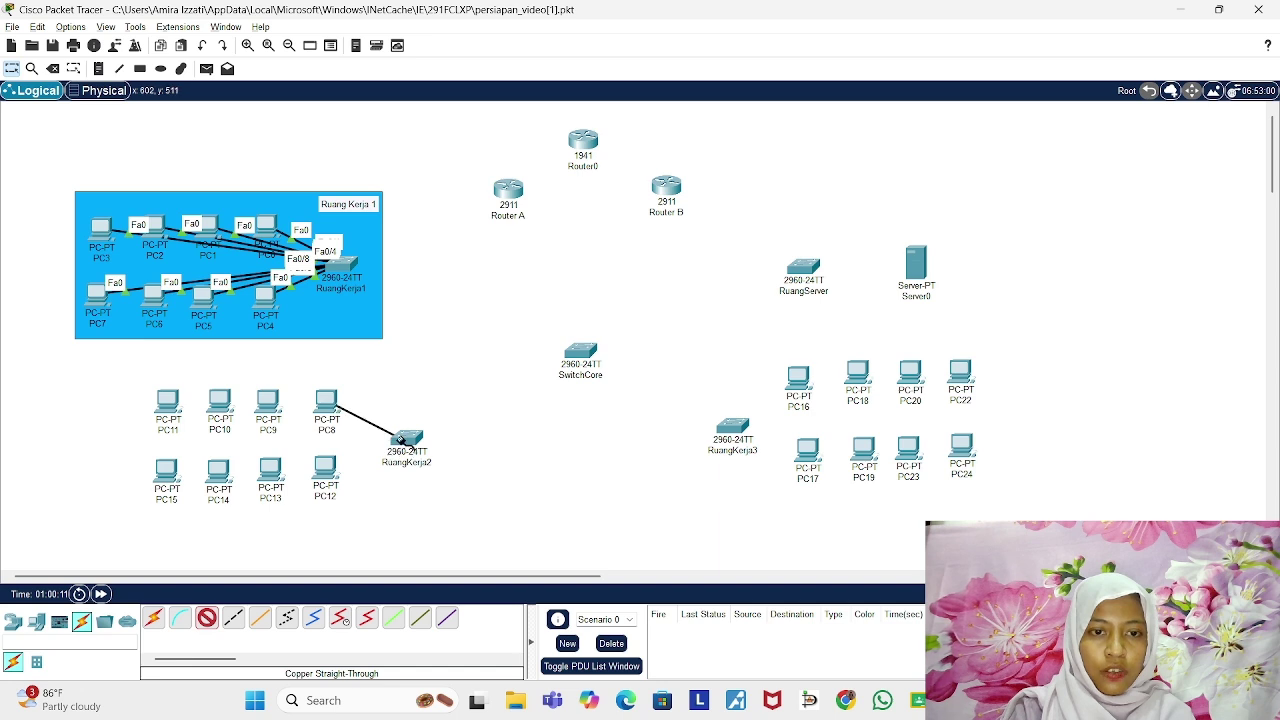
pyautogui.click(405, 440)
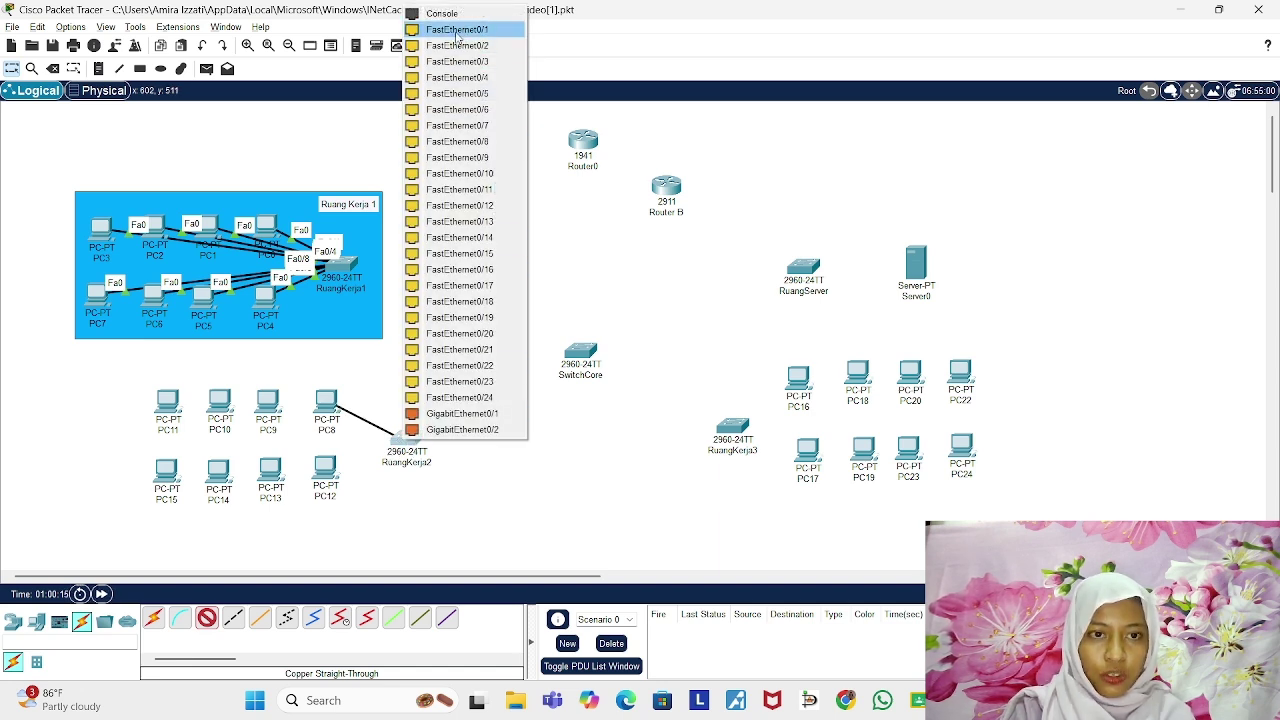
pyautogui.click(457, 37)
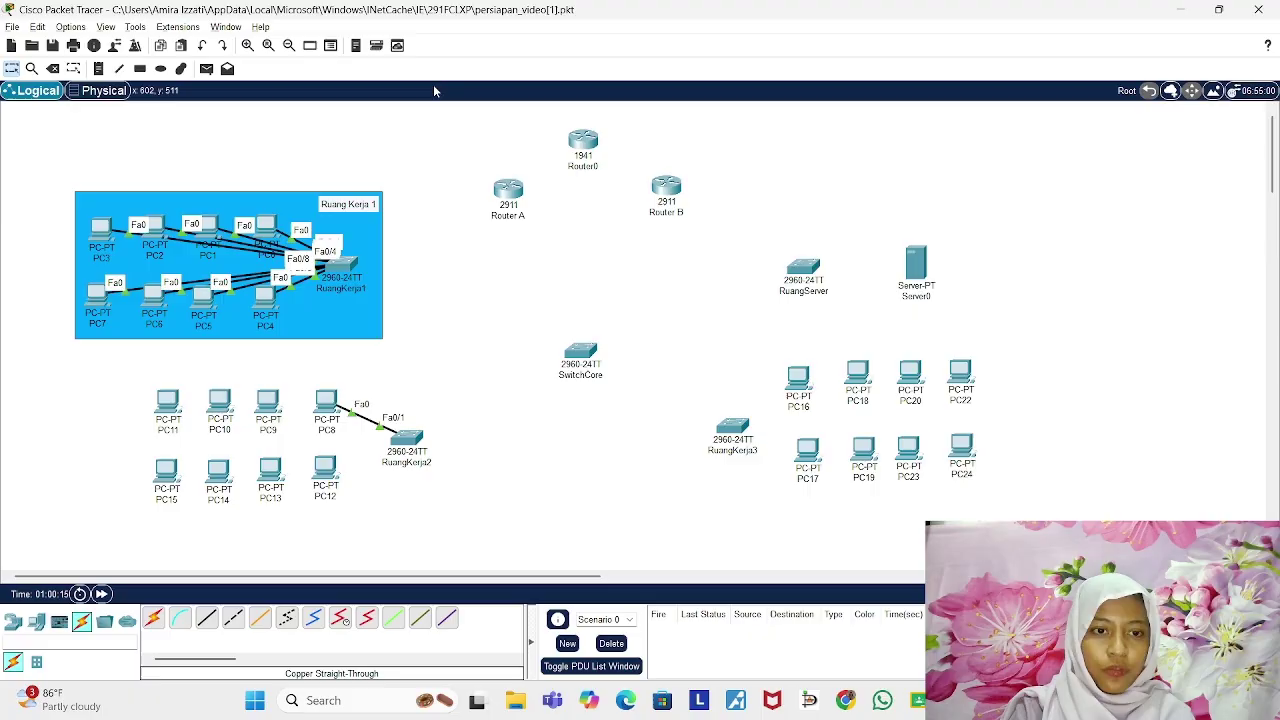
# Step: Connect PC9 and PC10 to the RuangKerja2 switch using the automatically chosen connection type
pyautogui.click(152, 620)
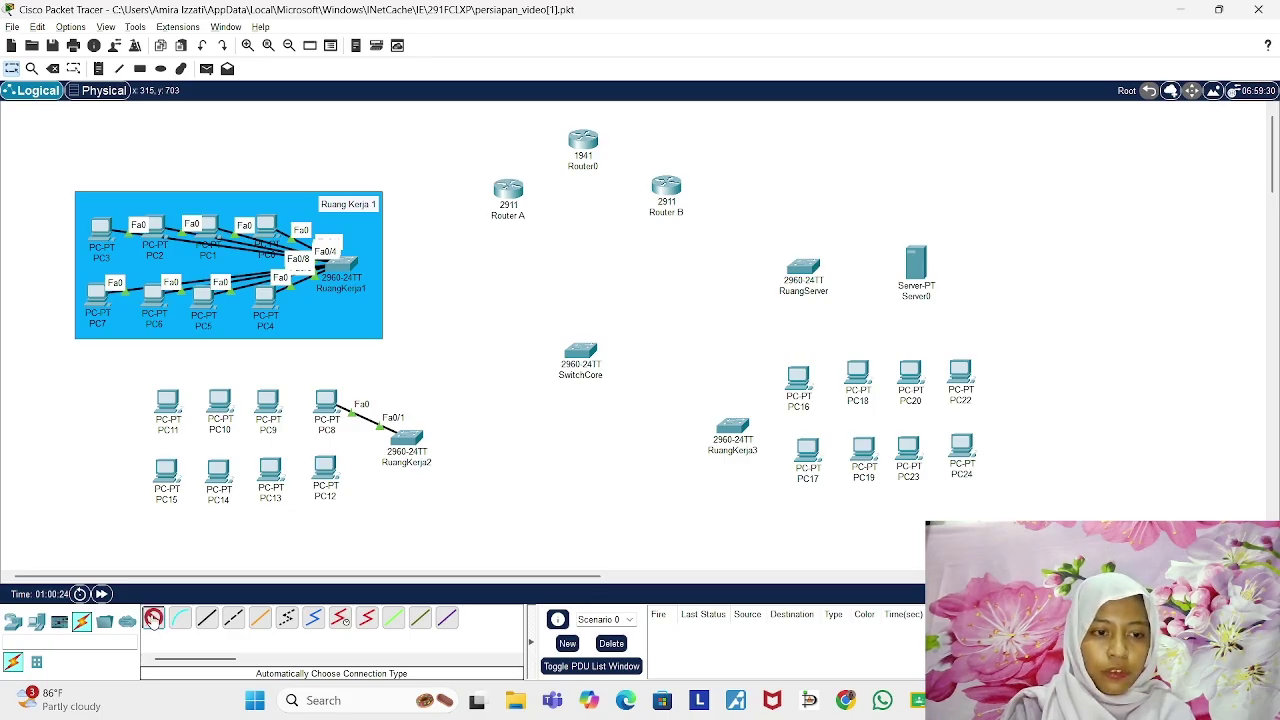
pyautogui.click(265, 400)
pyautogui.click(407, 438)
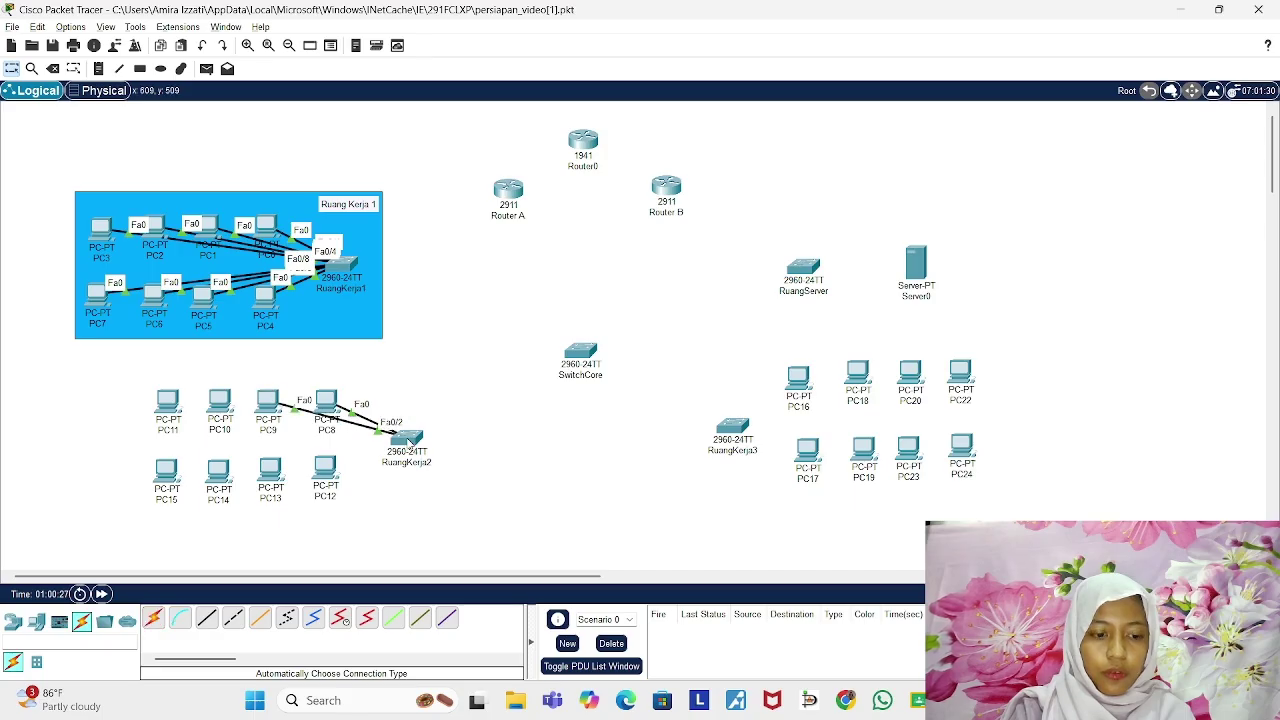
pyautogui.click(152, 620)
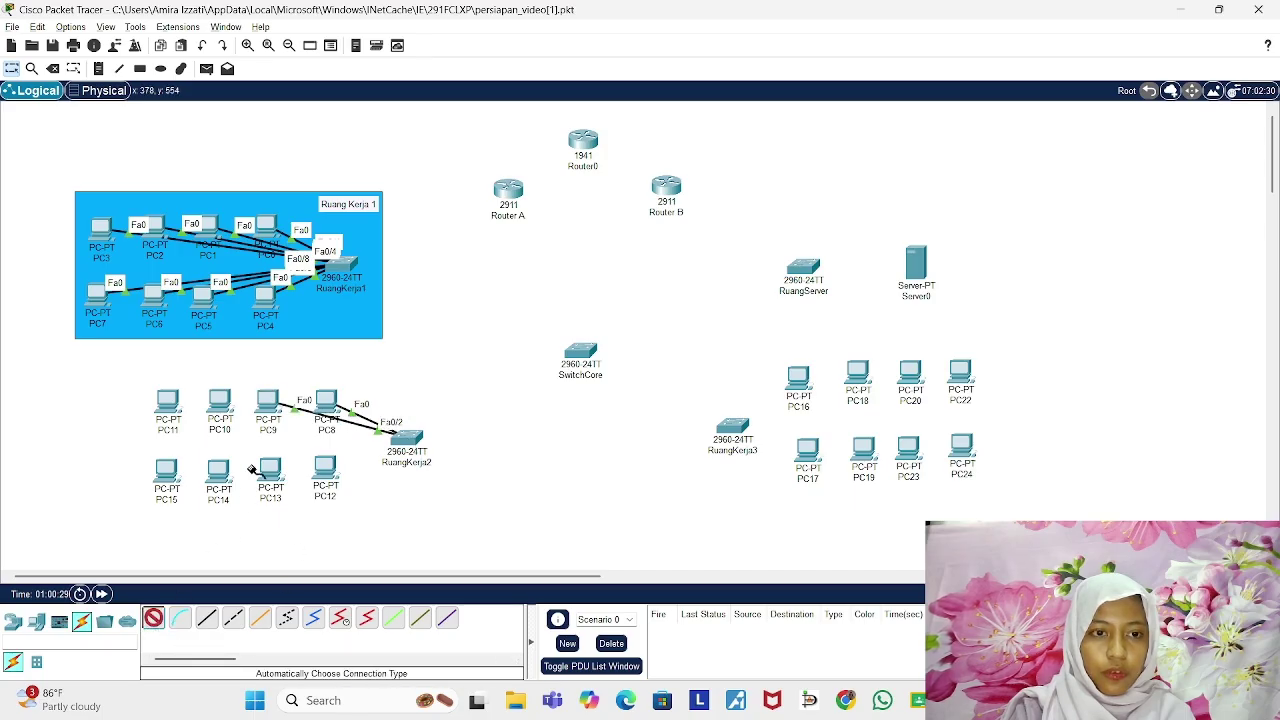
pyautogui.click(218, 402)
pyautogui.click(404, 440)
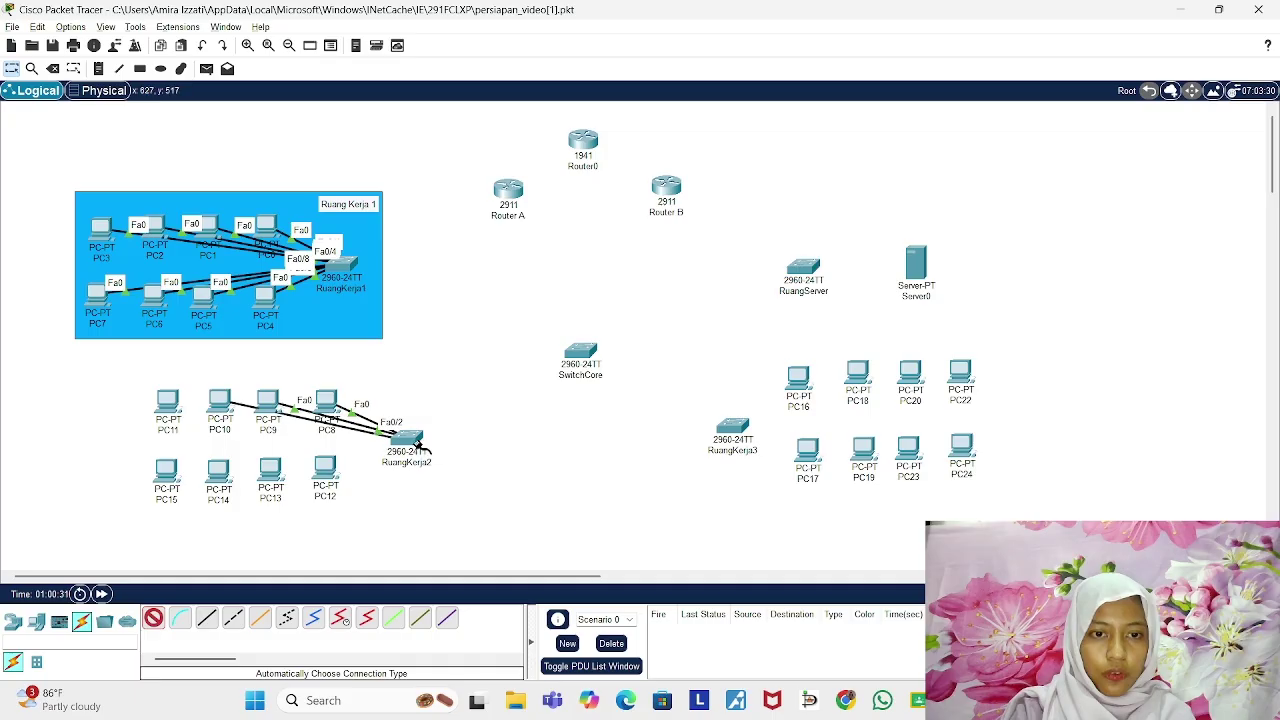
# Step: Finish PC10's cable and connect PC11 to the RuangKerja2 switch using the automatically chosen connection type
pyautogui.click(322, 420)
pyautogui.click(405, 440)
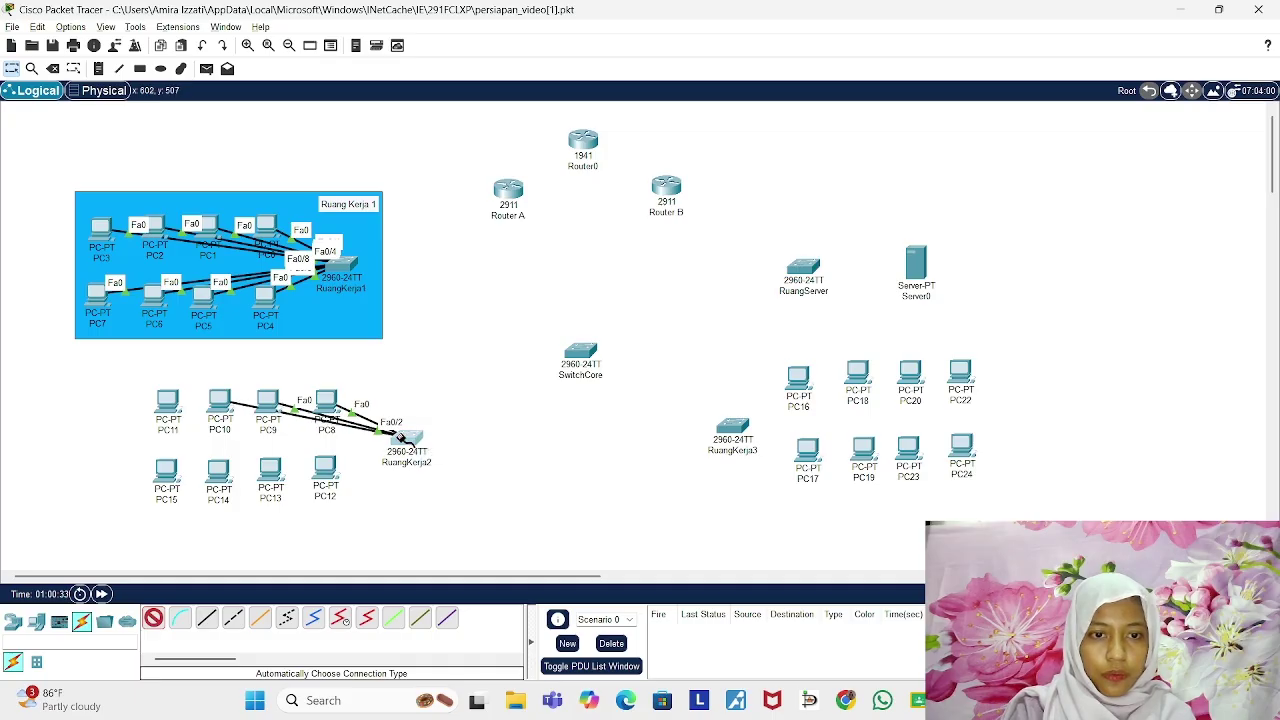
pyautogui.click(172, 395)
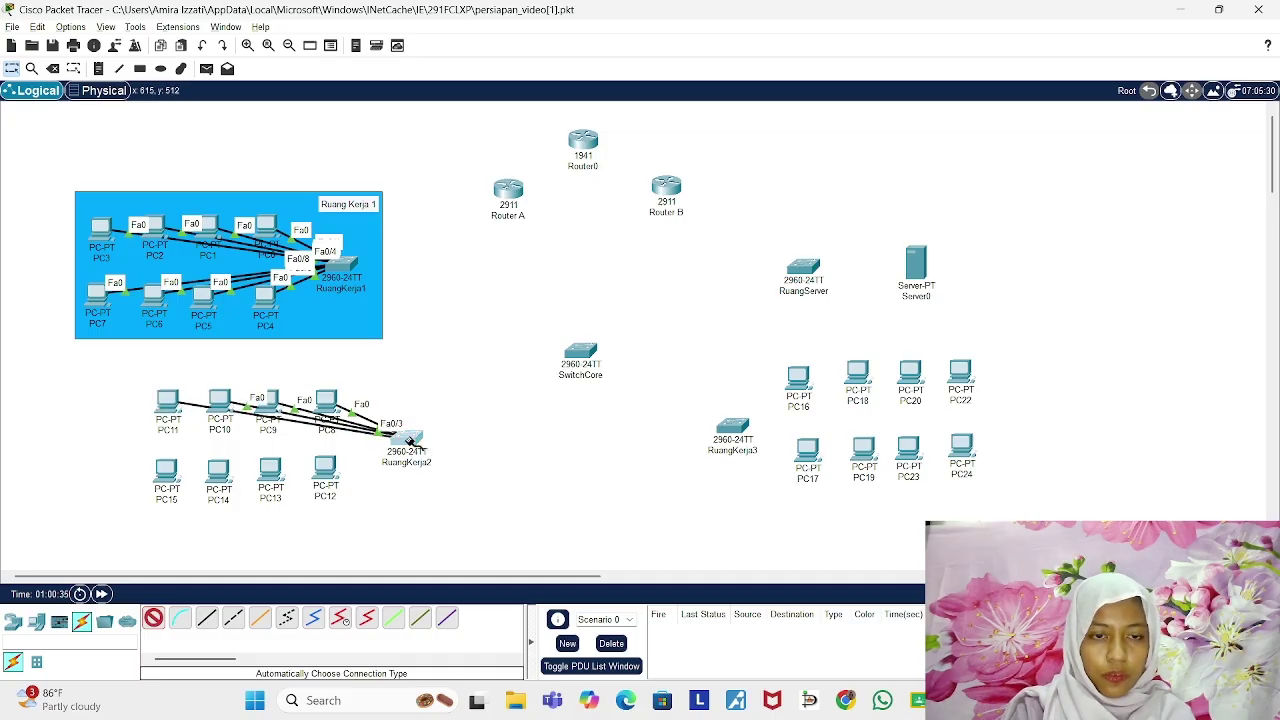
pyautogui.click(405, 440)
# Step: Connect PC12, PC13, PC14 and PC15 to the RuangKerja2 switch using the automatically chosen connection type
pyautogui.click(327, 478)
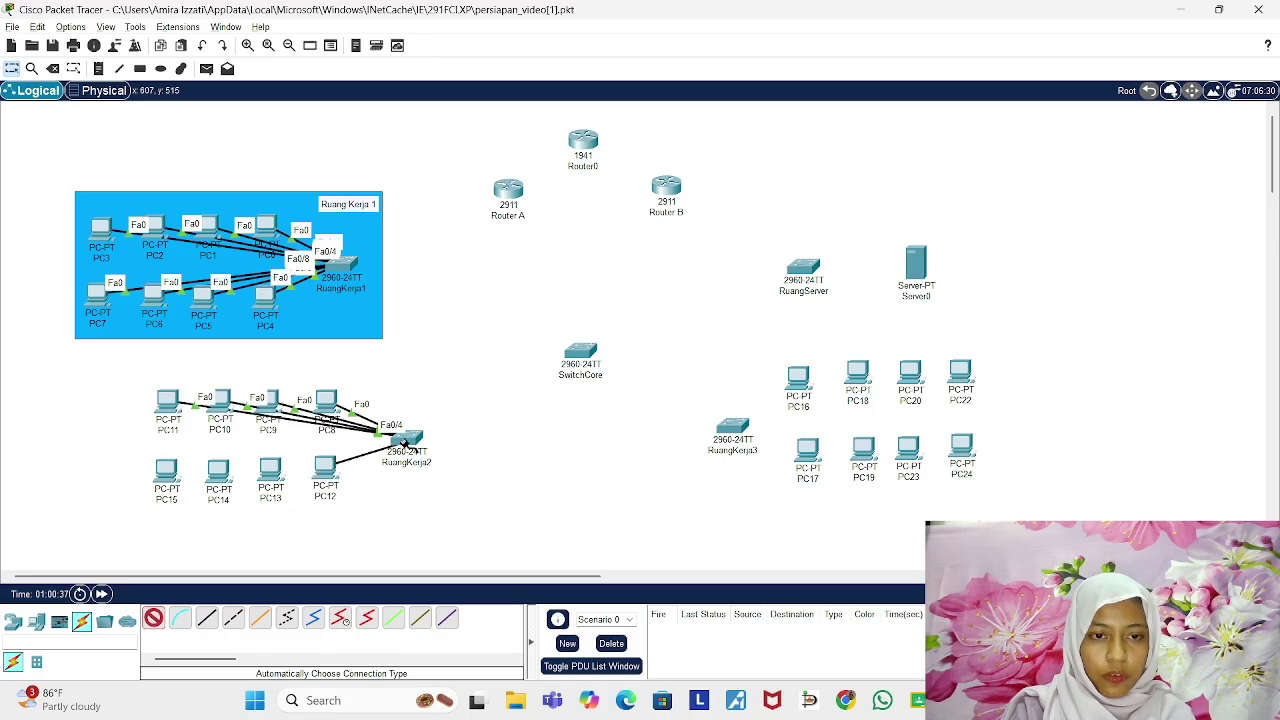
pyautogui.click(405, 442)
pyautogui.click(270, 470)
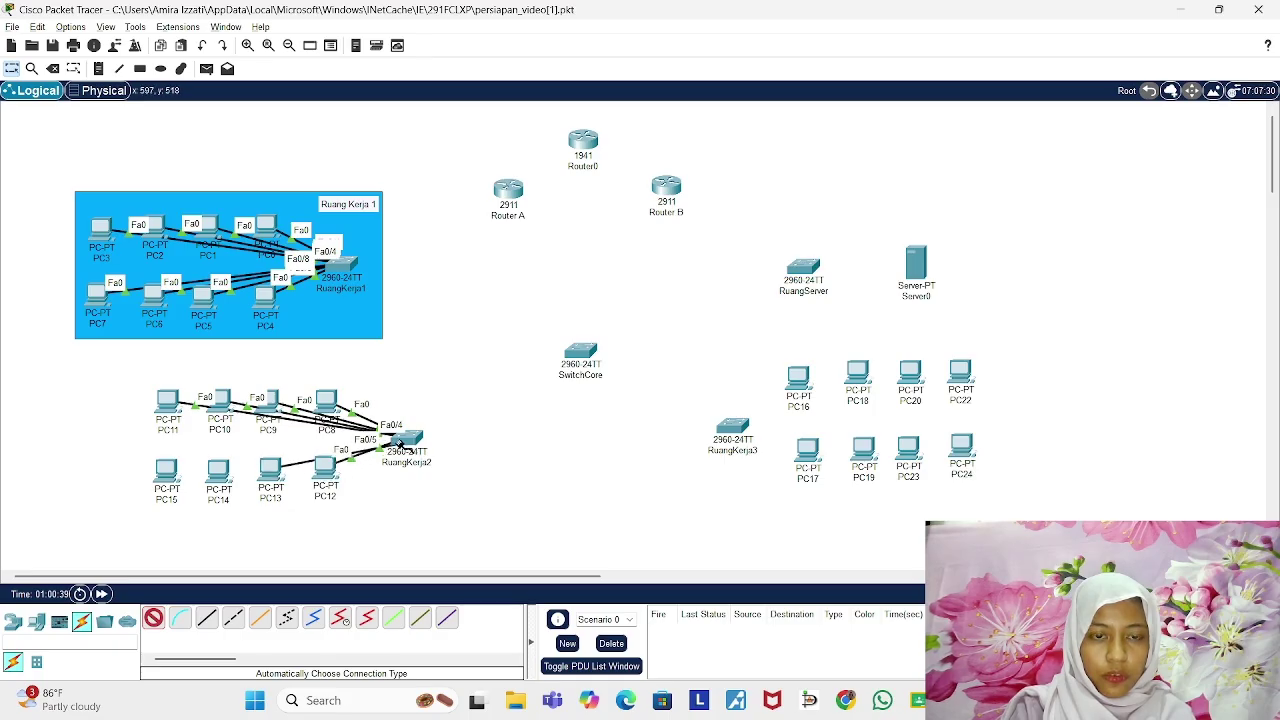
pyautogui.click(405, 441)
pyautogui.click(266, 468)
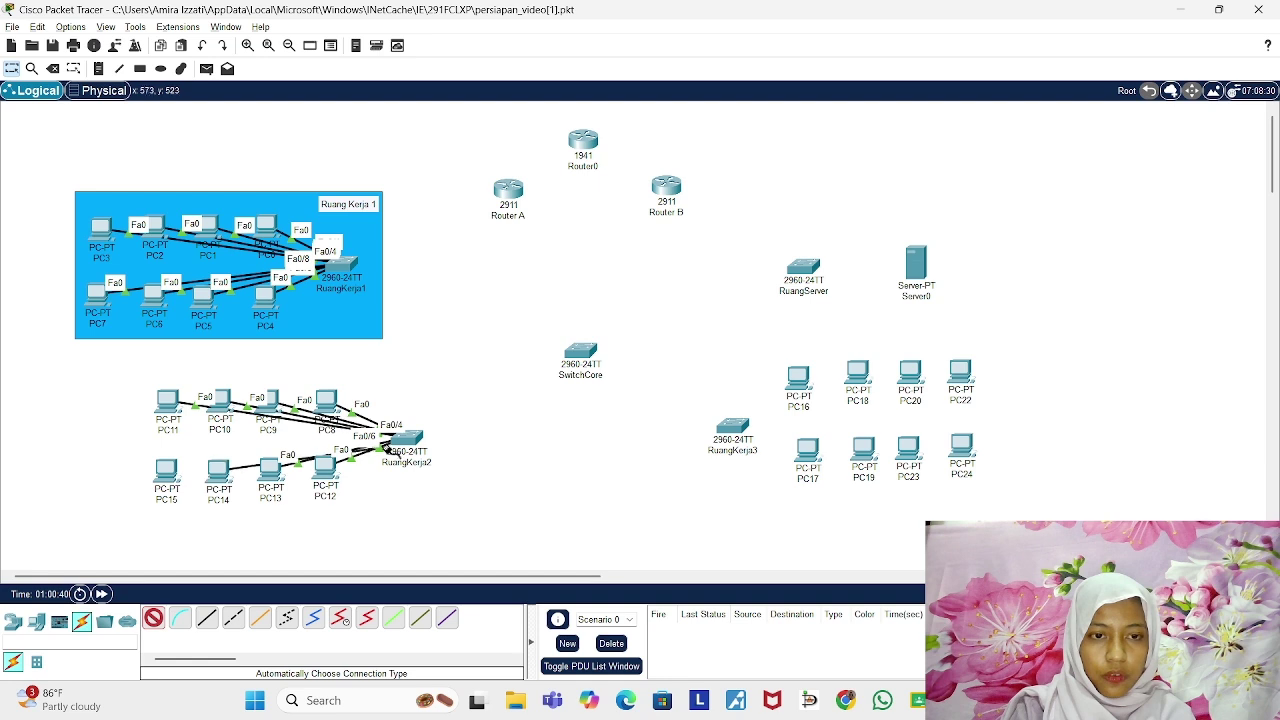
pyautogui.click(408, 440)
pyautogui.click(216, 470)
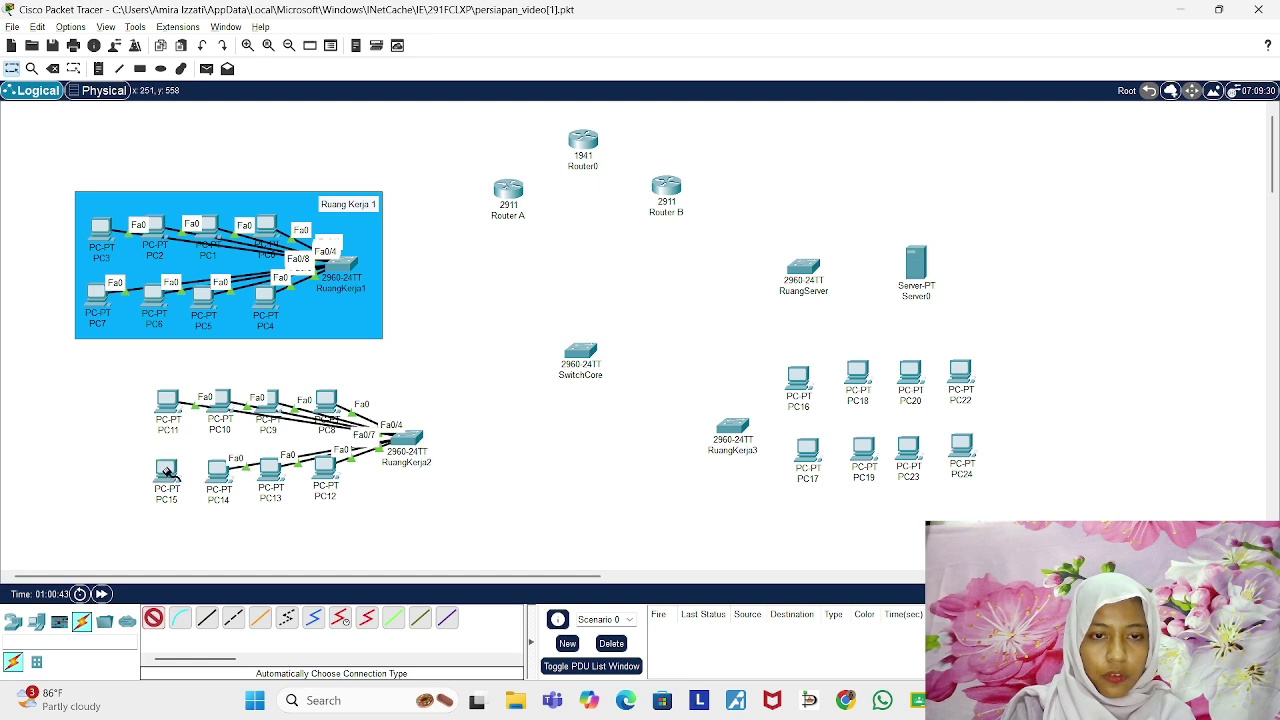
pyautogui.click(408, 441)
pyautogui.click(410, 443)
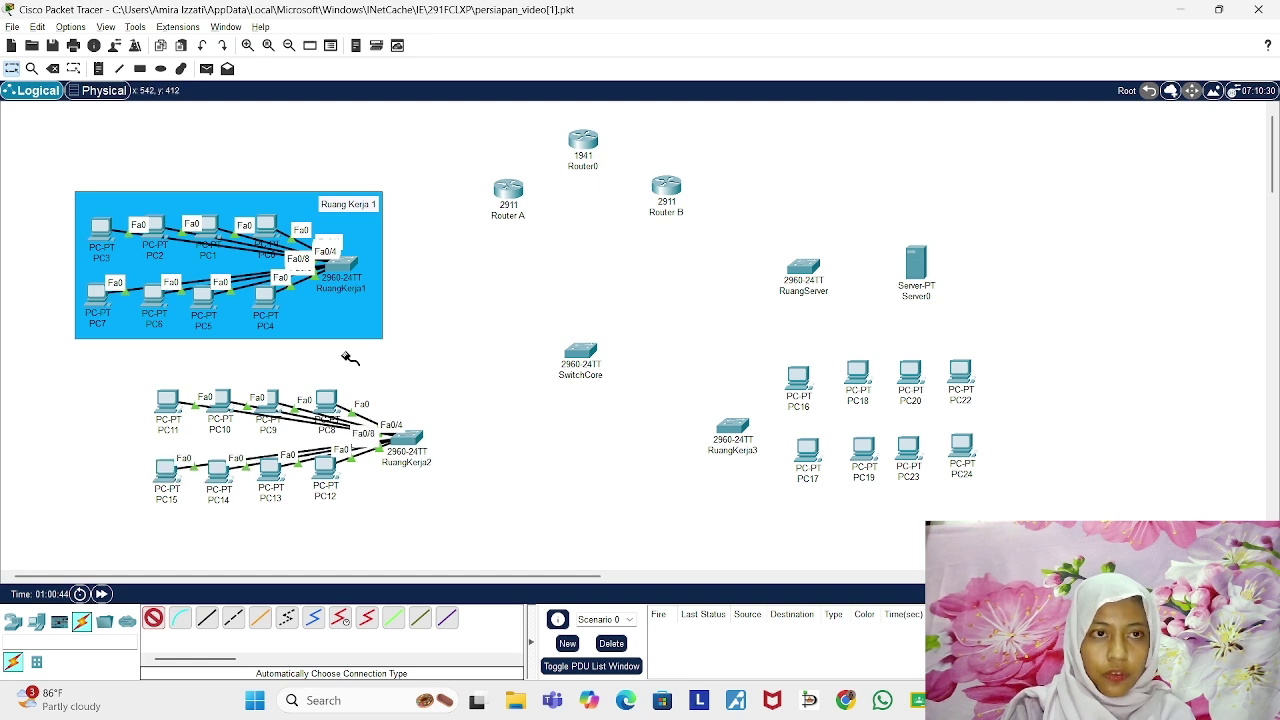
# Step: Draw a black-outlined rectangle with green fill #00aa7f around PC8 to PC15 and the RuangKerja2 switch
pyautogui.click(140, 68)
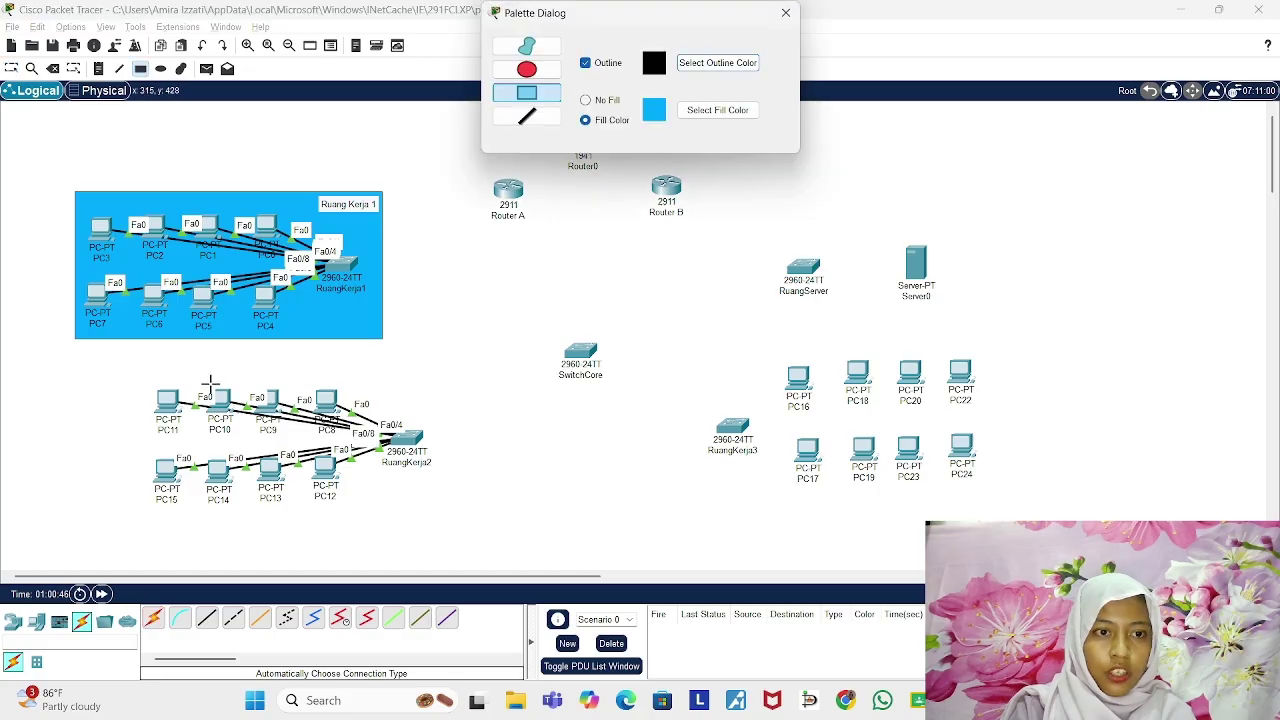
pyautogui.click(721, 112)
pyautogui.click(554, 247)
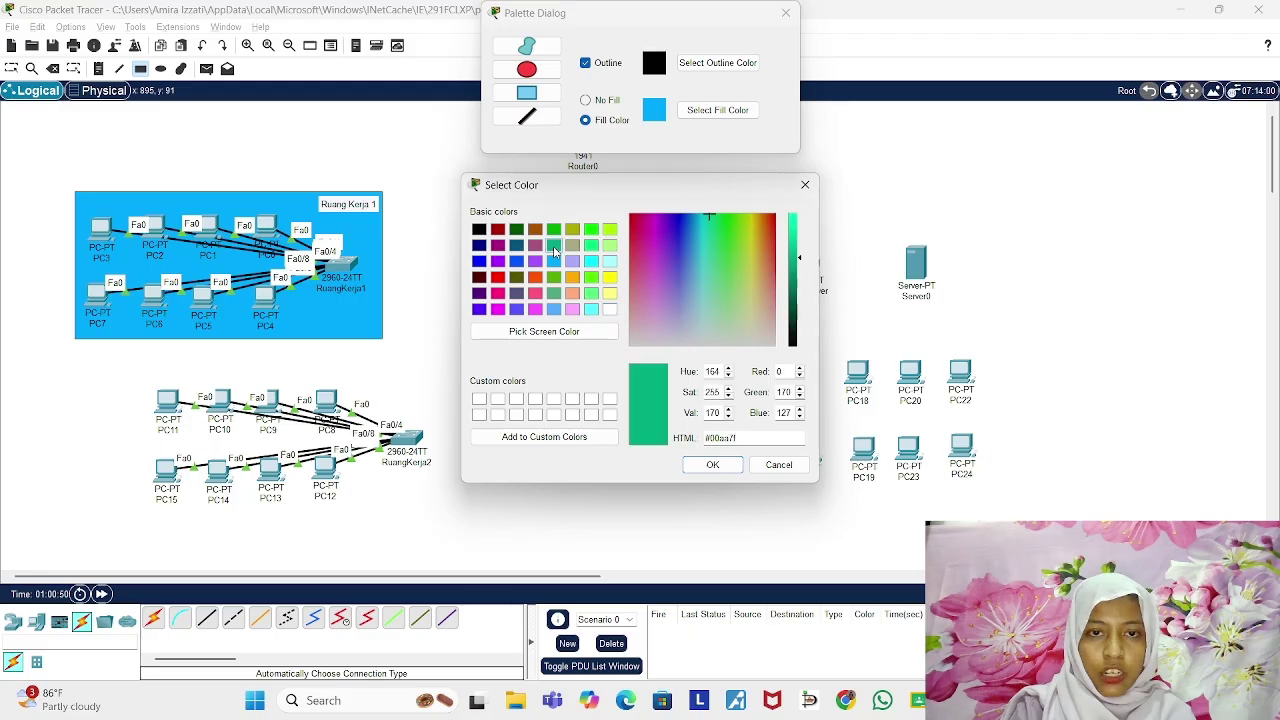
pyautogui.click(713, 466)
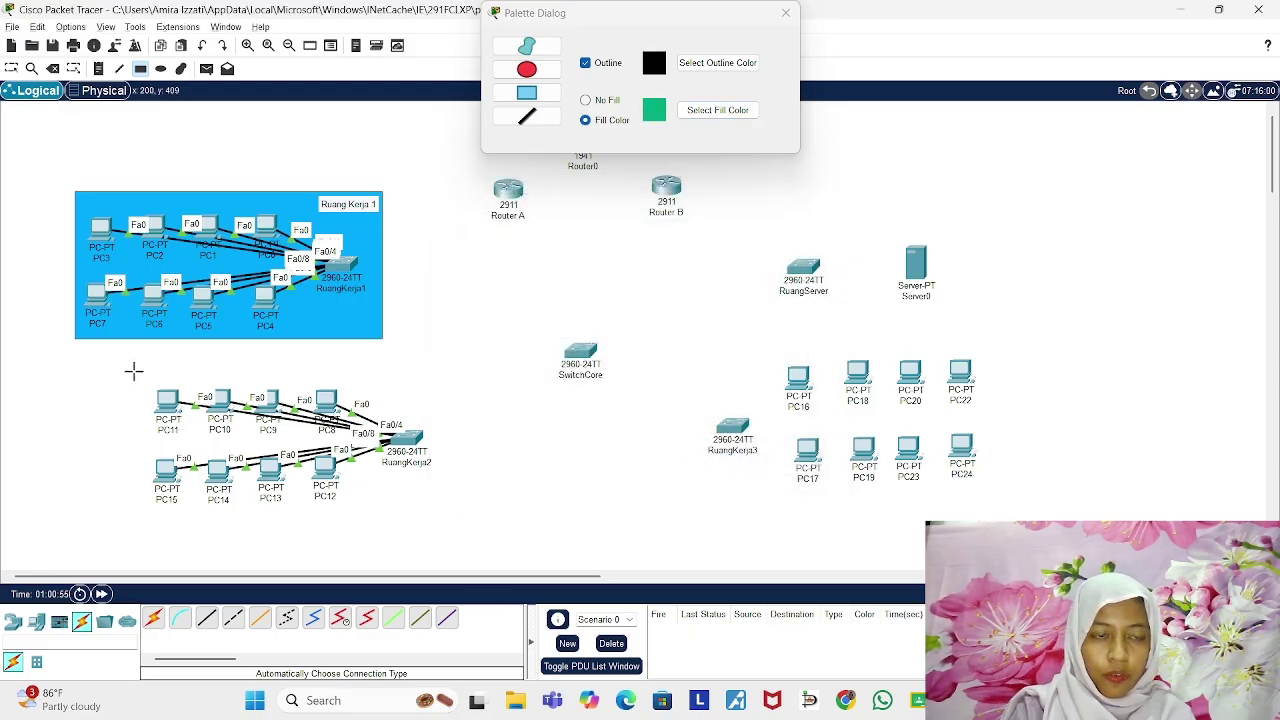
pyautogui.moveTo(134, 371); pyautogui.dragTo(445, 510)
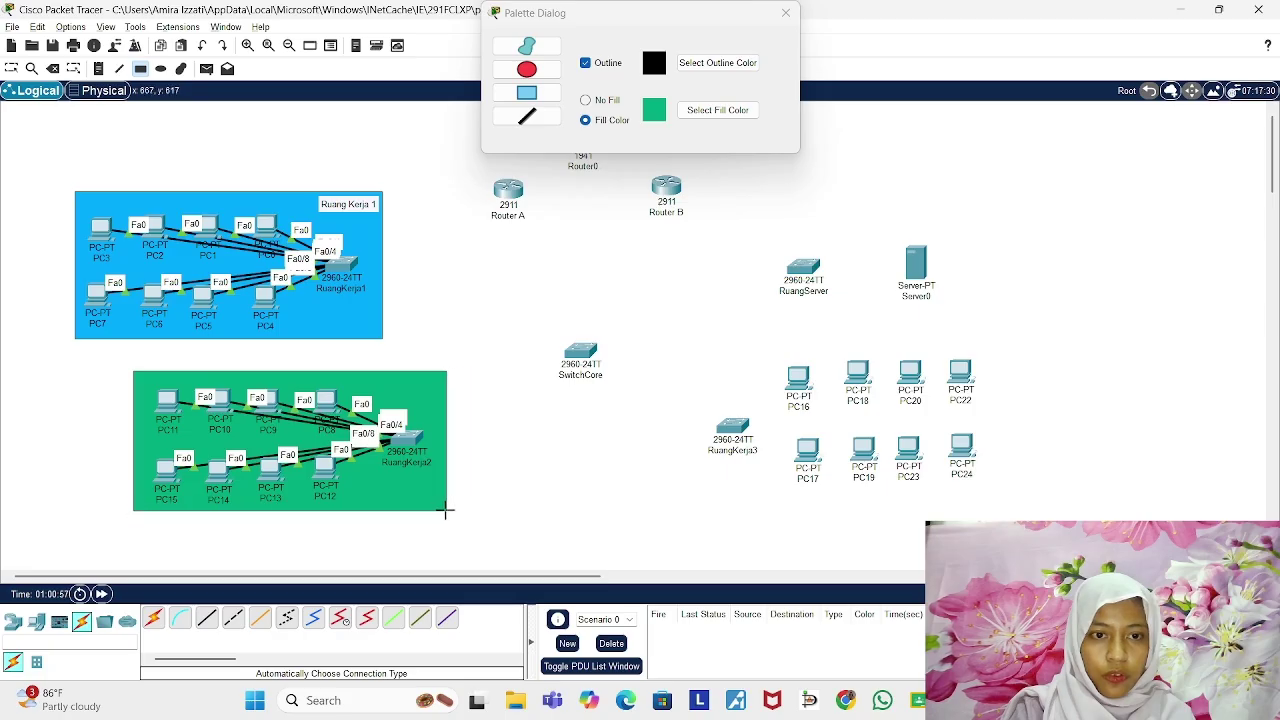
# Step: Add the note "Ruang Kerja 2" and move it into the upper-right corner of the green rectangle
pyautogui.click(98, 69)
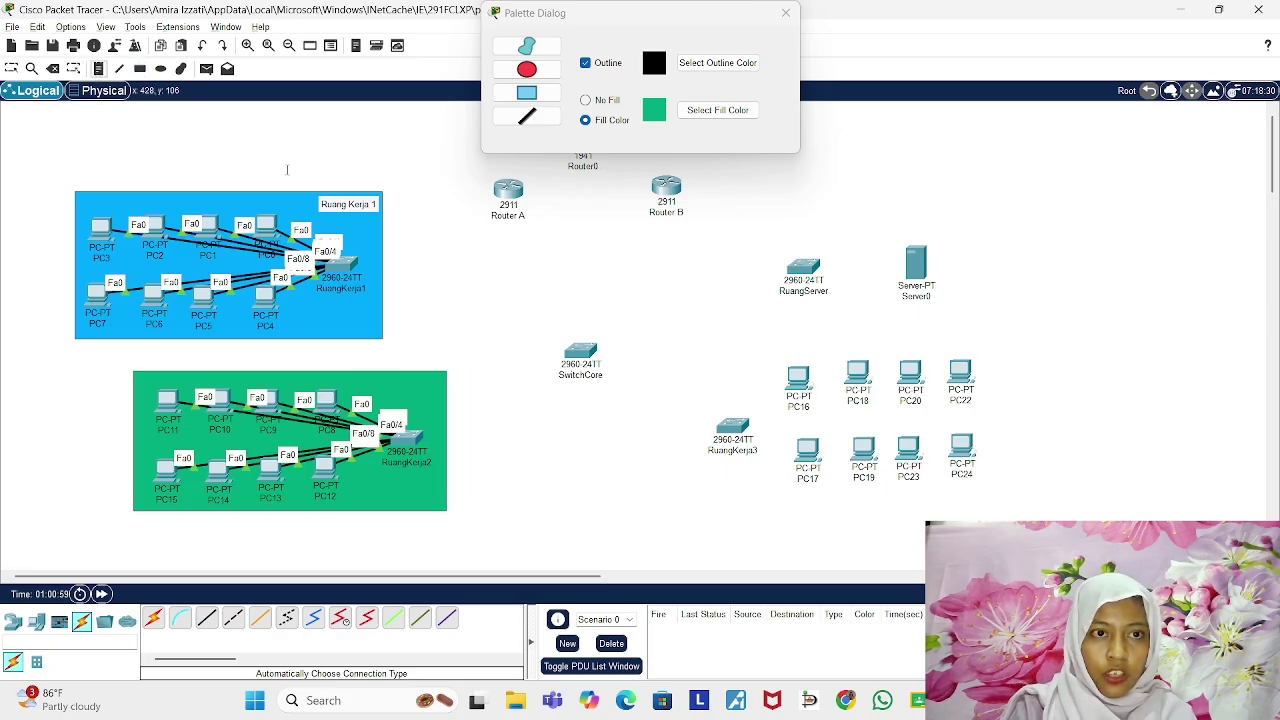
pyautogui.click(785, 12)
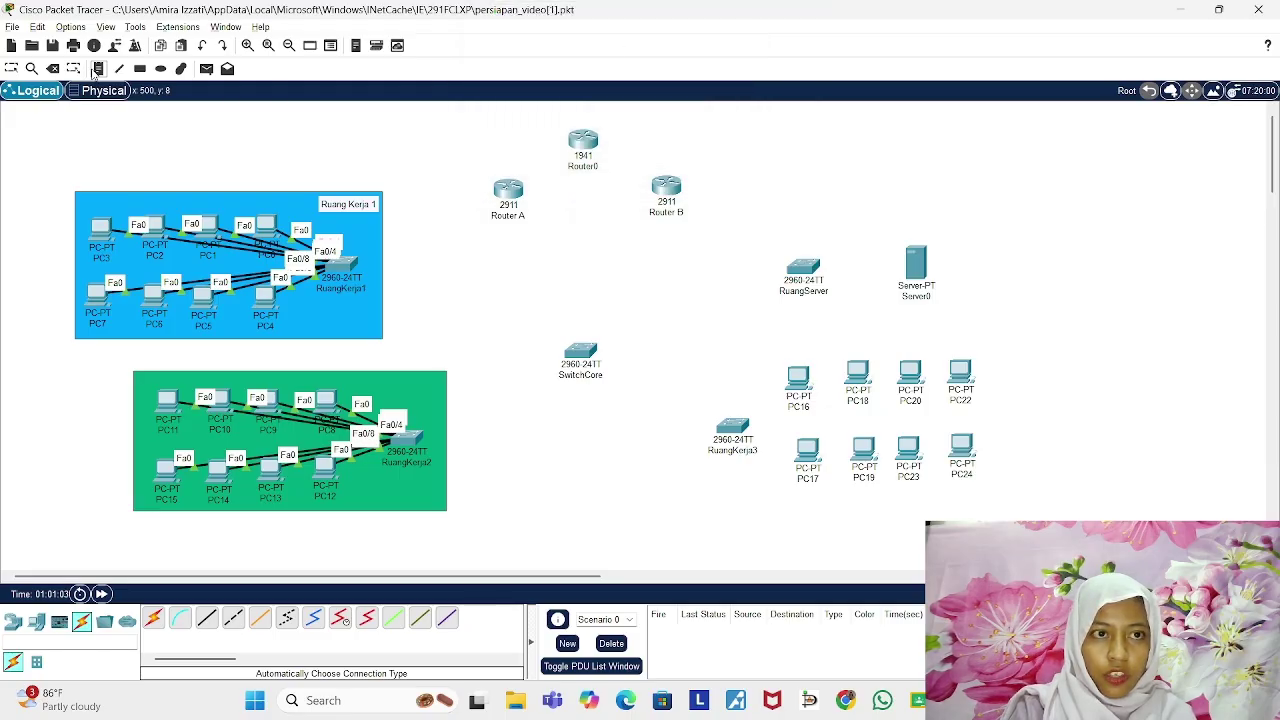
pyautogui.click(362, 362)
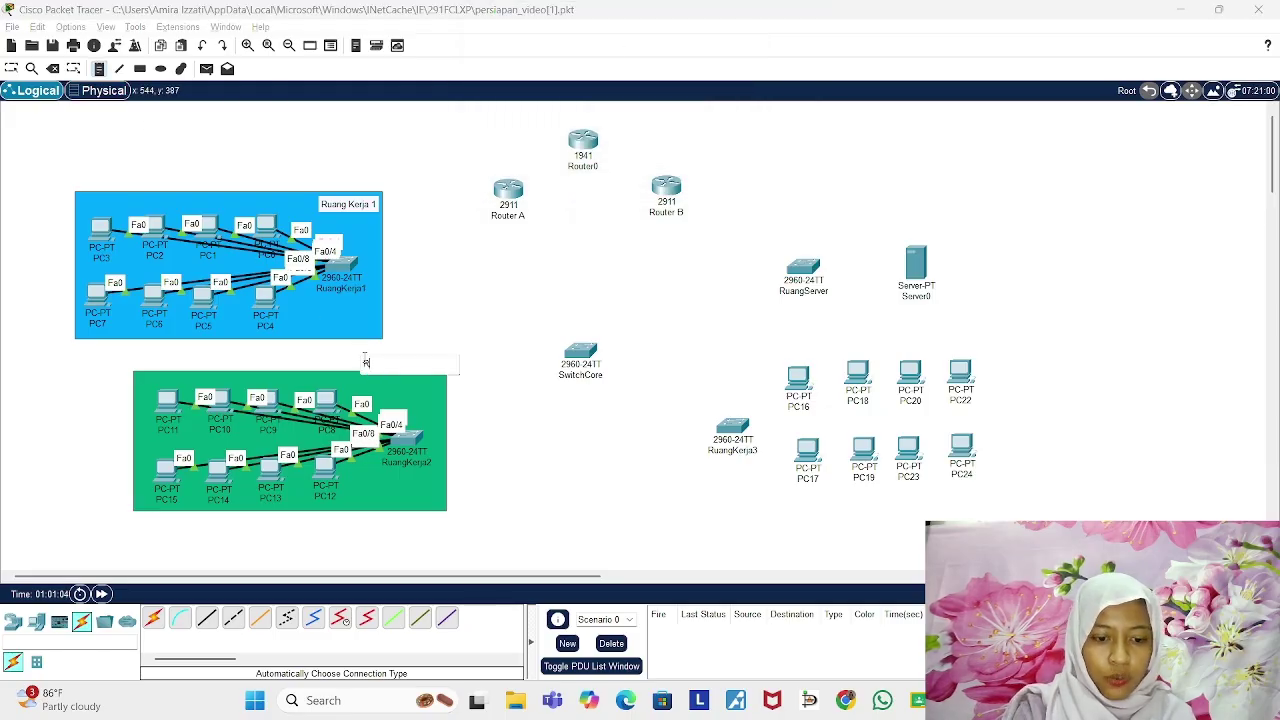
pyautogui.write('Ruang Kerja 2')
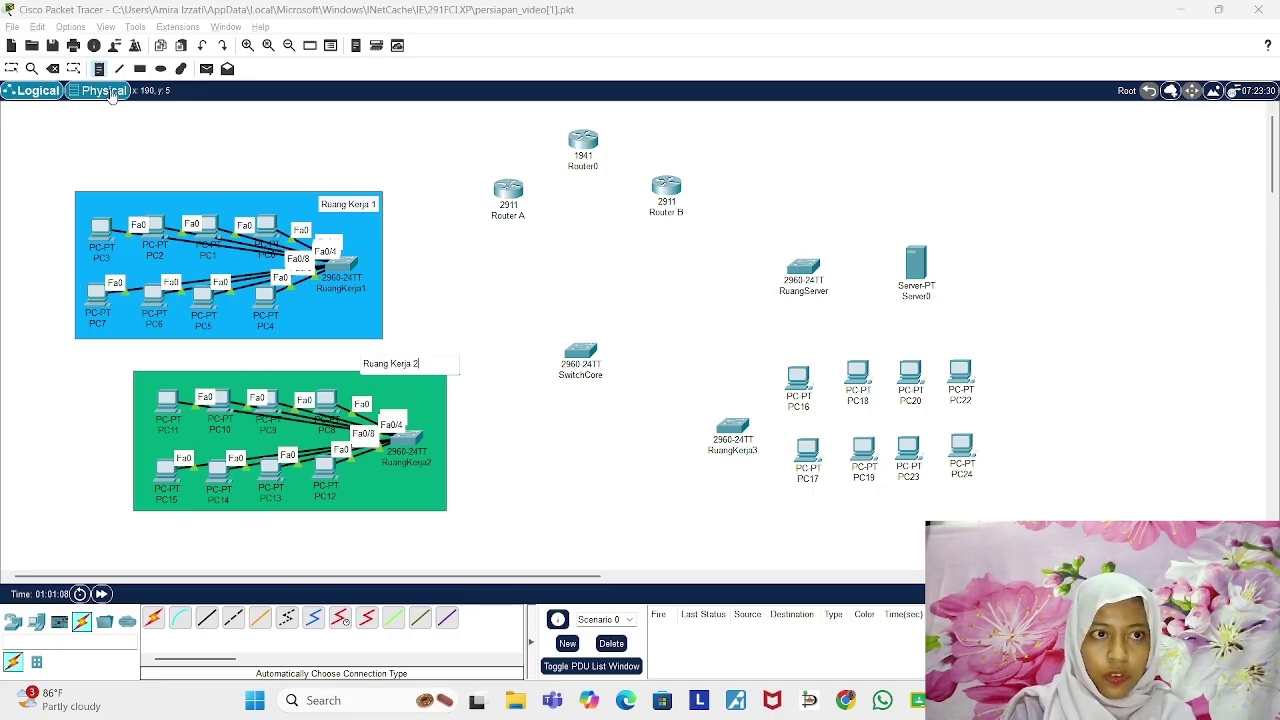
pyautogui.click(14, 68)
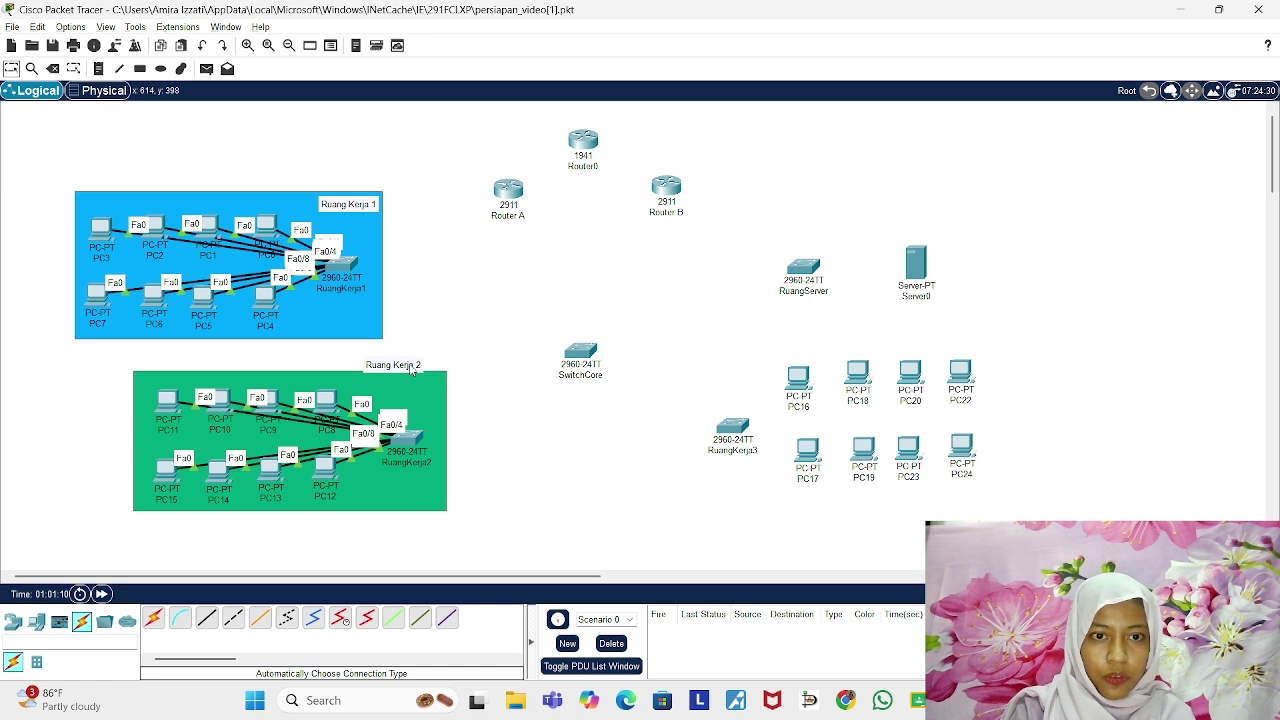
pyautogui.moveTo(431, 371); pyautogui.dragTo(430, 390)
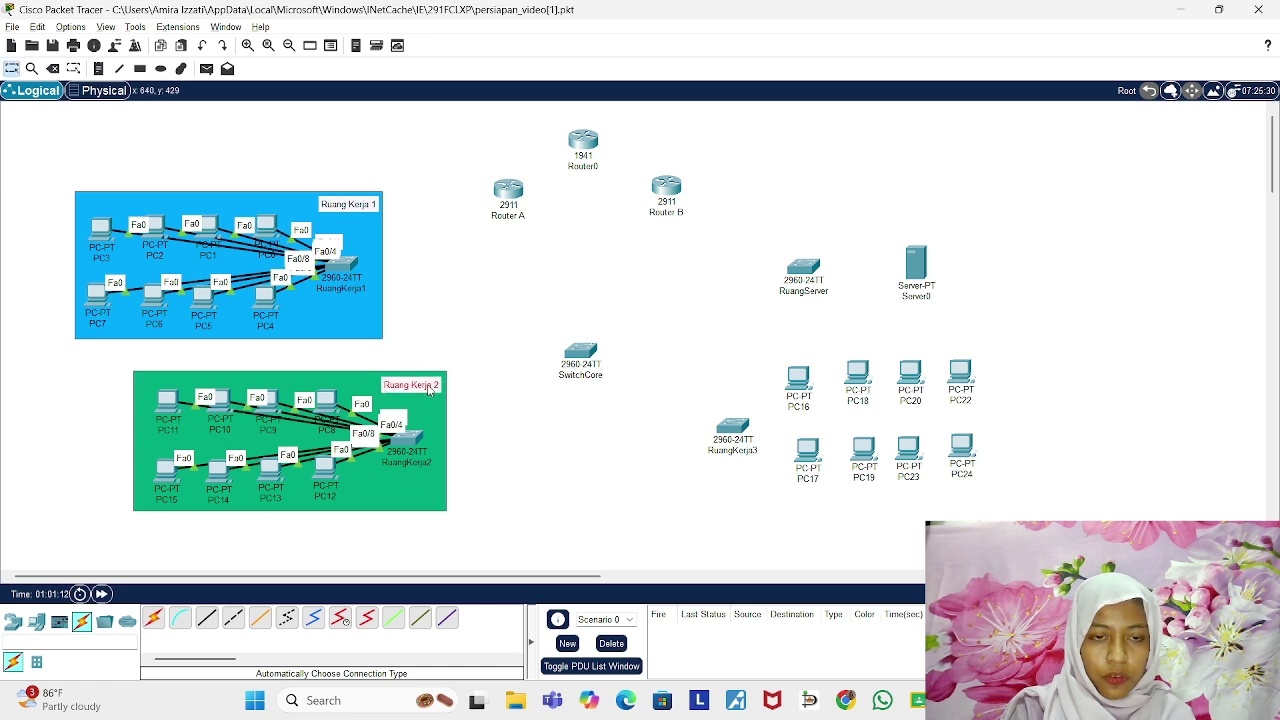
# Step: Connect PC16's FastEthernet0 to FastEthernet0/1 on the RuangKerja3 switch with a Copper Straight-Through cable
pyautogui.click(207, 619)
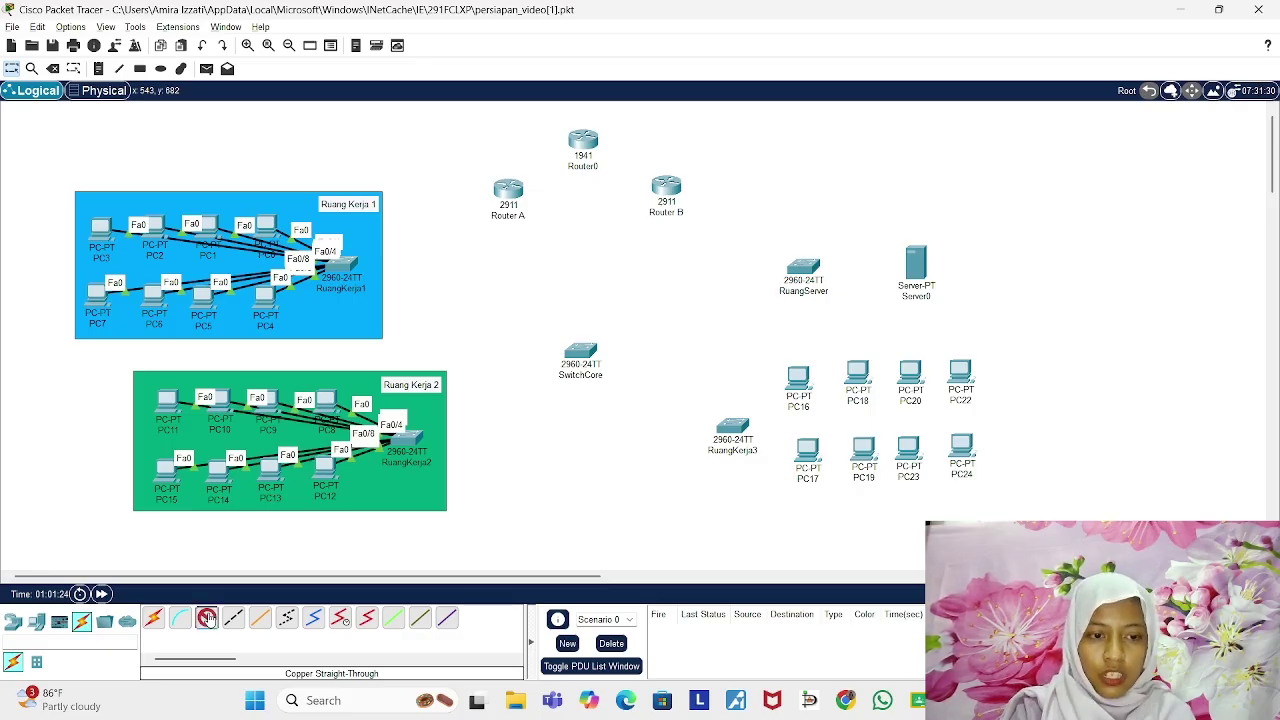
pyautogui.click(800, 380)
pyautogui.click(855, 439)
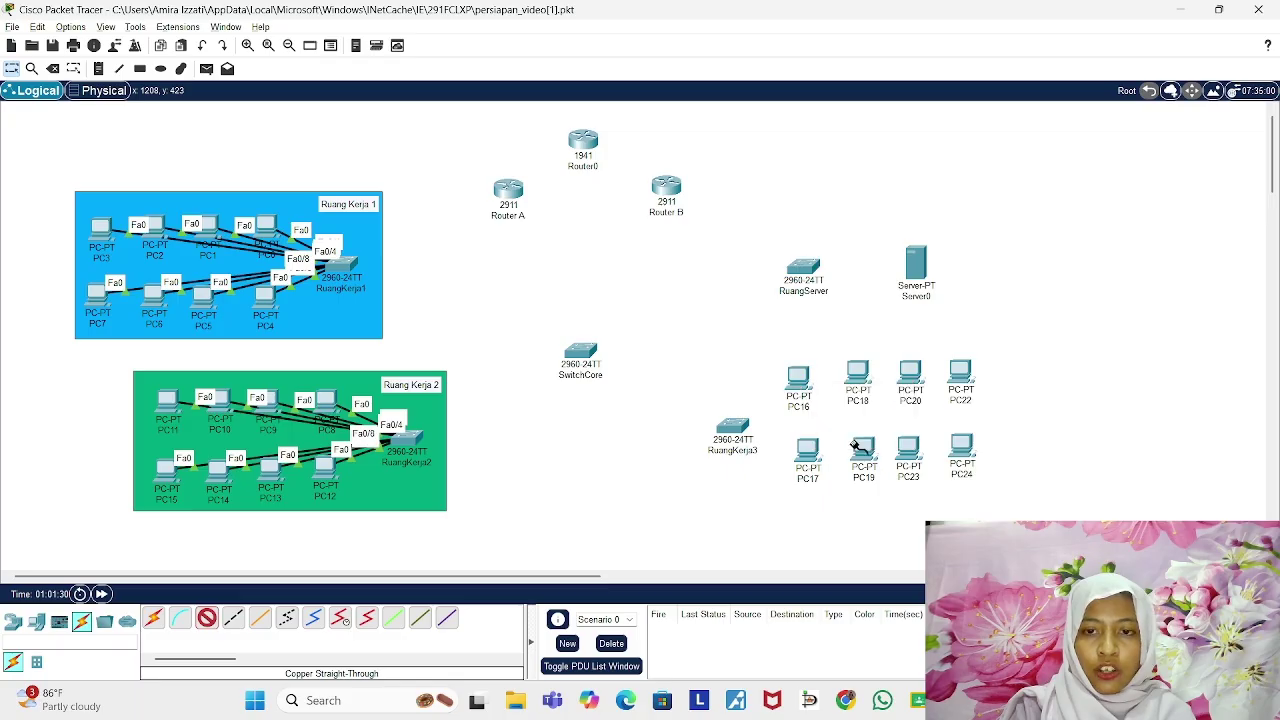
pyautogui.click(730, 430)
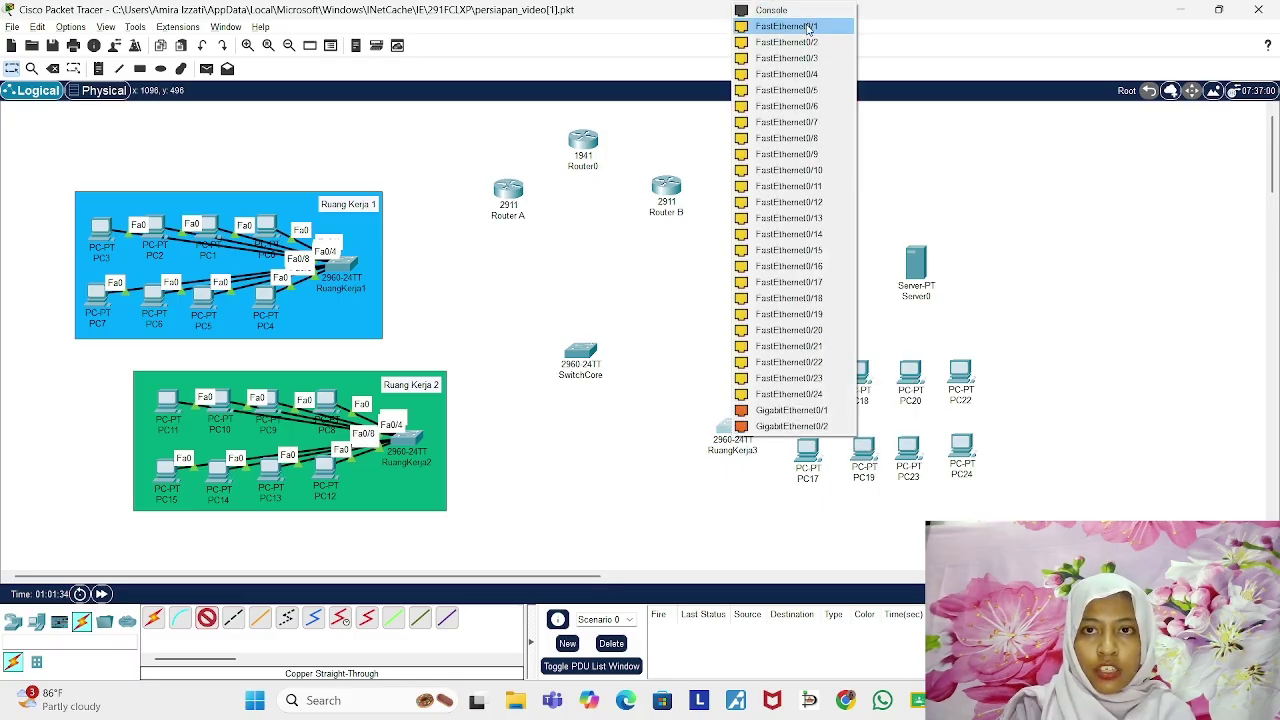
pyautogui.click(808, 27)
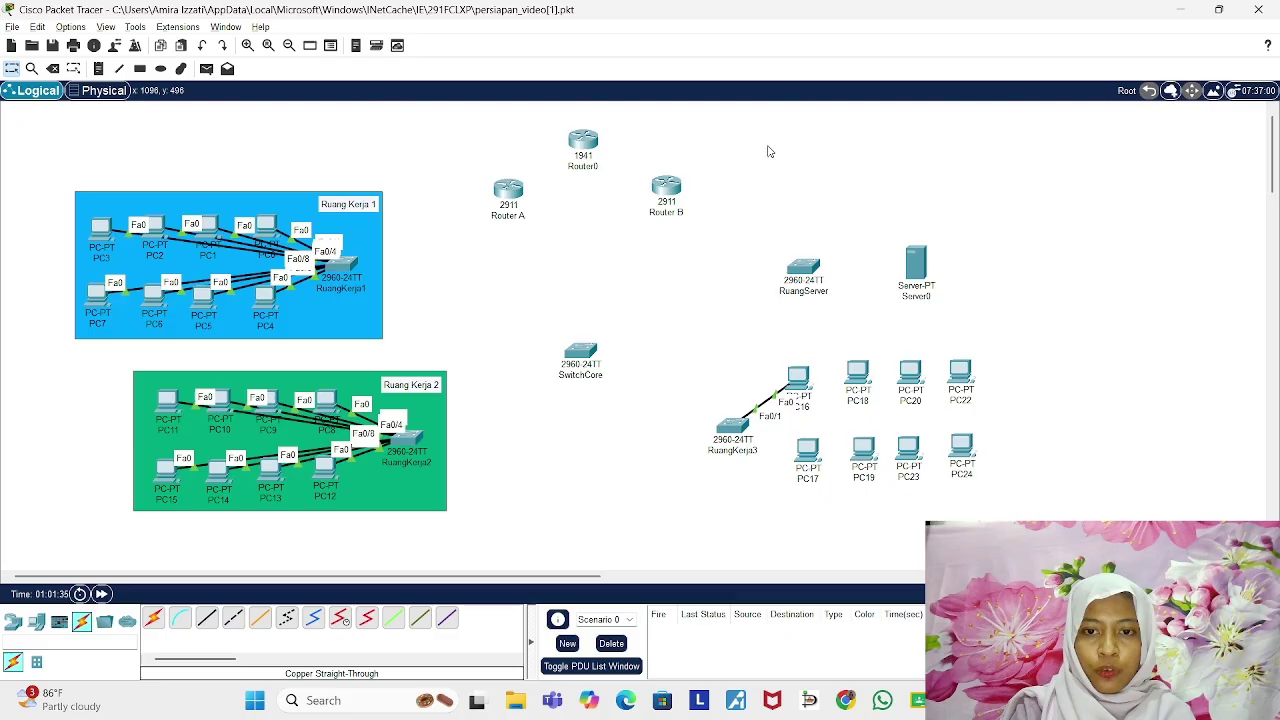
# Step: Connect PC18, PC20 and PC22 to the RuangKerja3 switch using the automatically chosen connection type
pyautogui.click(158, 619)
pyautogui.click(158, 619)
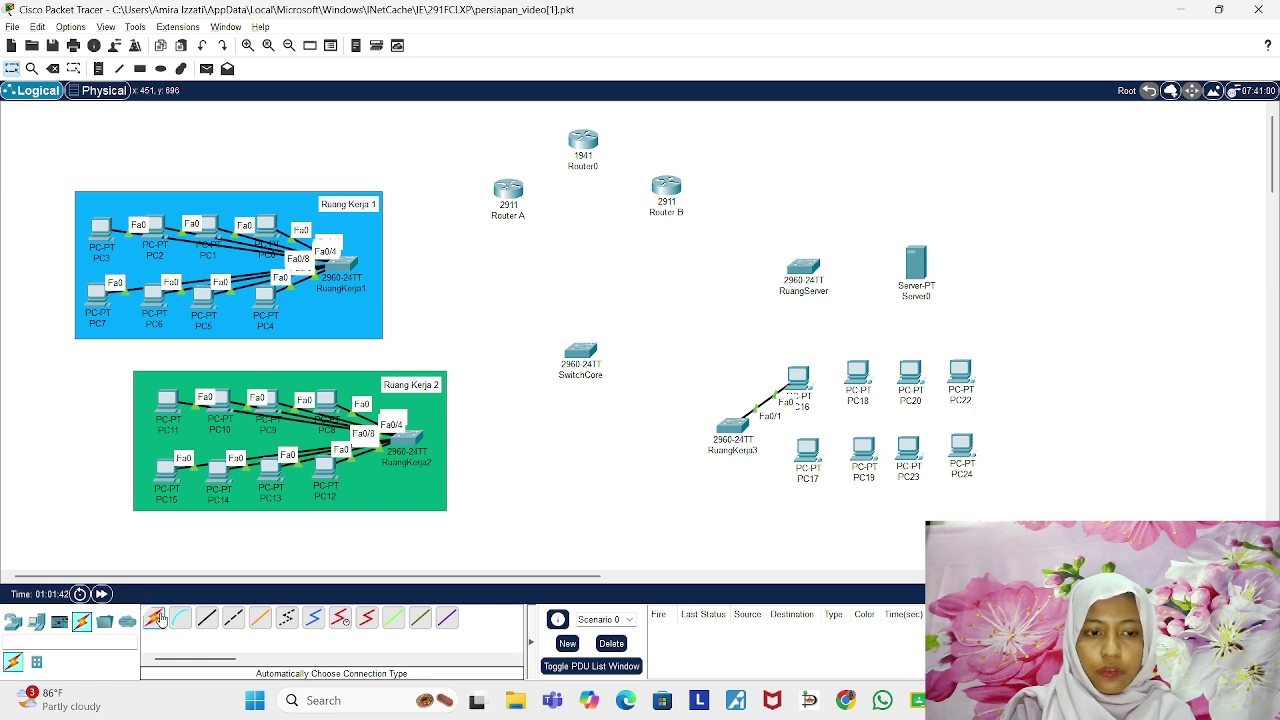
pyautogui.click(158, 619)
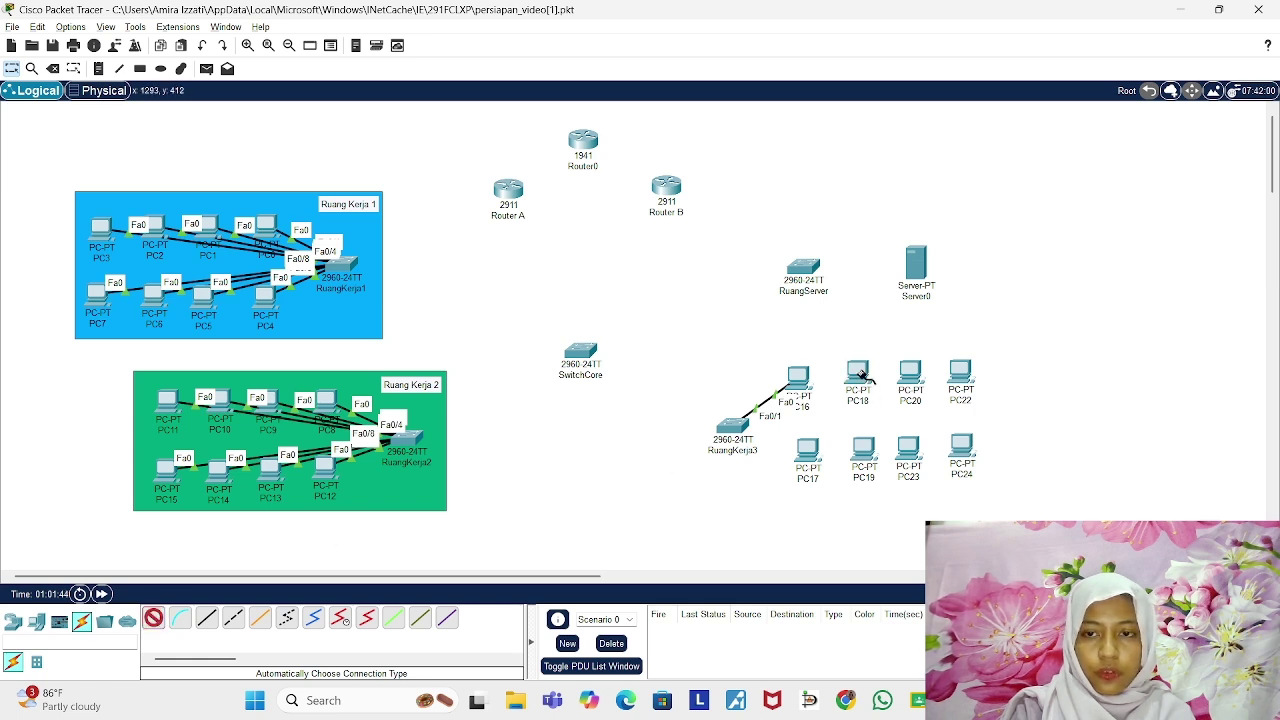
pyautogui.click(862, 376)
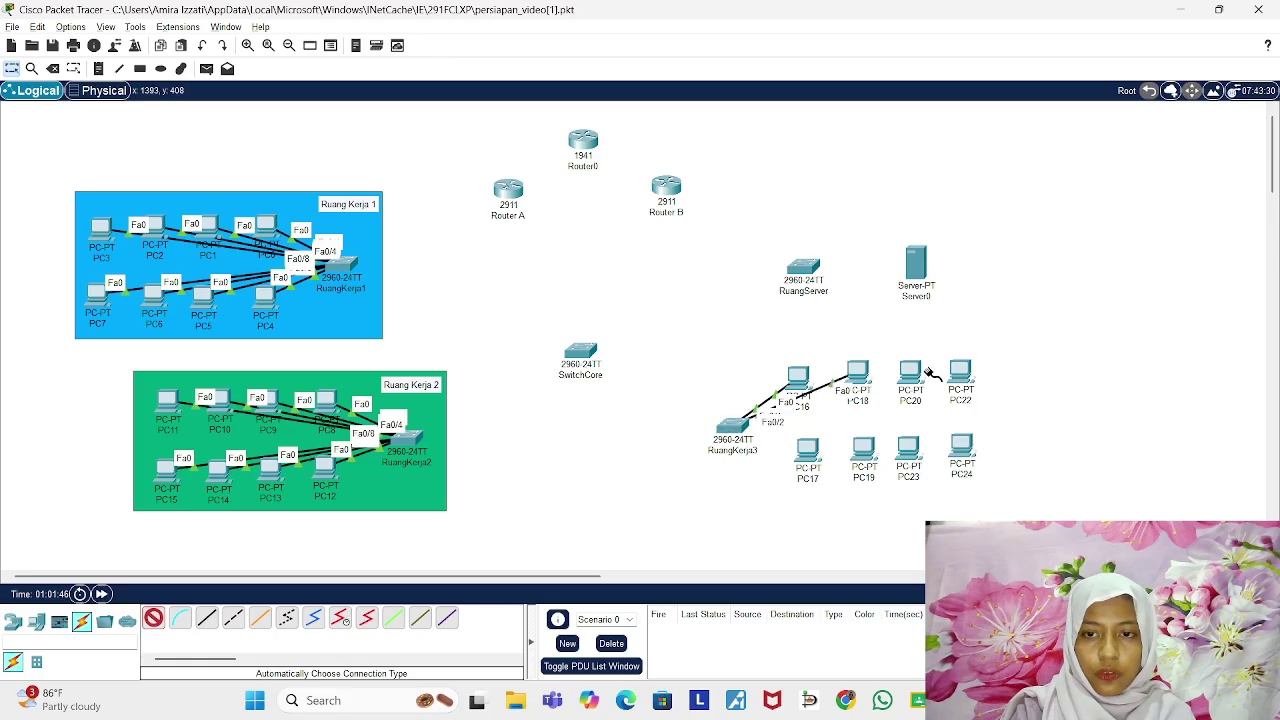
pyautogui.click(912, 372)
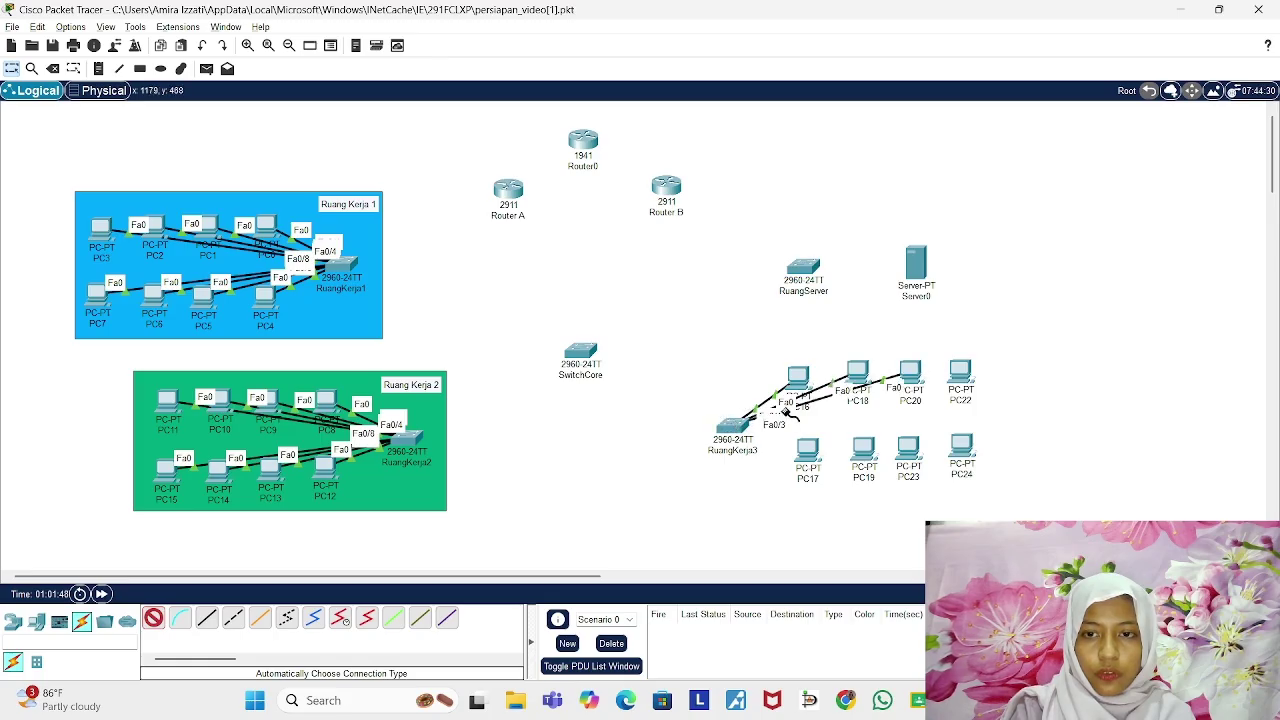
pyautogui.click(960, 370)
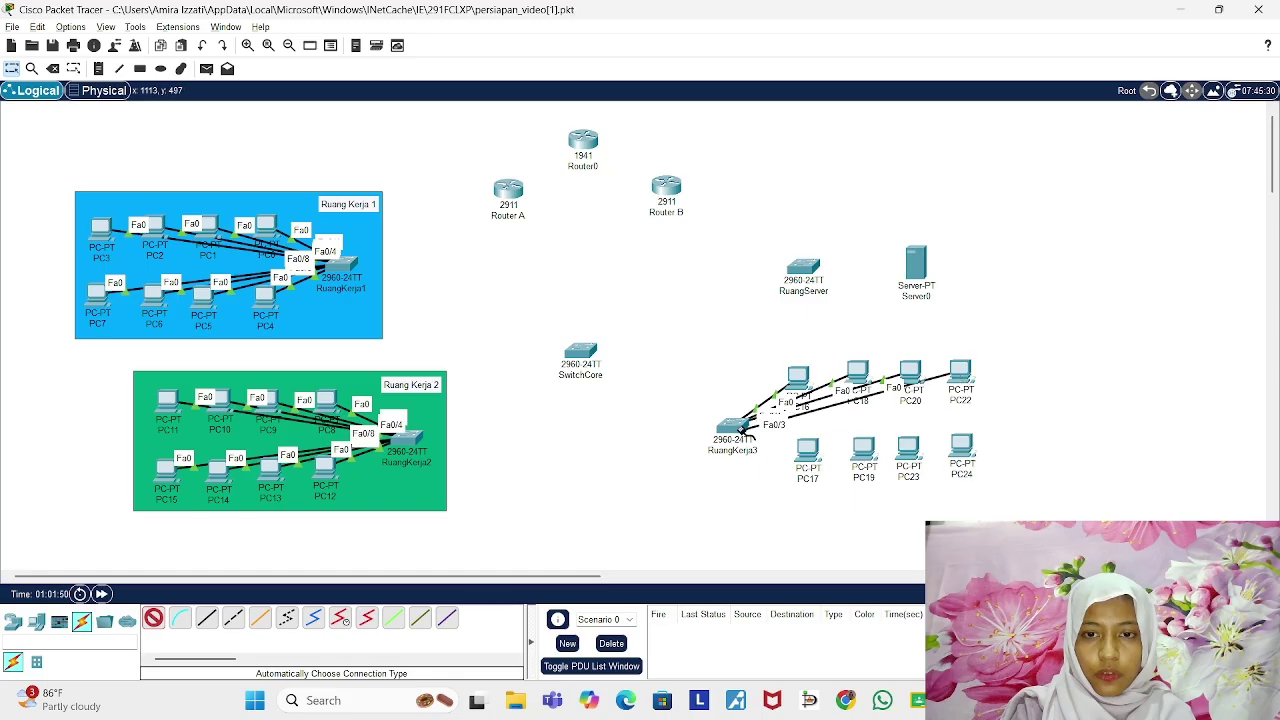
pyautogui.click(736, 426)
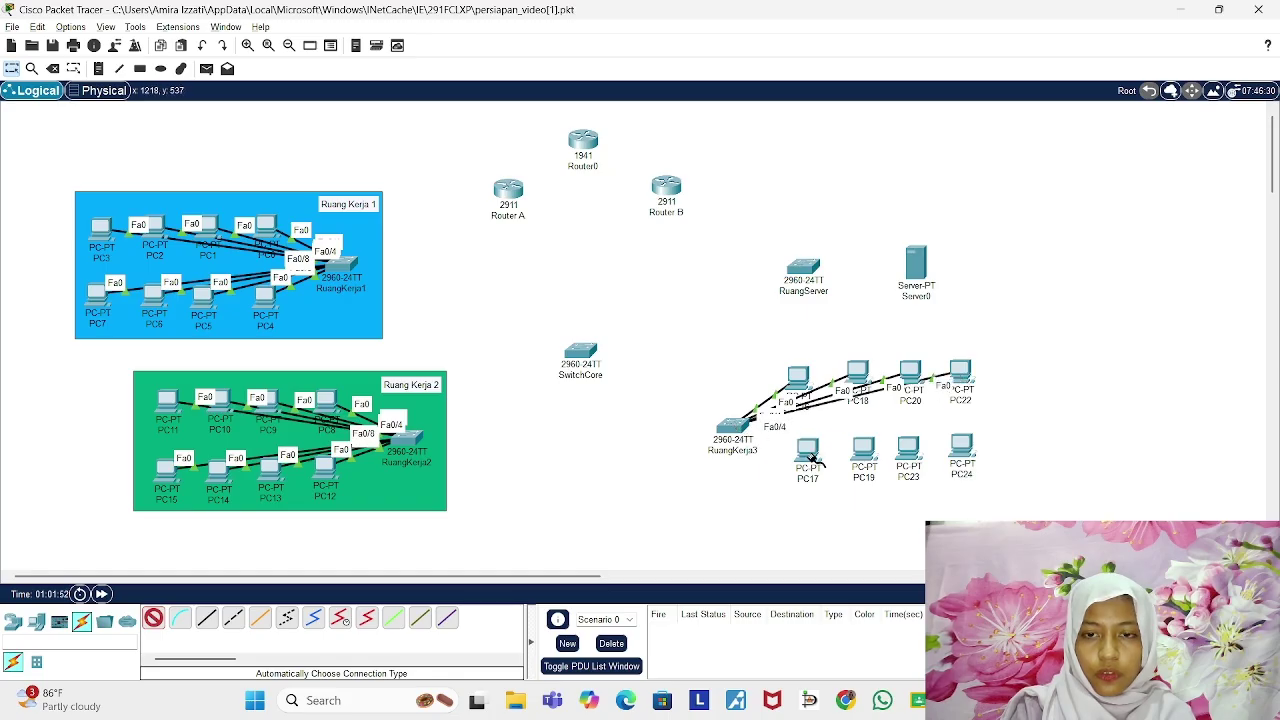
# Step: Connect PC17, PC19, PC23 and PC24 to the RuangKerja3 switch using the automatically chosen connection type
pyautogui.click(808, 452)
pyautogui.click(732, 426)
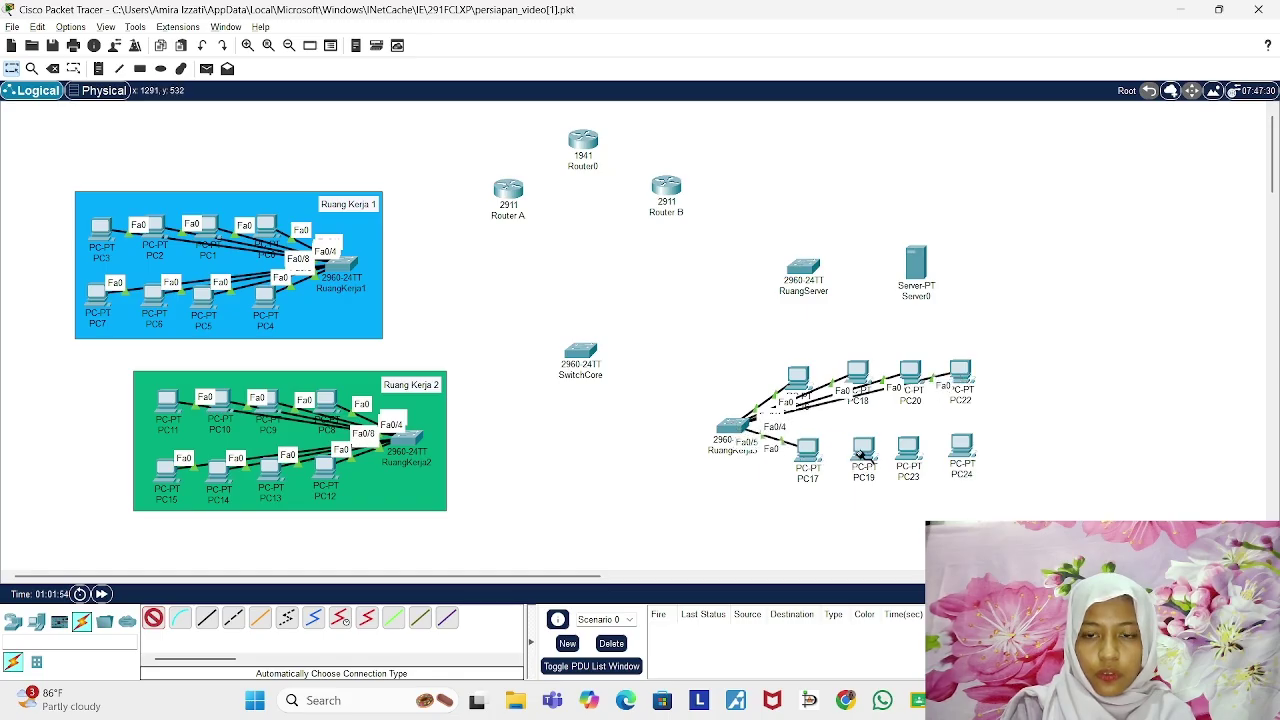
pyautogui.click(862, 452)
pyautogui.click(735, 426)
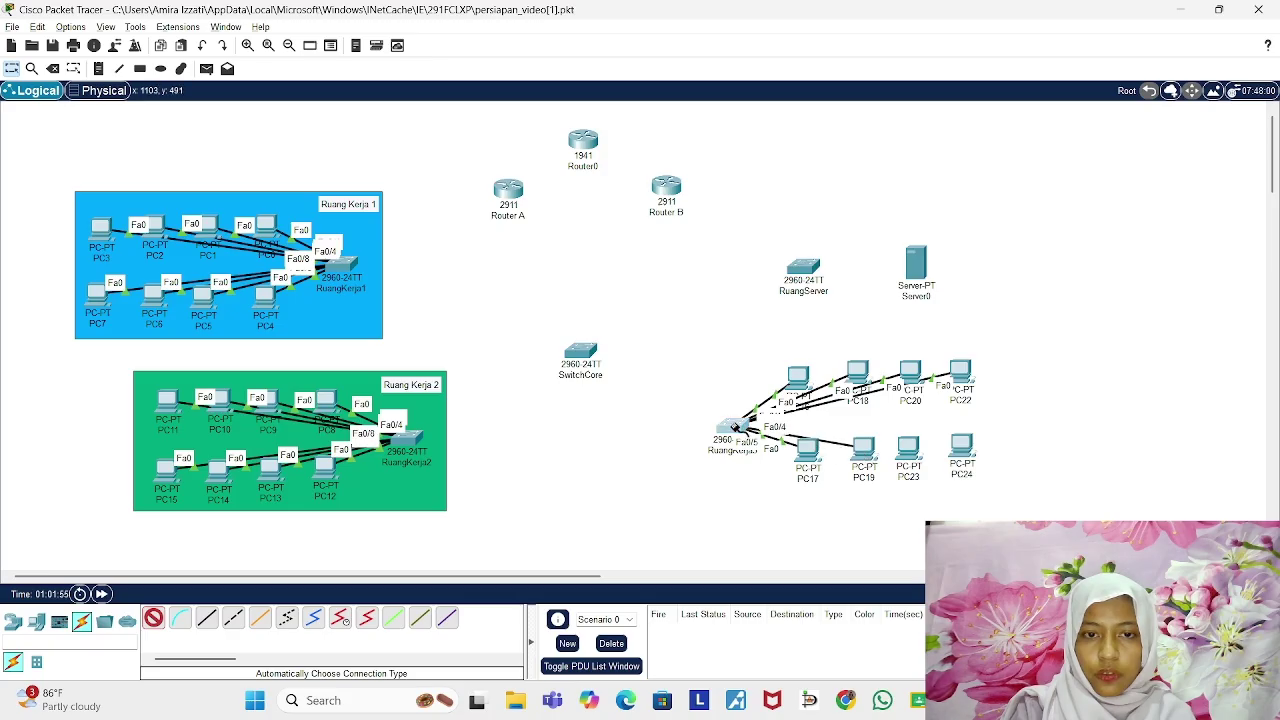
pyautogui.click(905, 450)
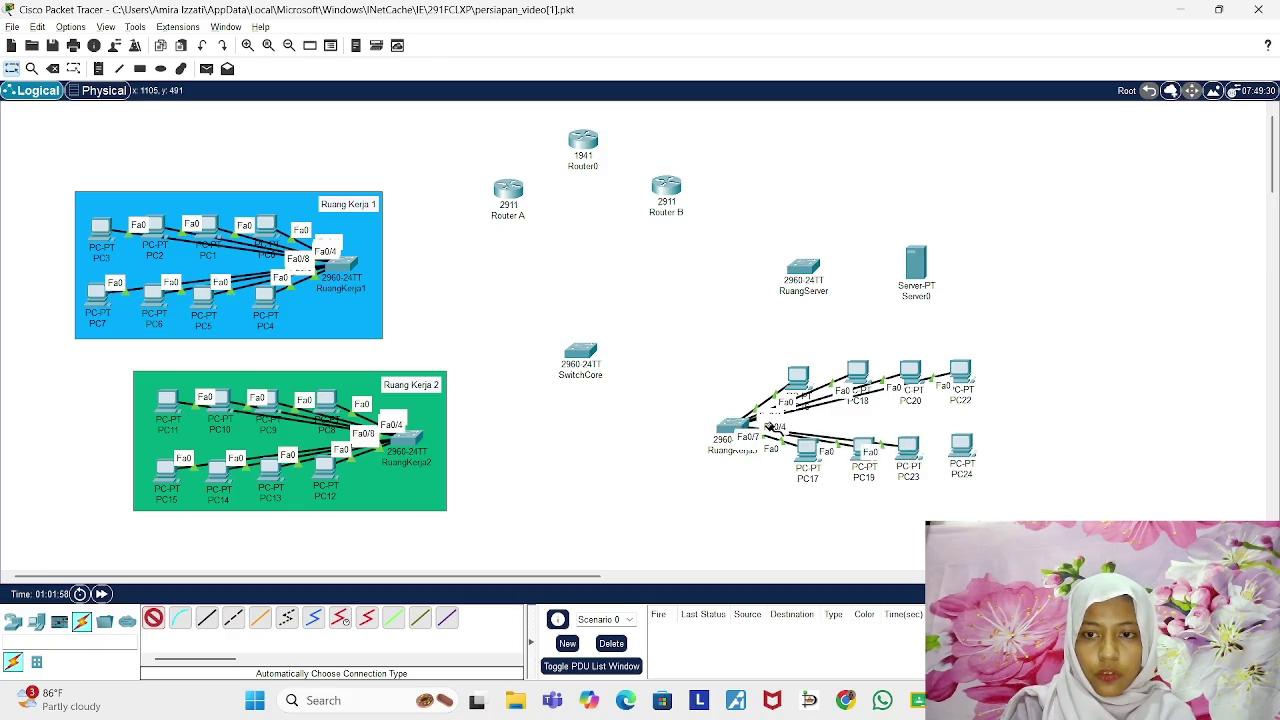
pyautogui.click(963, 447)
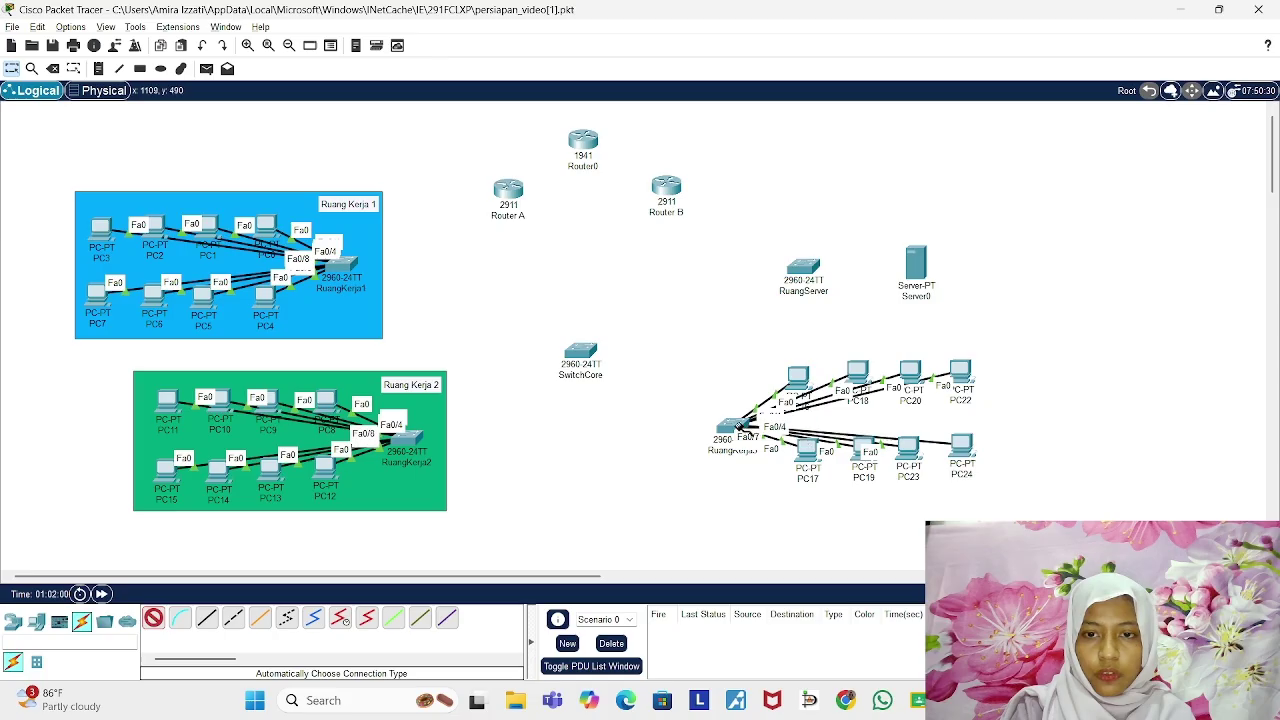
pyautogui.click(735, 426)
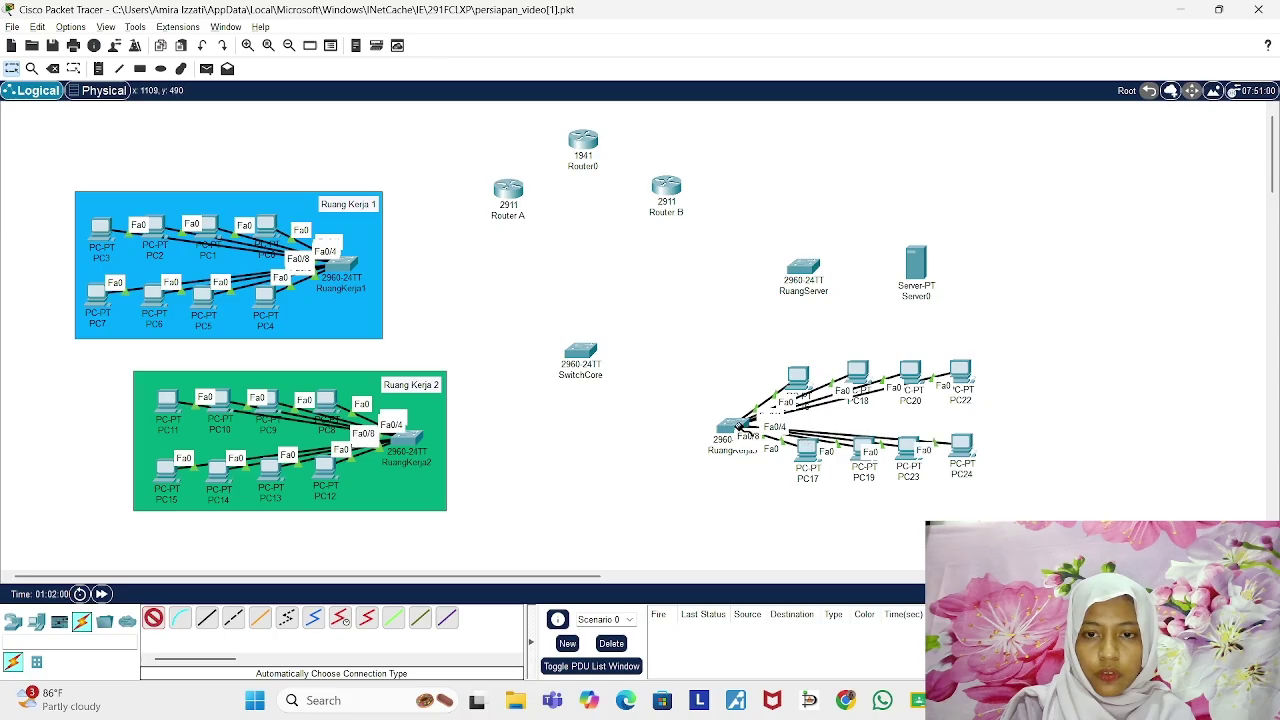
pyautogui.click(141, 69)
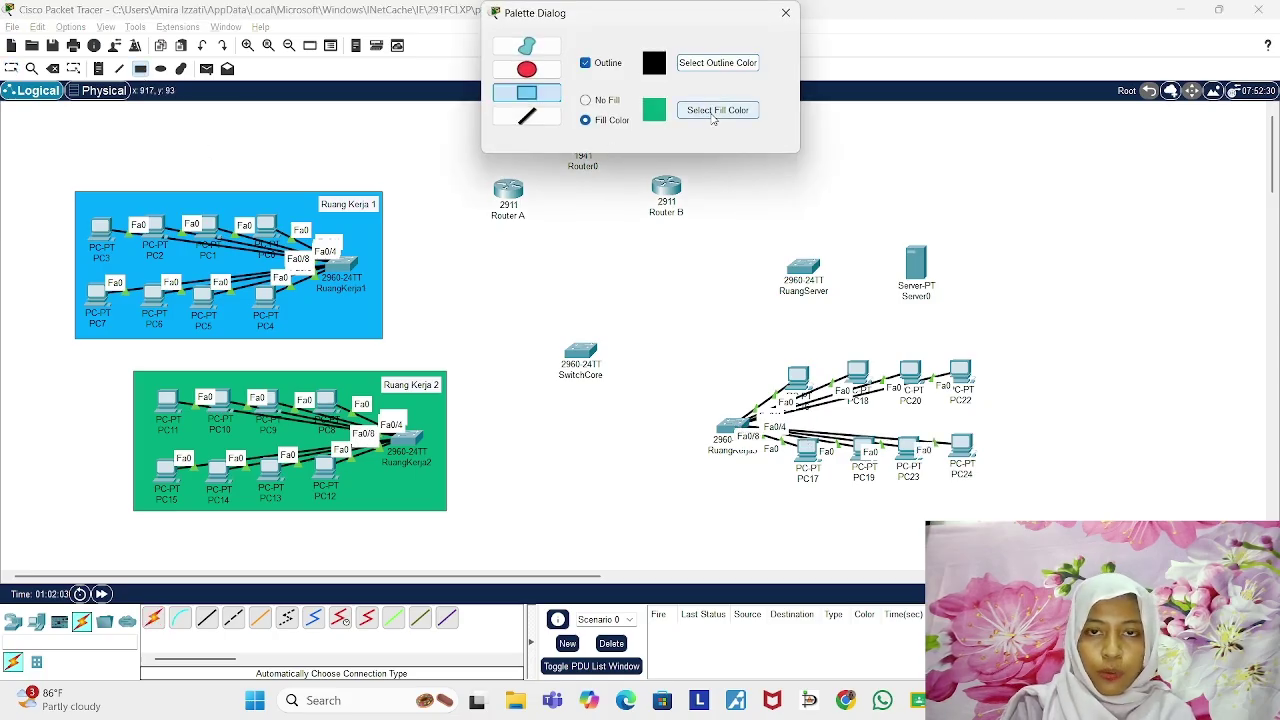
pyautogui.click(714, 112)
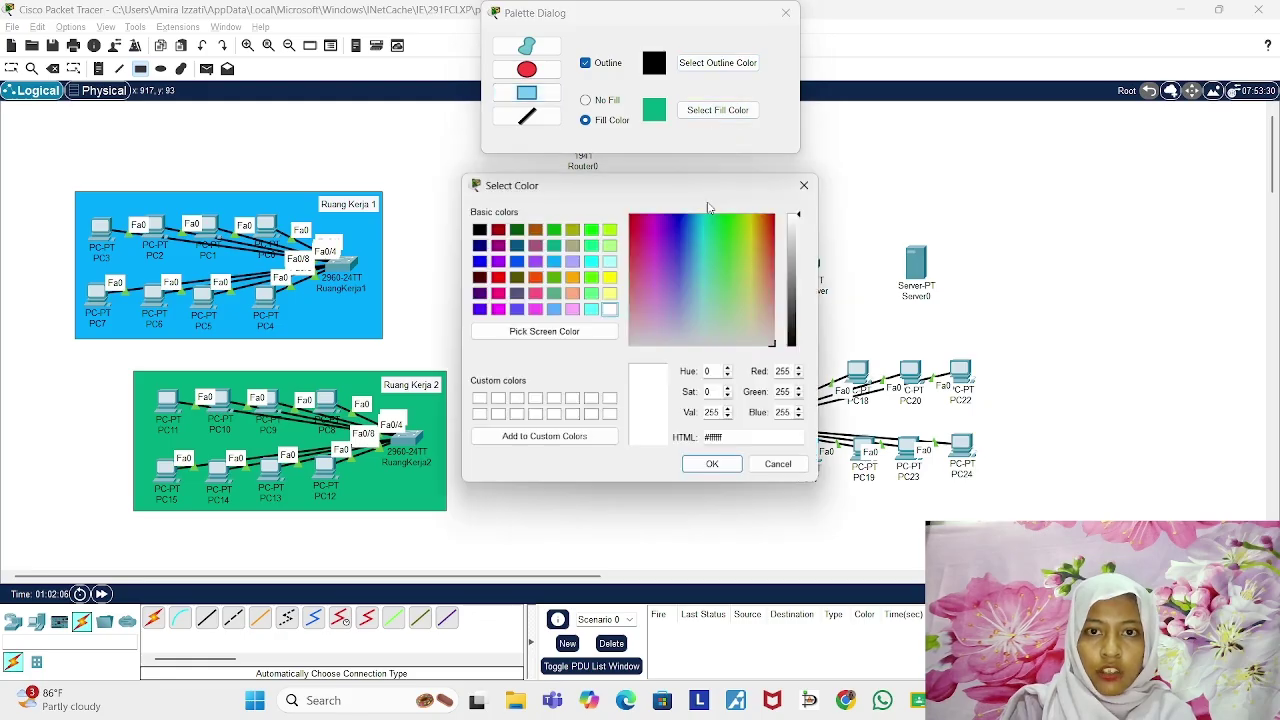
pyautogui.click(551, 231)
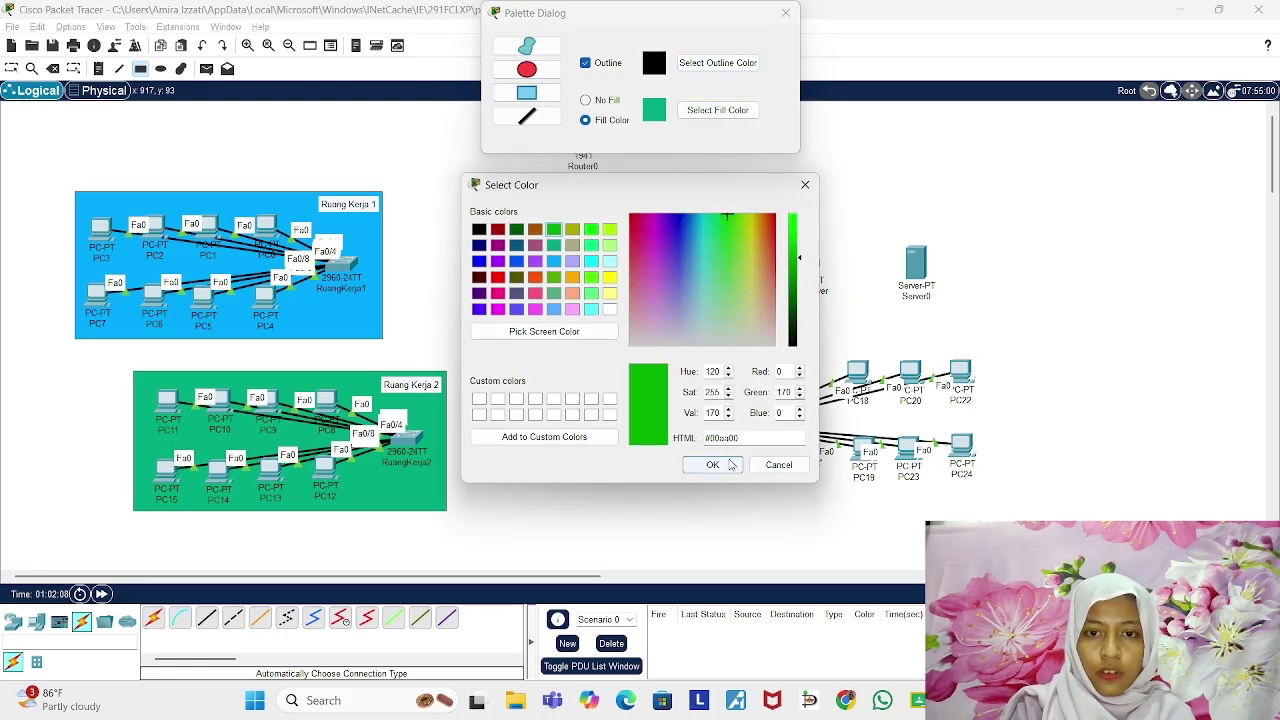
pyautogui.click(712, 464)
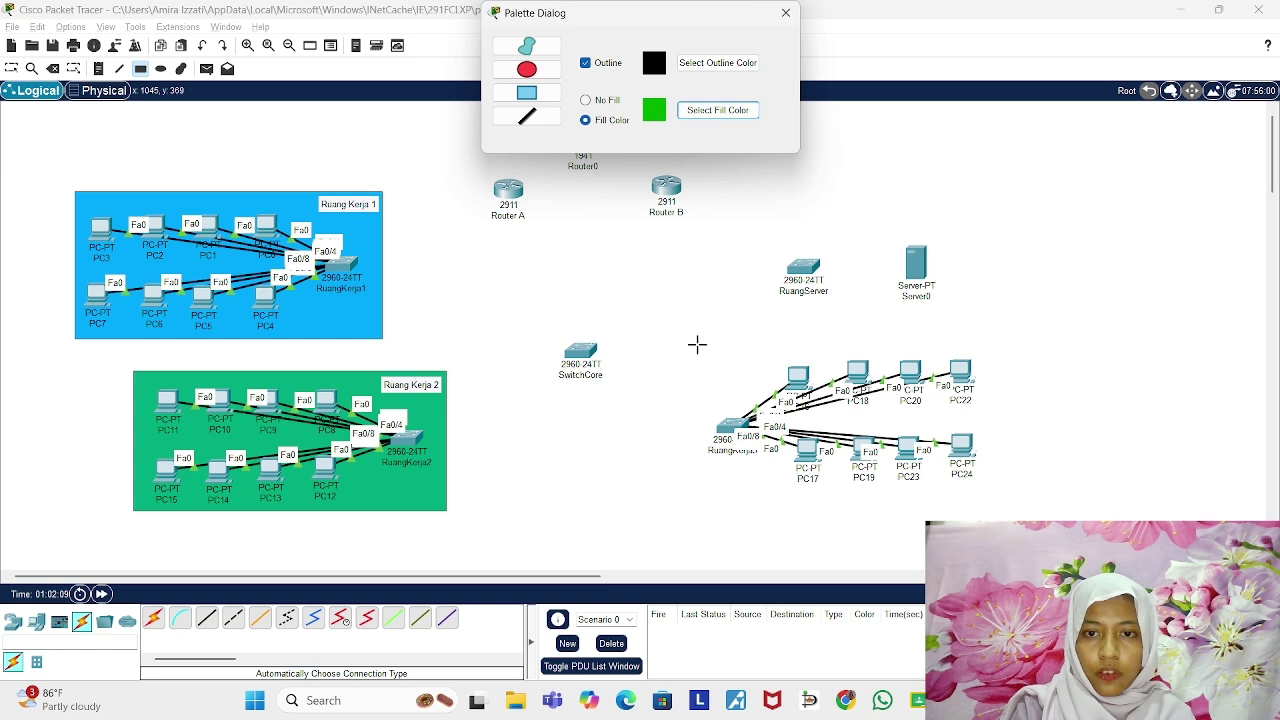
pyautogui.moveTo(697, 344); pyautogui.dragTo(705, 352)
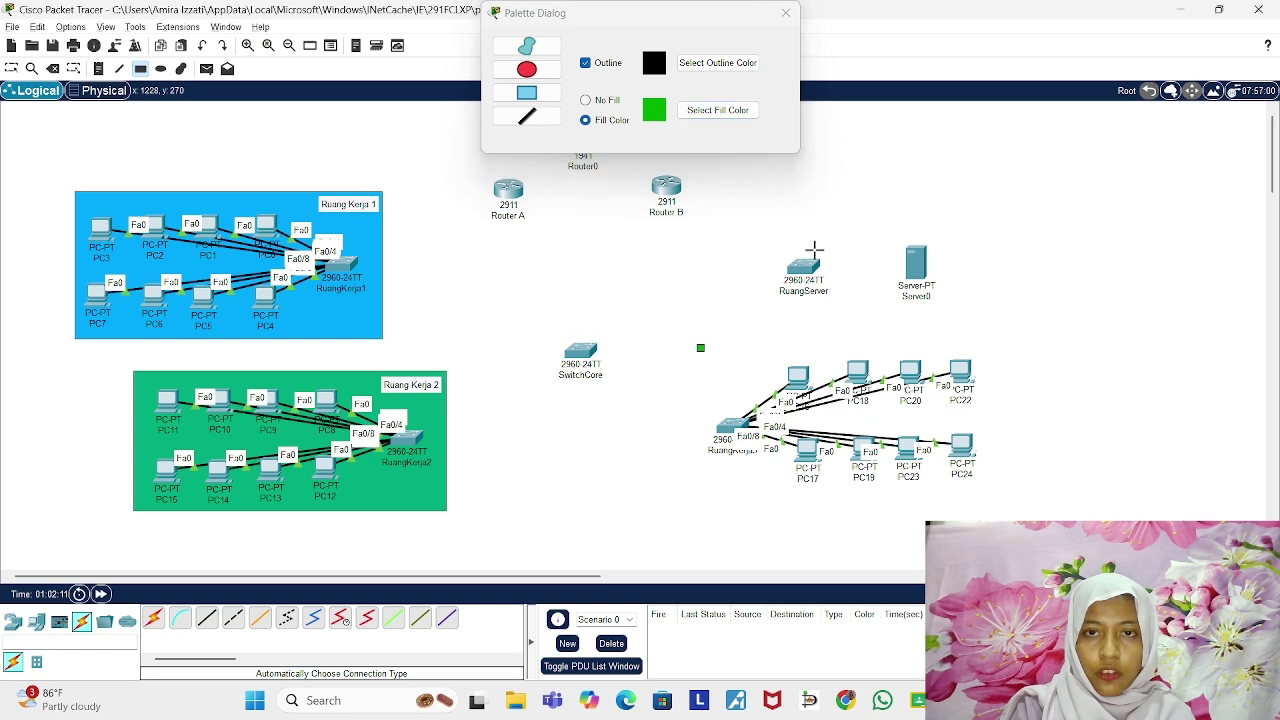
pyautogui.click(786, 13)
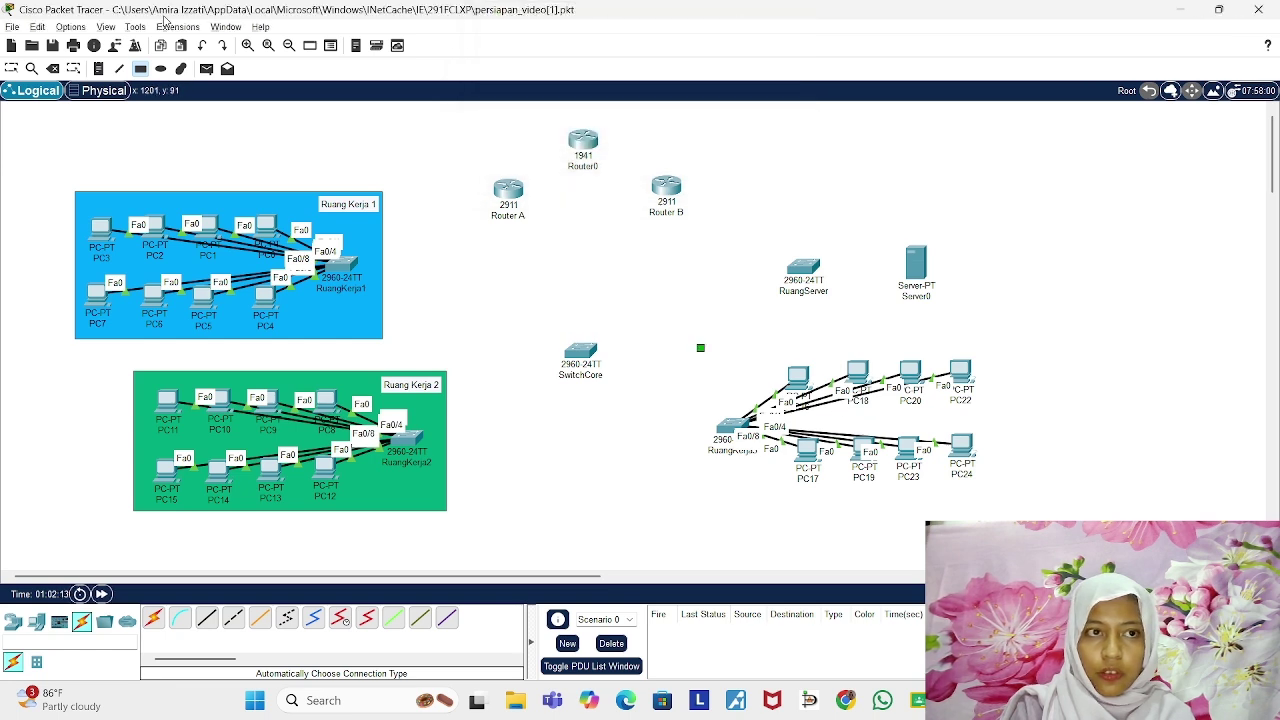
pyautogui.click(52, 68)
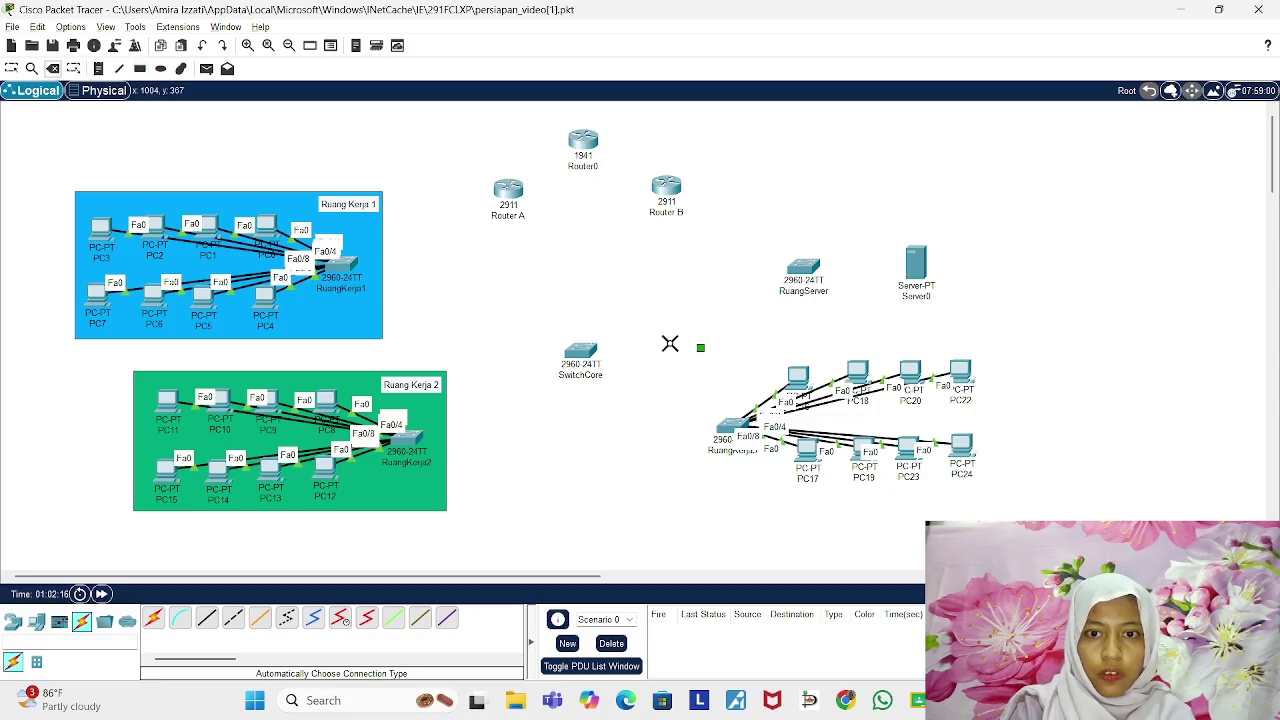
pyautogui.click(697, 351)
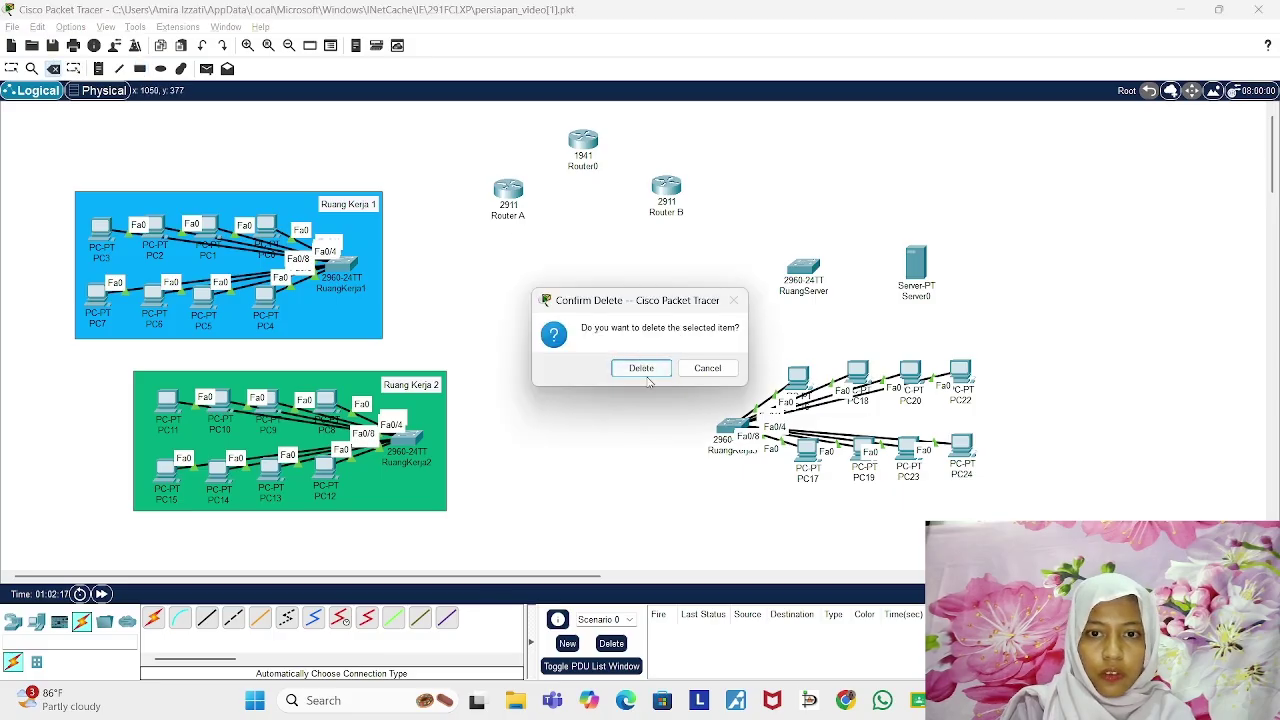
pyautogui.click(644, 369)
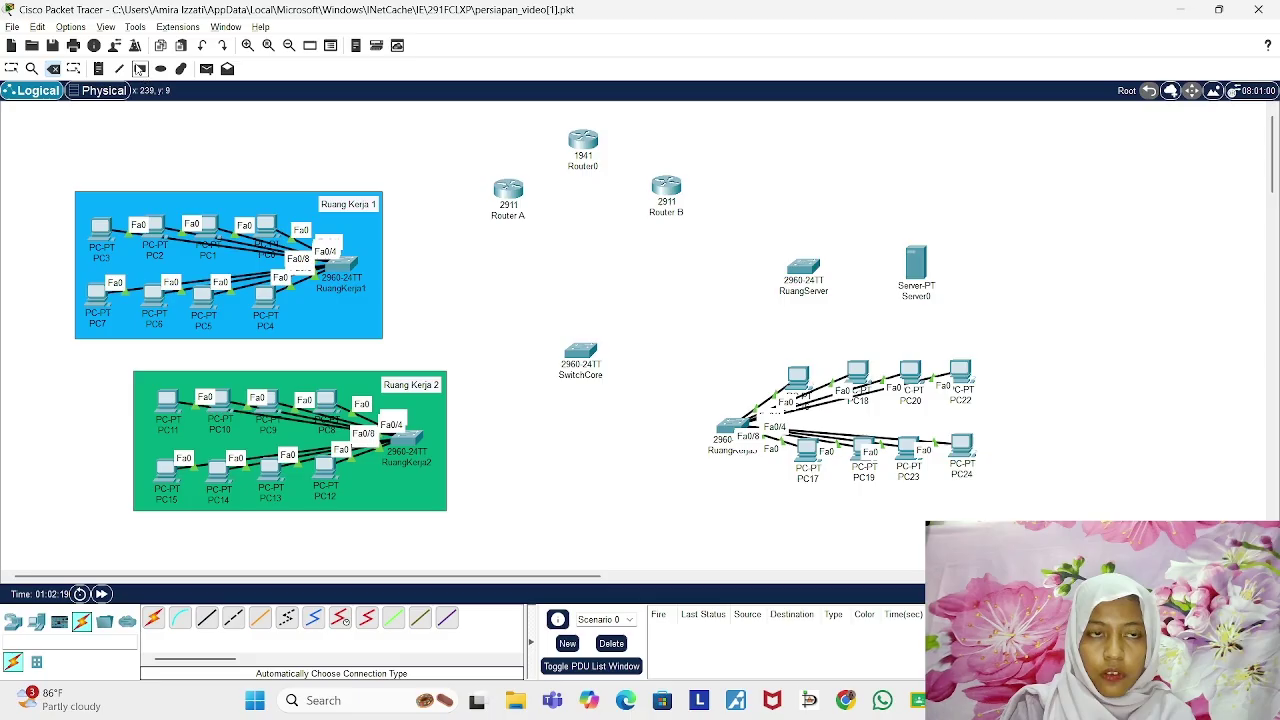
# Step: Draw a rectangle with a bright green (#00aa00) fill around the RuangKerja3 switch and its eight PCs
pyautogui.click(139, 68)
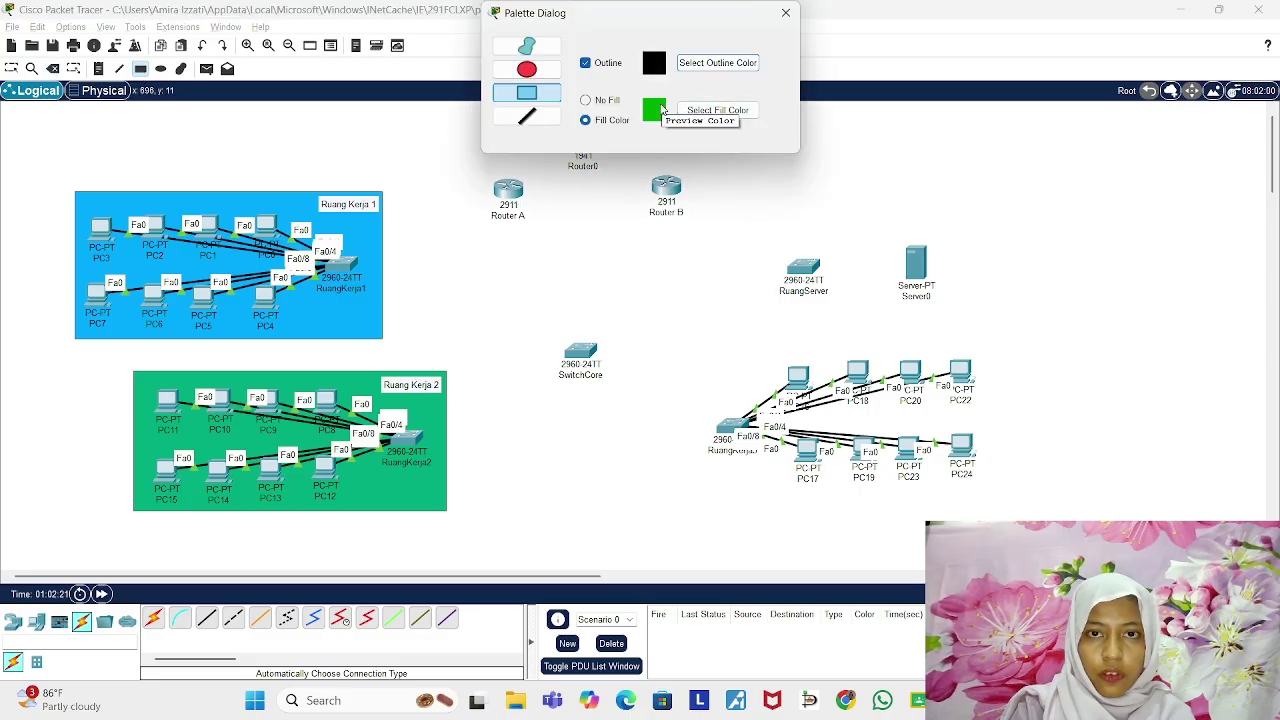
pyautogui.click(712, 110)
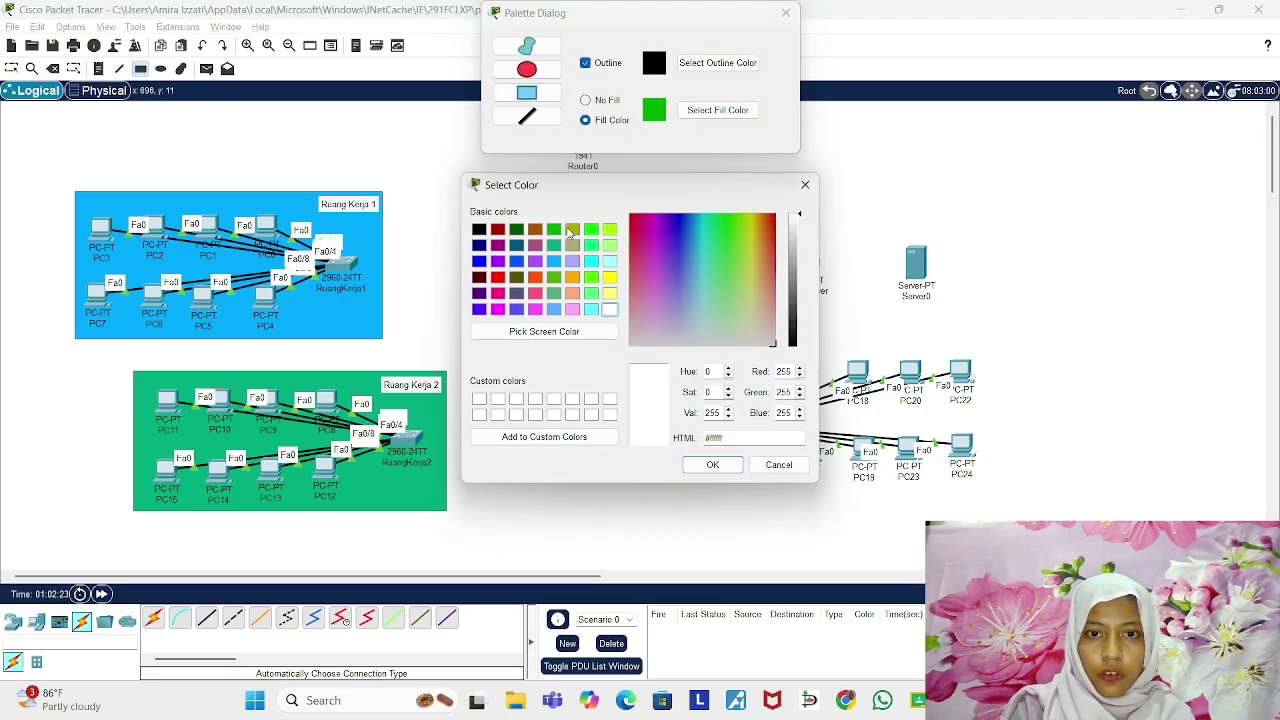
pyautogui.click(554, 230)
pyautogui.click(710, 465)
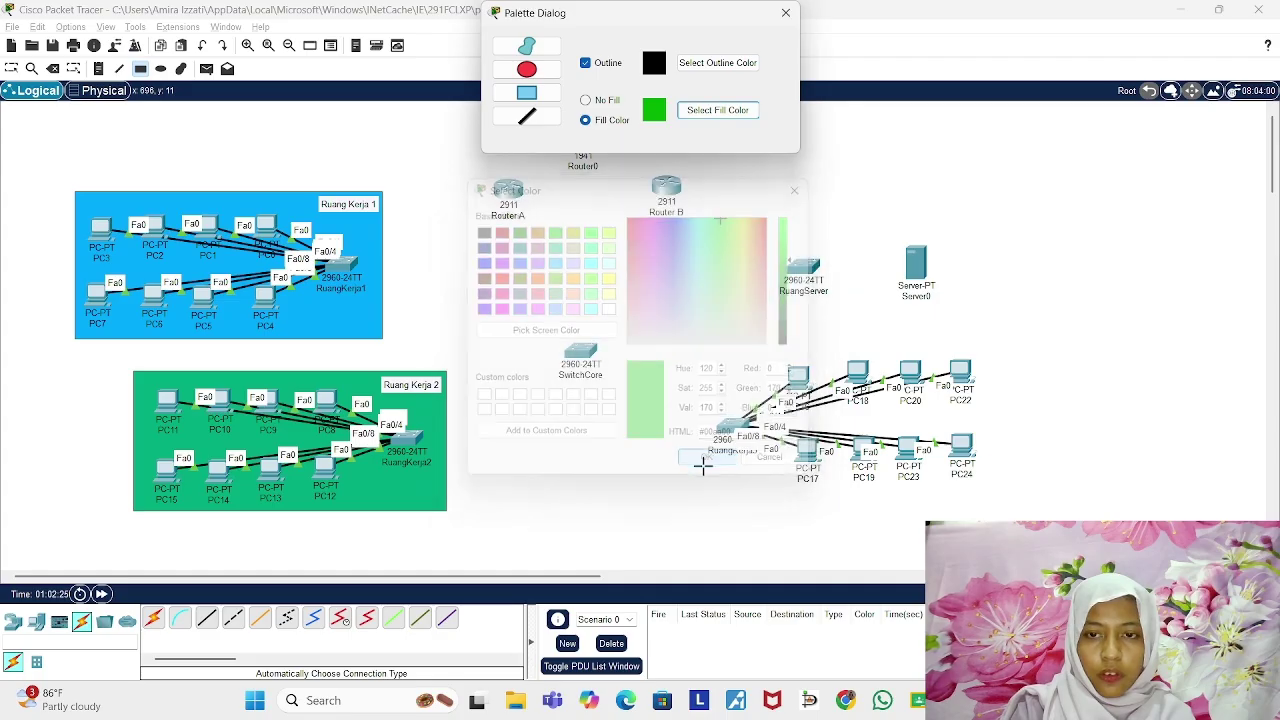
pyautogui.moveTo(694, 341); pyautogui.dragTo(1003, 494)
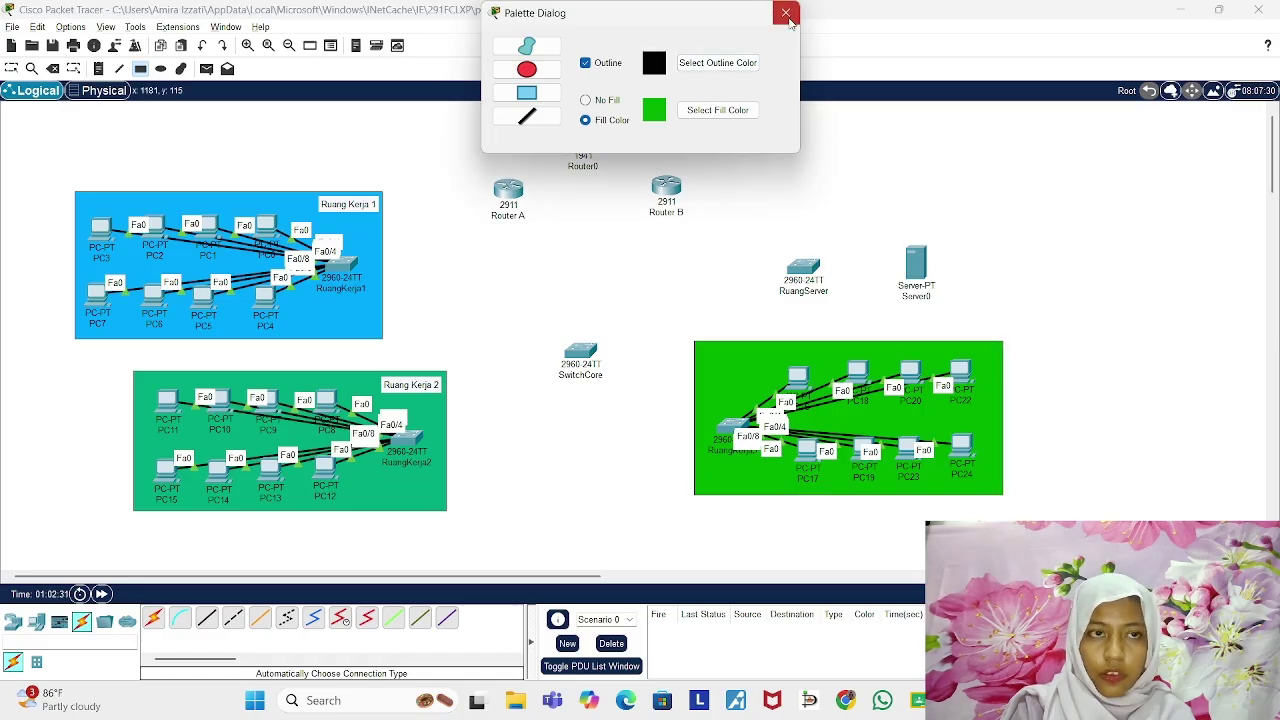
pyautogui.click(786, 13)
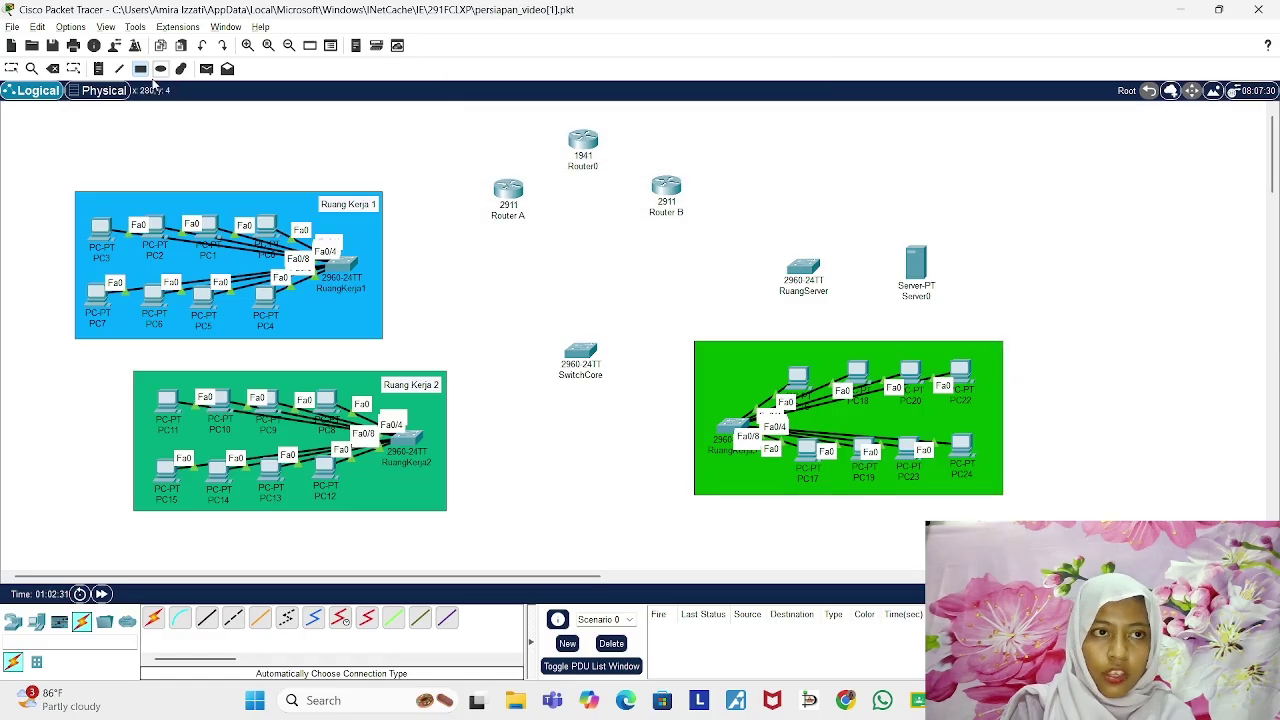
# Step: Add the note "Ruang Kerja 3" and move it into the upper-left corner of the rectangle around the RuangKerja3 devices
pyautogui.click(98, 68)
pyautogui.click(700, 327)
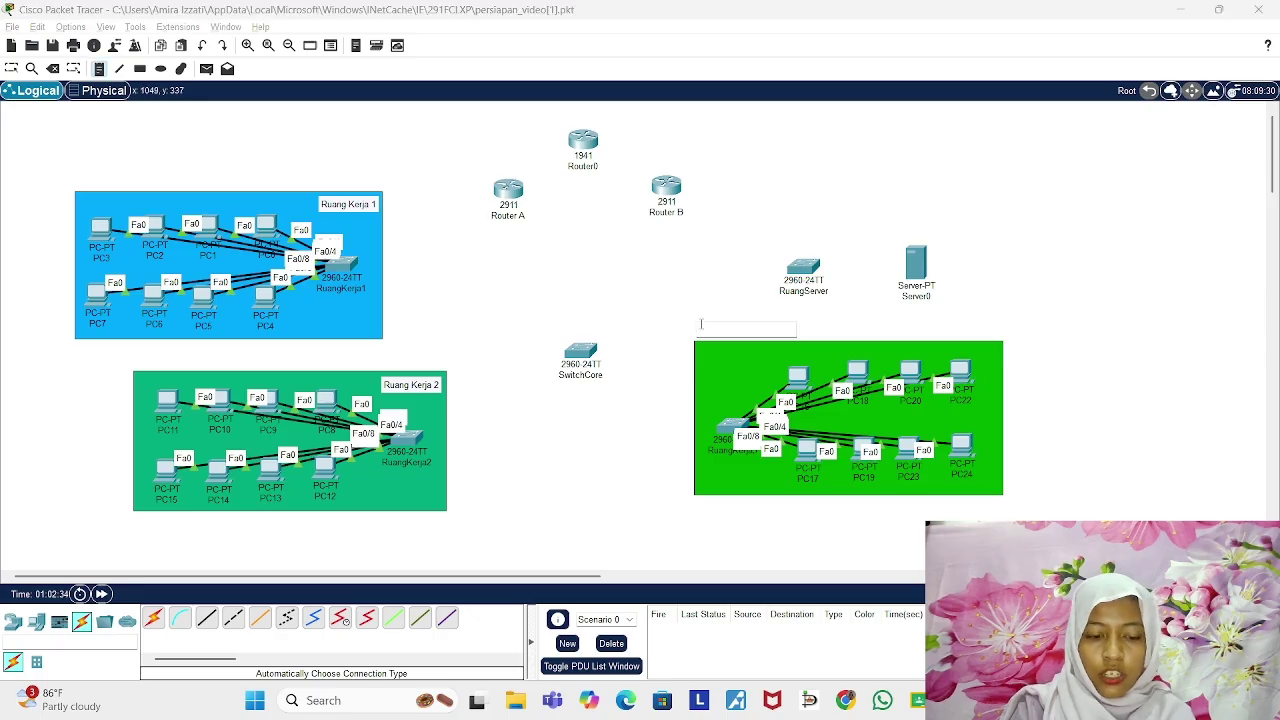
pyautogui.write('Ruang K')
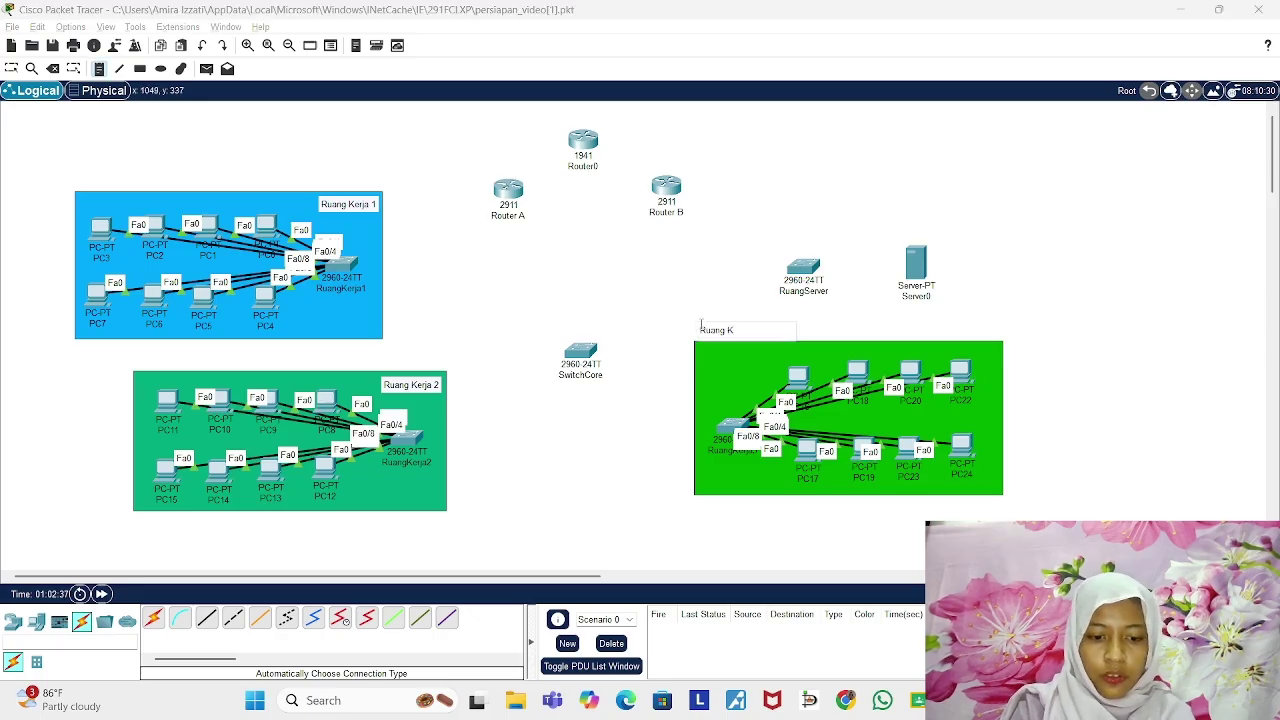
pyautogui.write('erja 3')
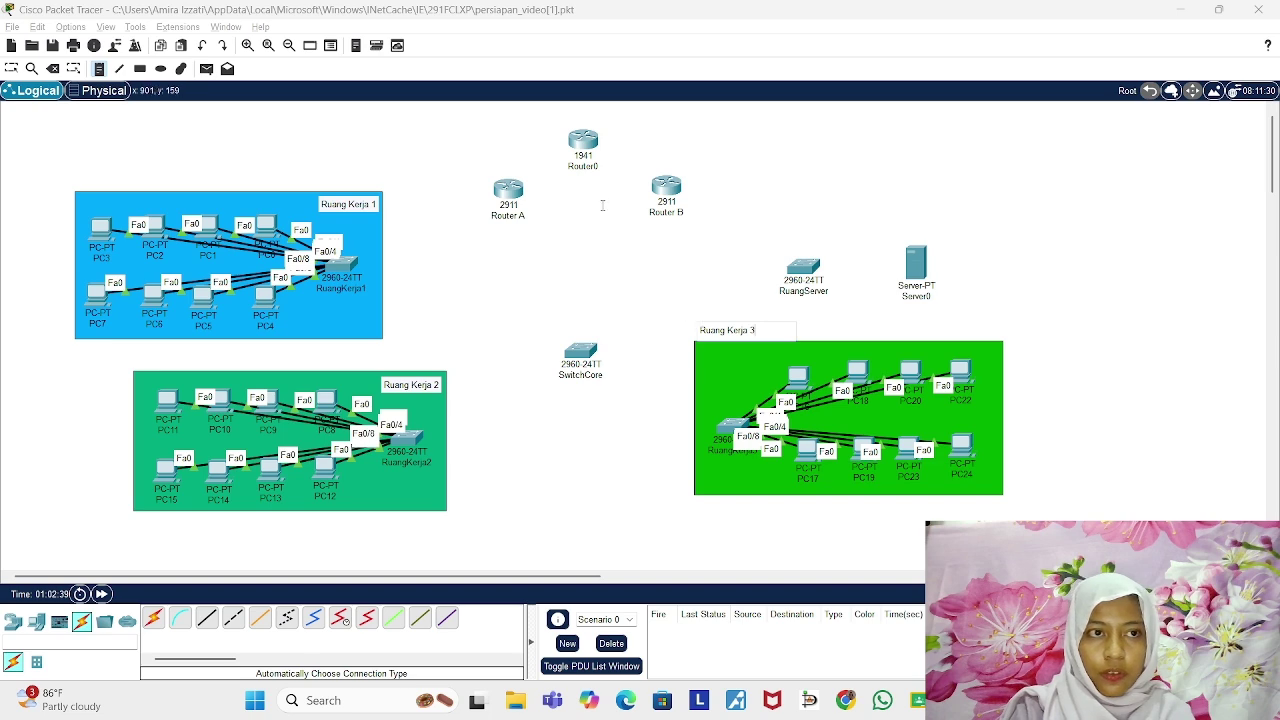
pyautogui.press('Escape')
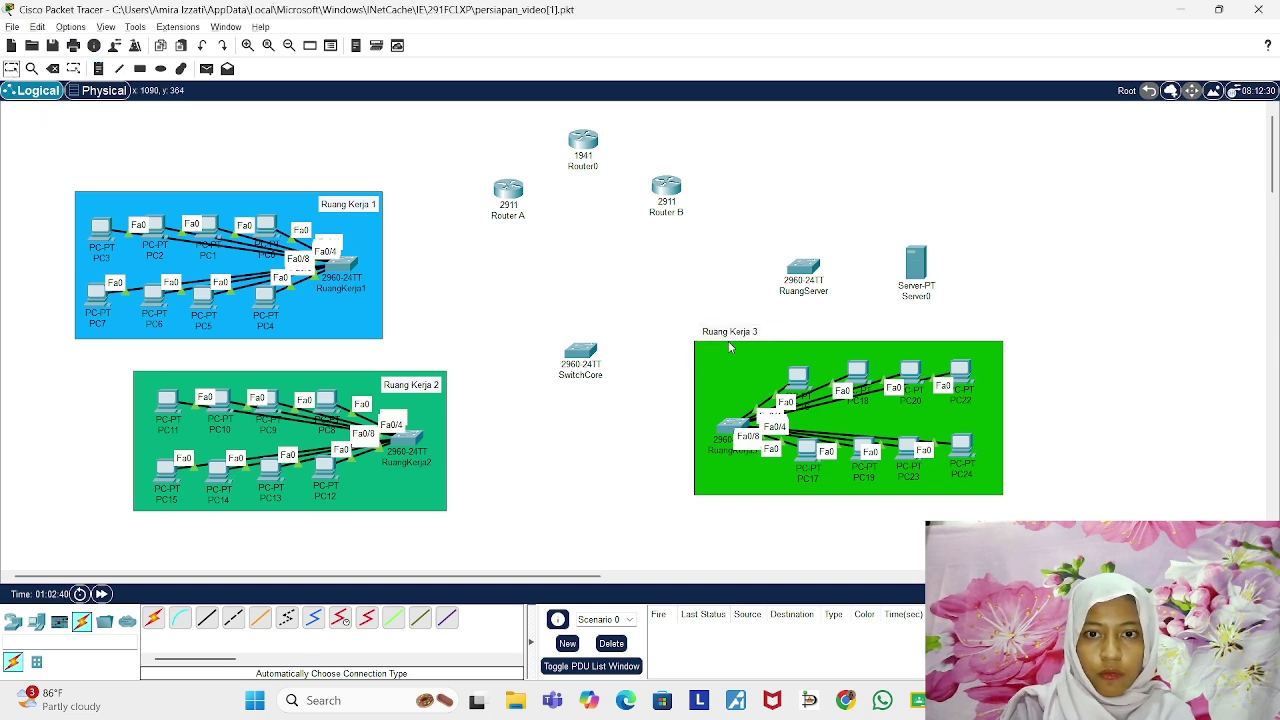
pyautogui.moveTo(732, 337); pyautogui.dragTo(732, 362)
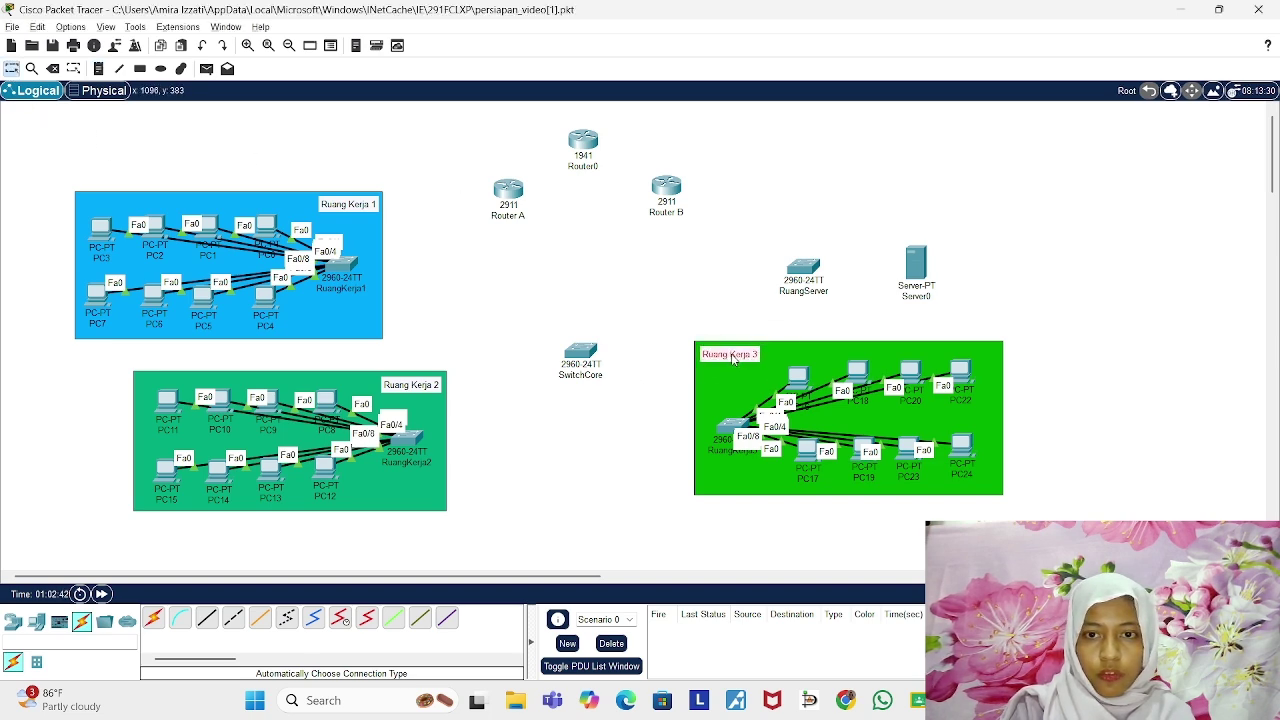
pyautogui.click(660, 283)
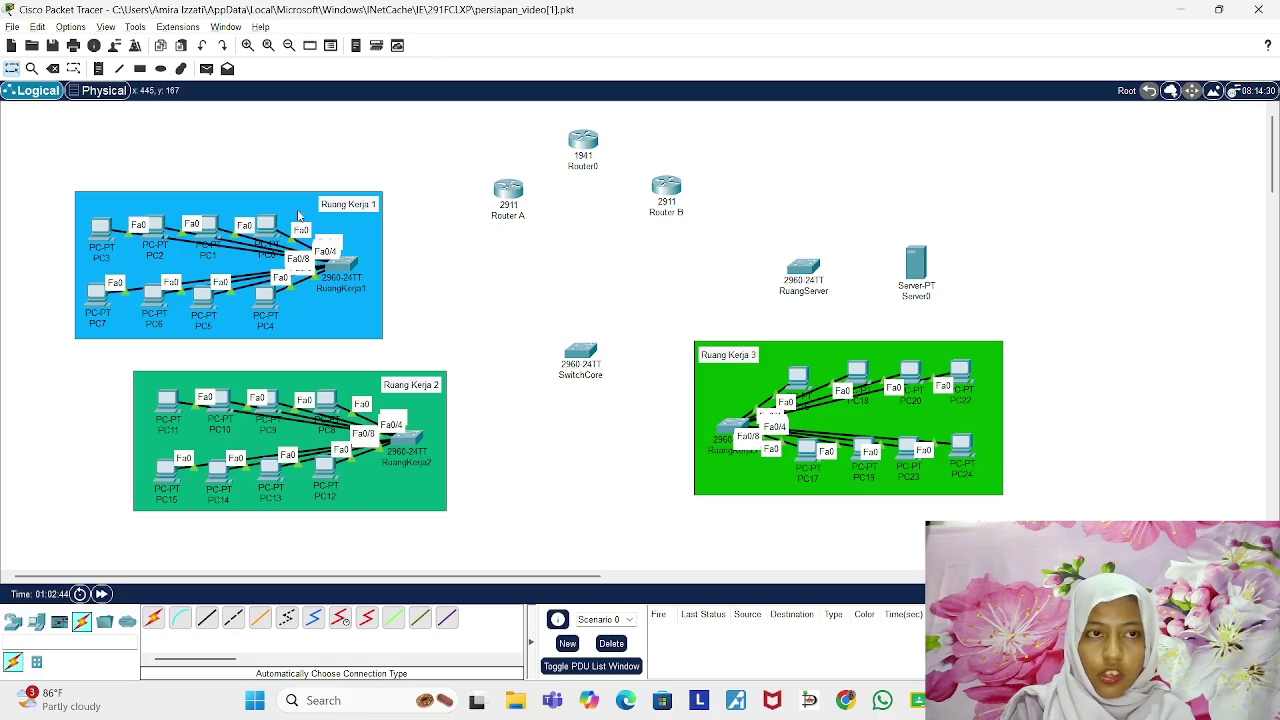
# Step: Connect Server0's FastEthernet0 to FastEthernet0/1 on the RuangServer switch with a Copper Straight-Through cable
pyautogui.click(208, 625)
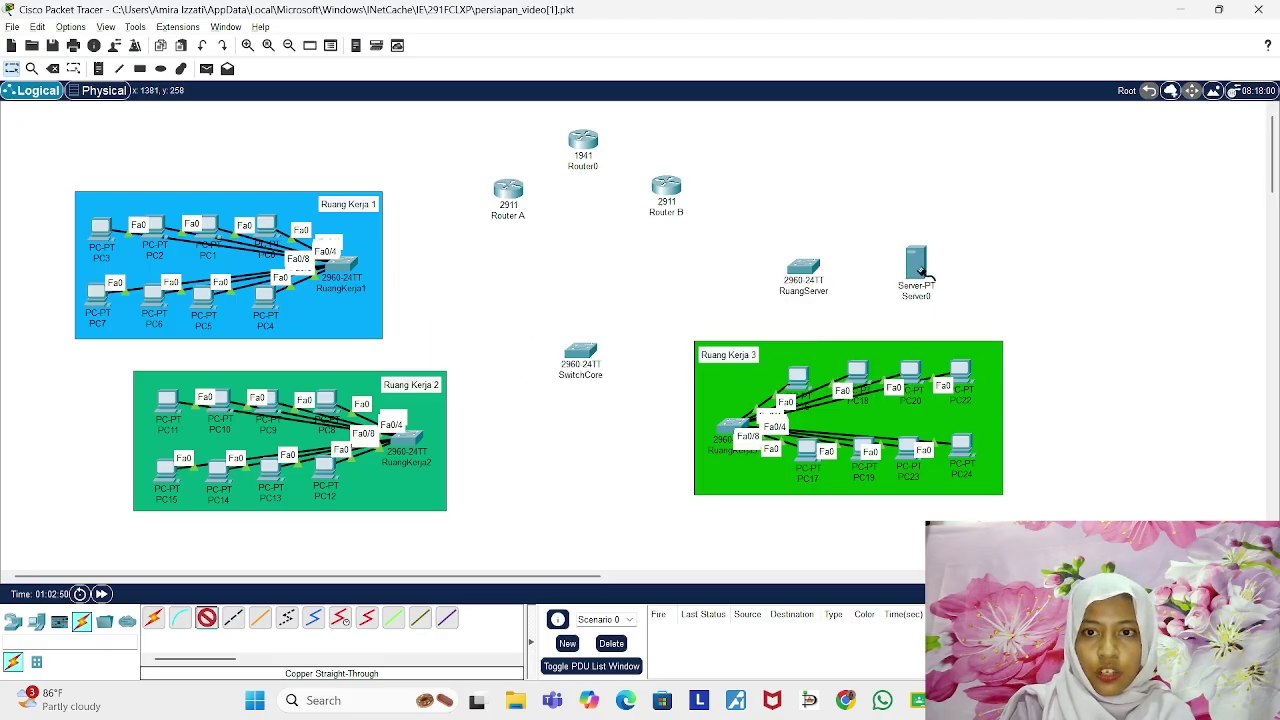
pyautogui.click(918, 266)
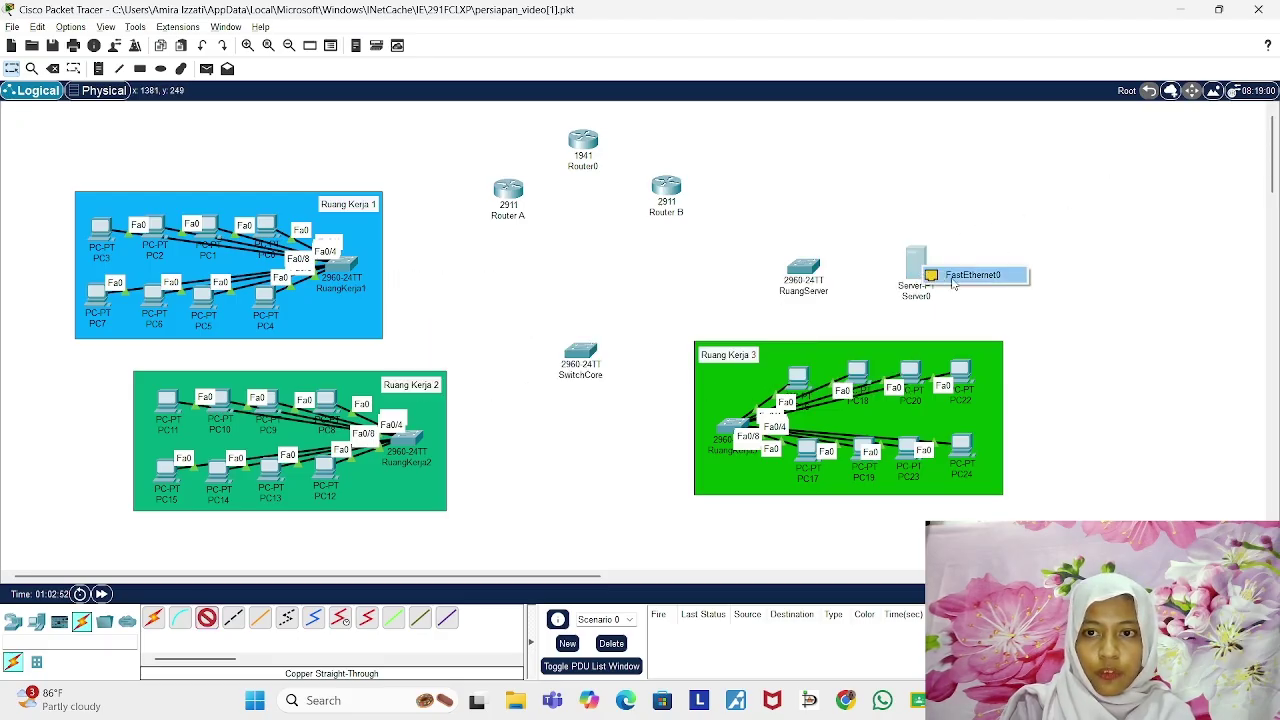
pyautogui.click(952, 280)
pyautogui.click(803, 268)
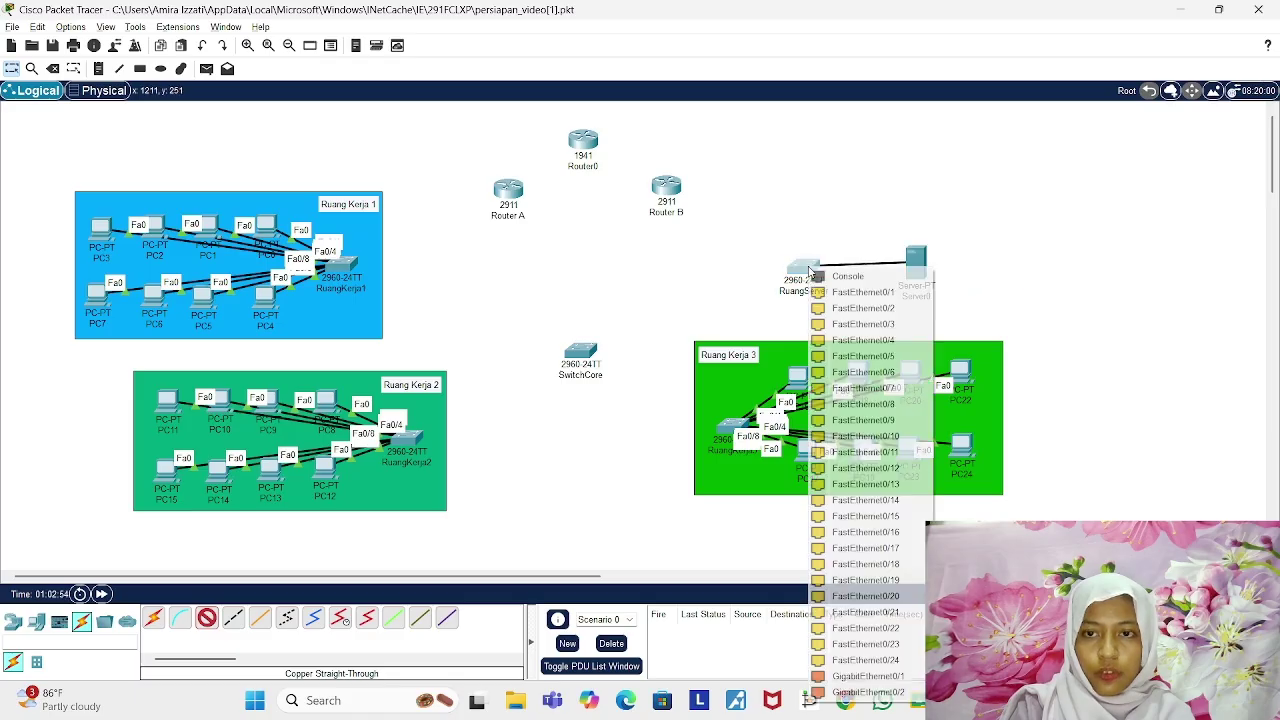
pyautogui.click(866, 293)
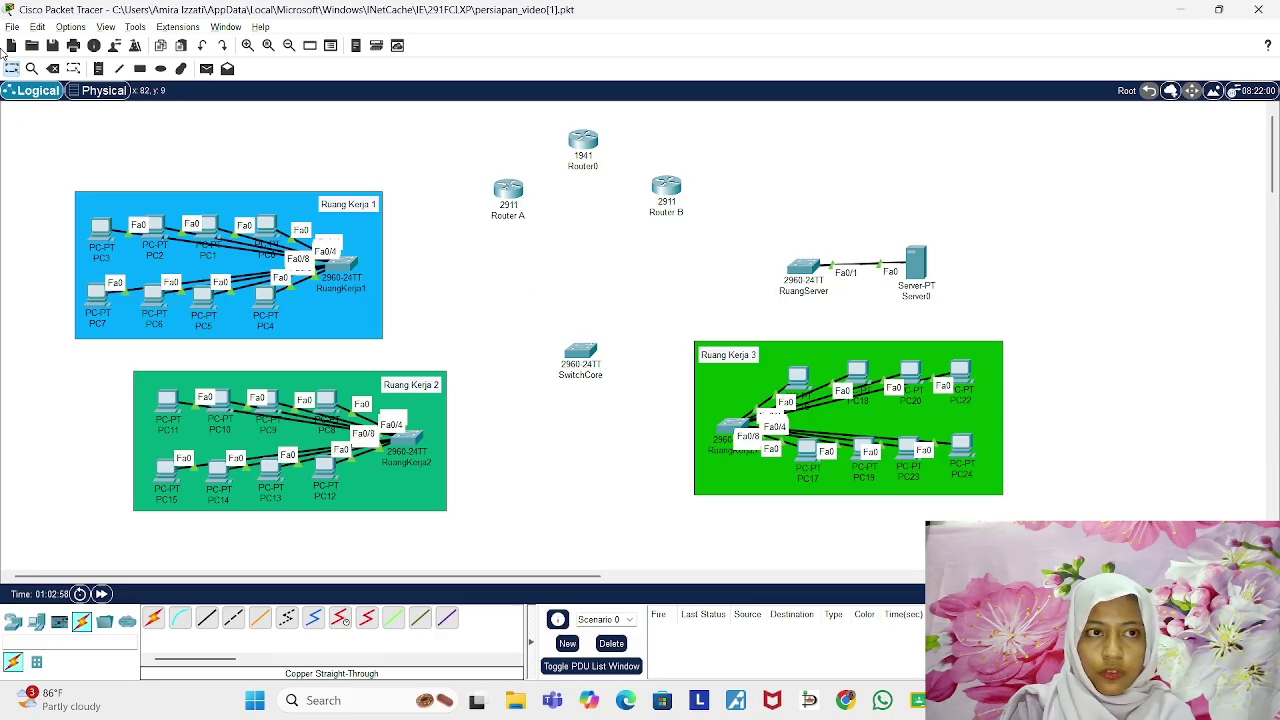
# Step: Draw a rectangle with a light blue (#00aaff) fill around the RuangServer switch and Server0
pyautogui.click(140, 68)
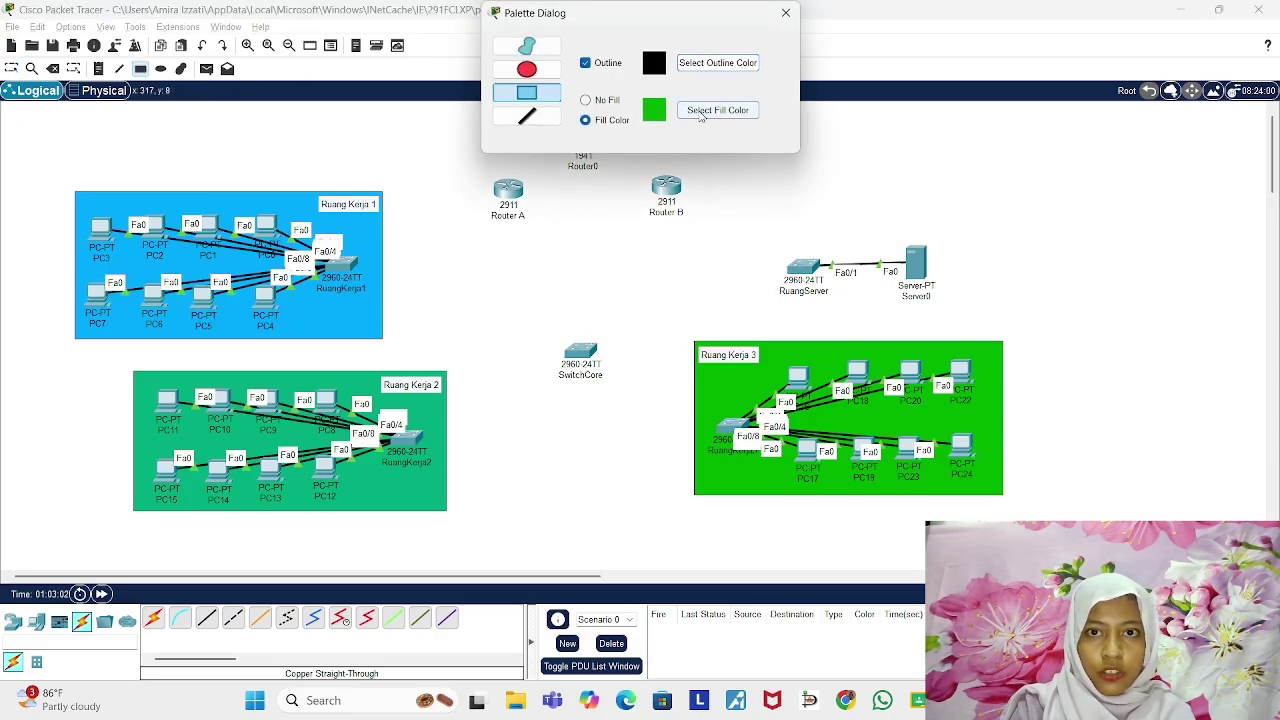
pyautogui.click(701, 112)
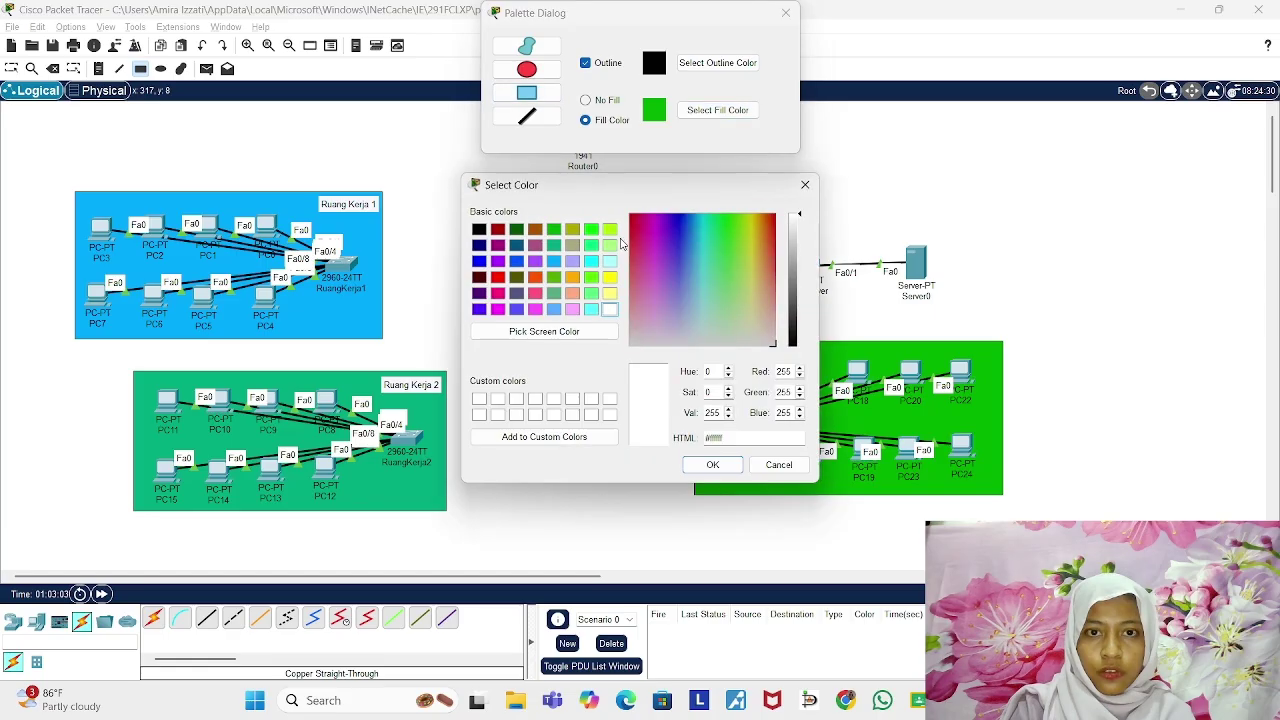
pyautogui.click(550, 265)
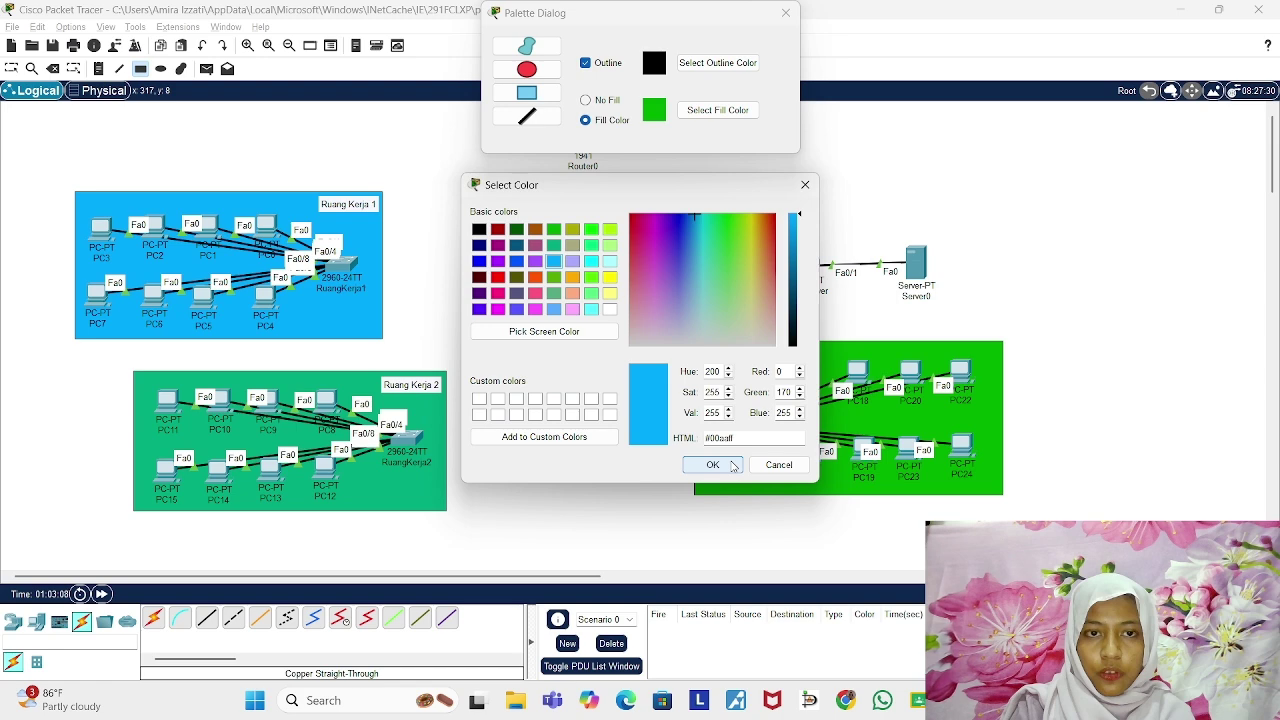
pyautogui.click(733, 465)
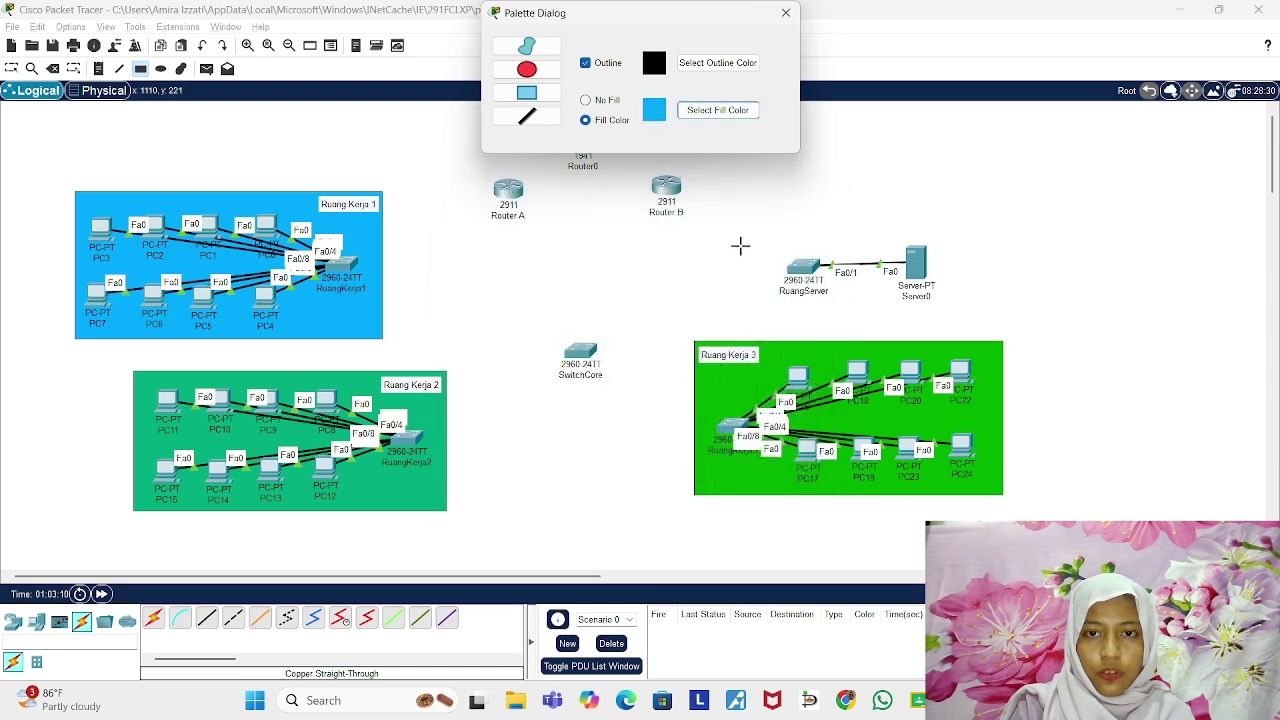
pyautogui.moveTo(770, 232); pyautogui.dragTo(950, 317)
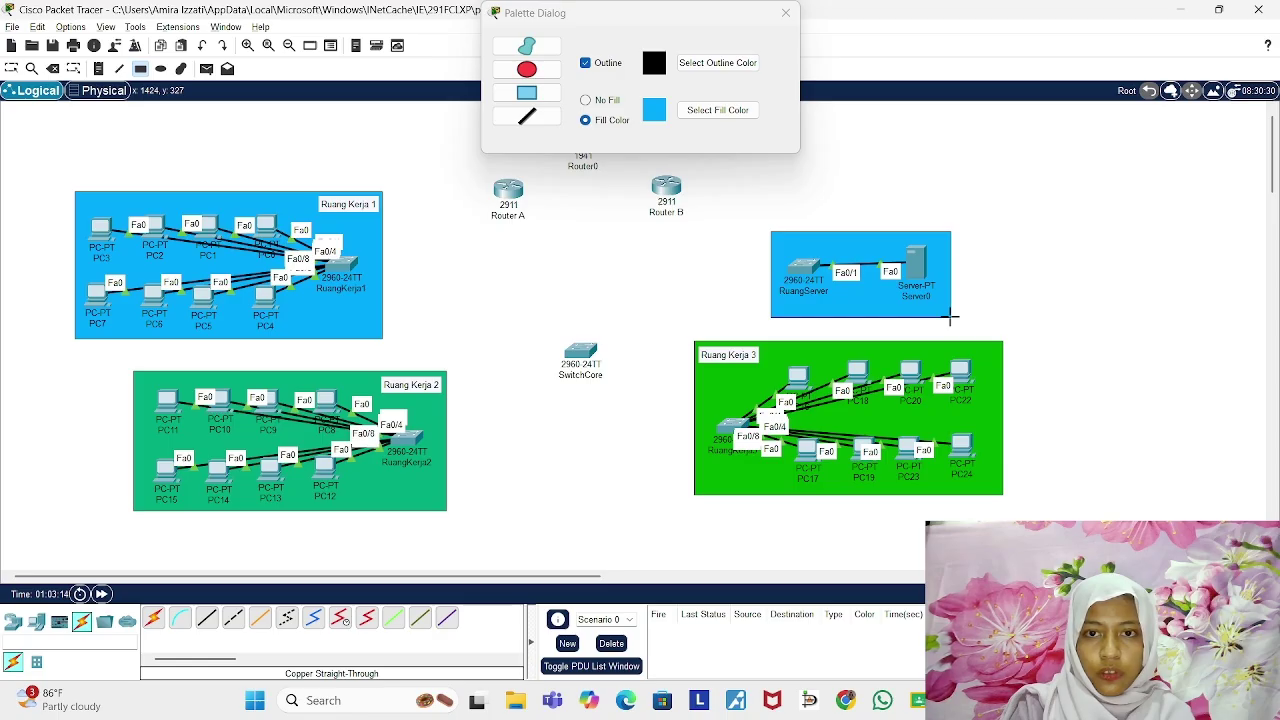
pyautogui.click(786, 14)
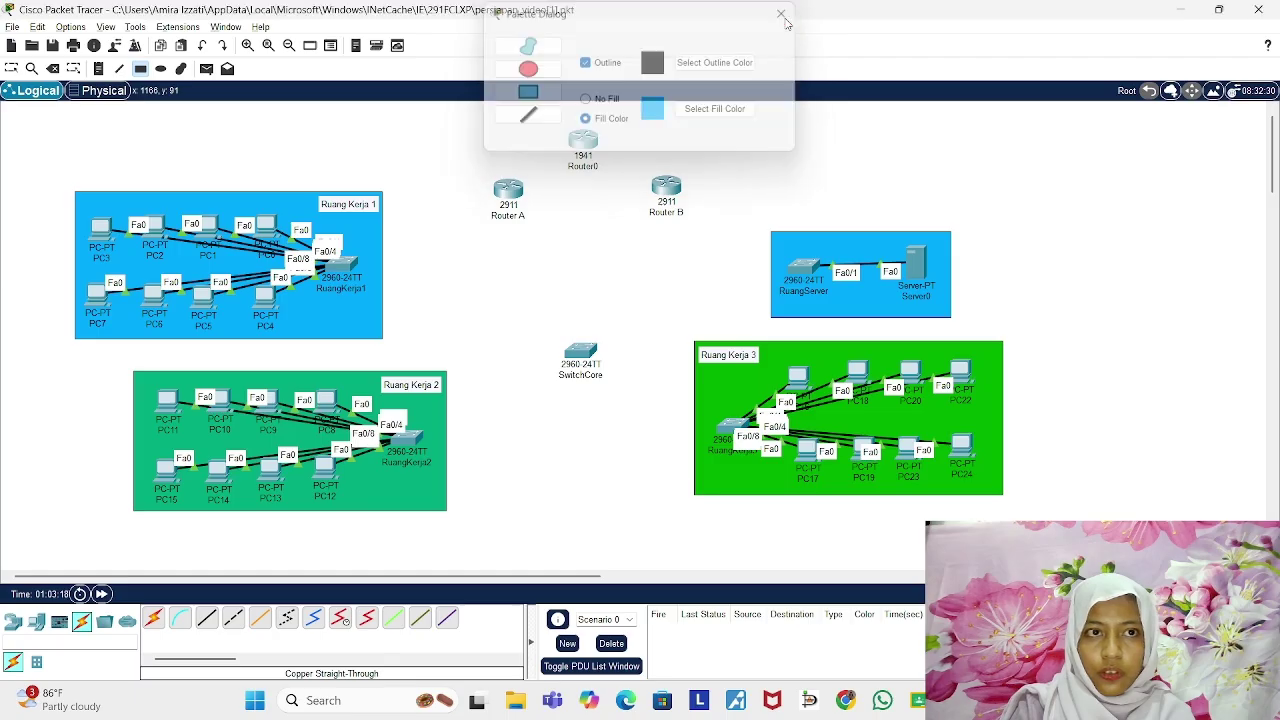
# Step: Add the note "Ruang Server" and move it into the upper-left corner of the blue rectangle around the server devices
pyautogui.click(98, 68)
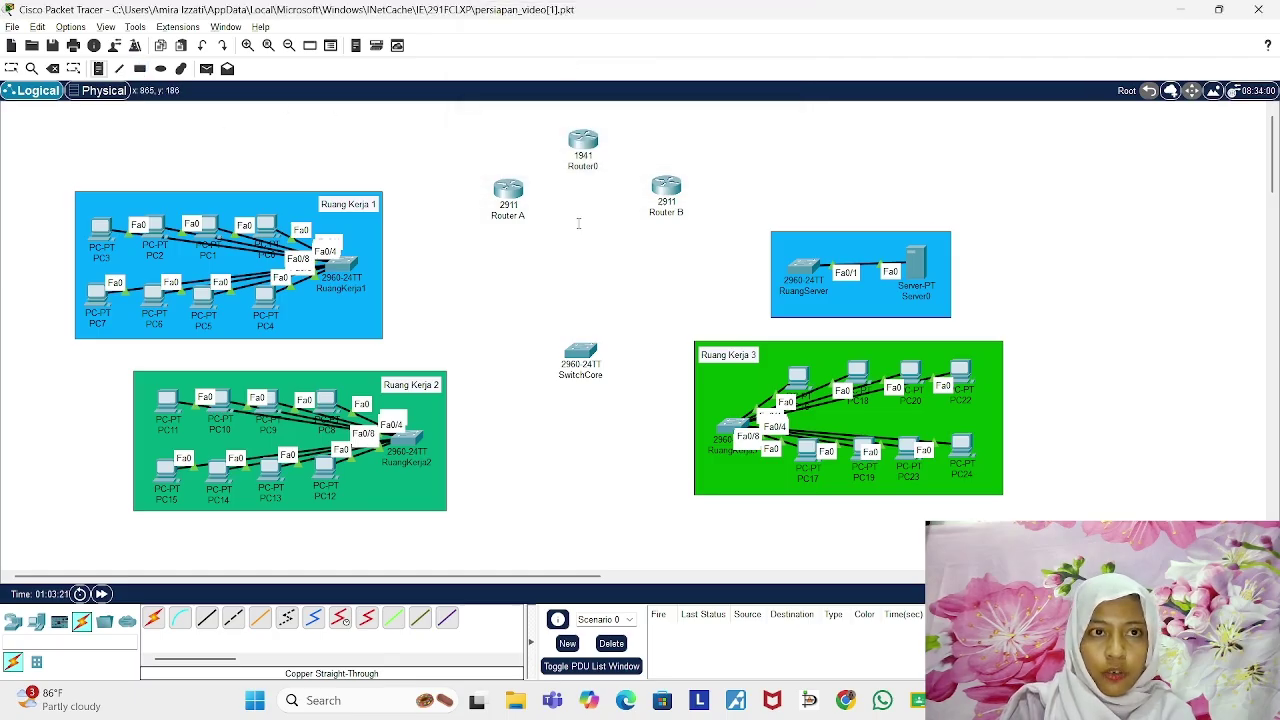
pyautogui.click(781, 212)
pyautogui.write('Ruang Server')
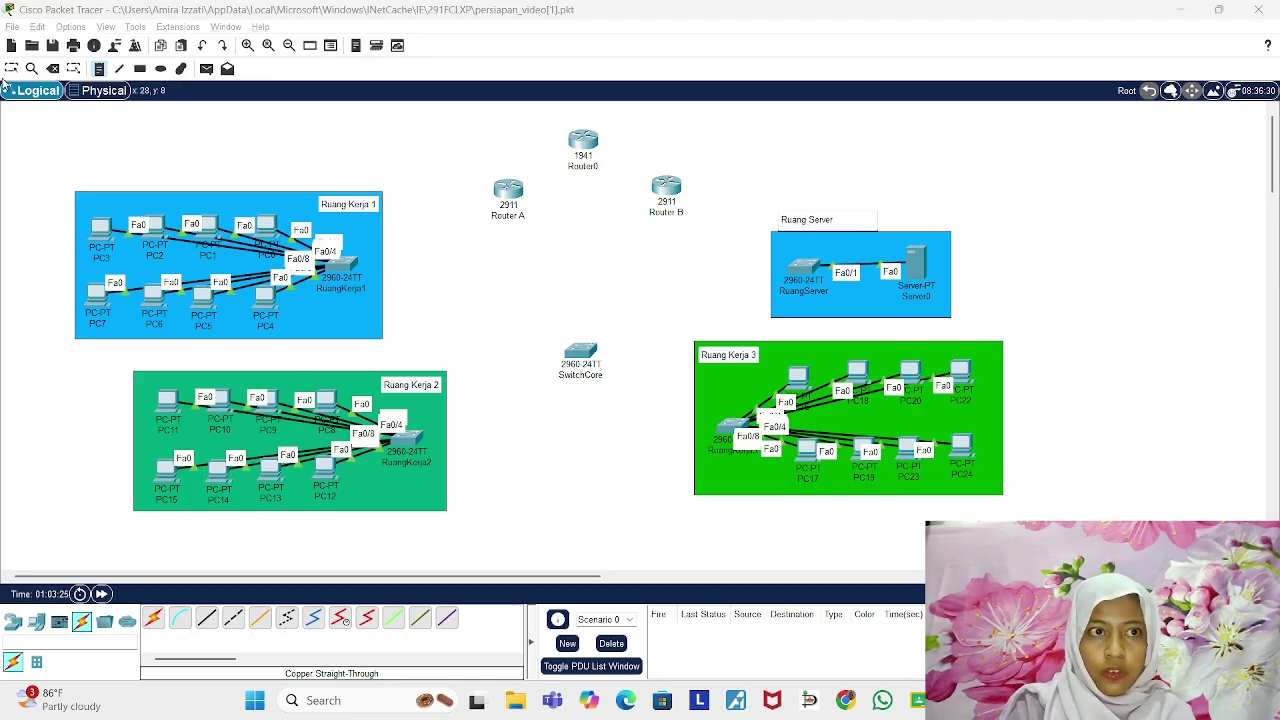
pyautogui.press('Escape')
pyautogui.moveTo(825, 227); pyautogui.dragTo(818, 250)
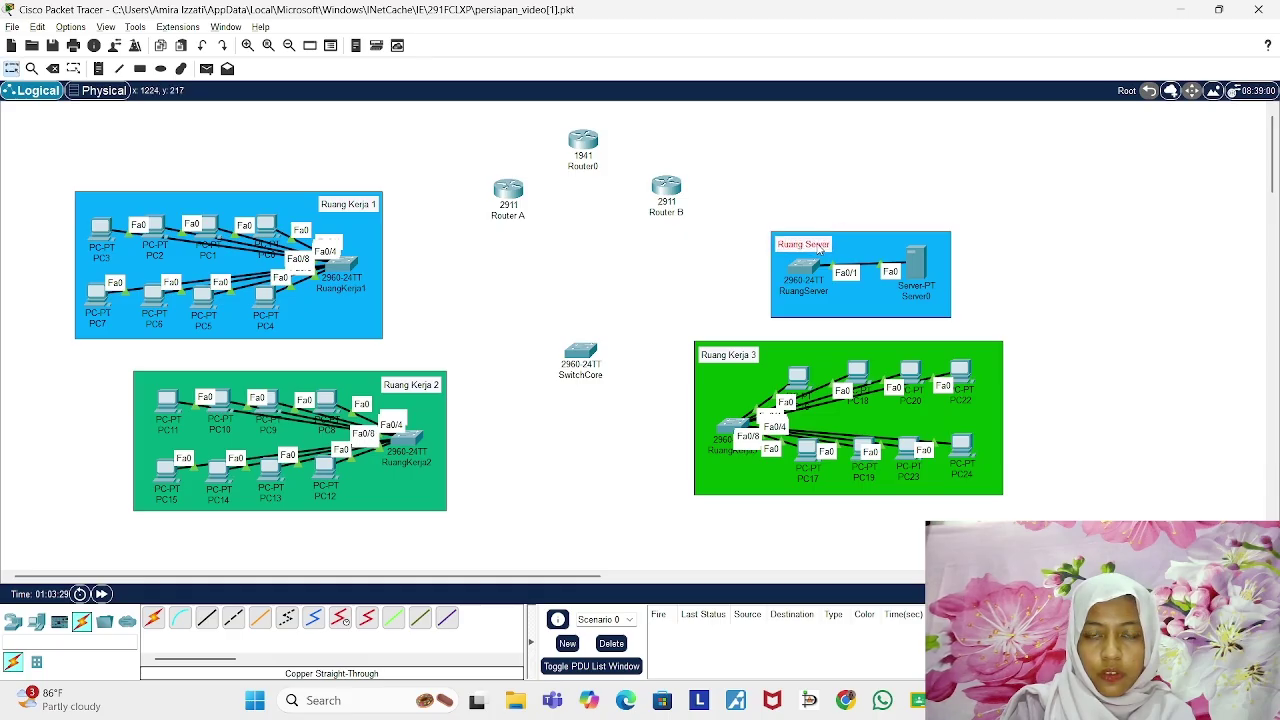
pyautogui.click(766, 182)
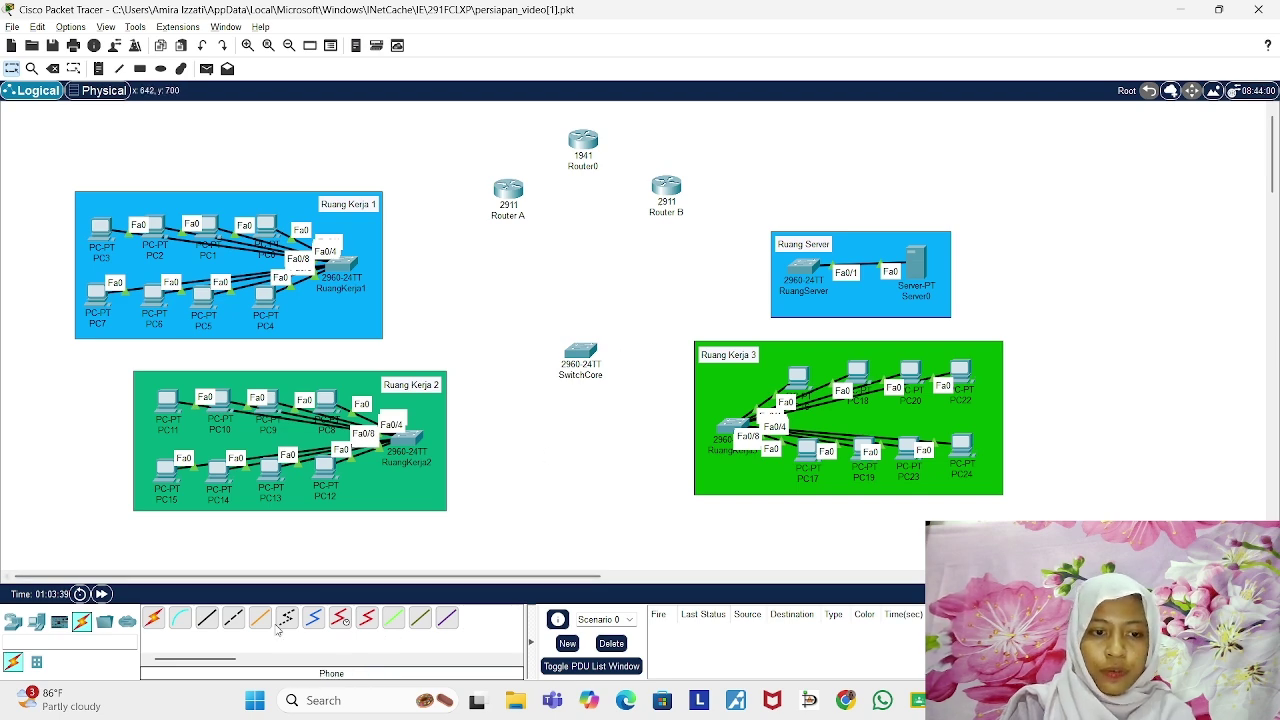
# Step: Connect RuangKerja1's GigabitEthernet0/1 to FastEthernet0/1 on SwitchCore with a Copper Straight-Through cable
pyautogui.click(208, 619)
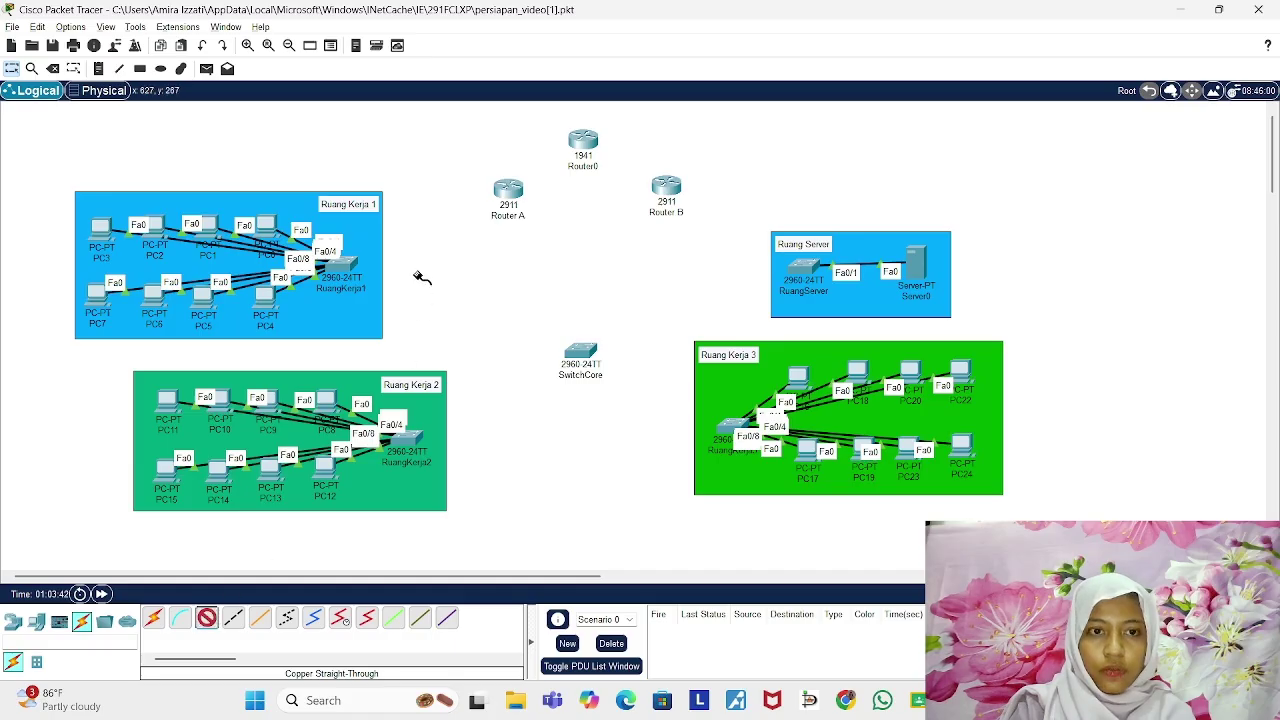
pyautogui.click(343, 265)
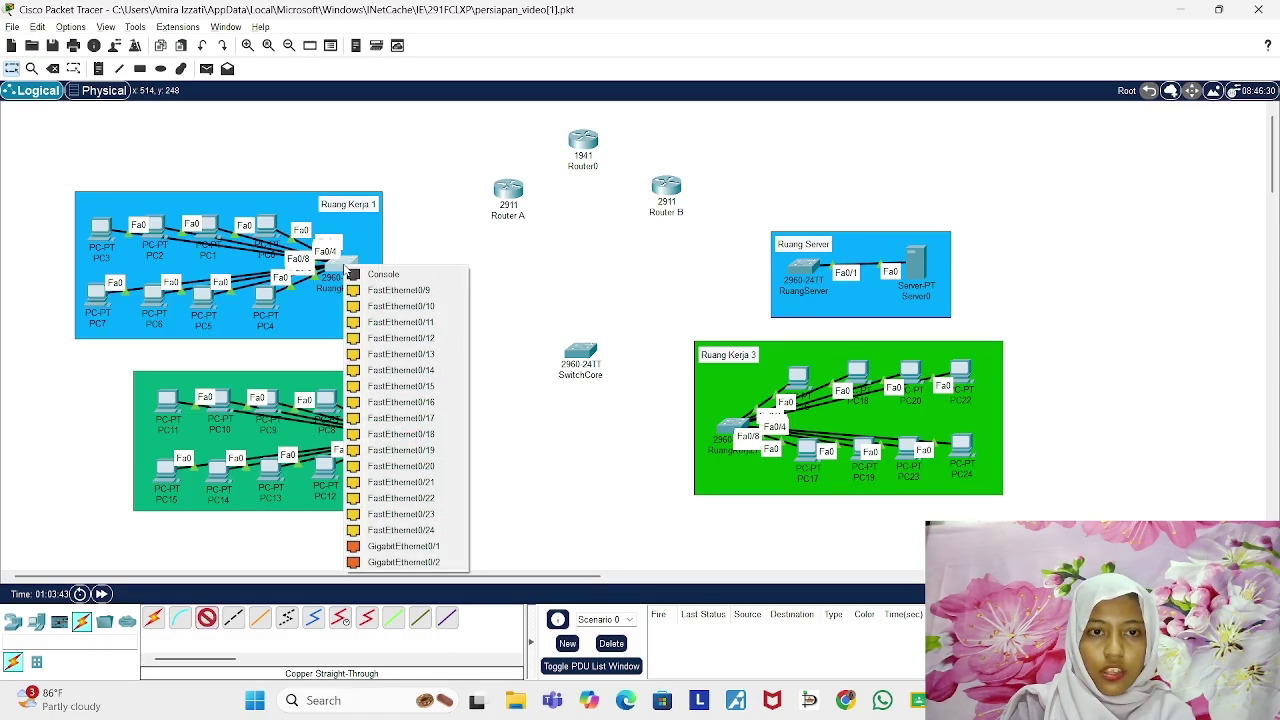
pyautogui.click(462, 546)
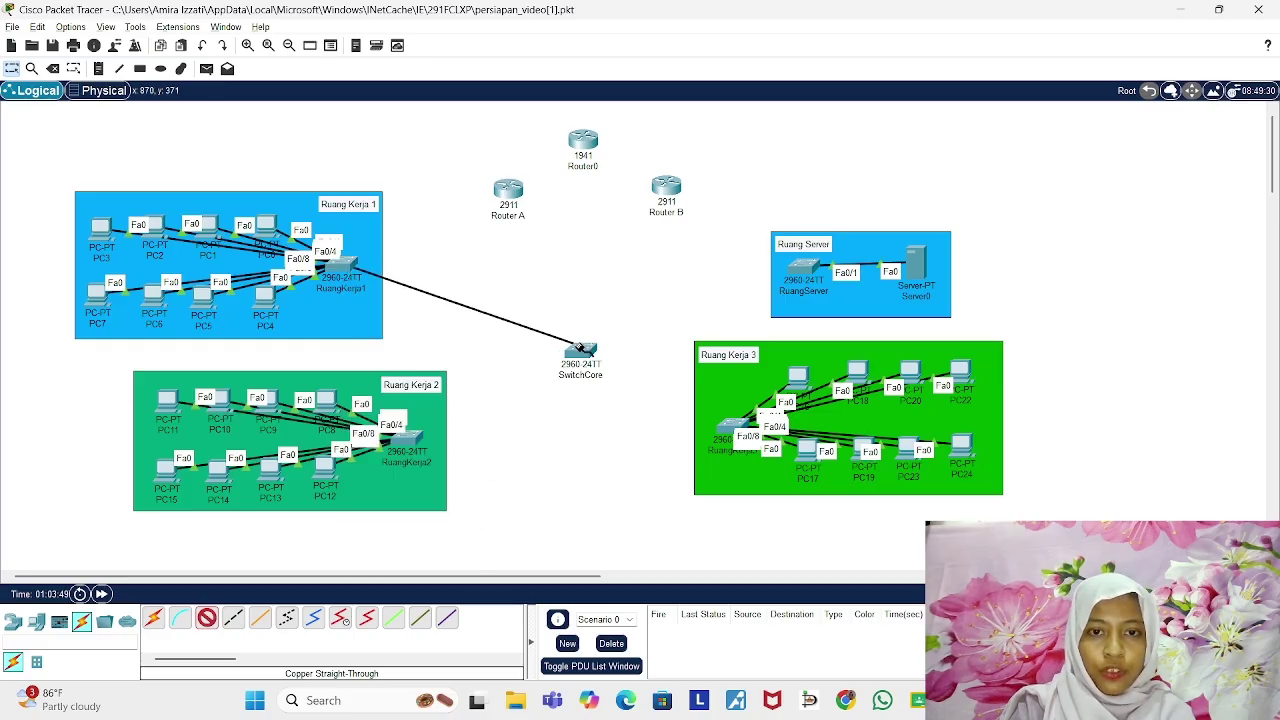
pyautogui.click(585, 356)
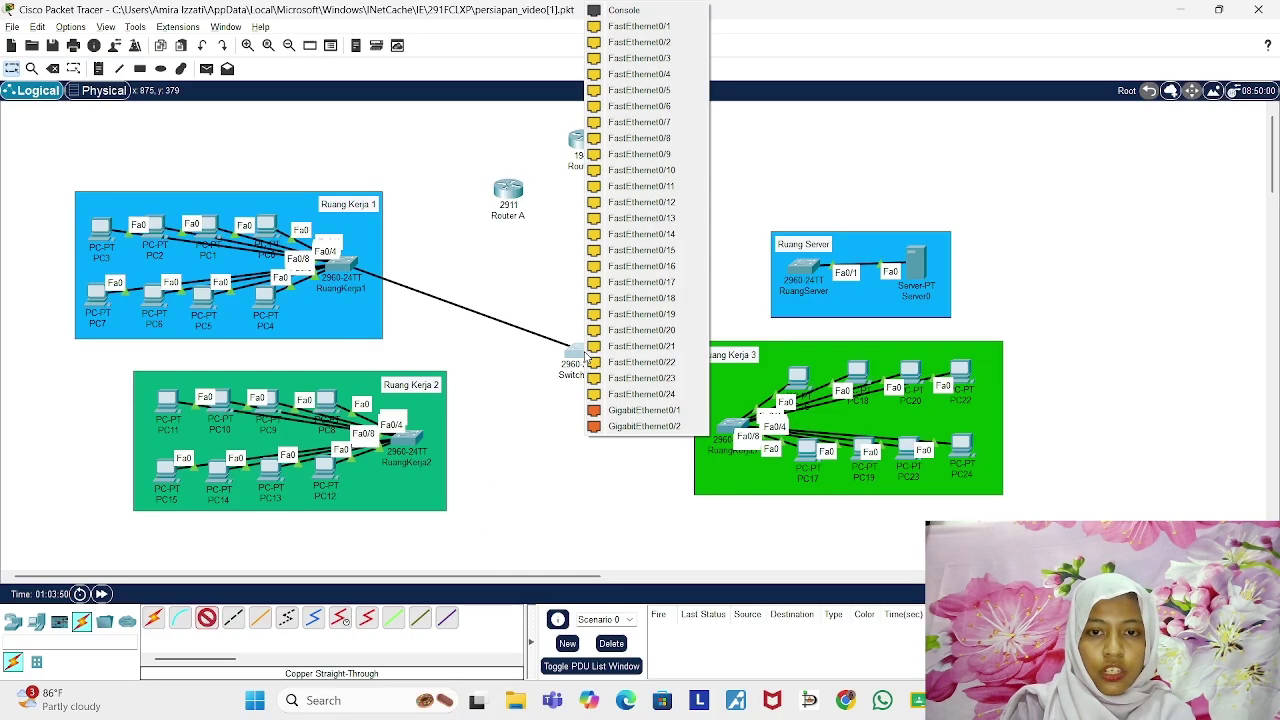
pyautogui.click(645, 30)
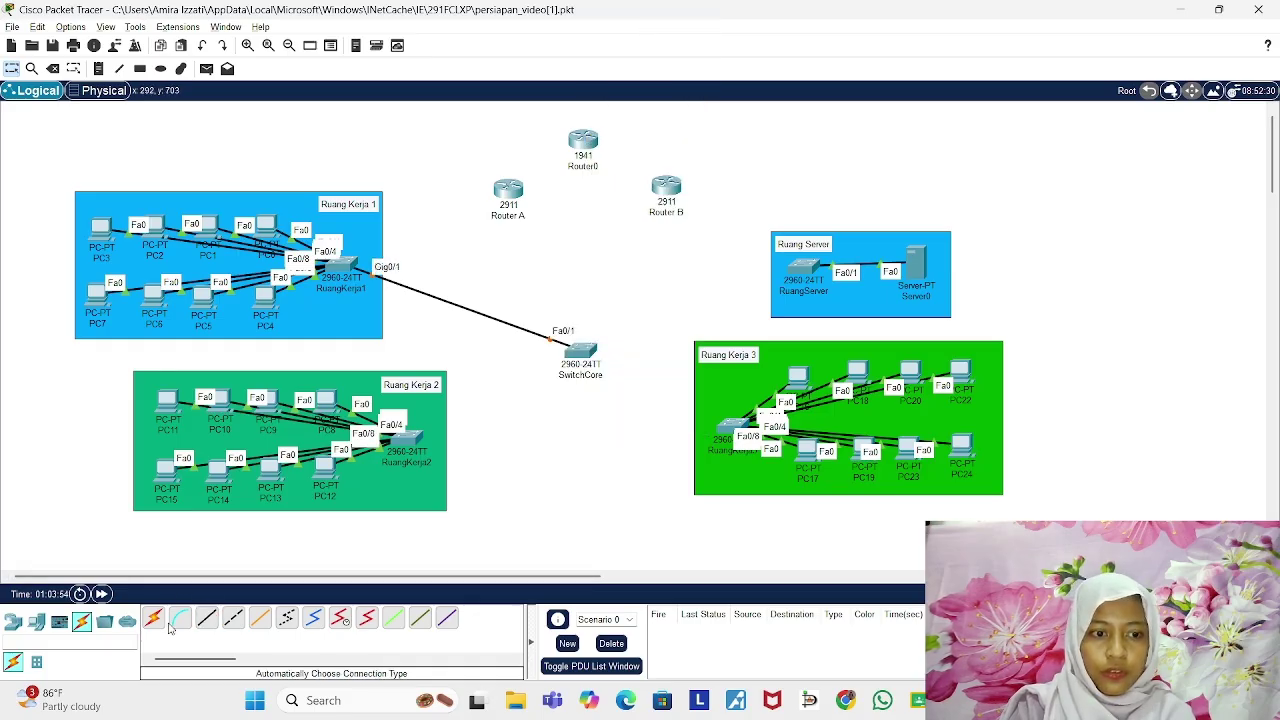
# Step: Connect RuangKerja2's GigabitEthernet0/1 to FastEthernet0/2 on SwitchCore with a Copper Straight-Through cable
pyautogui.click(206, 618)
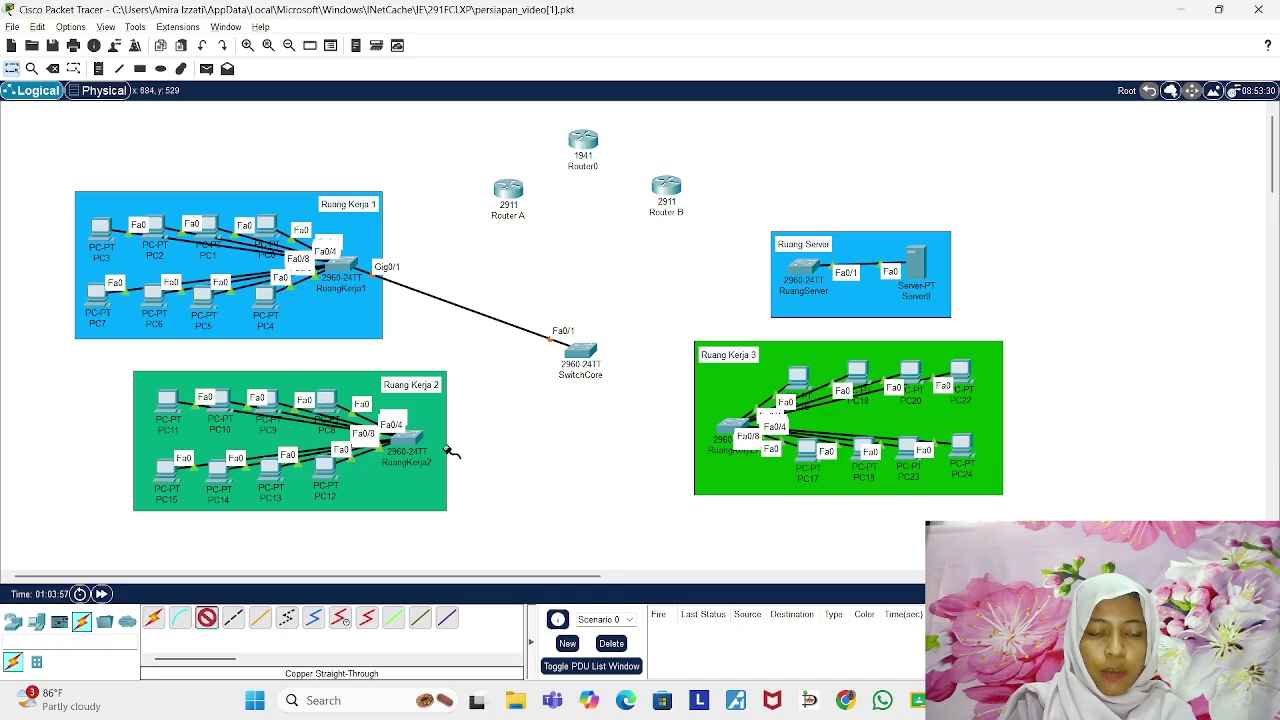
pyautogui.moveTo(413, 440)
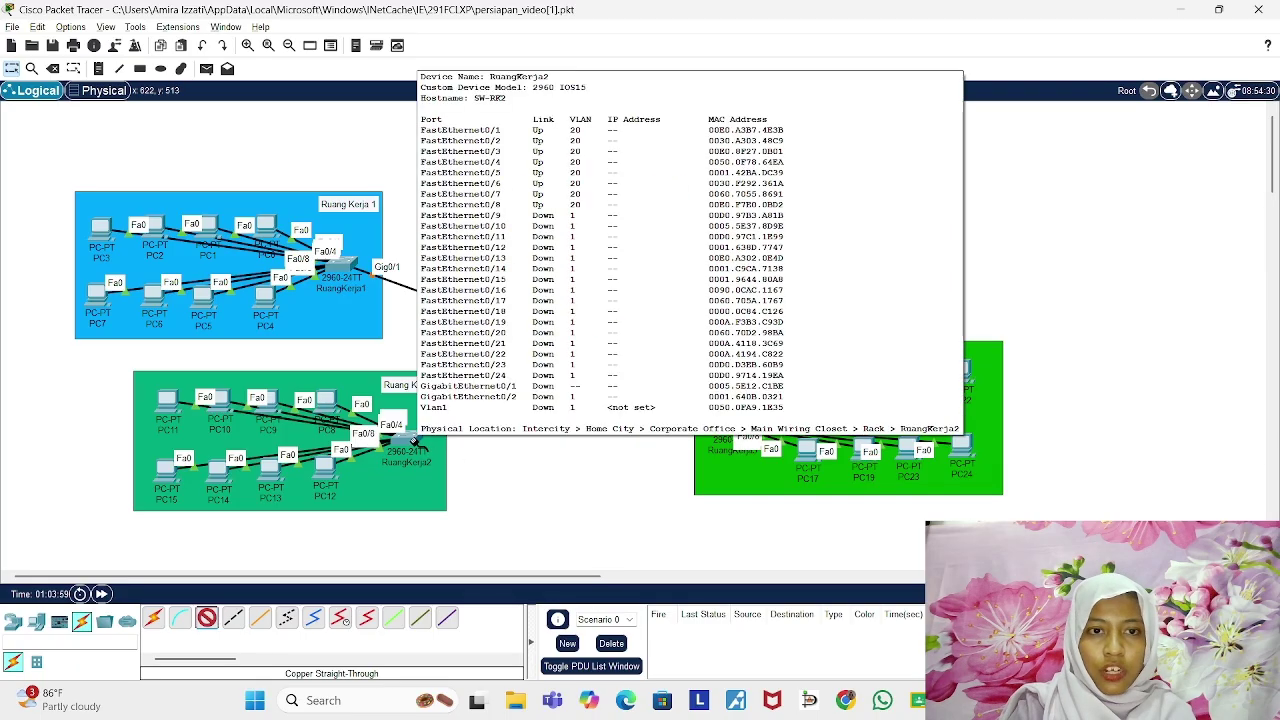
pyautogui.click(413, 440)
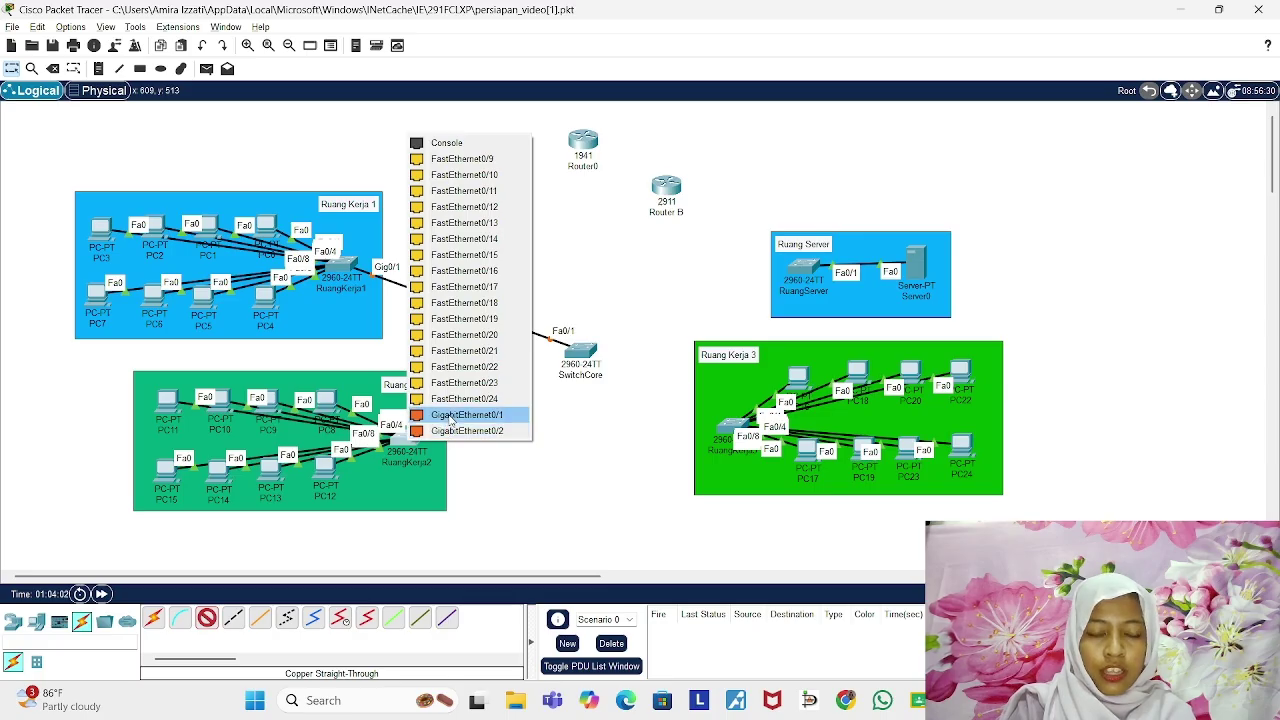
pyautogui.click(450, 415)
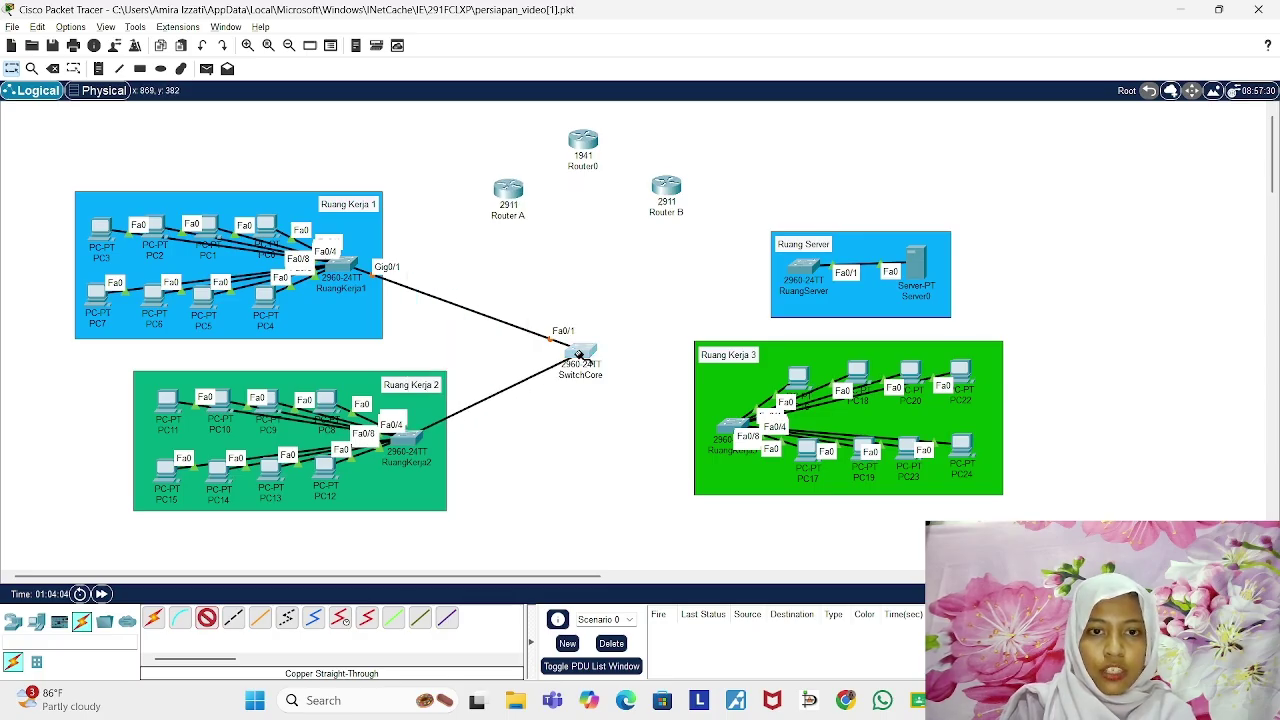
pyautogui.click(581, 353)
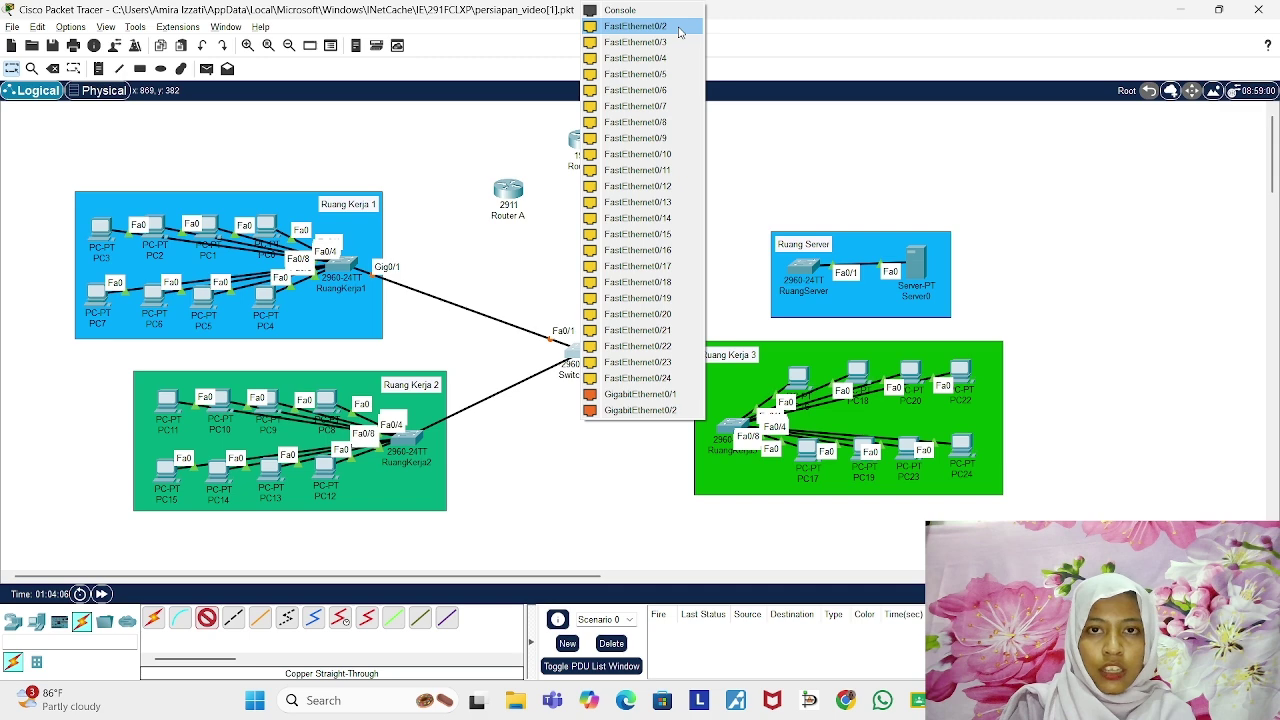
pyautogui.click(678, 32)
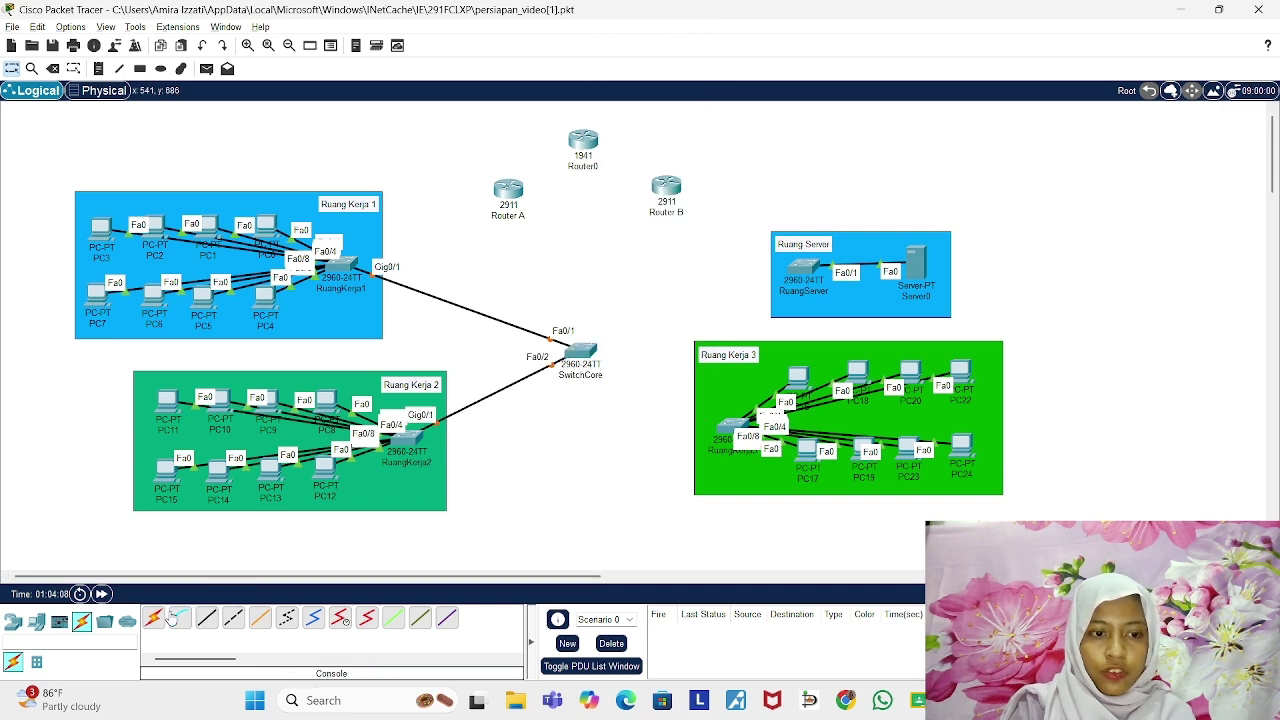
# Step: Connect RuangKerja3's GigabitEthernet0/1 to FastEthernet0/3 on SwitchCore with a Copper Straight-Through cable
pyautogui.click(205, 620)
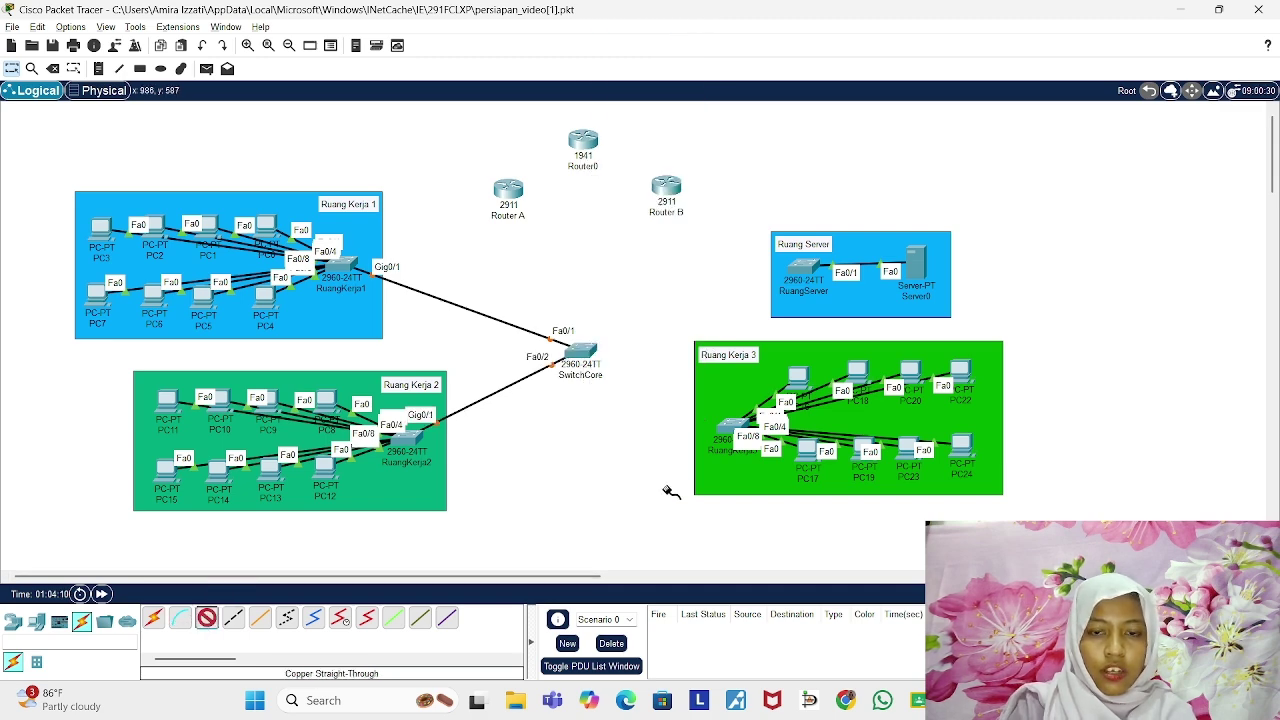
pyautogui.click(735, 425)
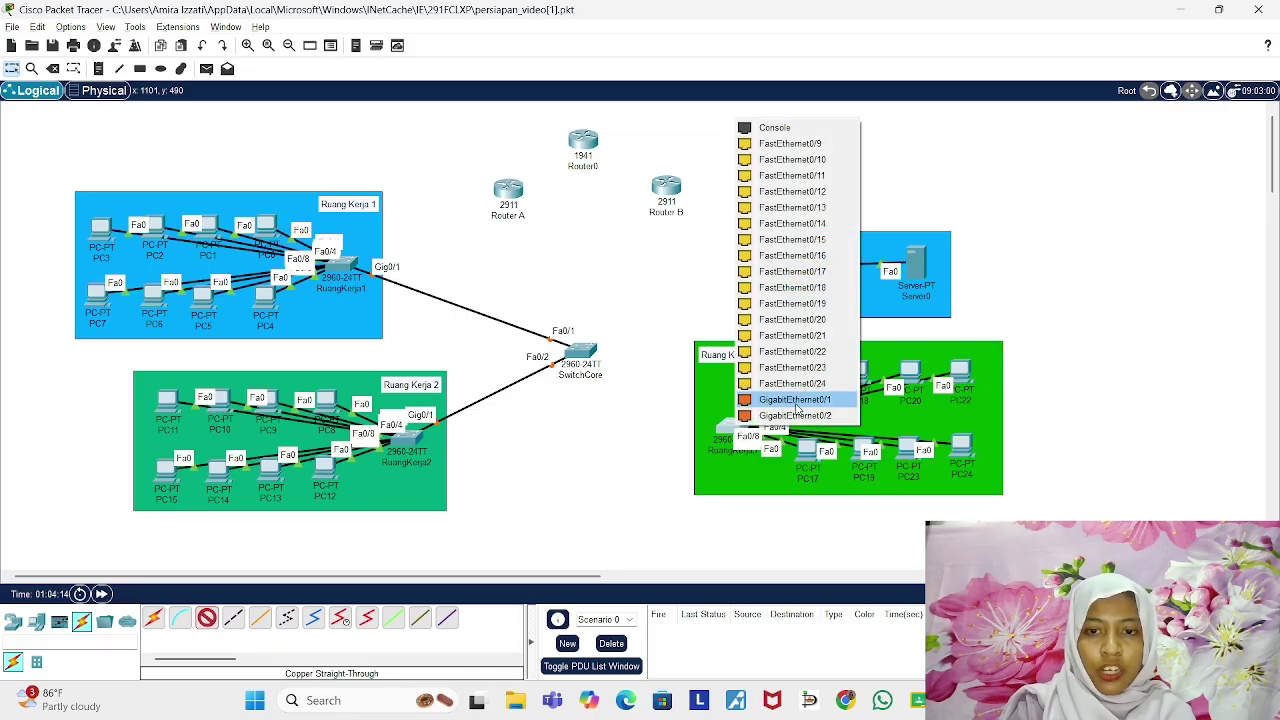
pyautogui.click(797, 405)
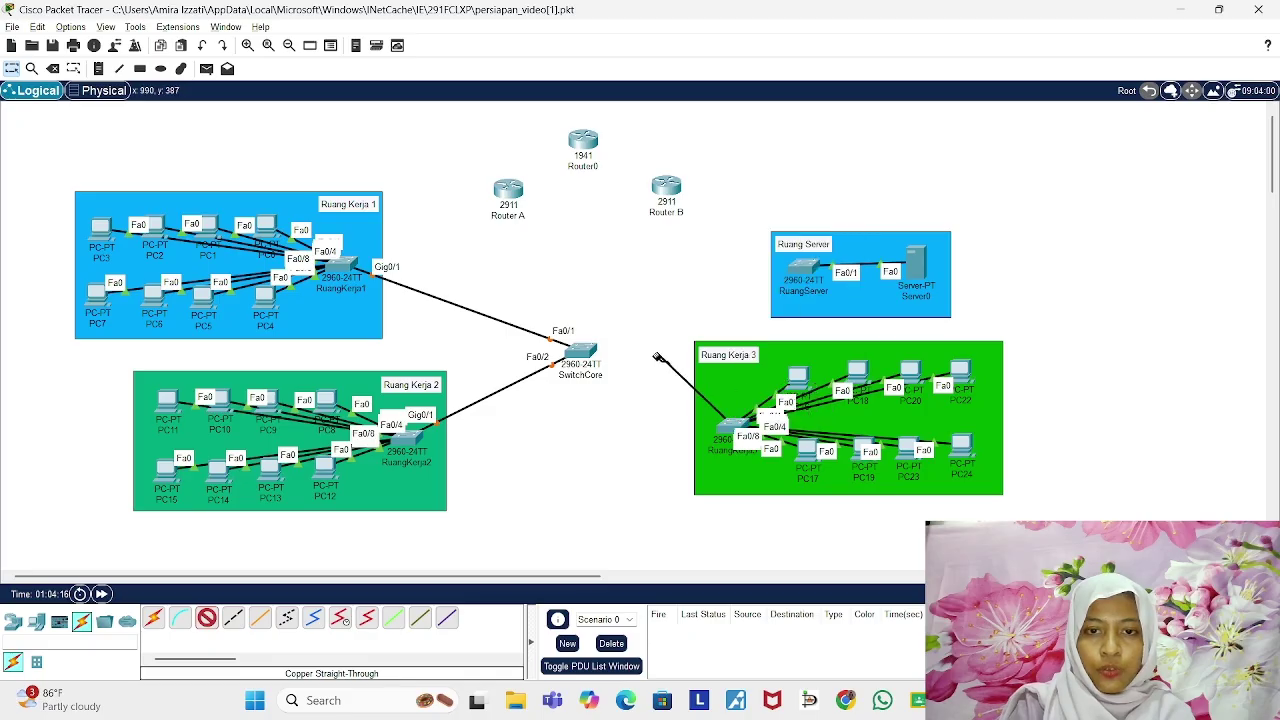
pyautogui.click(578, 356)
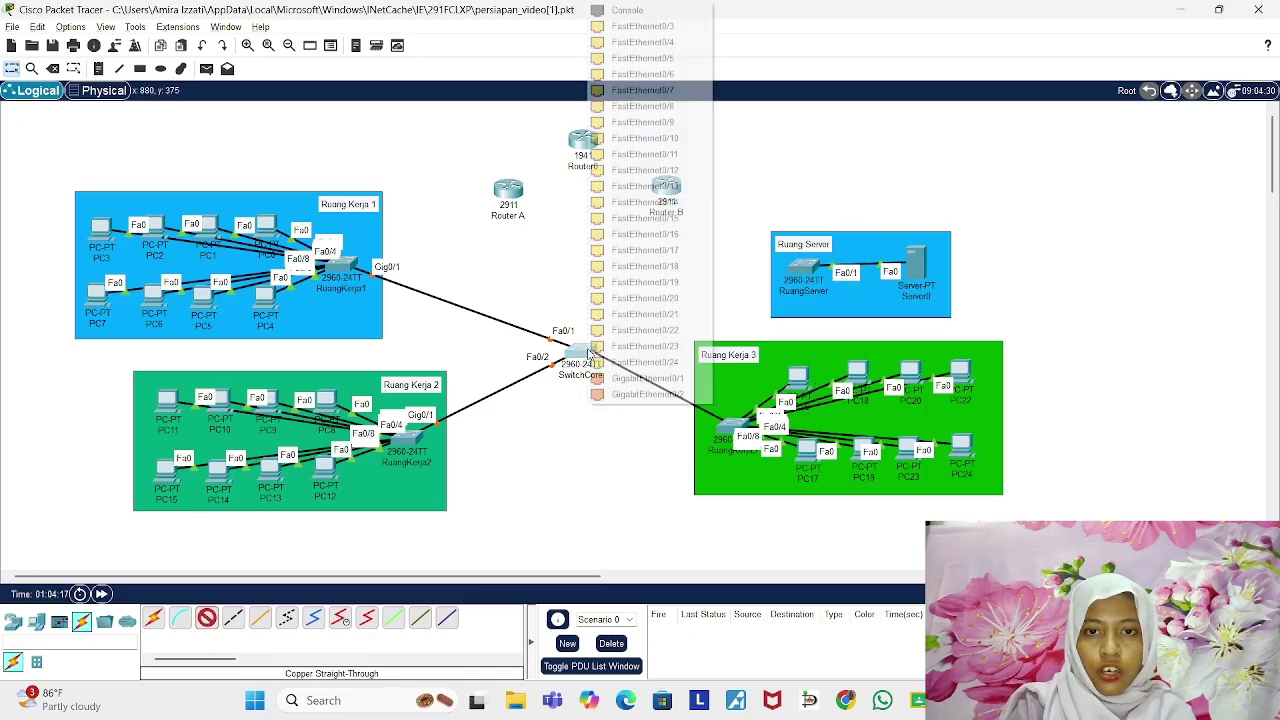
pyautogui.click(643, 27)
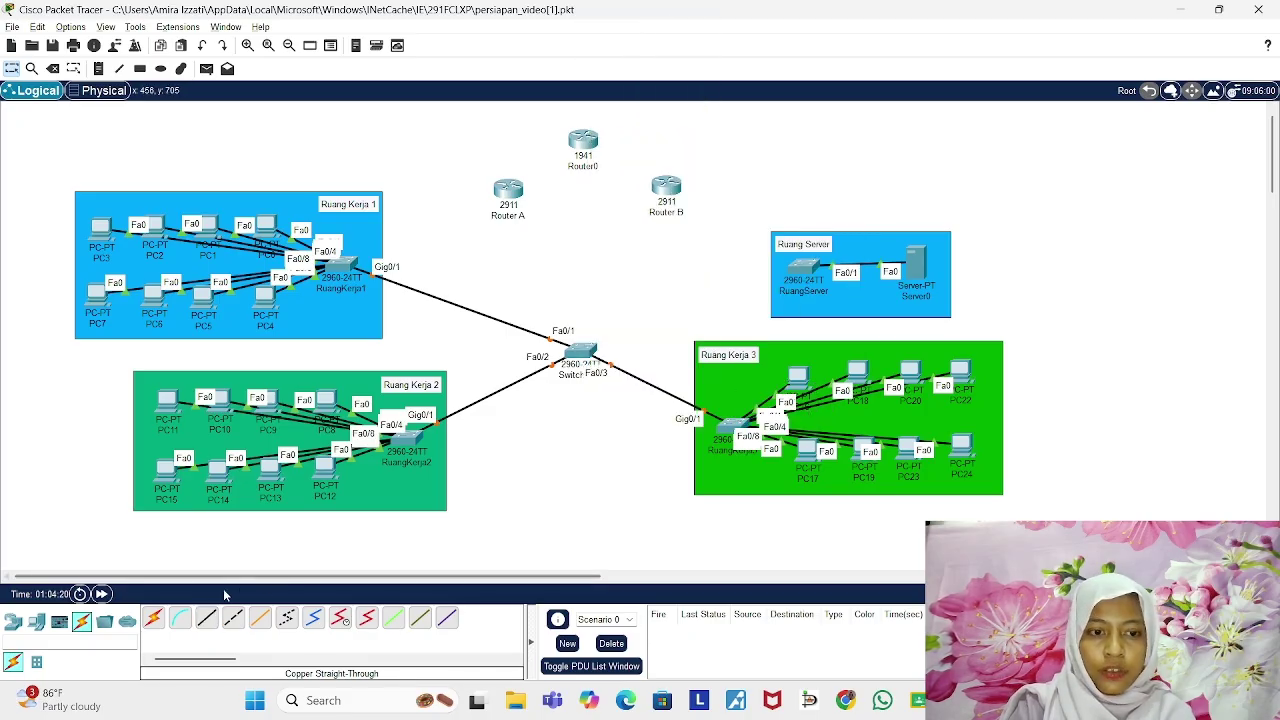
# Step: Connect RuangServer's GigabitEthernet0/1 to FastEthernet0/4 on SwitchCore with a Copper Straight-Through cable
pyautogui.click(207, 620)
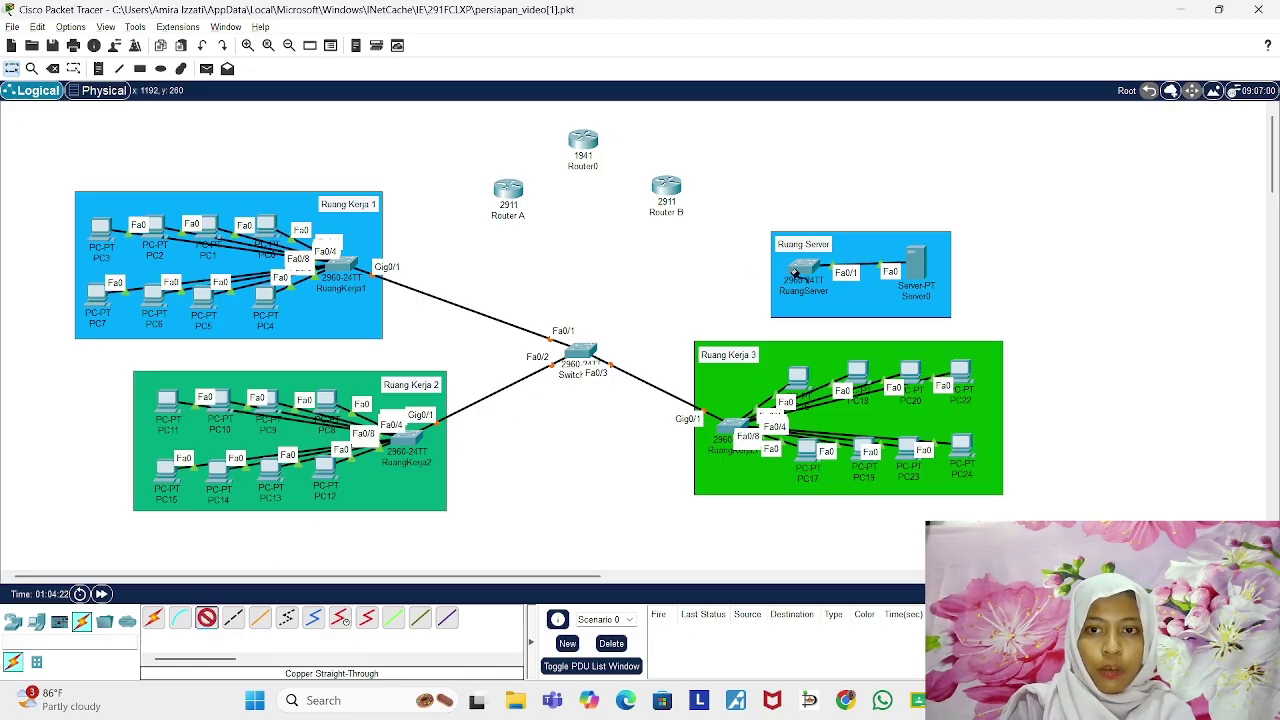
pyautogui.click(801, 270)
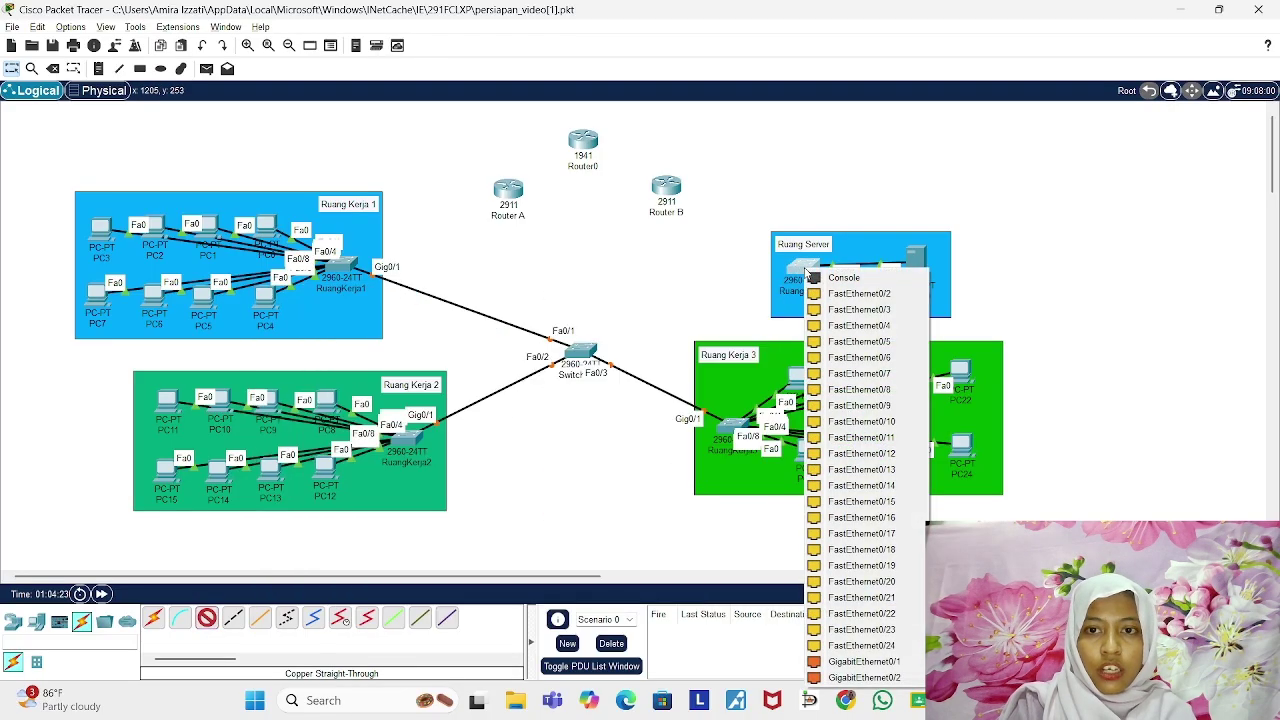
pyautogui.click(862, 663)
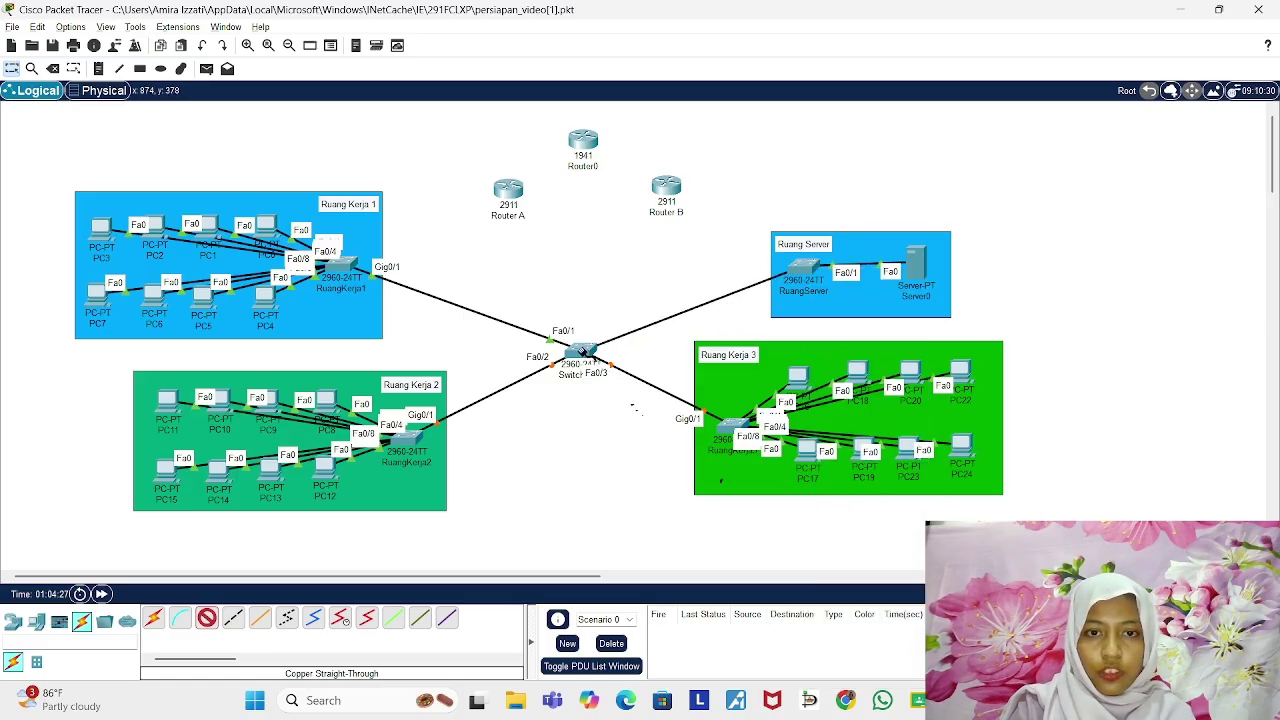
pyautogui.click(578, 355)
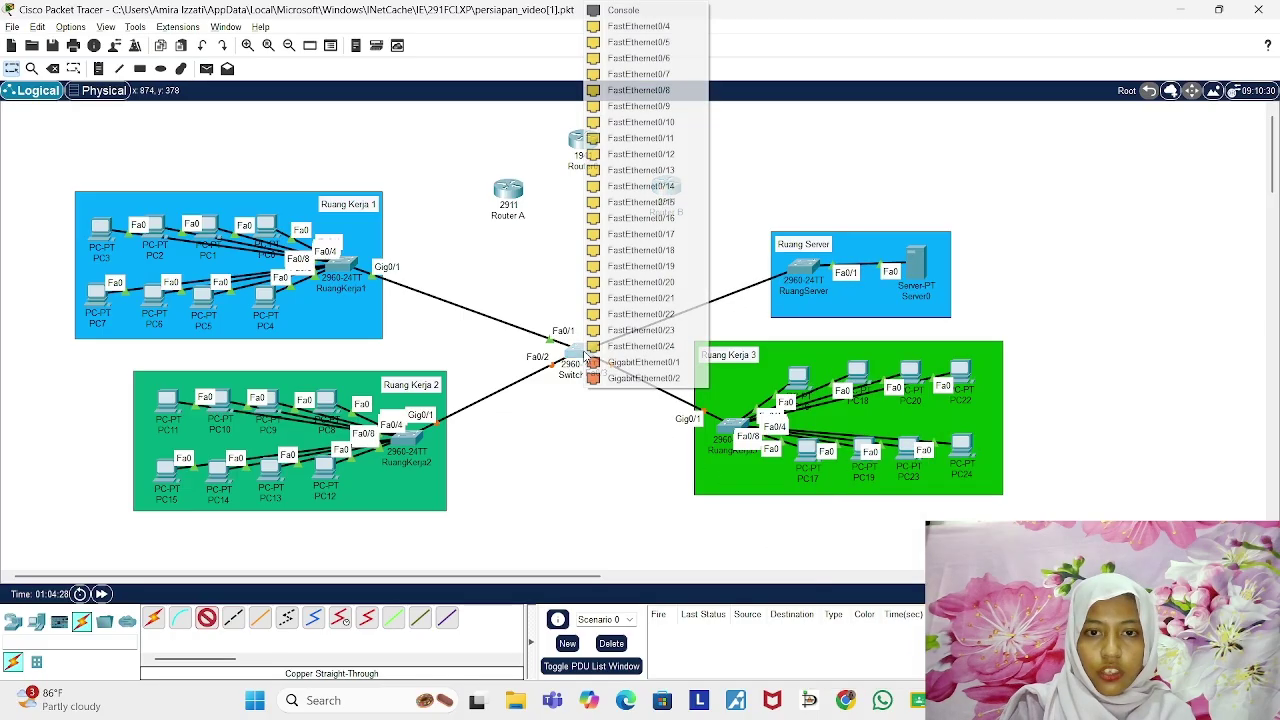
pyautogui.click(630, 28)
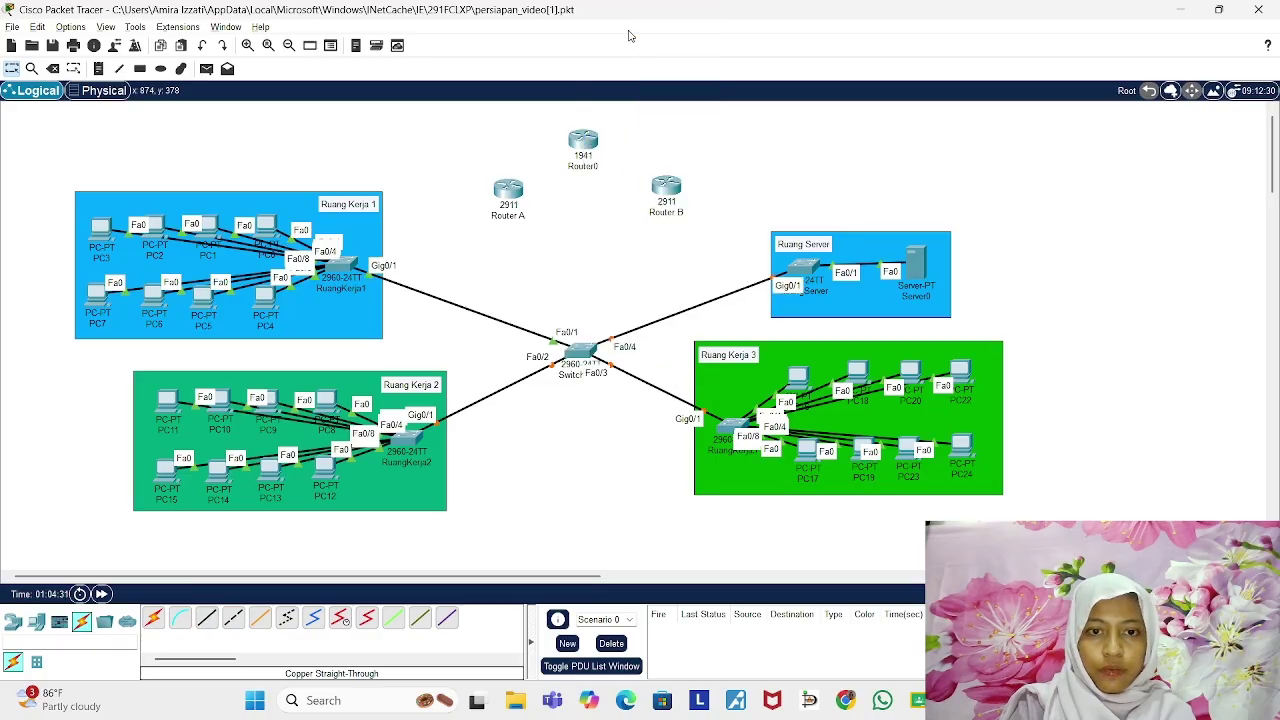
# Step: Fast-forward the simulation time to bring up the links between SwitchCore and the four room switches
pyautogui.click(102, 594)
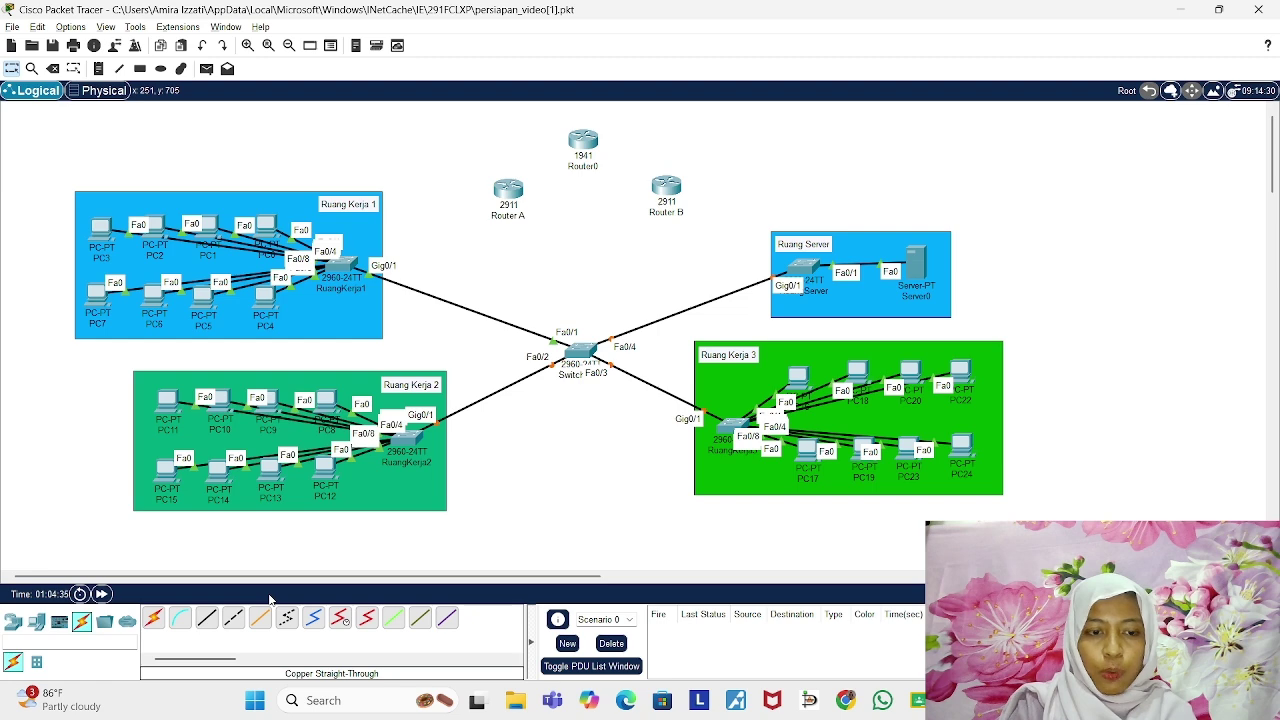
pyautogui.click(101, 594)
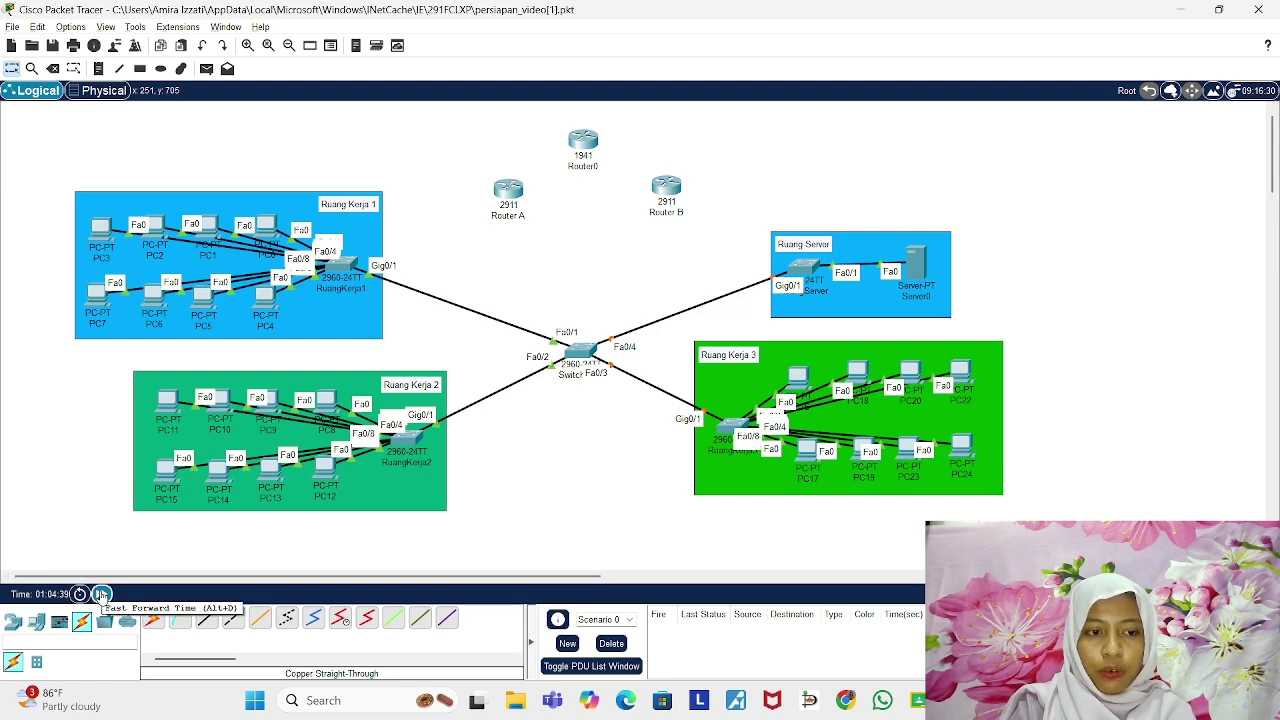
pyautogui.click(101, 594)
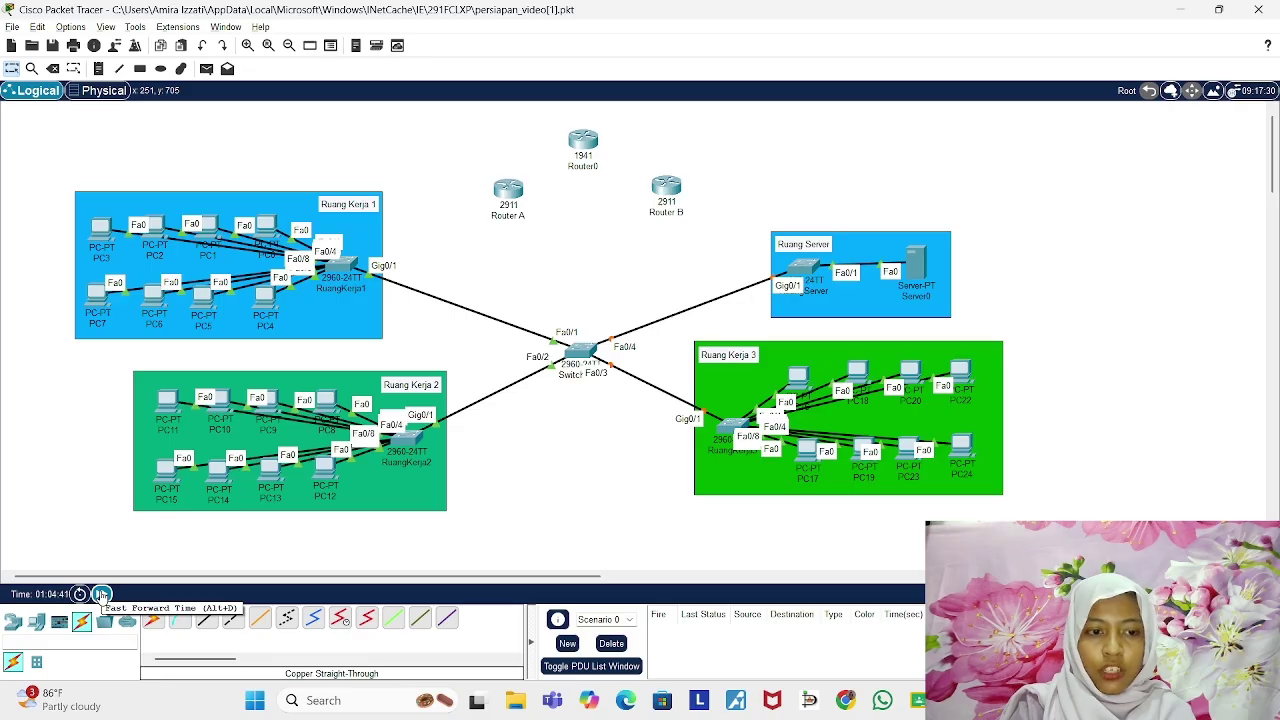
pyautogui.click(101, 594)
pyautogui.click(101, 594)
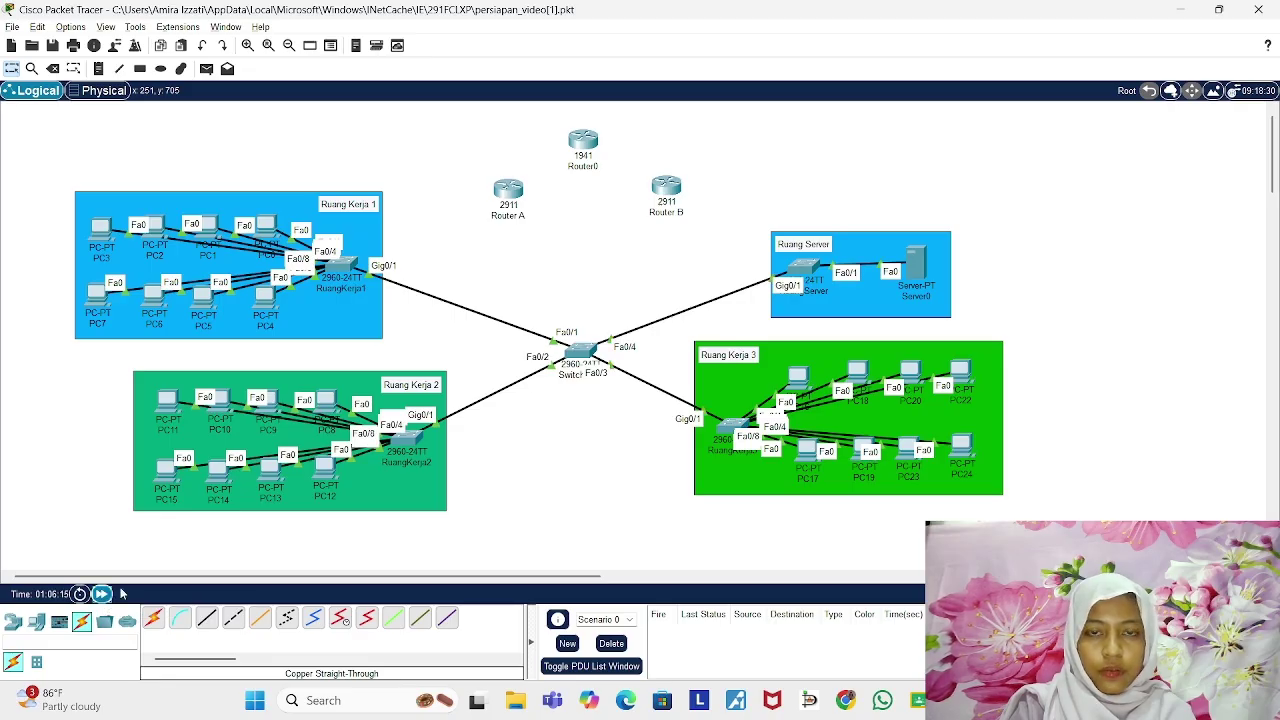
# Step: Connect SwitchCore's GigabitEthernet0/1 to GigabitEthernet0/0 on Router A with a Copper Straight-Through cable
pyautogui.click(206, 622)
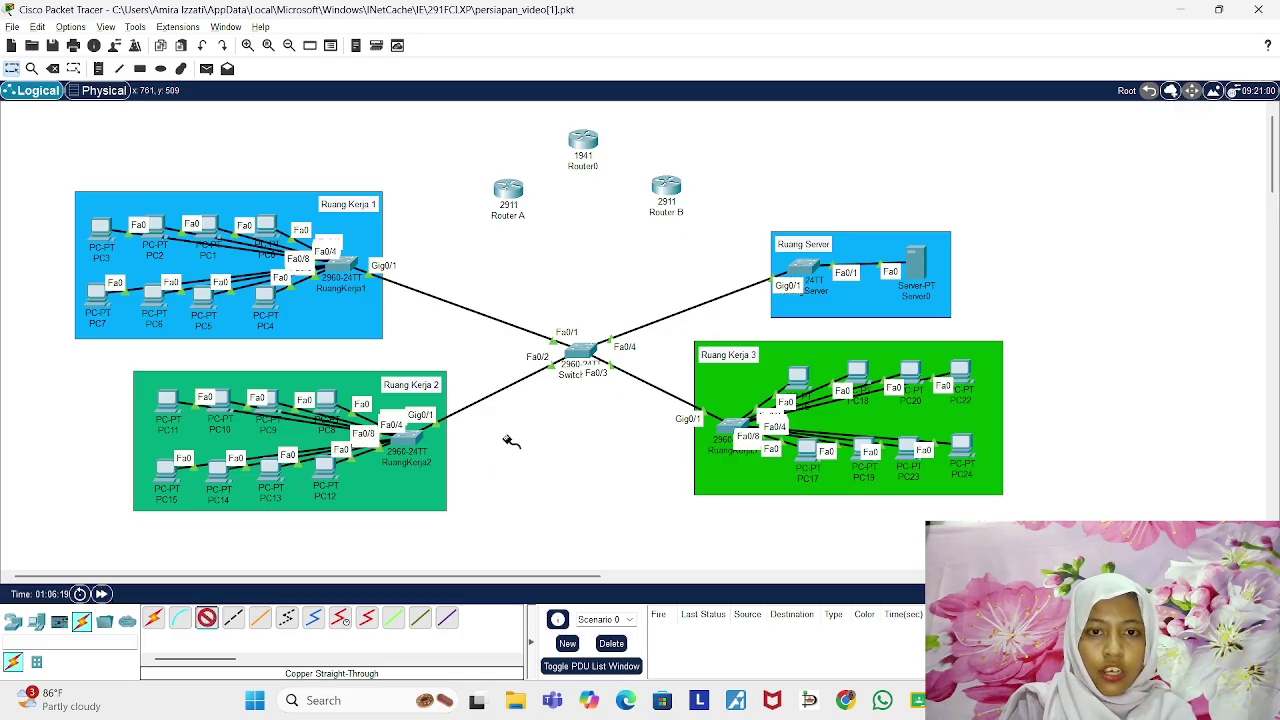
pyautogui.moveTo(577, 354)
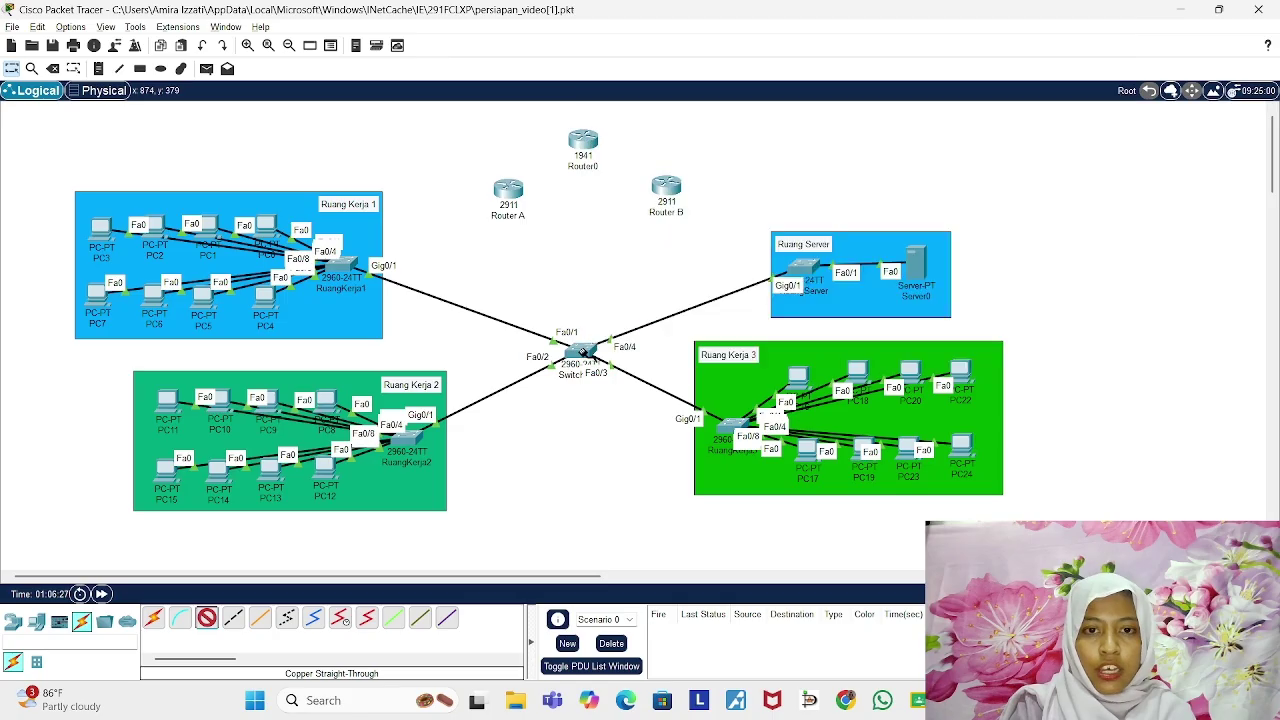
pyautogui.click(581, 352)
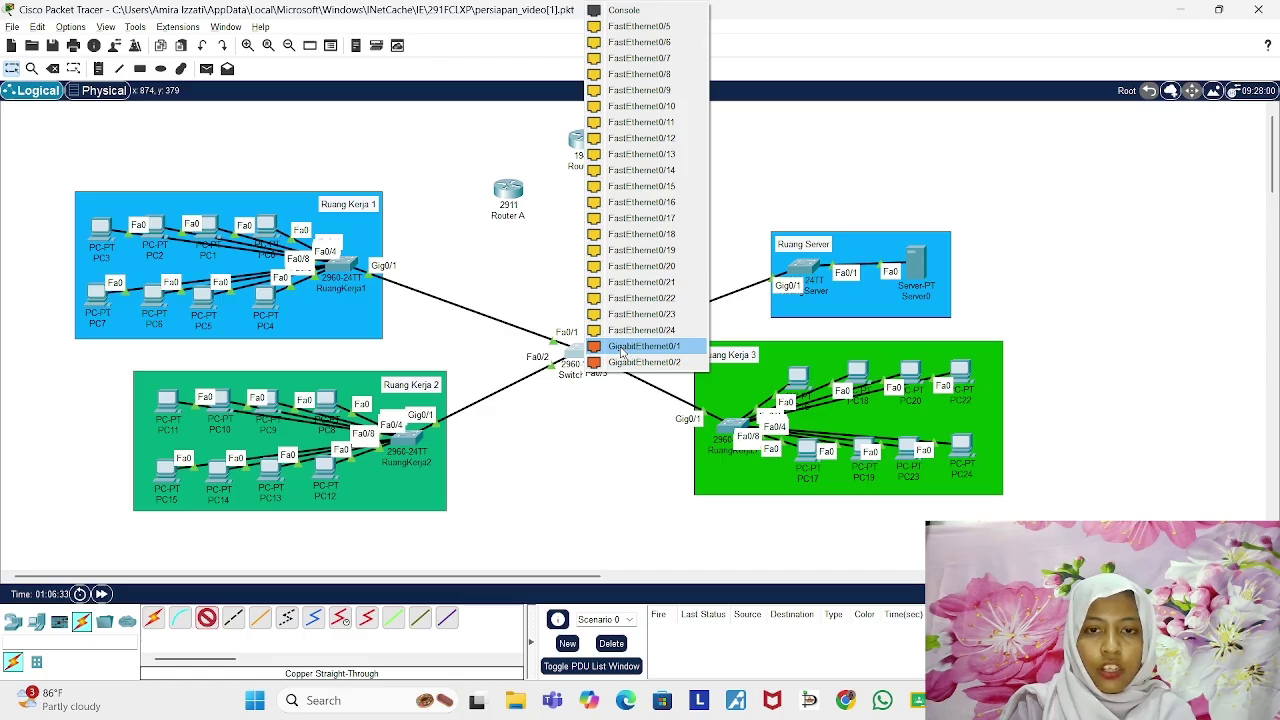
pyautogui.click(621, 346)
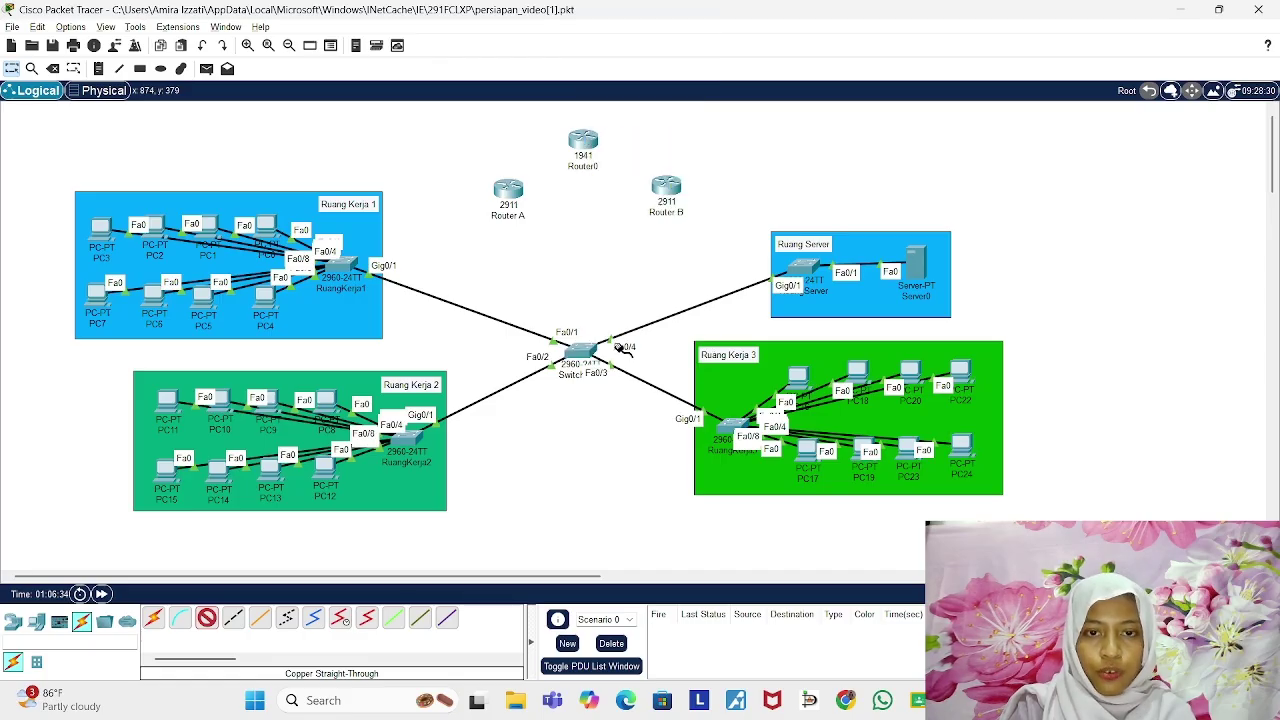
pyautogui.click(513, 194)
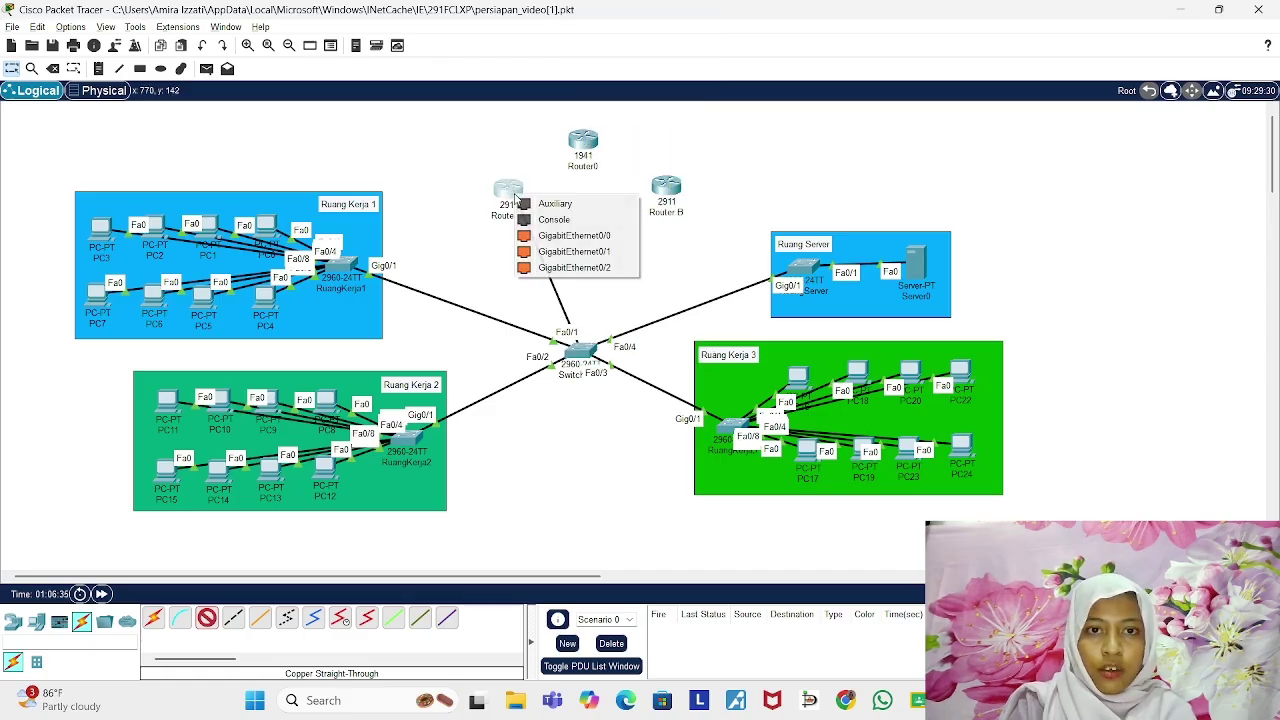
pyautogui.click(576, 237)
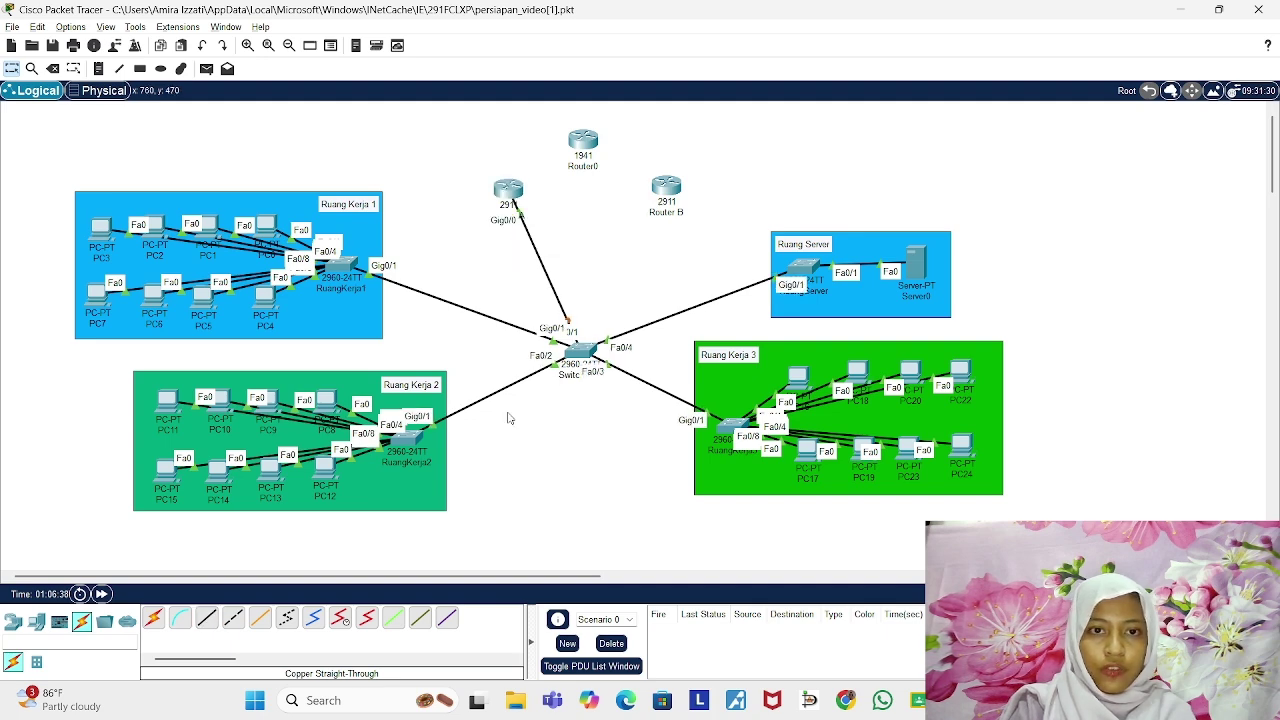
# Step: Connect SwitchCore's GigabitEthernet0/2 to GigabitEthernet0/0 on Router B with a Copper Straight-Through cable
pyautogui.click(206, 618)
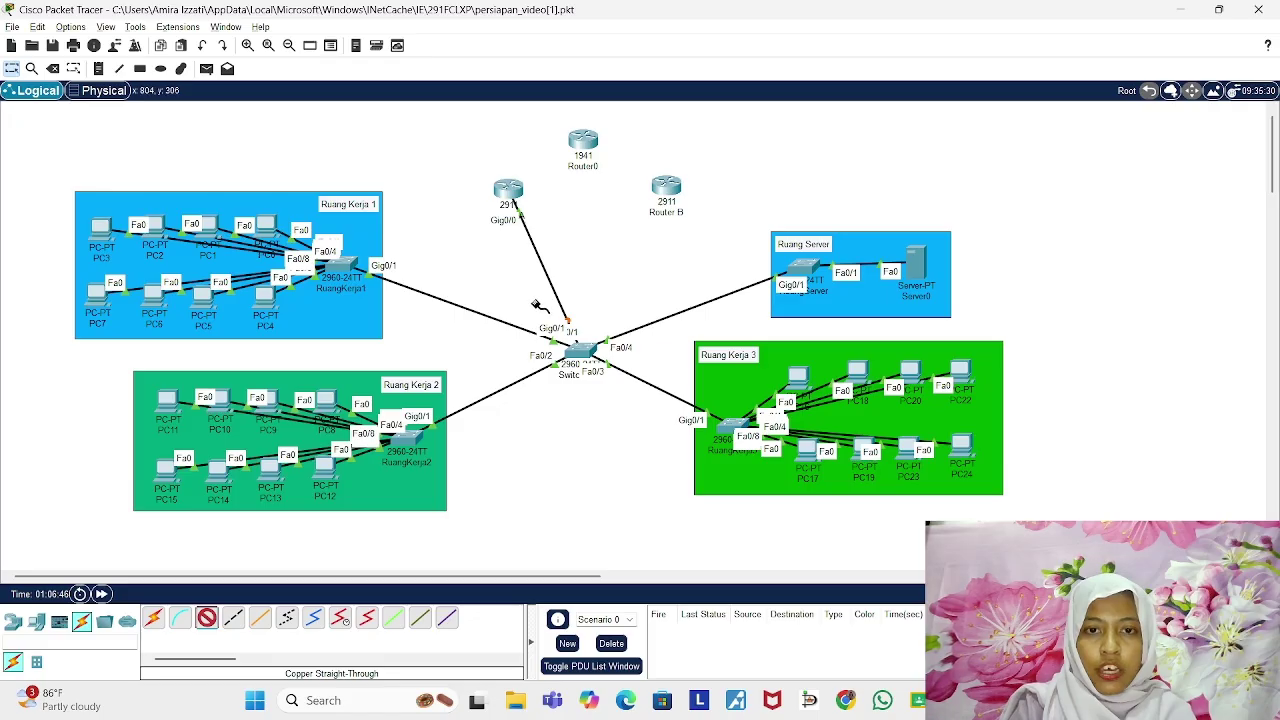
pyautogui.click(580, 345)
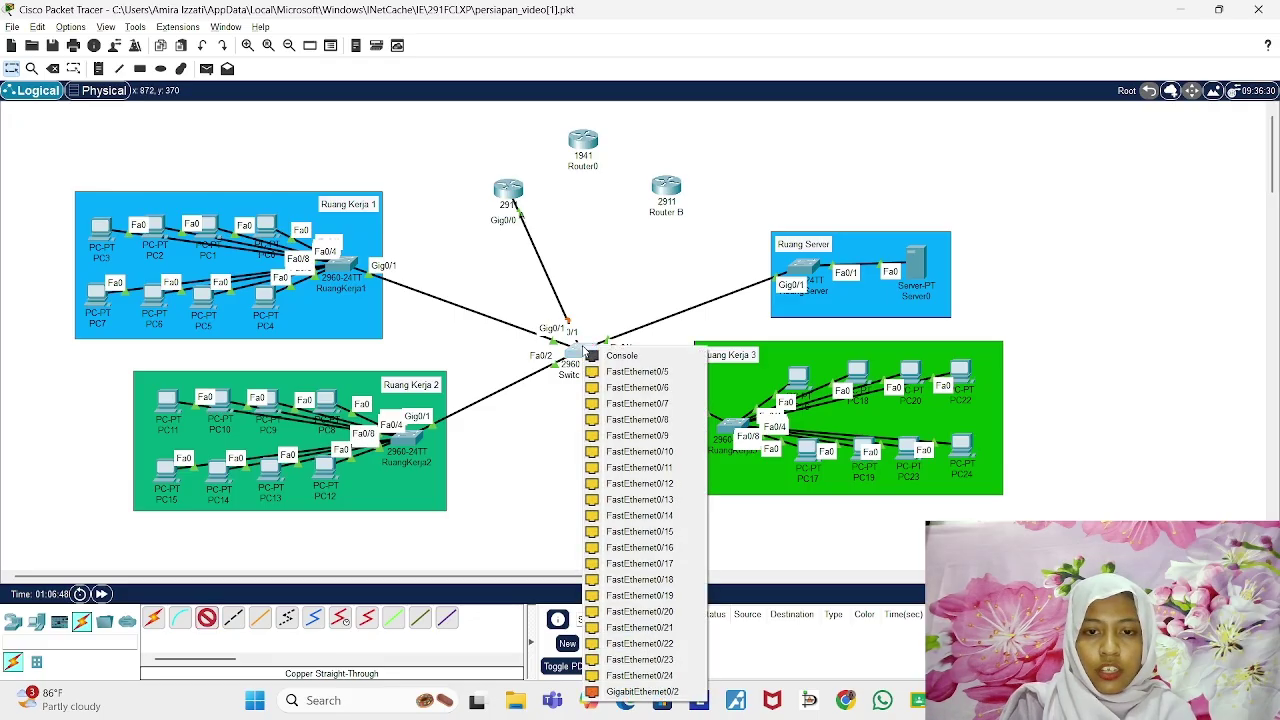
pyautogui.click(689, 697)
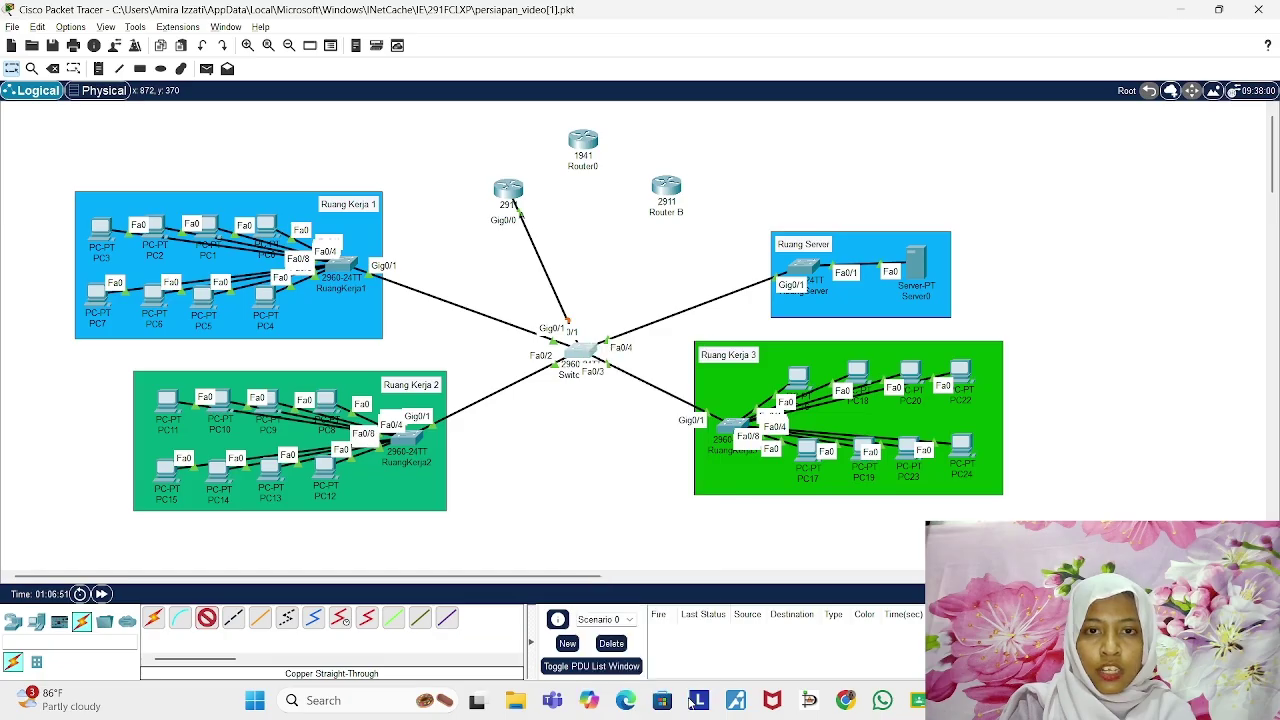
pyautogui.click(666, 188)
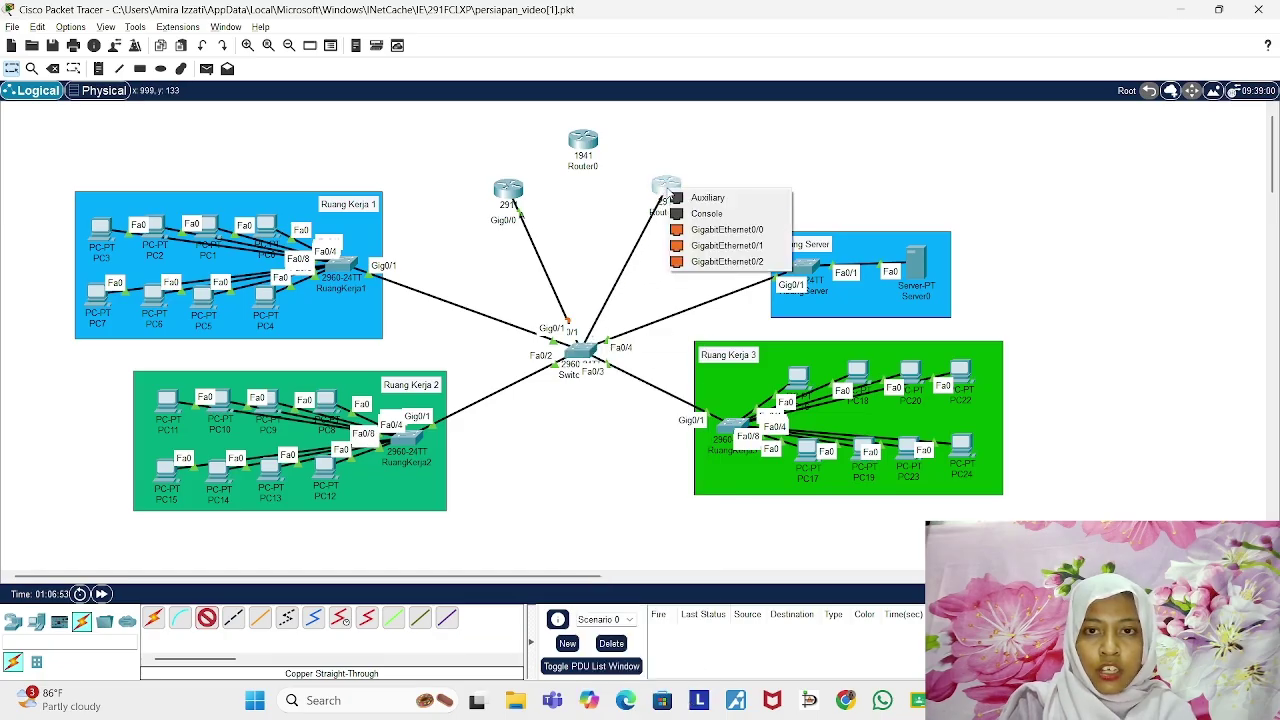
pyautogui.click(740, 232)
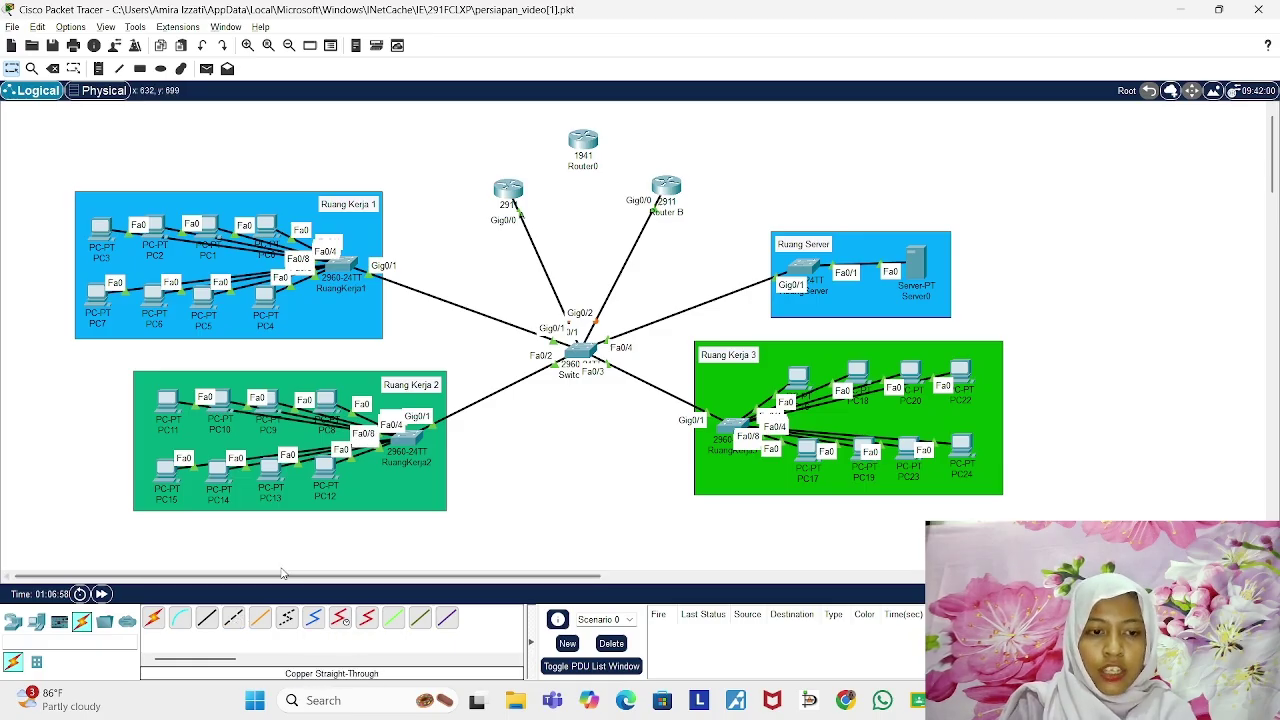
# Step: Connect Router A's GigabitEthernet0/1 to GigabitEthernet0/0 on Router0 with a Copper Cross-Over cable
pyautogui.click(235, 618)
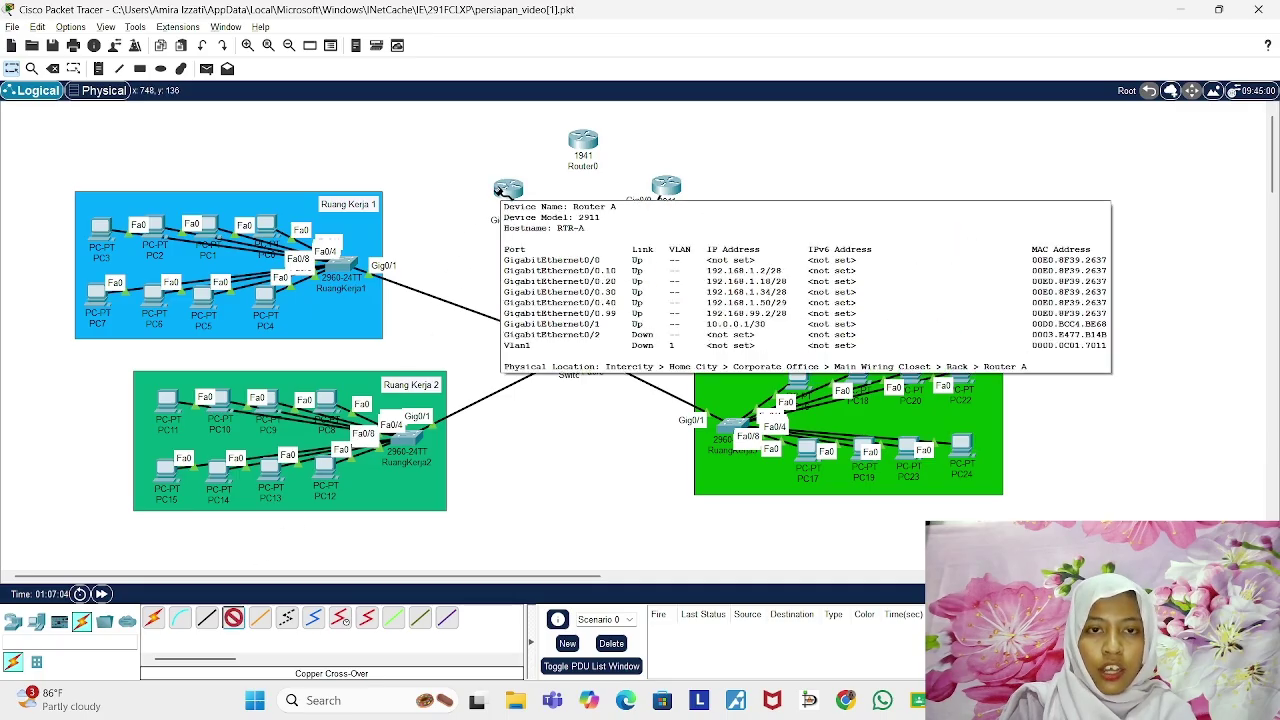
pyautogui.click(500, 190)
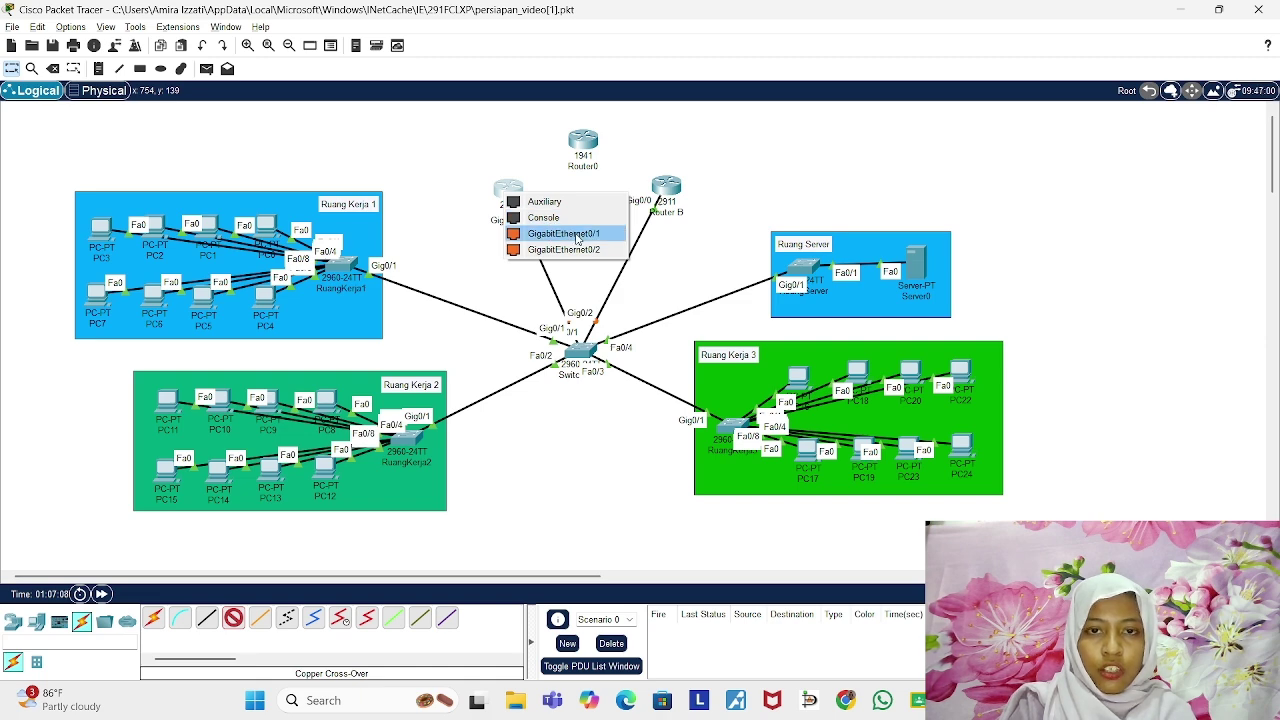
pyautogui.click(576, 234)
pyautogui.click(587, 143)
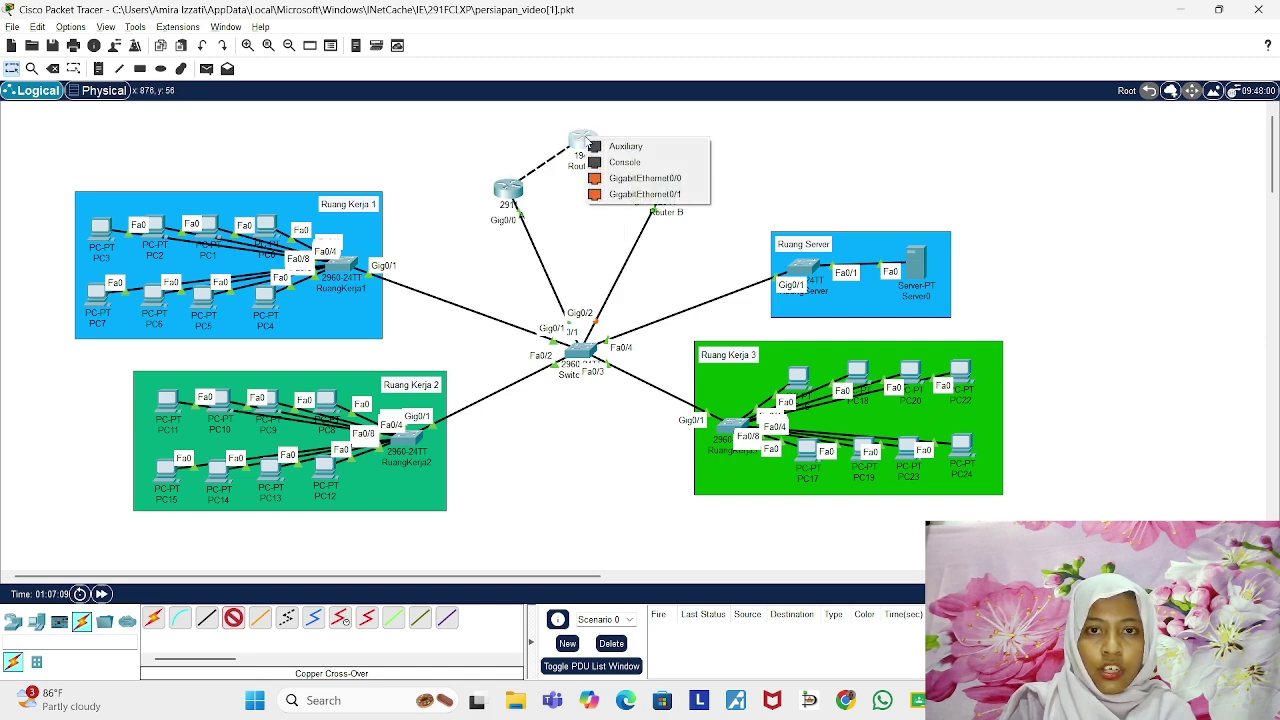
pyautogui.click(645, 178)
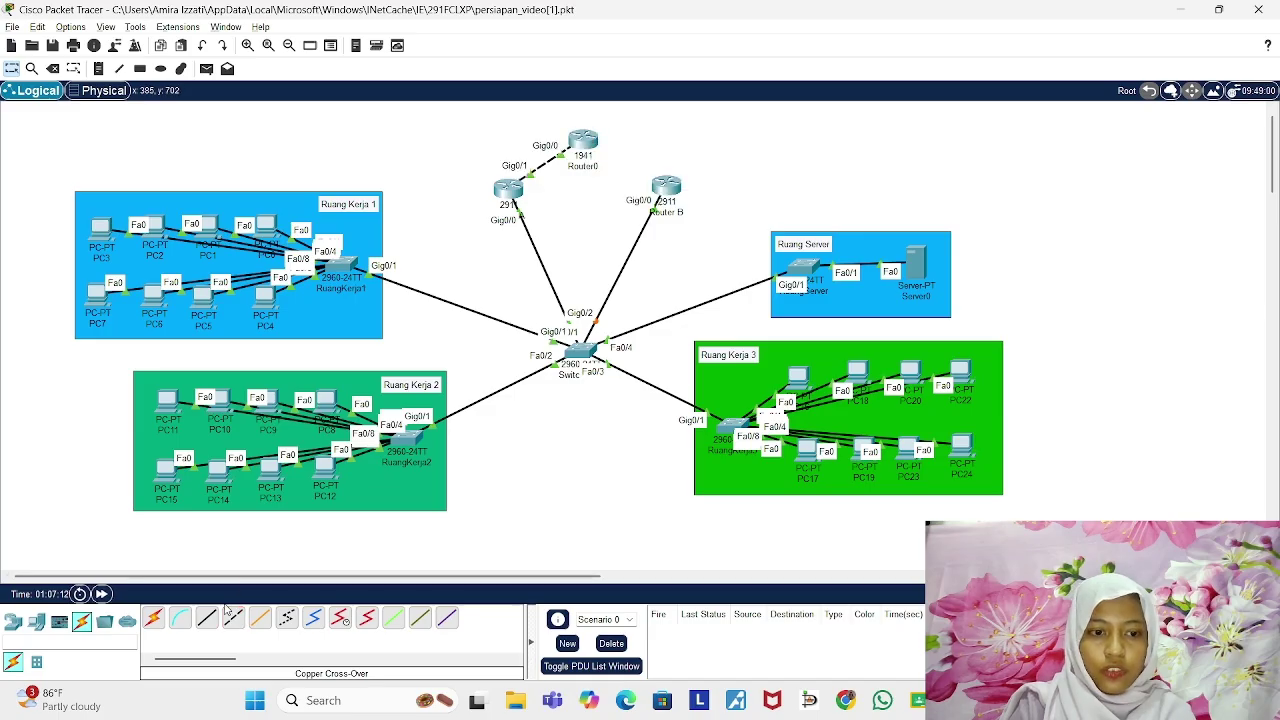
# Step: Connect Router B's GigabitEthernet0/1 to GigabitEthernet0/1 on Router0 with a Copper Cross-Over cable
pyautogui.click(232, 617)
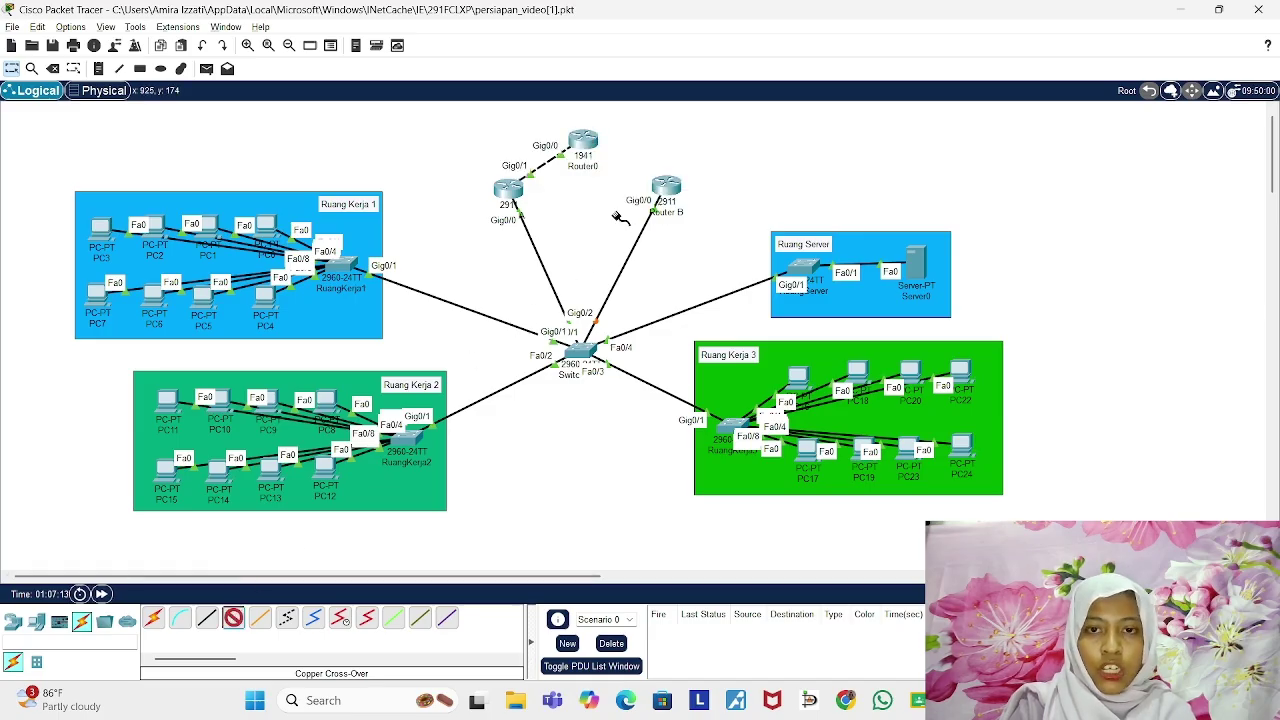
pyautogui.click(665, 187)
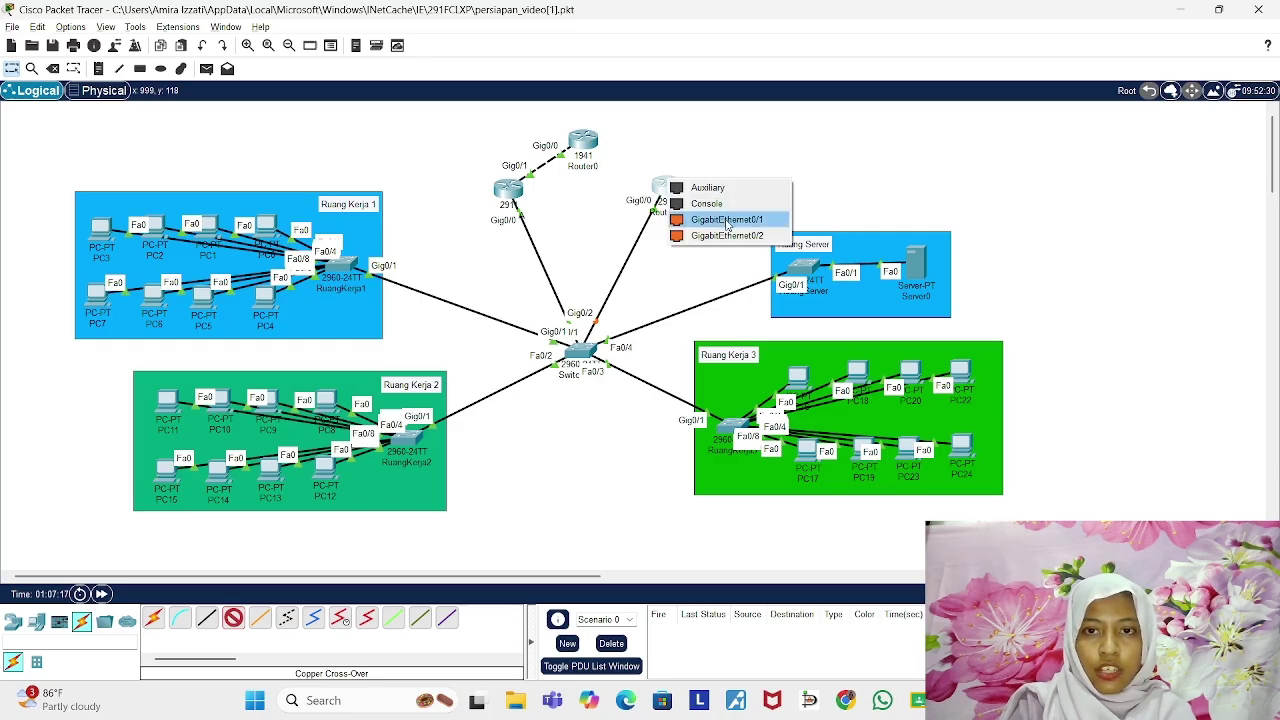
pyautogui.click(727, 222)
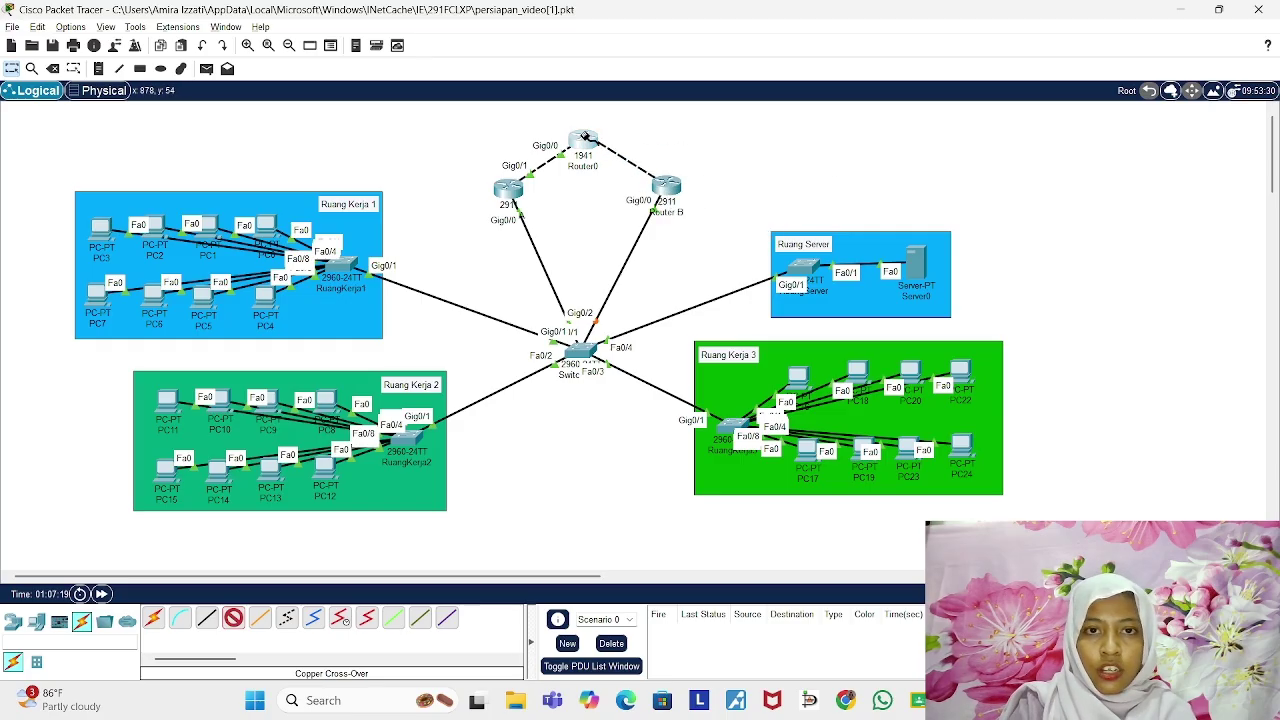
pyautogui.click(584, 135)
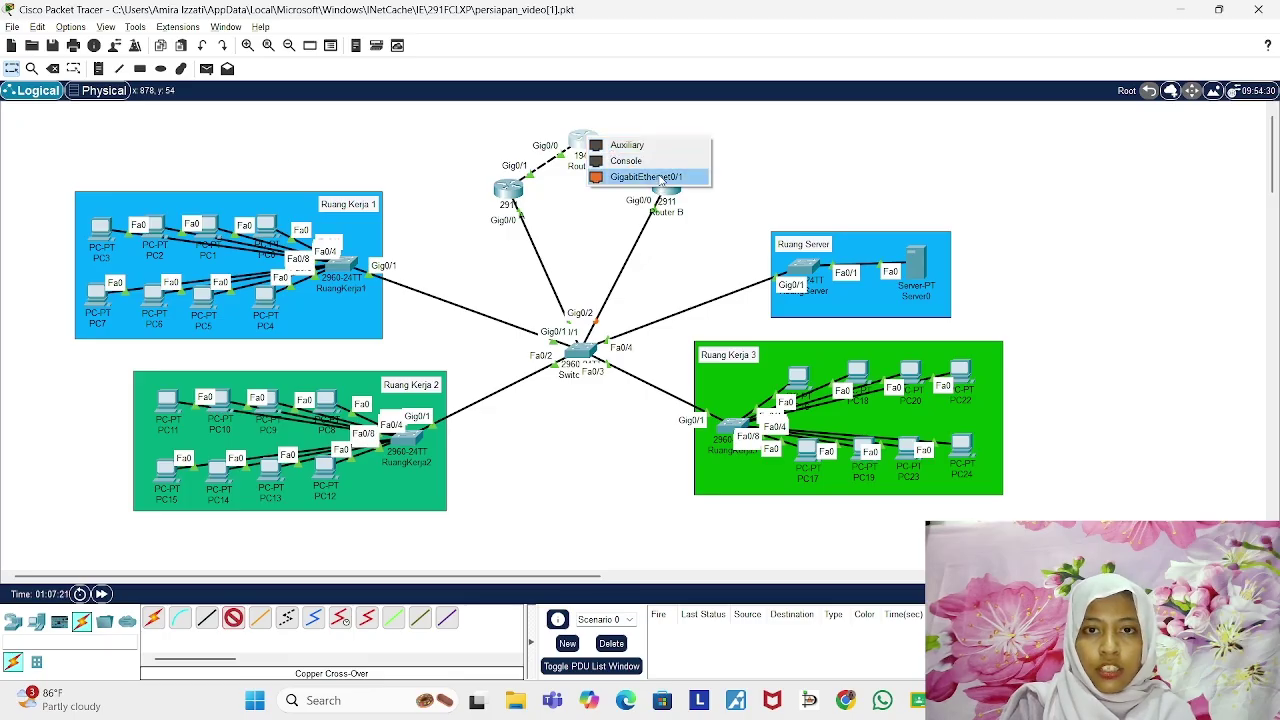
pyautogui.click(660, 178)
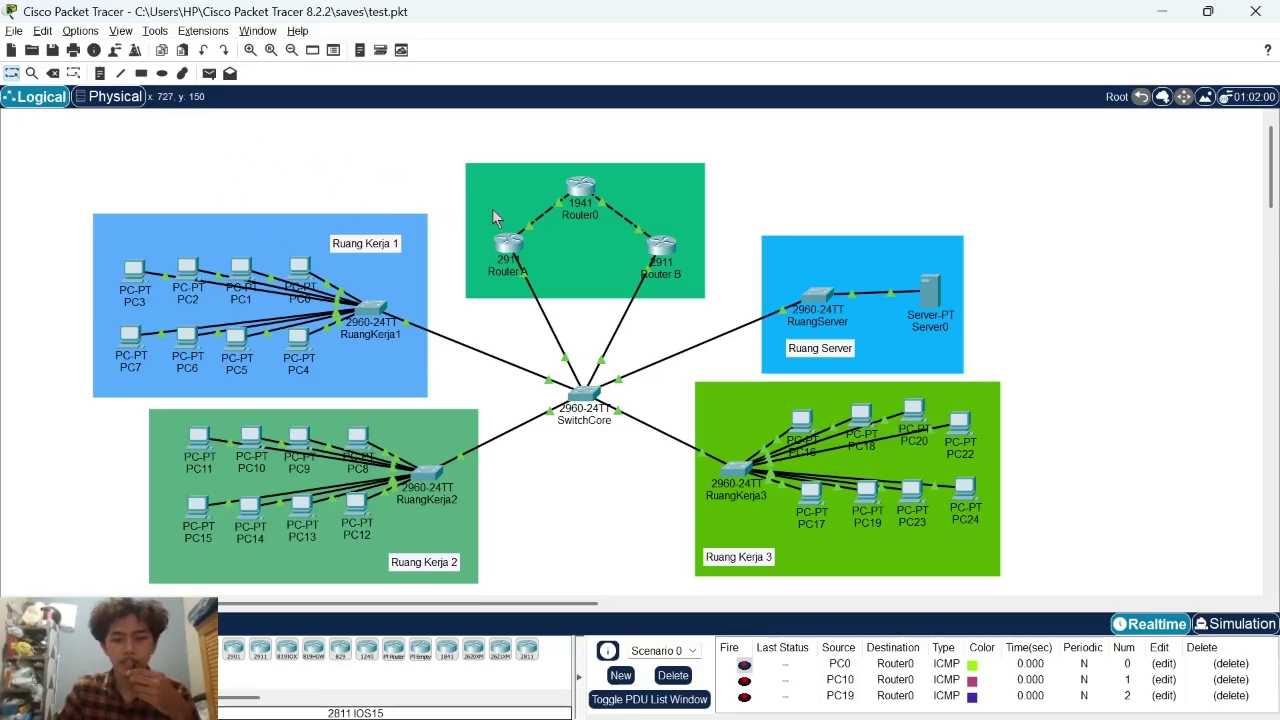
# Step: Delete Scenario 0's test PDUs sent from PC0, PC10 and PC19 to Router0
pyautogui.click(673, 675)
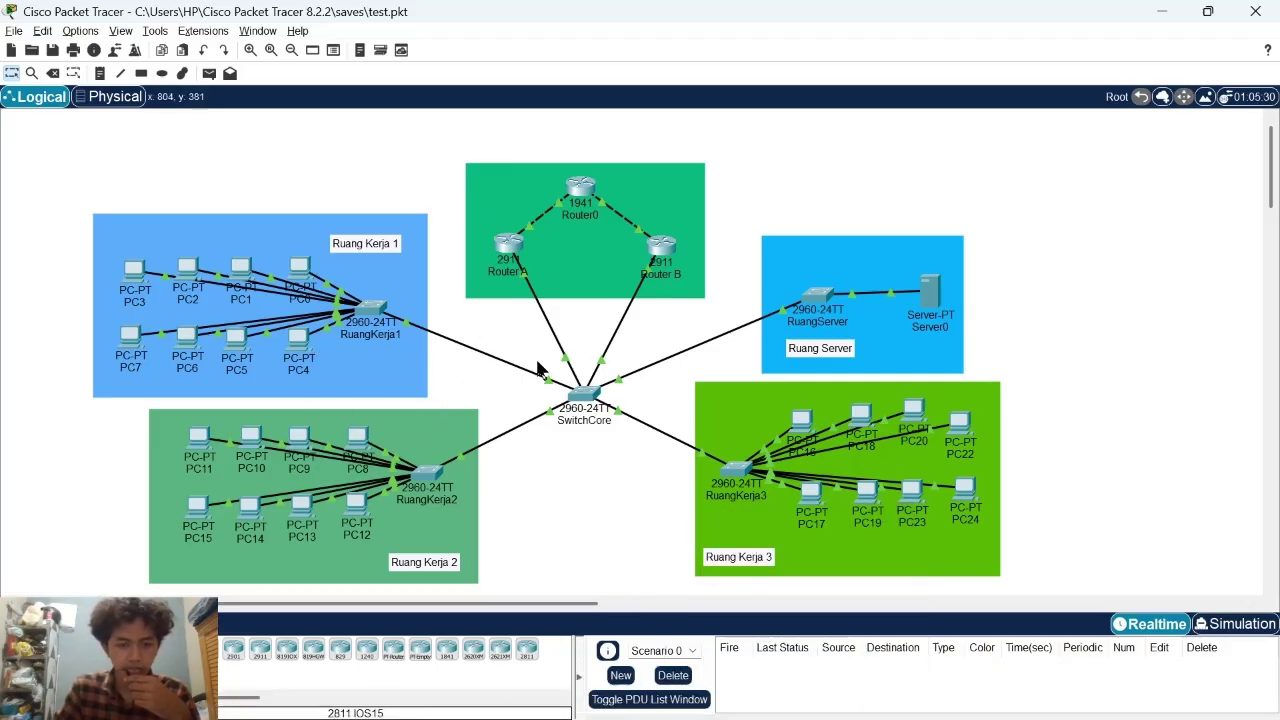
# Step: Examine the VLAN database in SwitchCore's configuration, including VLAN numbers and names, and close the device window
pyautogui.click(586, 410)
pyautogui.click(535, 57)
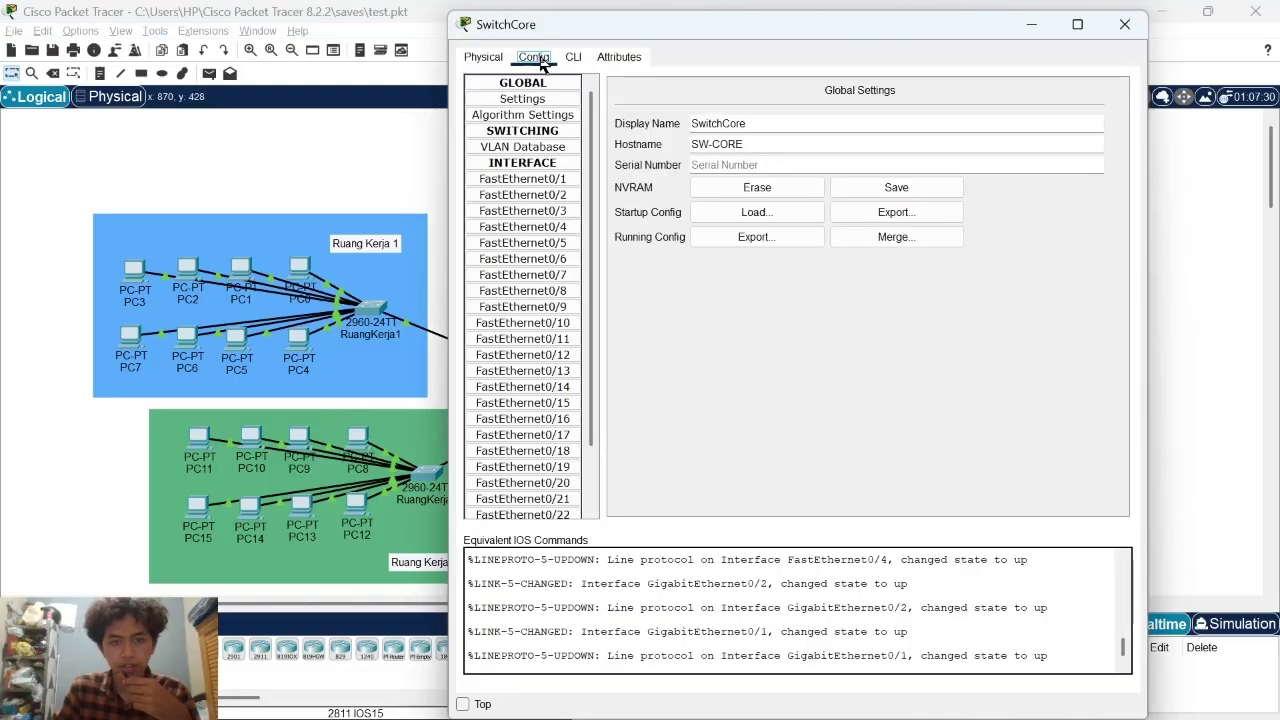
pyautogui.click(542, 150)
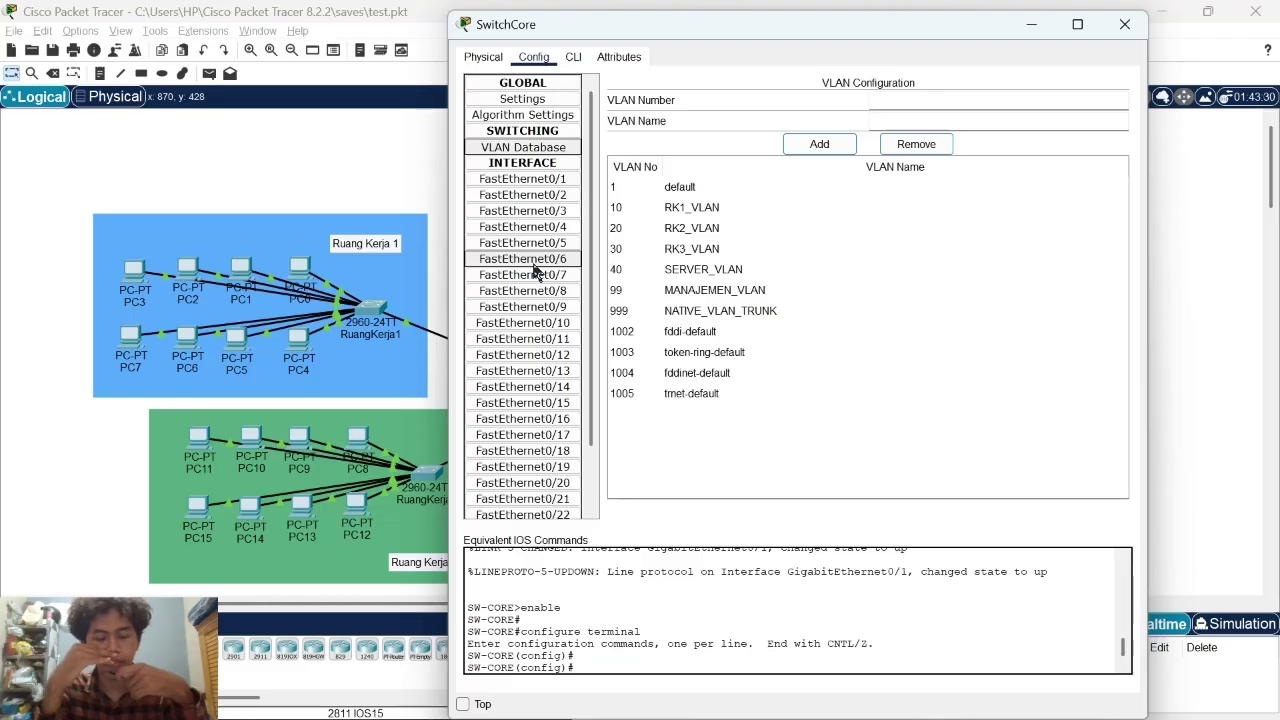
pyautogui.click(1124, 24)
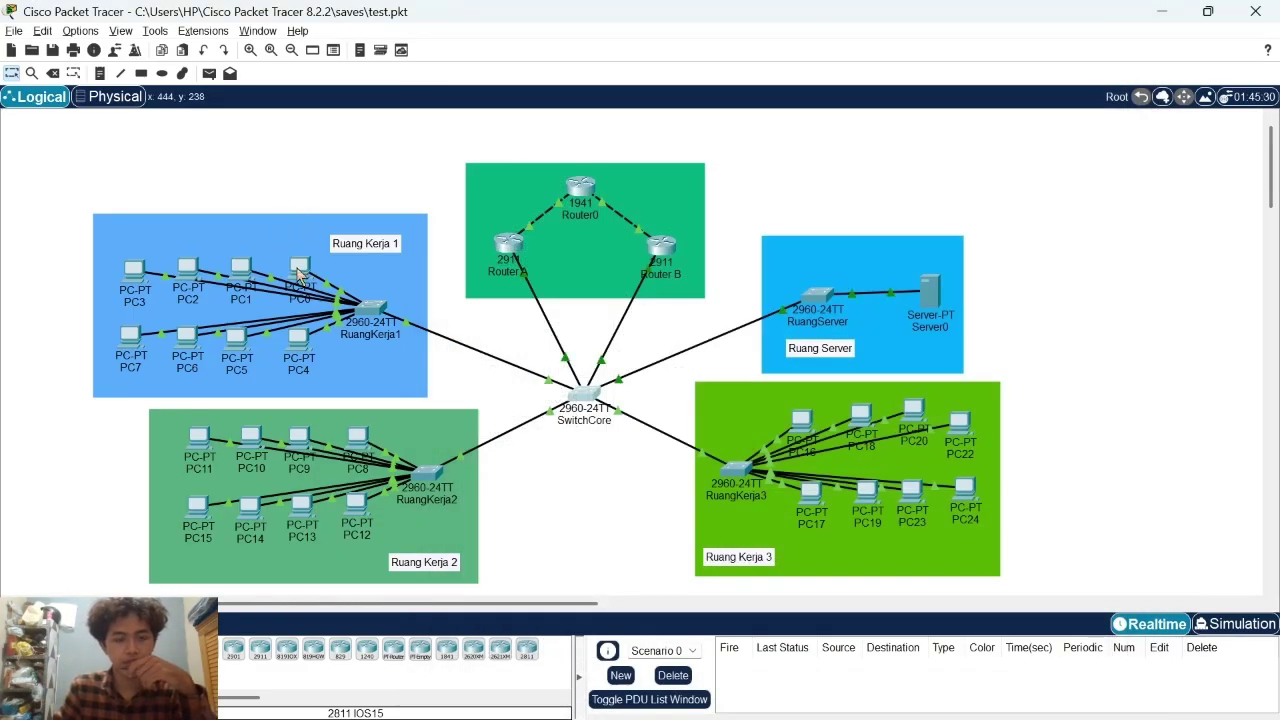
# Step: Review PC0's desktop IP configuration in Ruang Kerja 1, checking its subnet mask and DNS server
pyautogui.click(300, 267)
pyautogui.moveTo(650, 163); pyautogui.dragTo(546, 42)
pyautogui.click(432, 123)
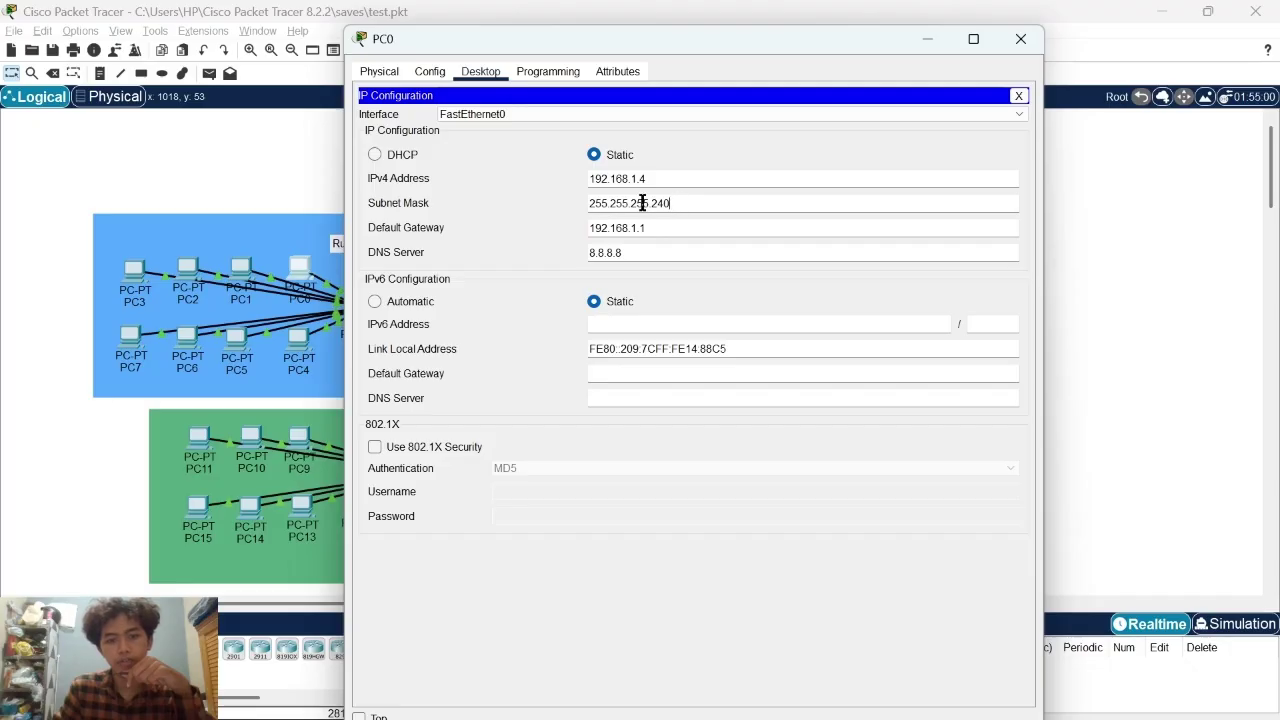
pyautogui.moveTo(672, 203); pyautogui.dragTo(556, 199)
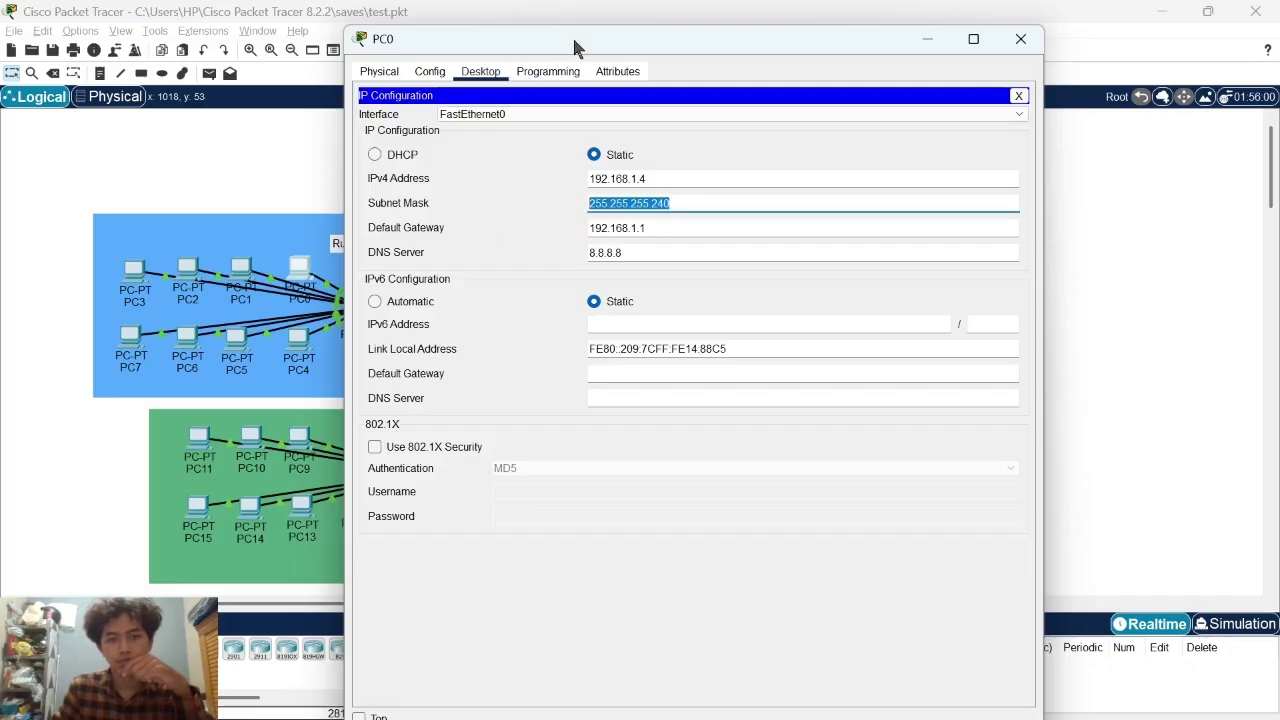
pyautogui.moveTo(572, 35); pyautogui.dragTo(549, 35)
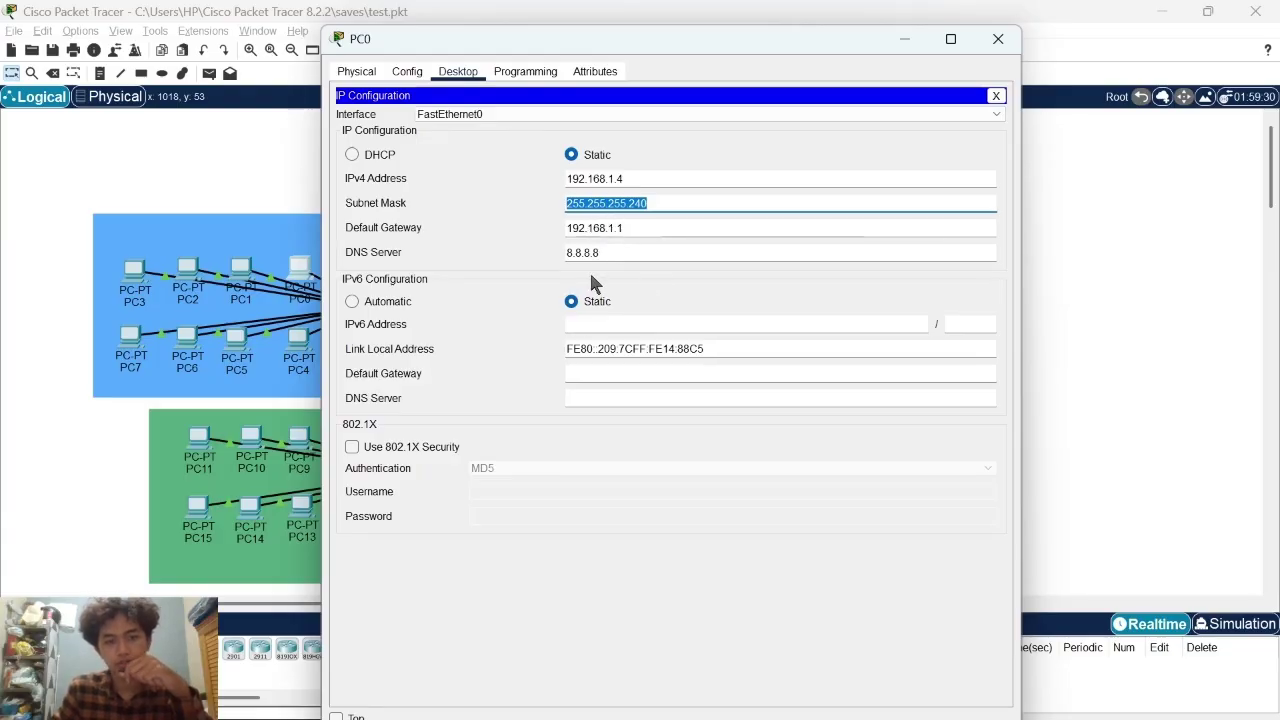
pyautogui.moveTo(617, 249); pyautogui.dragTo(484, 249)
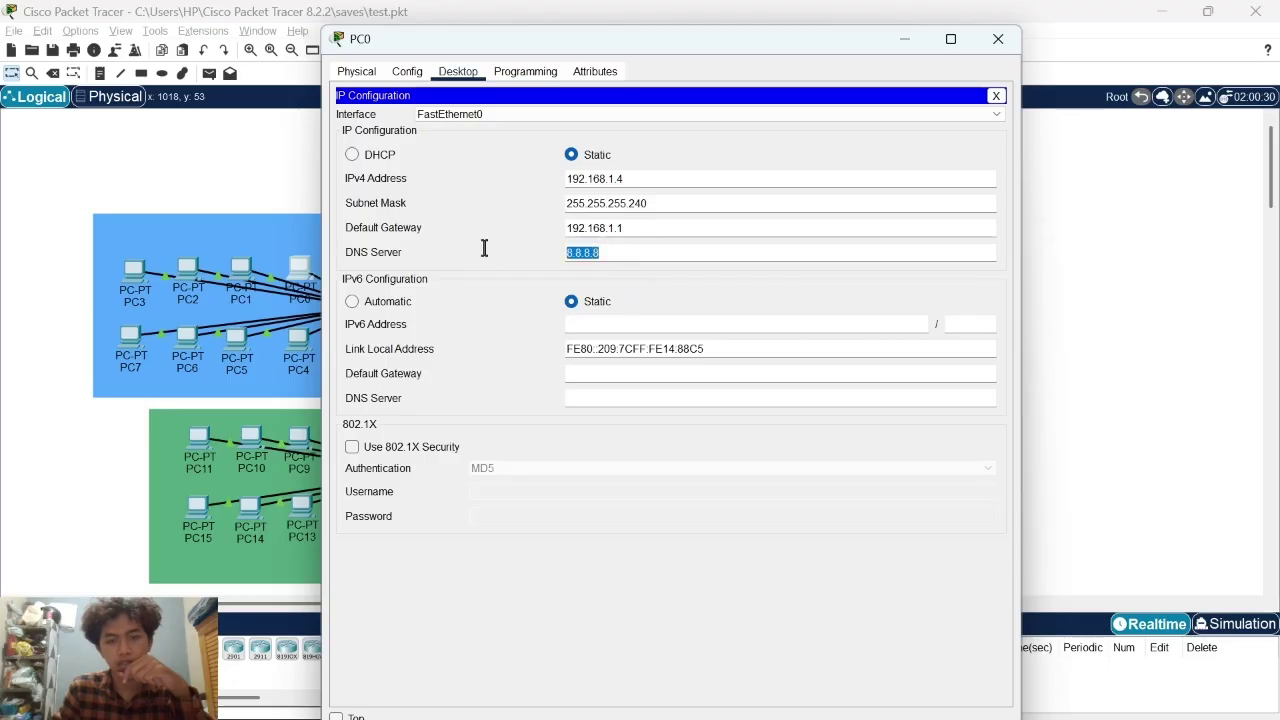
pyautogui.click(997, 40)
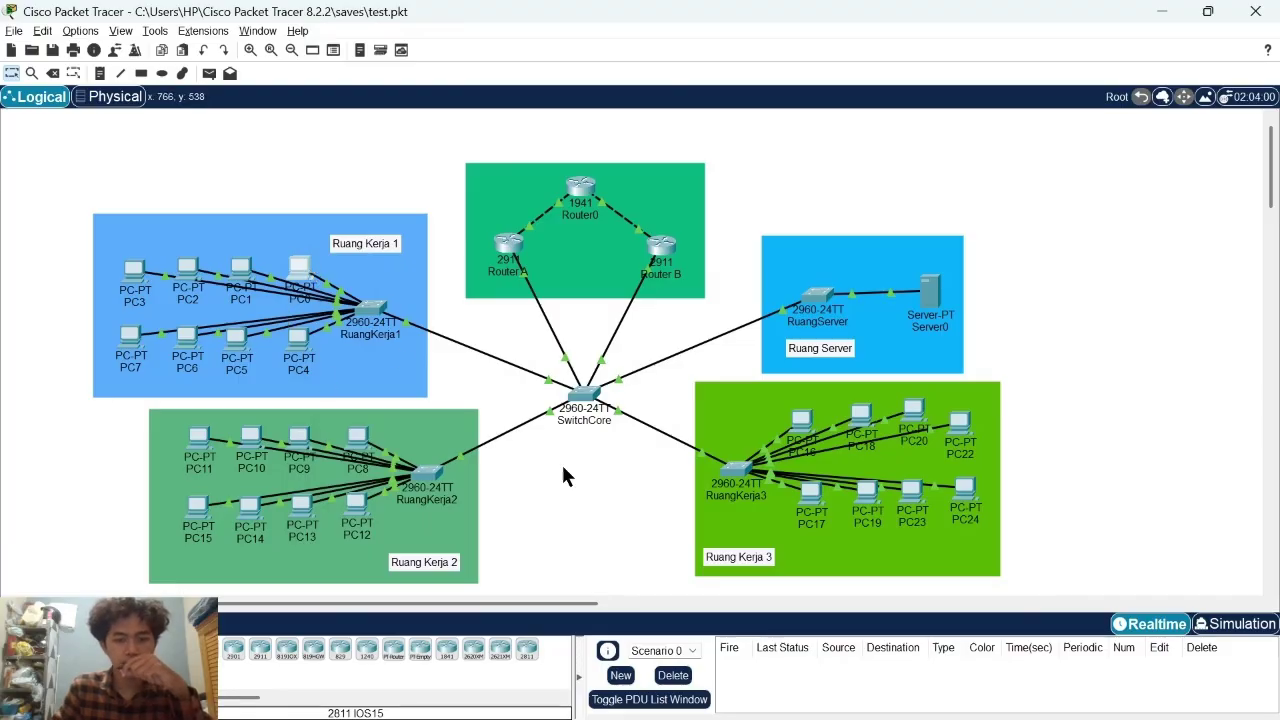
# Step: Review PC8's desktop IP configuration in Ruang Kerja 2, checking its subnet mask
pyautogui.click(357, 443)
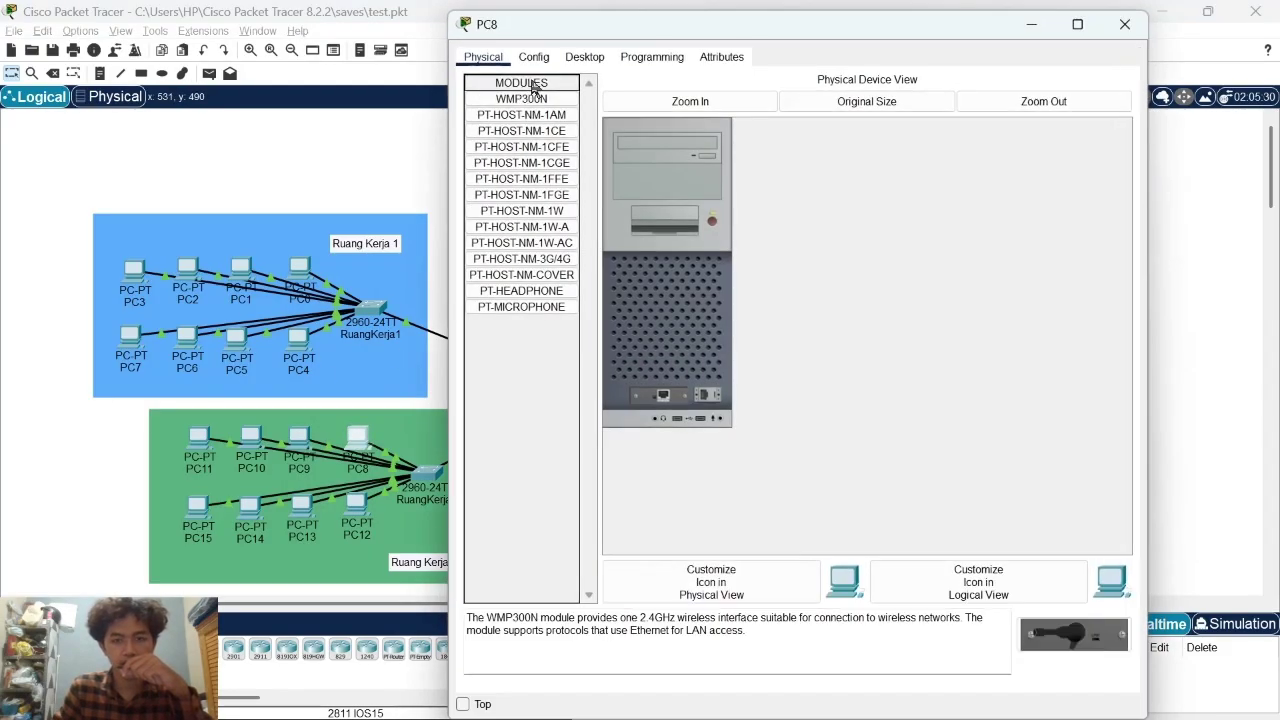
pyautogui.click(584, 56)
pyautogui.click(553, 115)
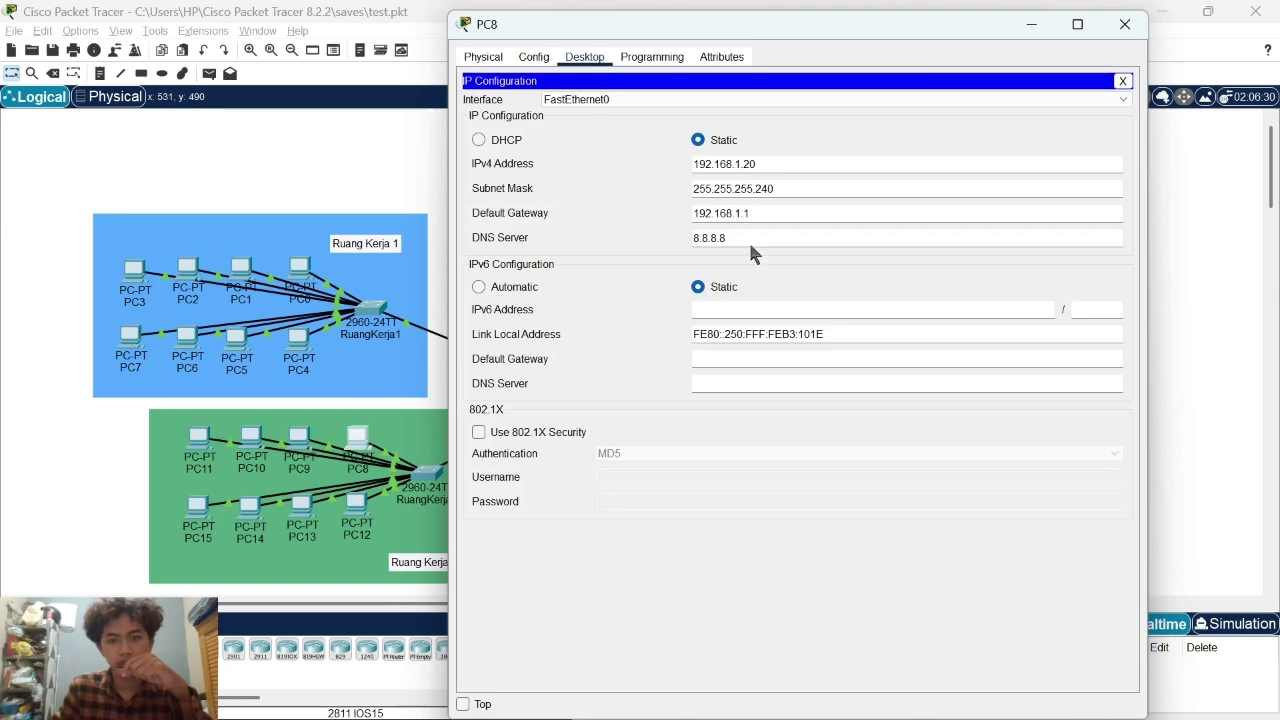
pyautogui.moveTo(788, 189); pyautogui.dragTo(690, 189)
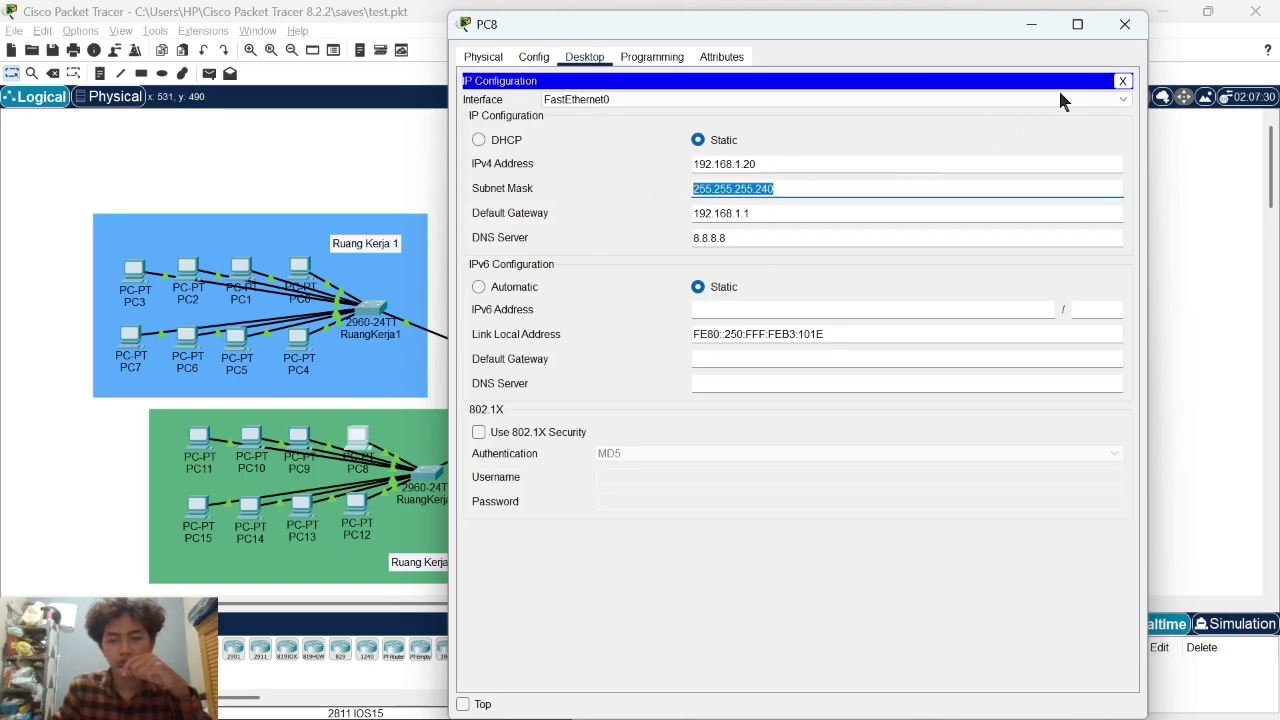
pyautogui.click(1120, 27)
# Step: Review Server0's gateway settings and desktop IP configuration in Ruang Server, checking its subnet mask
pyautogui.click(933, 290)
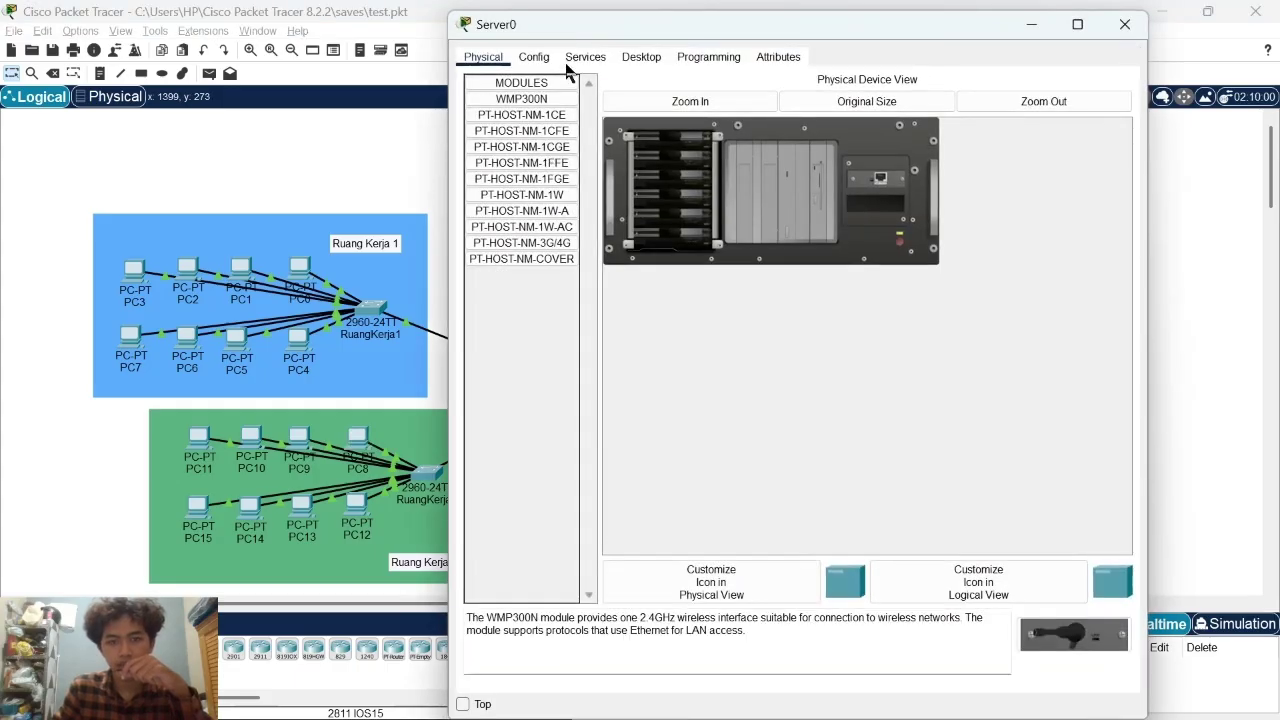
pyautogui.click(534, 58)
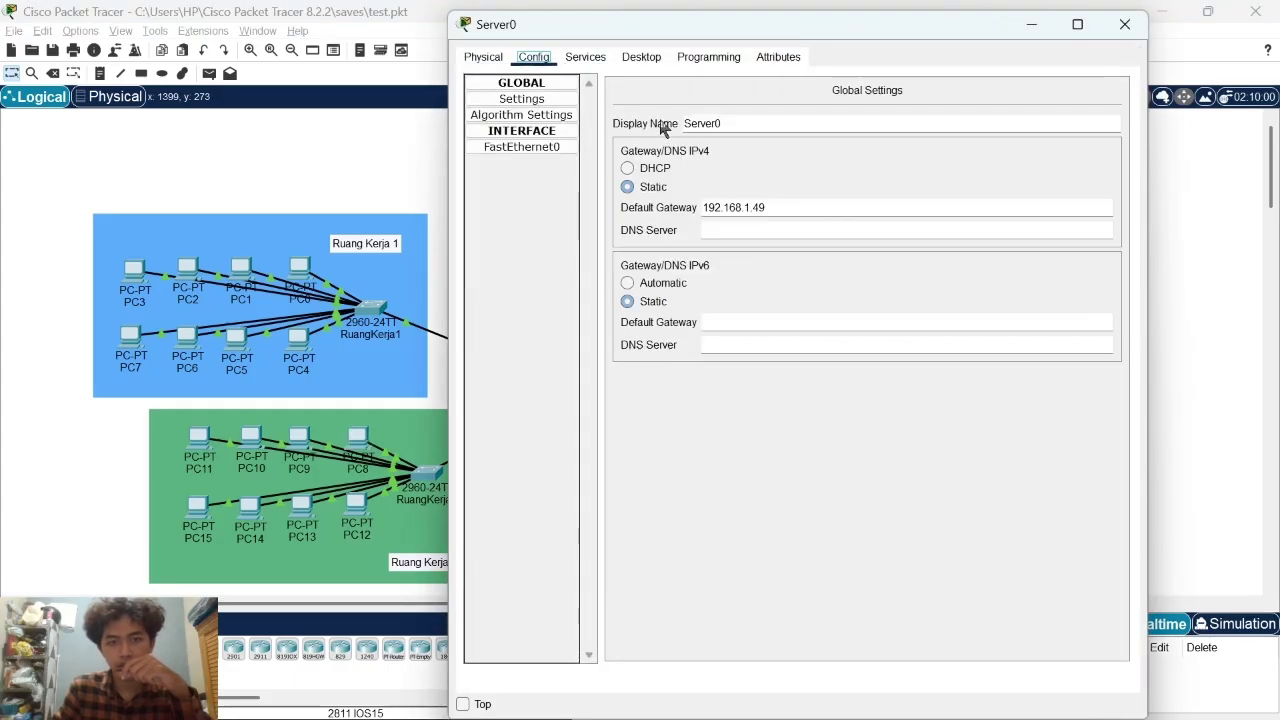
pyautogui.click(638, 58)
pyautogui.click(558, 148)
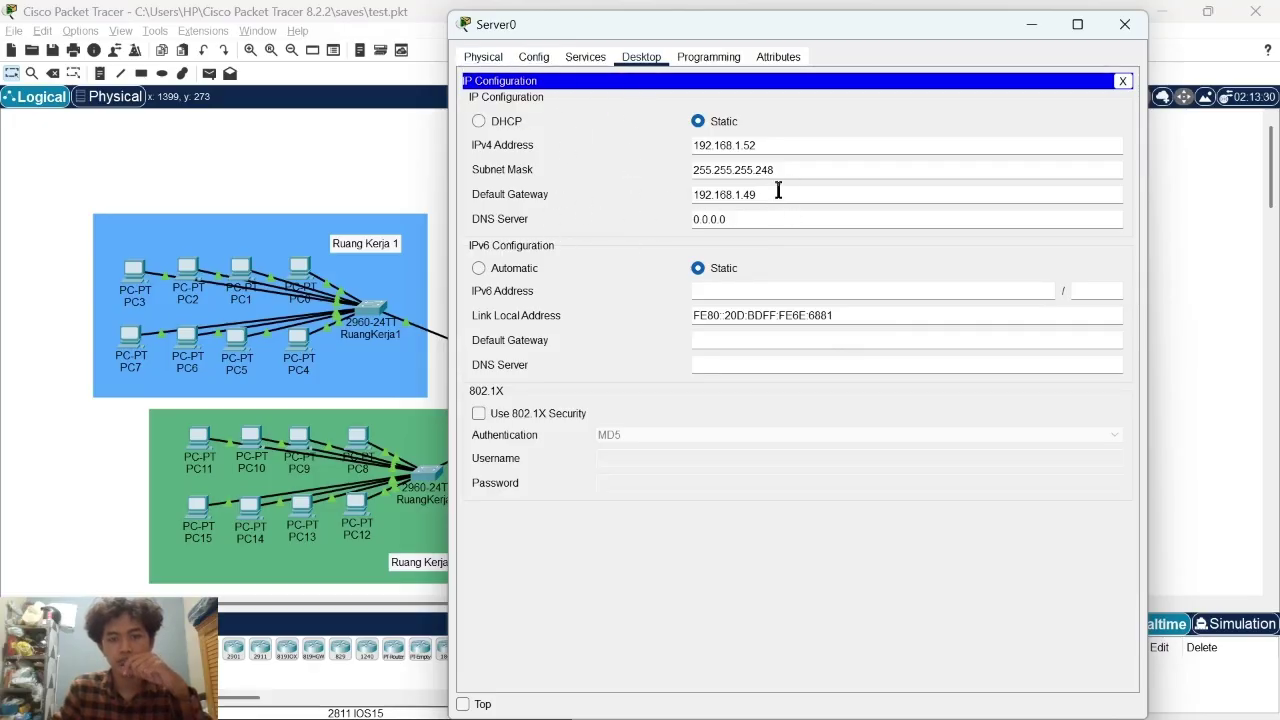
pyautogui.moveTo(777, 169); pyautogui.dragTo(660, 177)
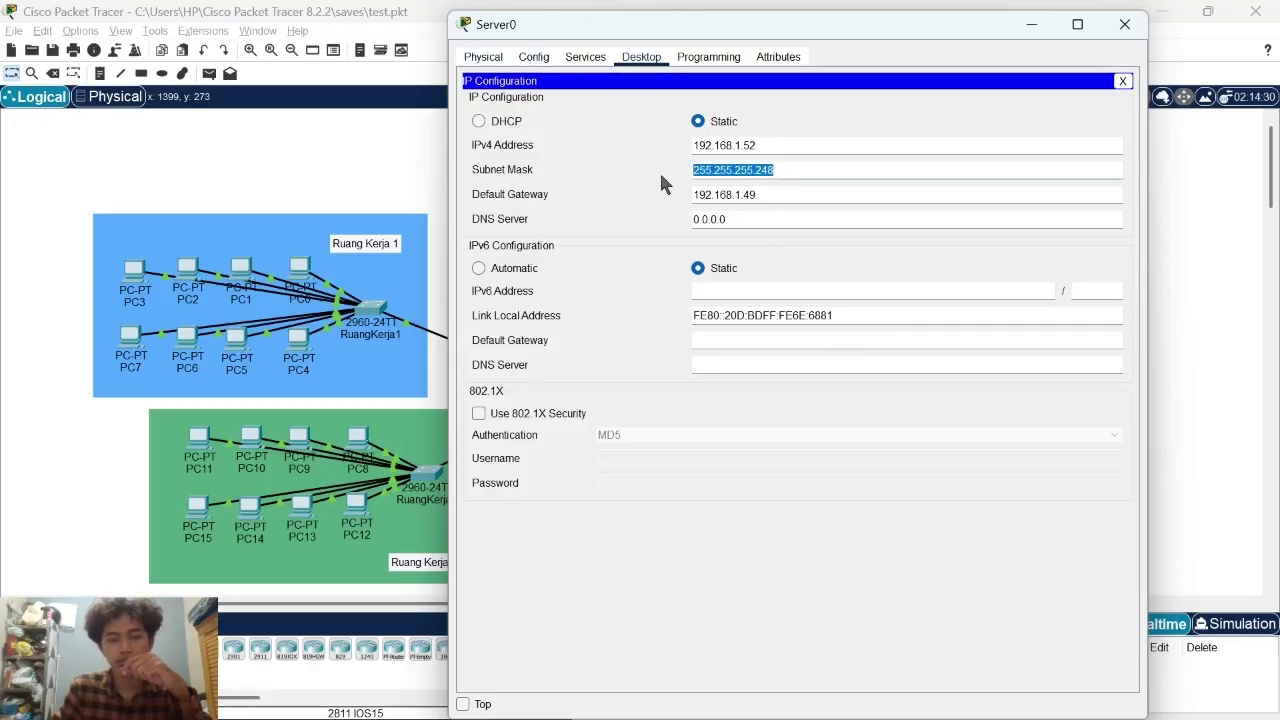
pyautogui.click(1122, 25)
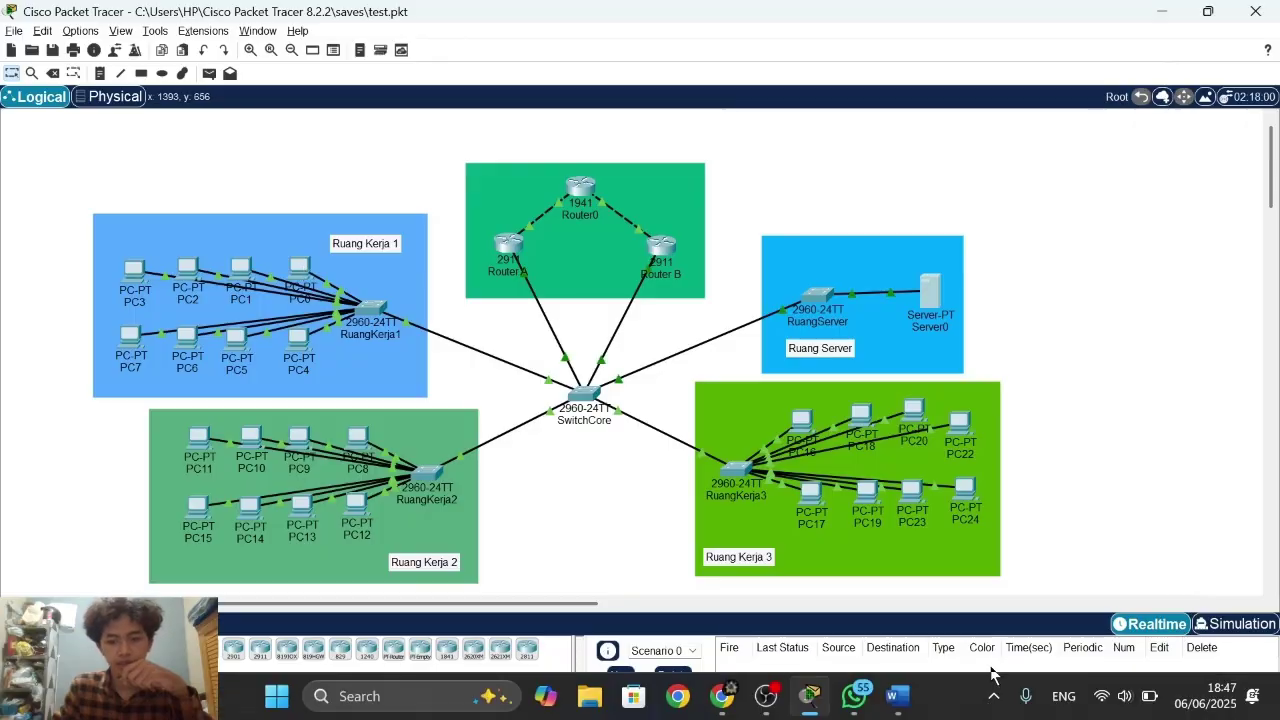
# Step: Switch to the jarkom document in Word and review its VLAN and IP addressing table, then return to Packet Tracer
pyautogui.click(901, 700)
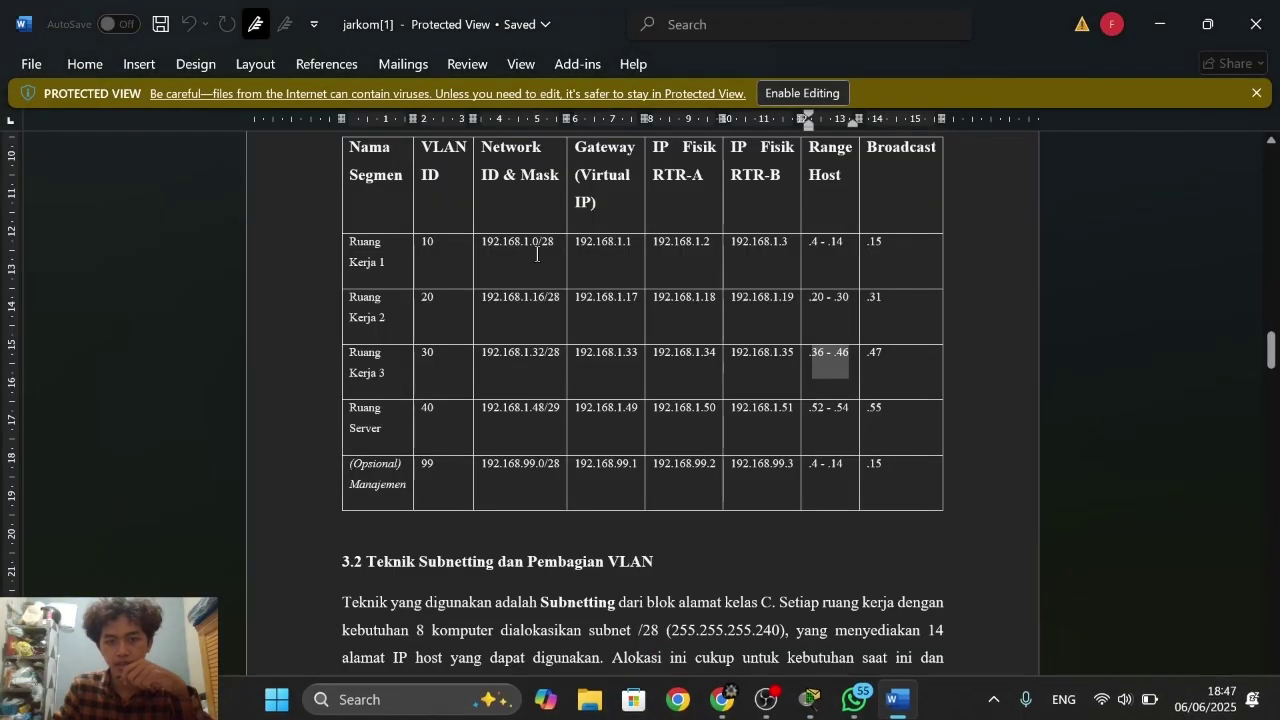
pyautogui.click(831, 298)
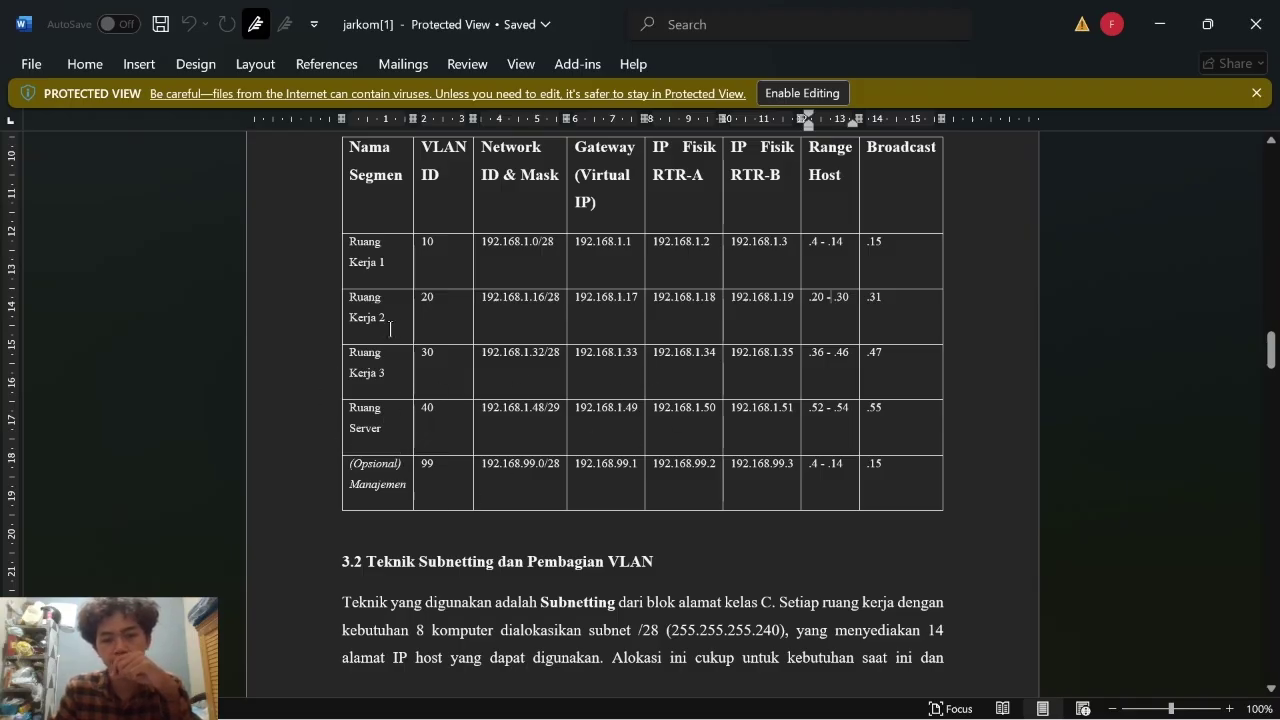
pyautogui.click(1157, 24)
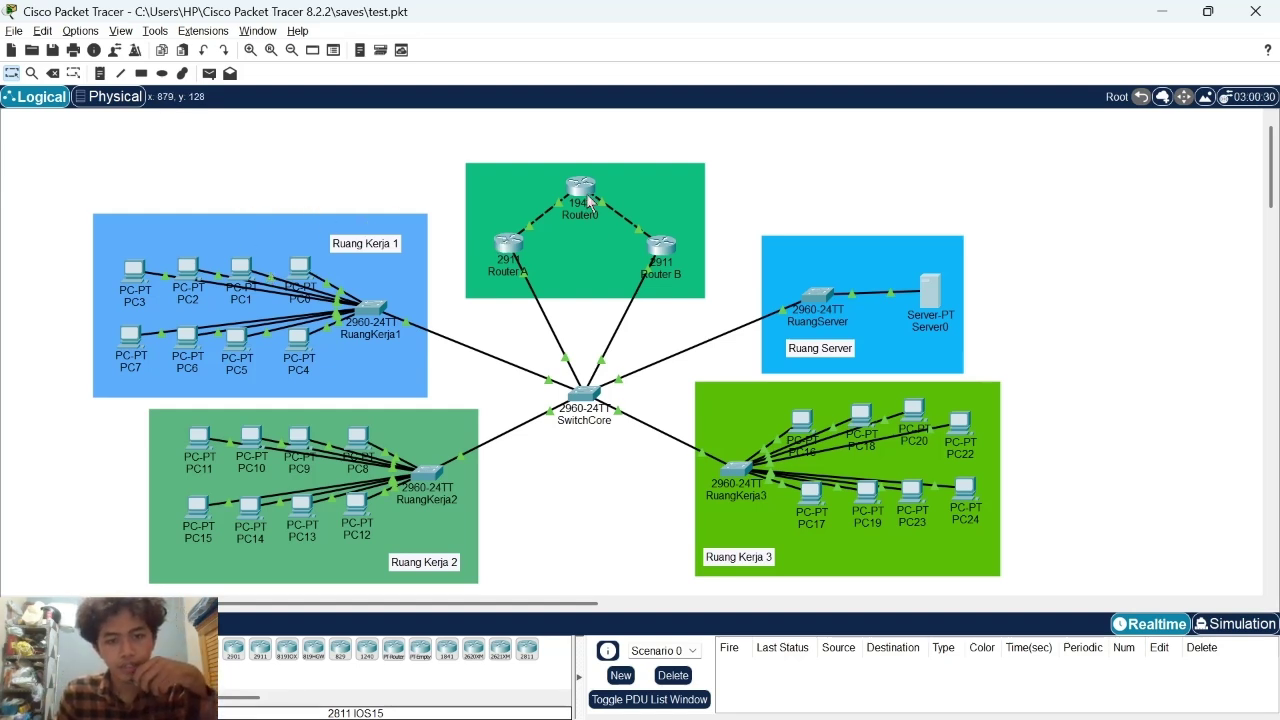
# Step: Nudge Router0 slightly within the green router area
pyautogui.moveTo(588, 200); pyautogui.dragTo(592, 196)
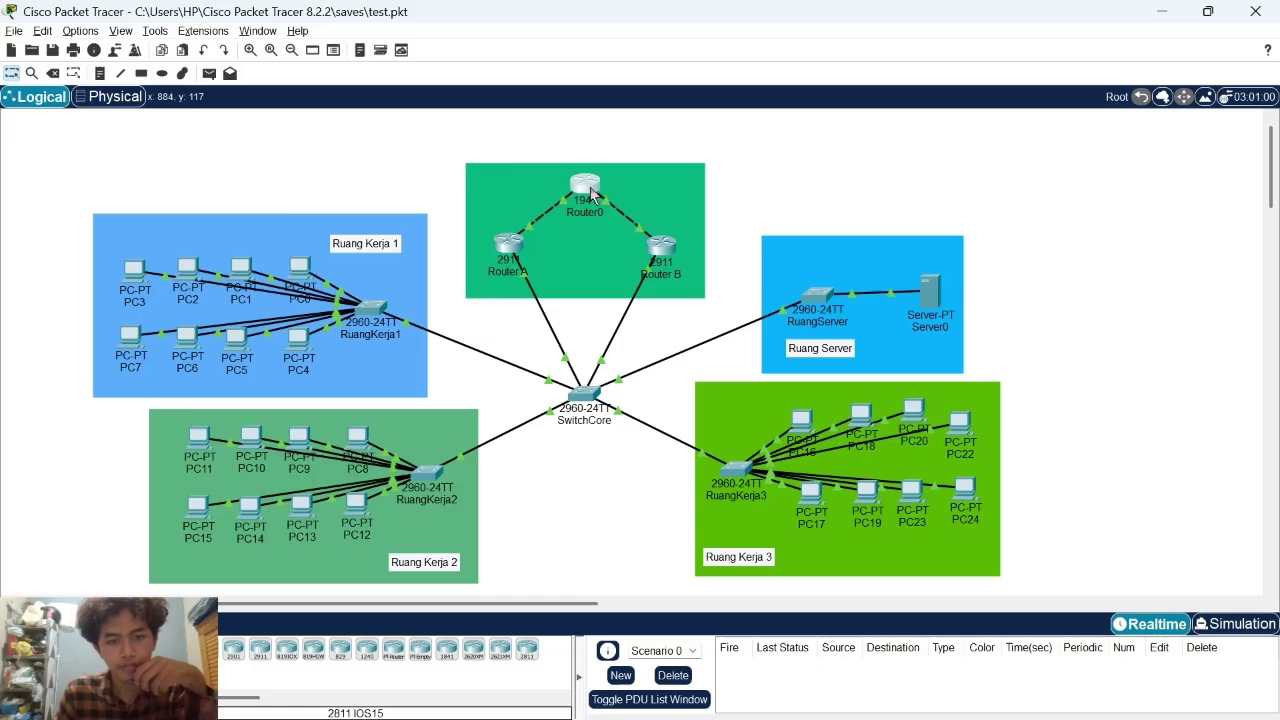
# Step: Run show standby brief on Router A and review its HSRP groups, then close the router's window
pyautogui.click(509, 250)
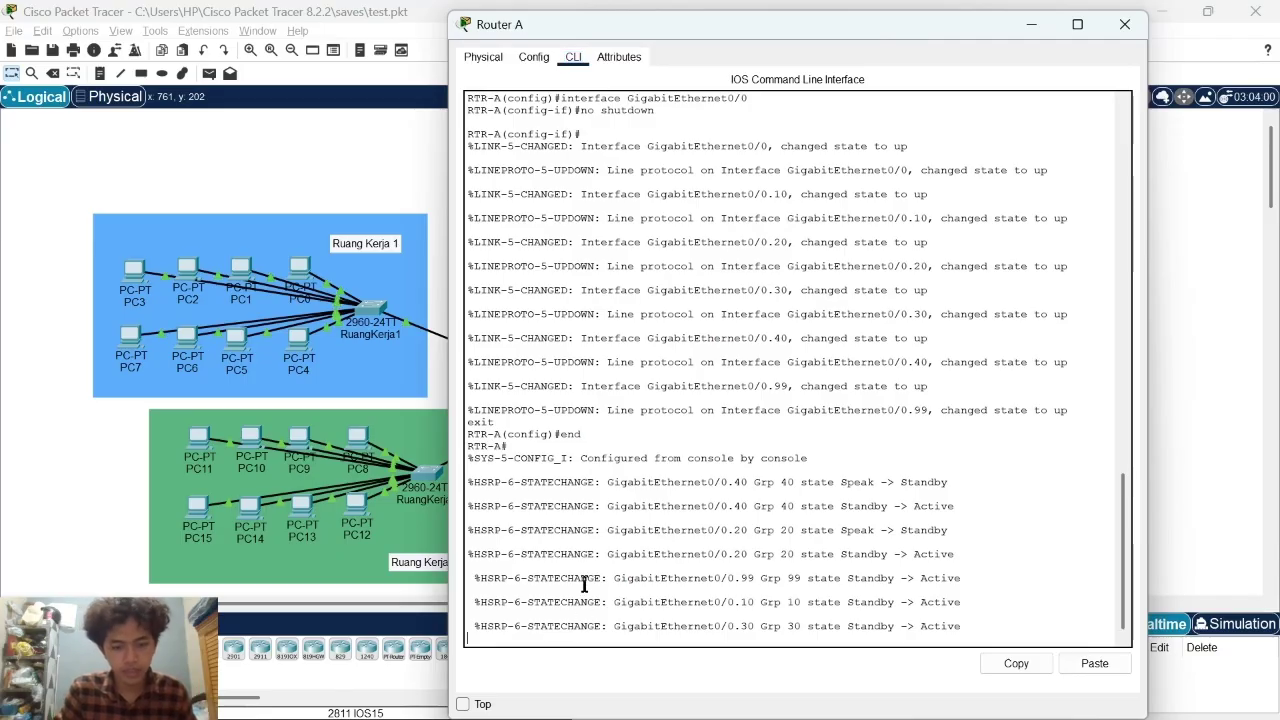
pyautogui.press('Return')
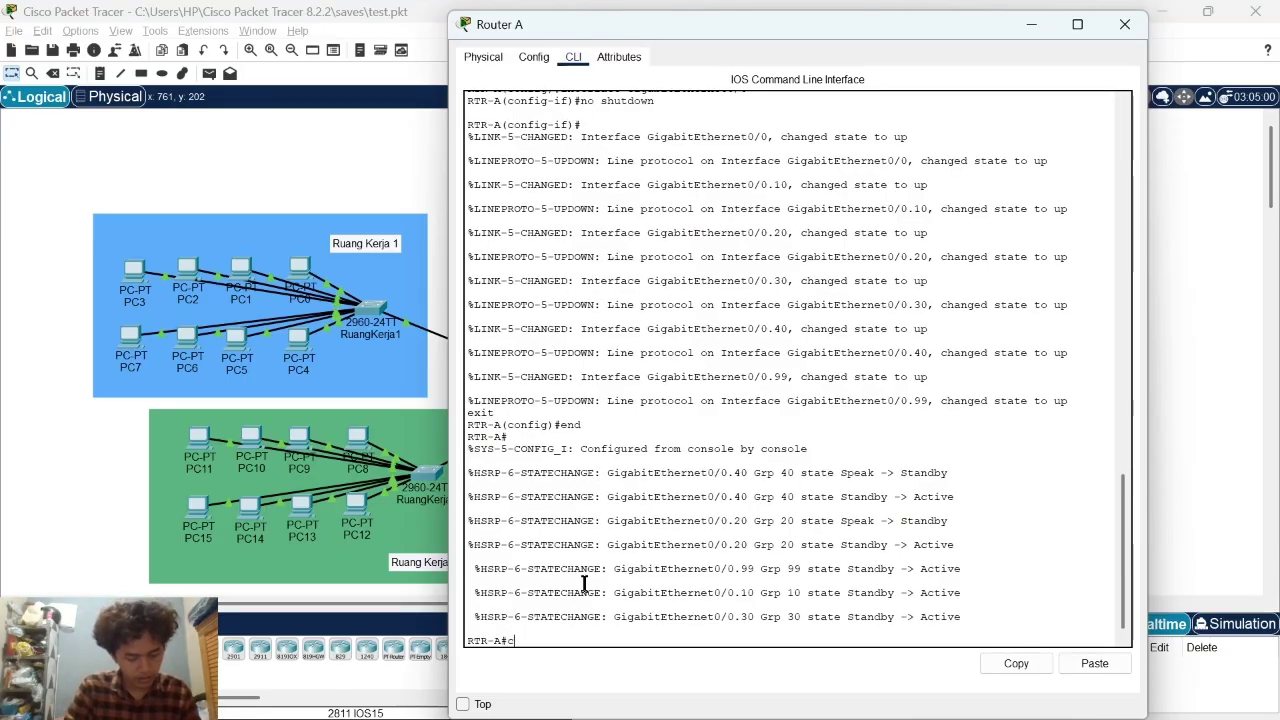
pyautogui.write('show standby brie')
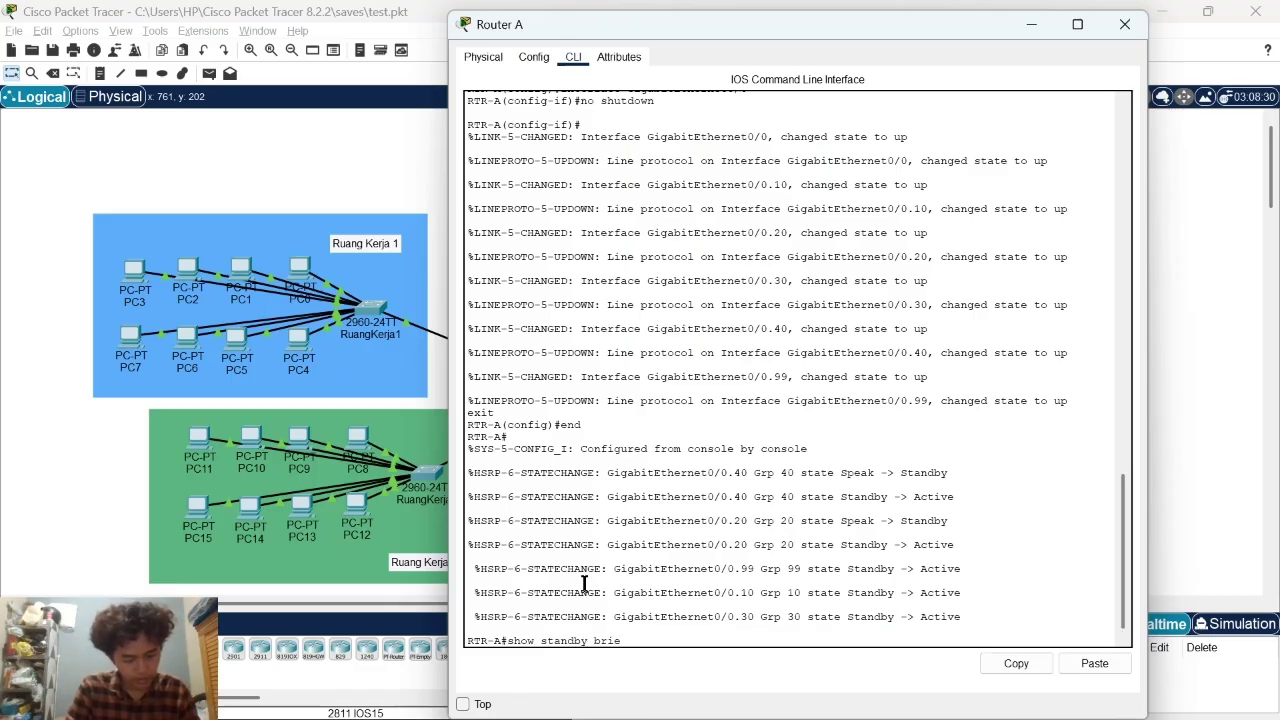
pyautogui.write('f')
pyautogui.press('Return')
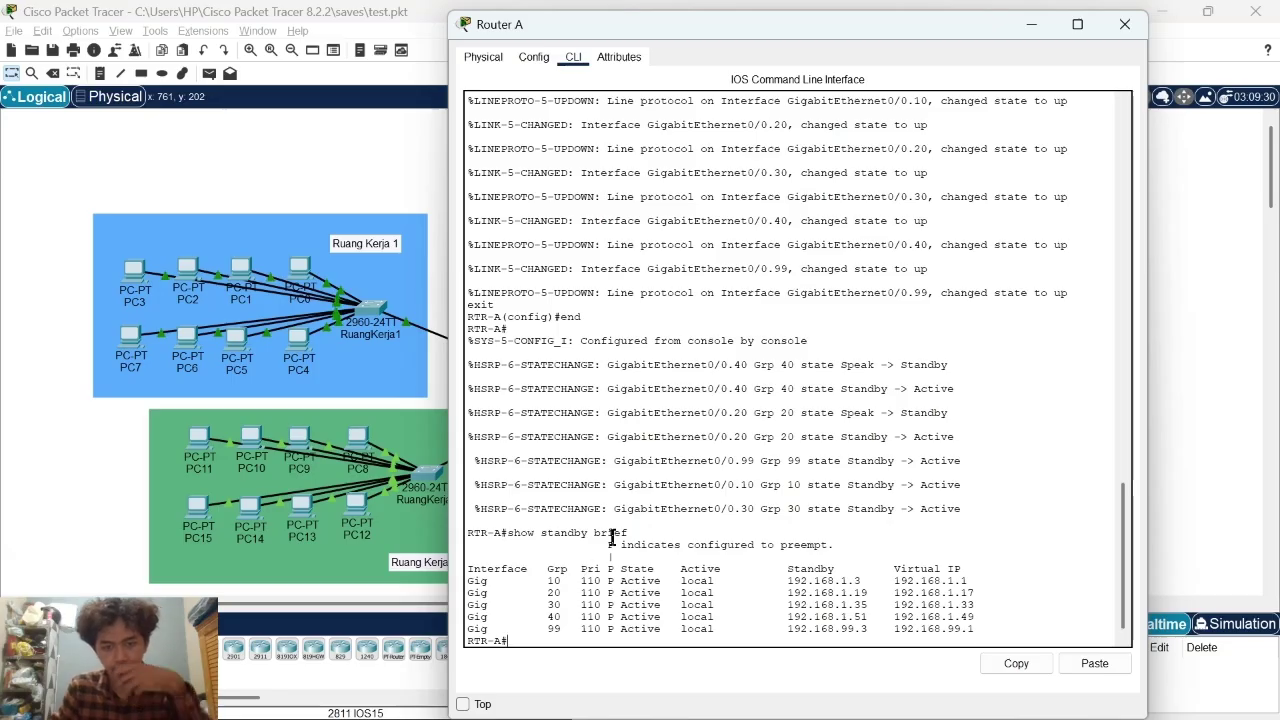
pyautogui.moveTo(468, 533); pyautogui.dragTo(980, 625)
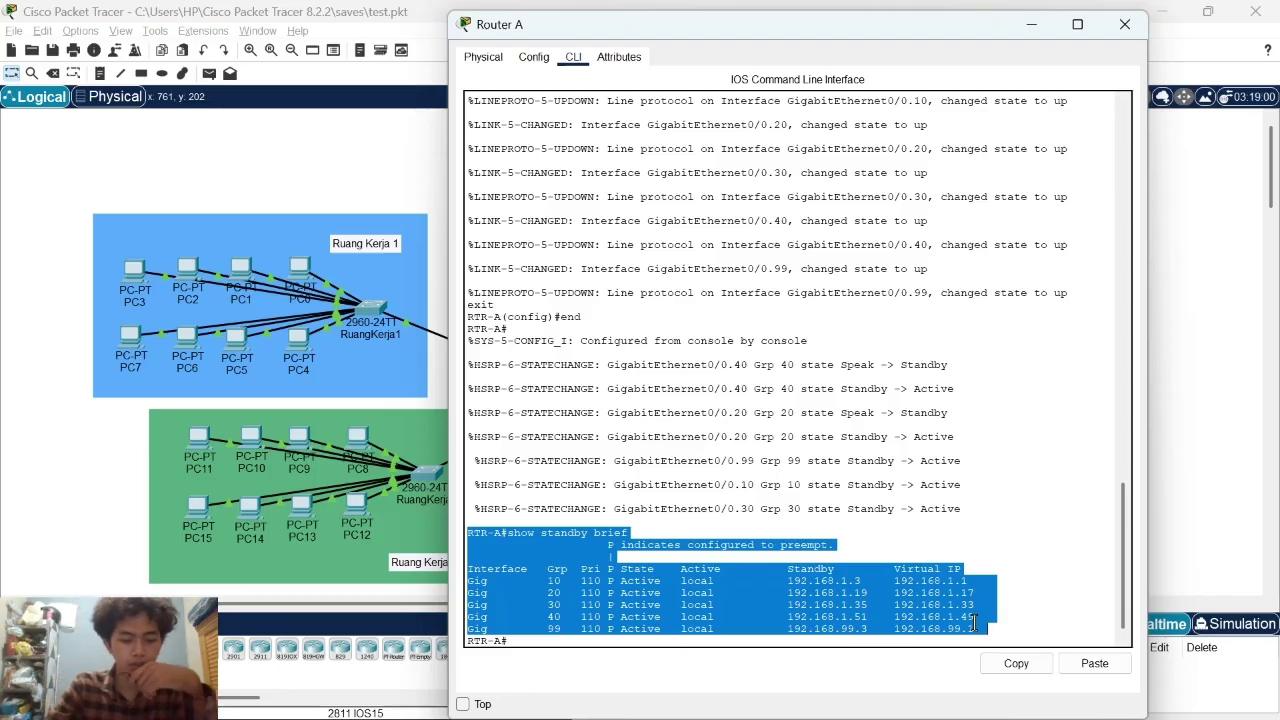
pyautogui.click(1124, 24)
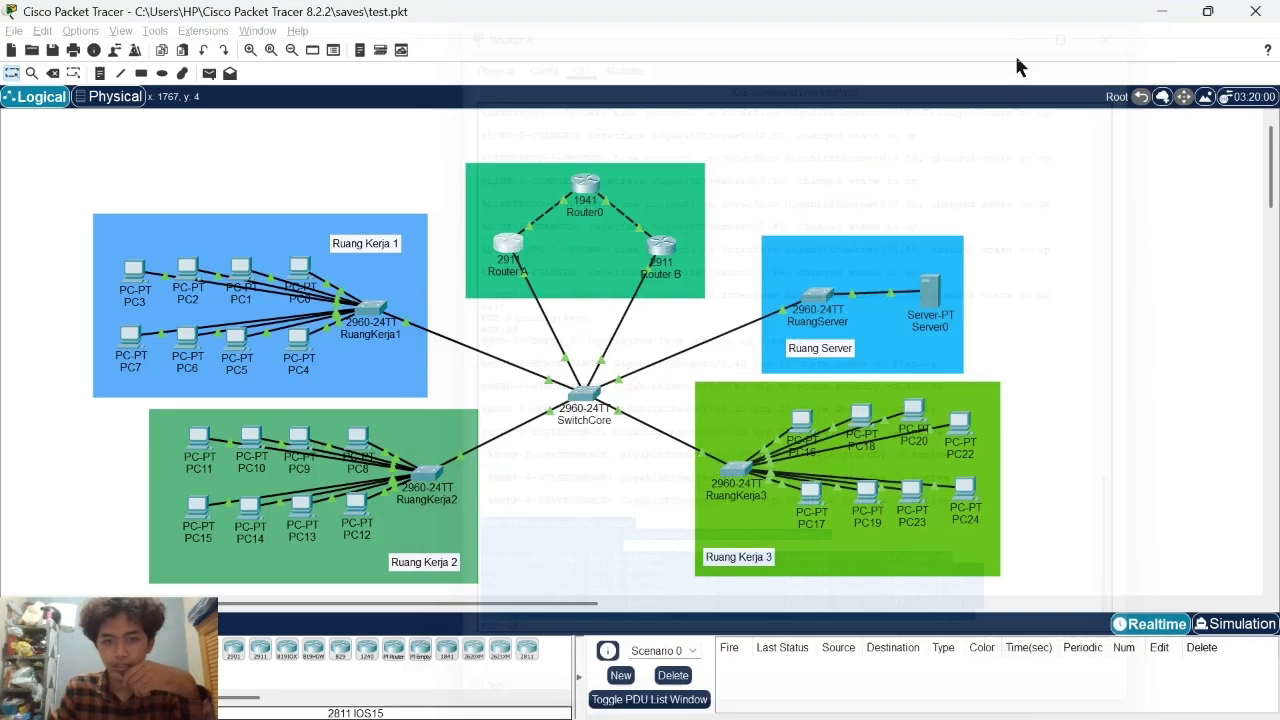
# Step: Open Router B's command line and enter privileged mode with the enable command
pyautogui.click(661, 245)
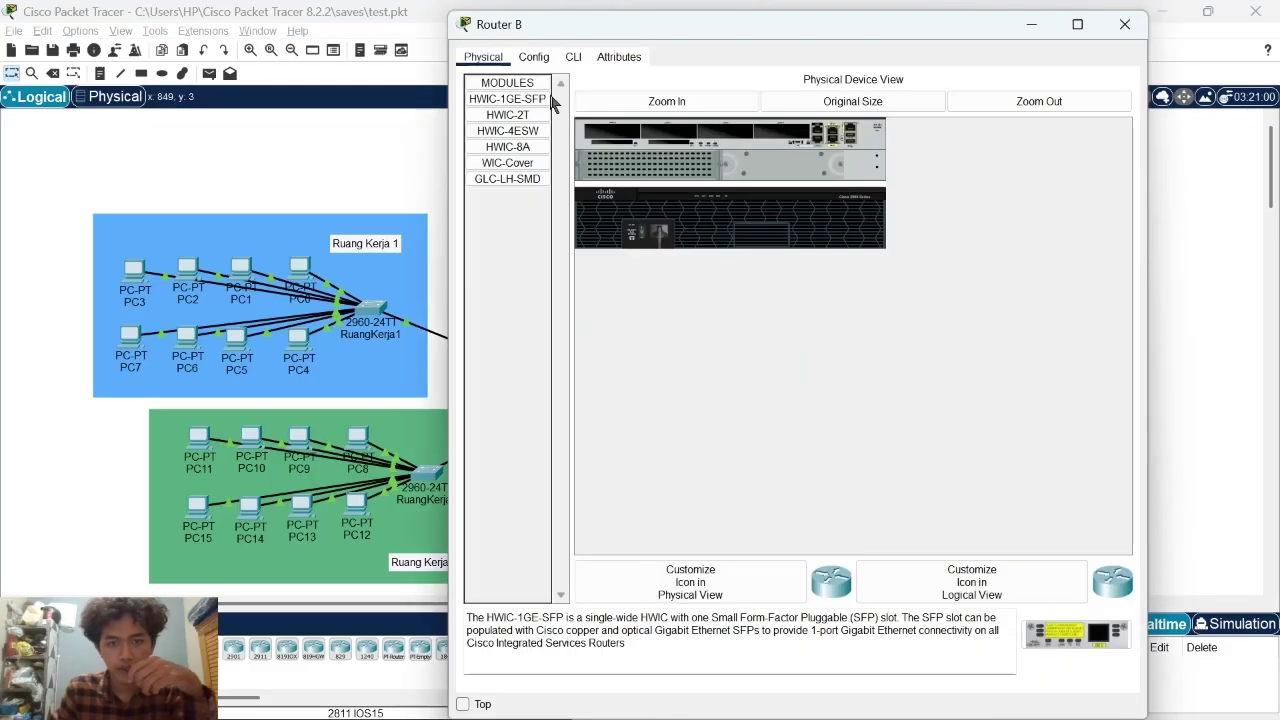
pyautogui.click(572, 57)
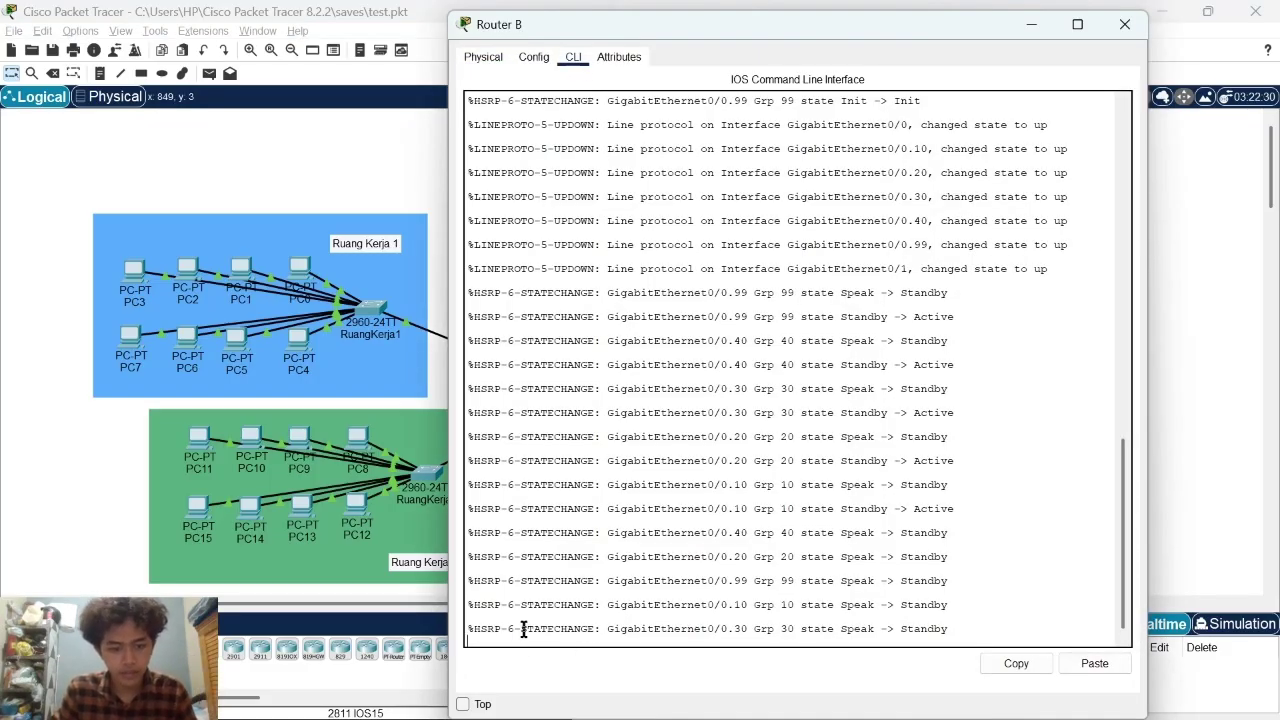
pyautogui.press('Return')
pyautogui.write('enab')
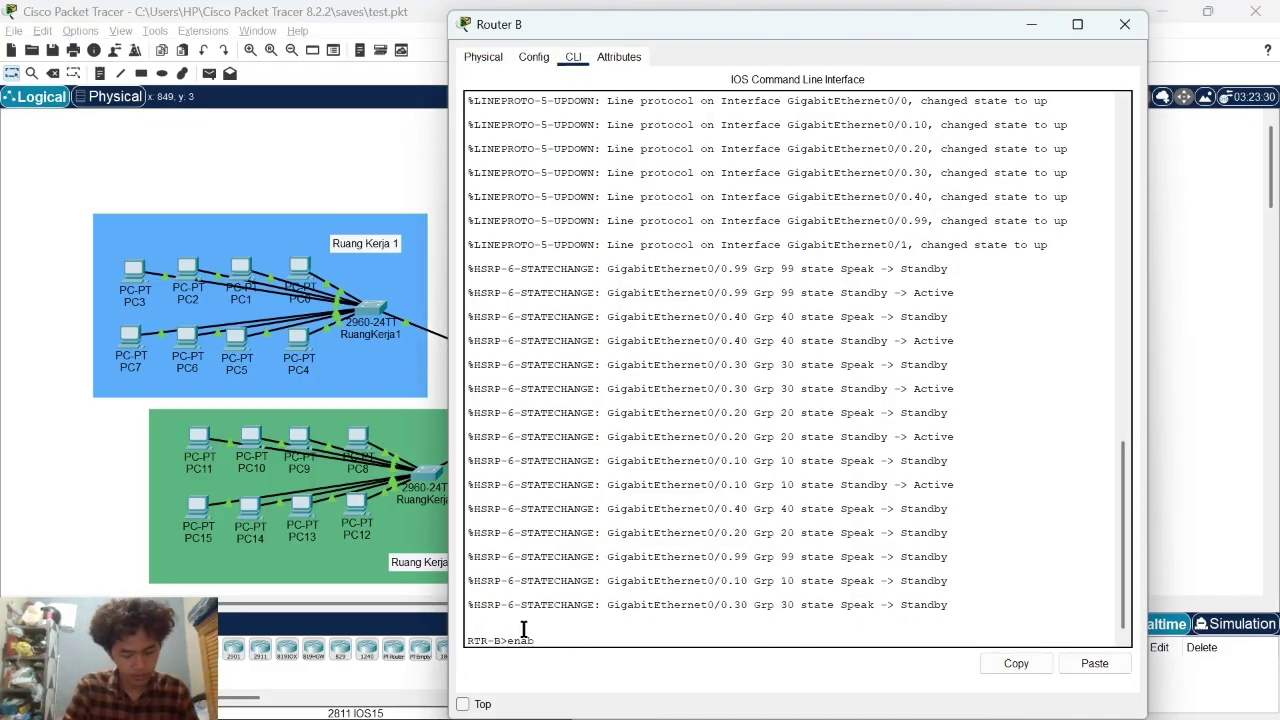
pyautogui.write('le')
pyautogui.press('Return')
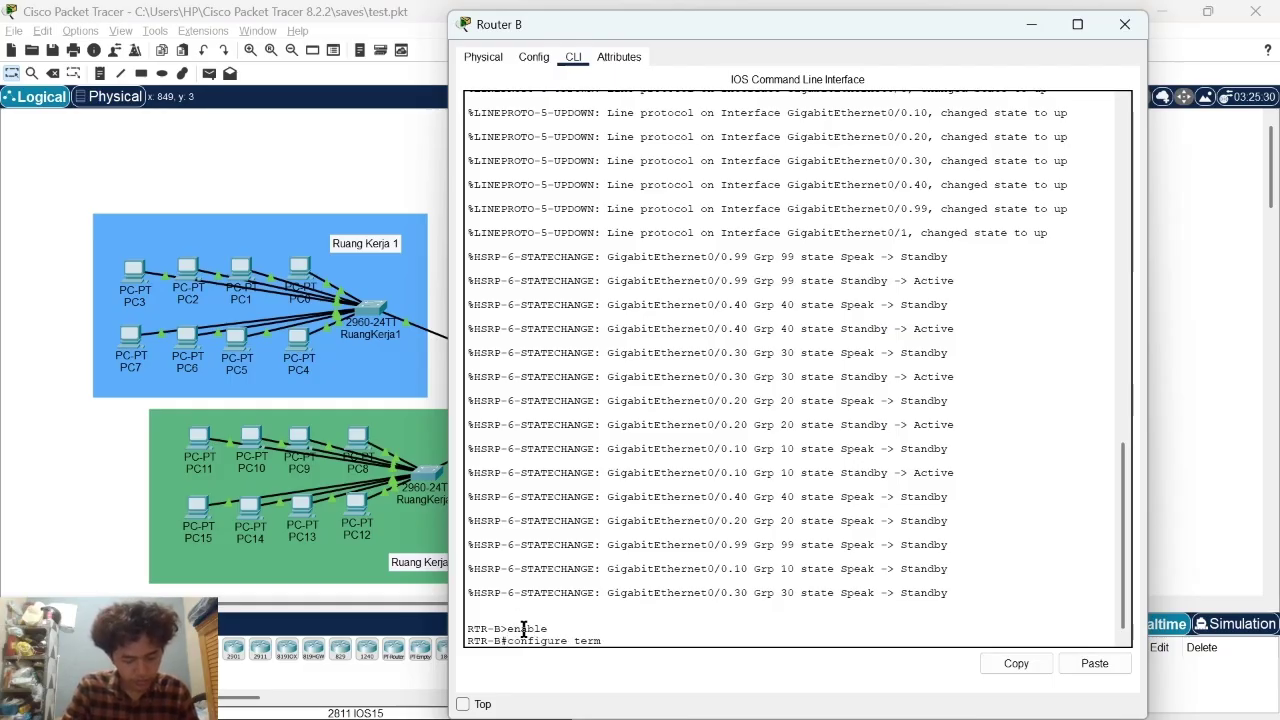
pyautogui.write('configure terminal')
pyautogui.press('Return')
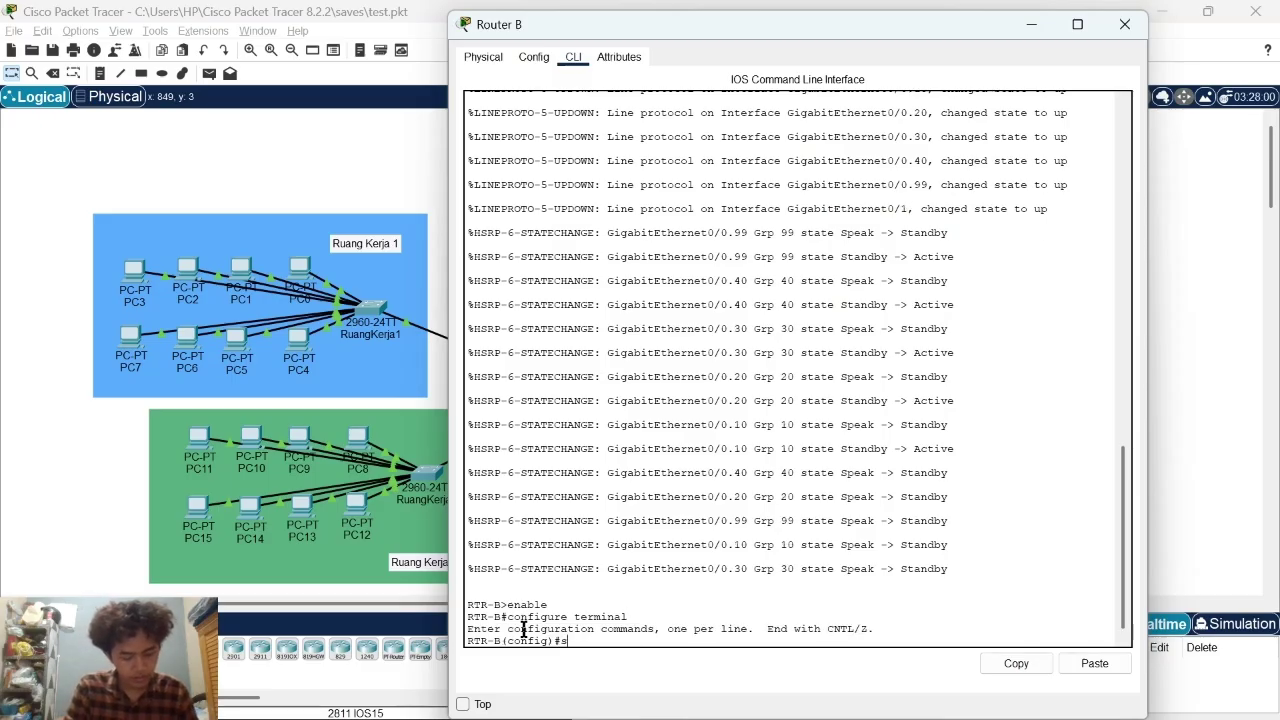
pyautogui.write('e')
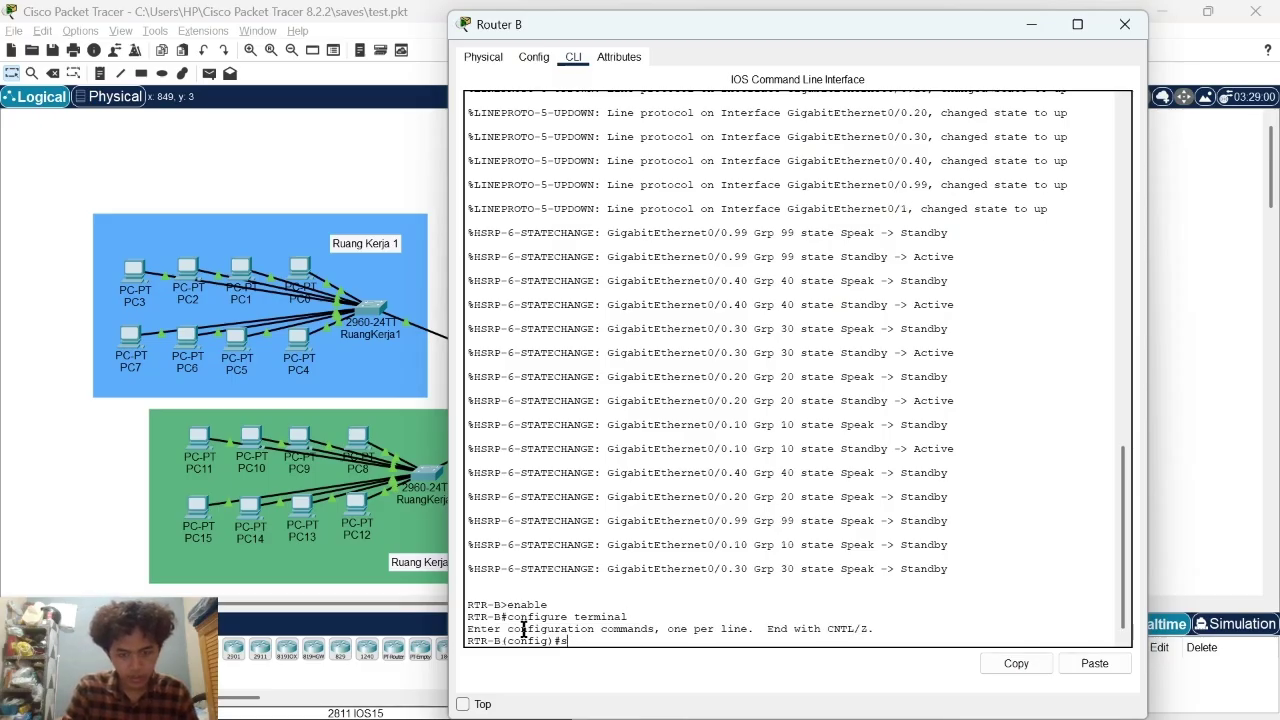
pyautogui.write('x')
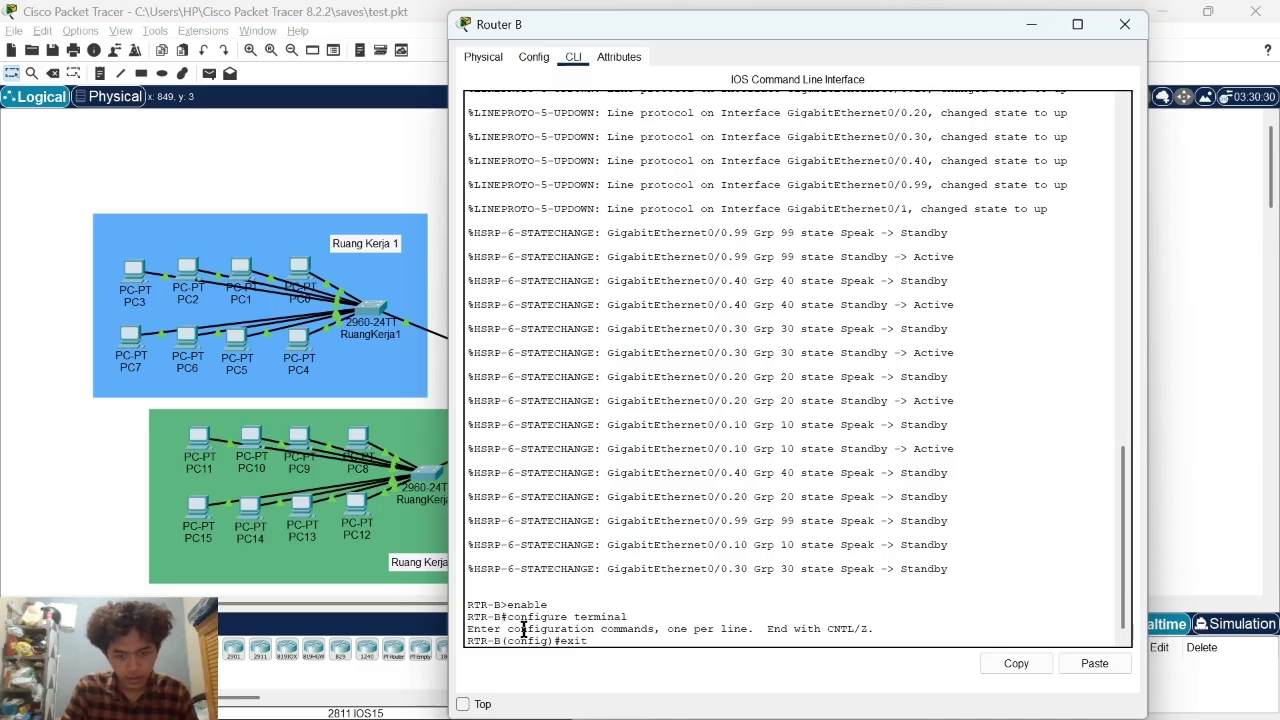
pyautogui.write('it')
pyautogui.press('Return')
# Step: Run show standby brief on Router B and review its HSRP group table, then close the router's window
pyautogui.press('Return')
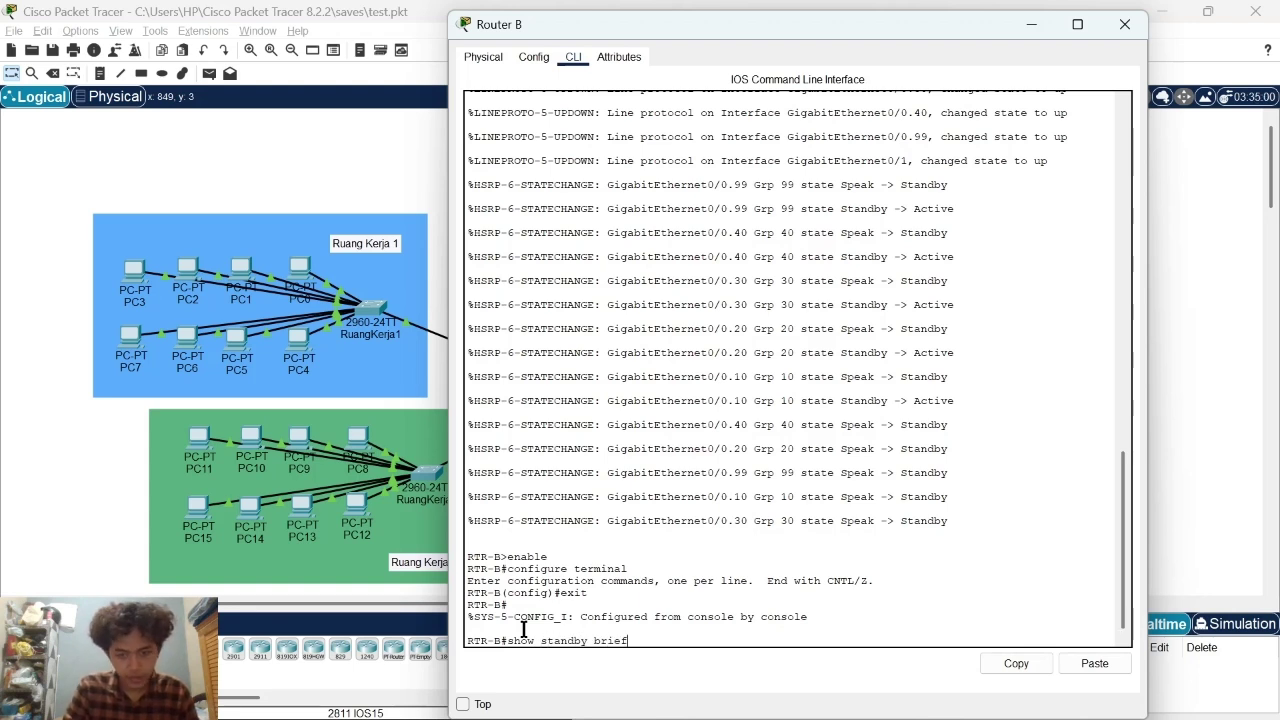
pyautogui.press('Return')
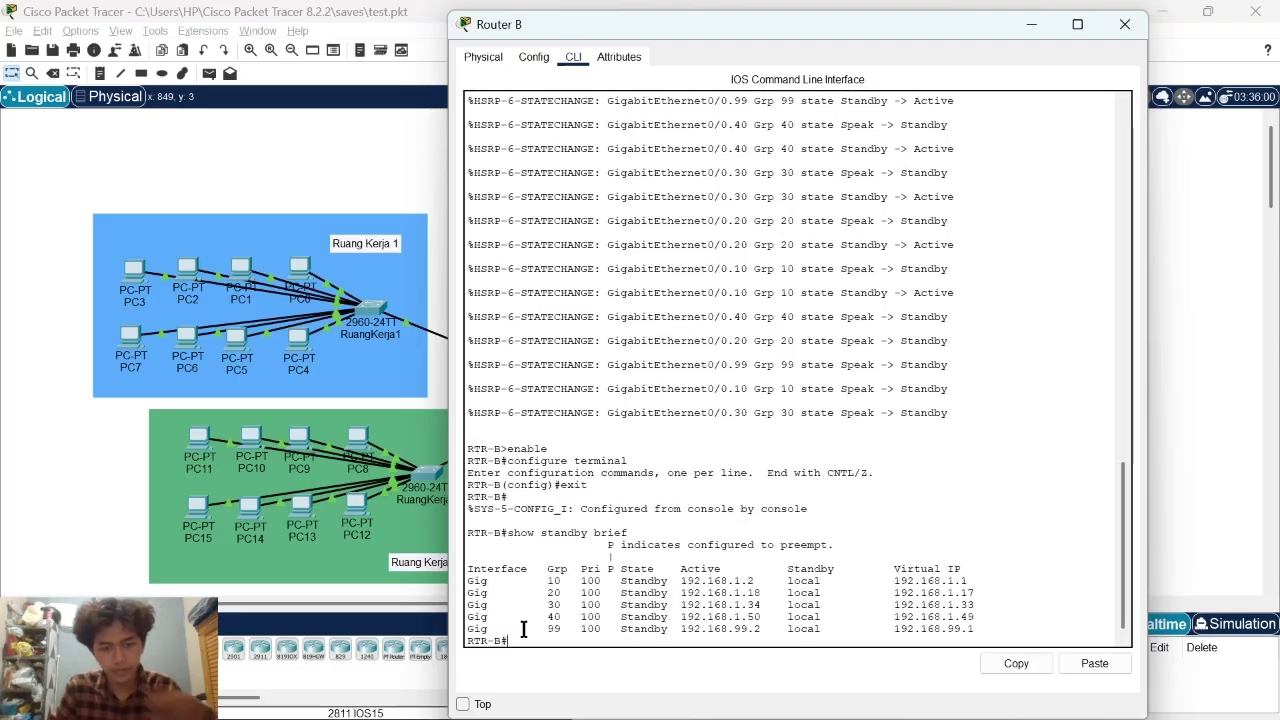
pyautogui.moveTo(467, 581); pyautogui.dragTo(1004, 628)
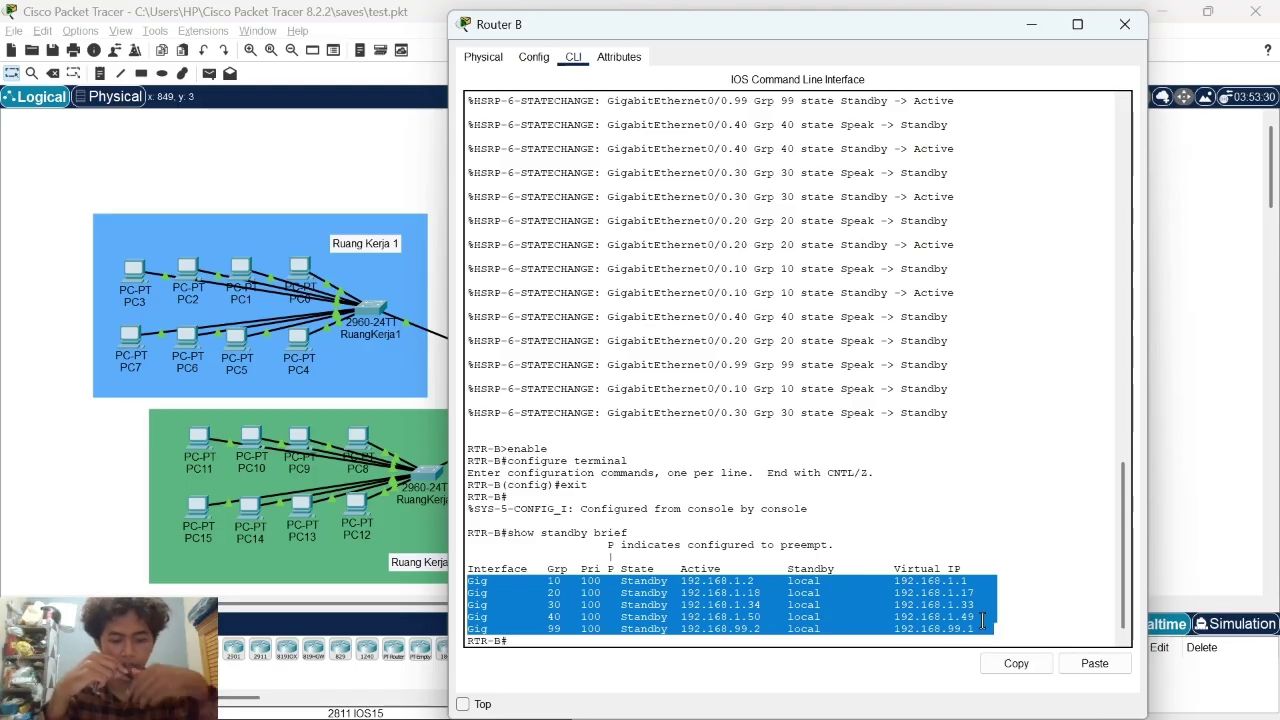
pyautogui.click(1123, 26)
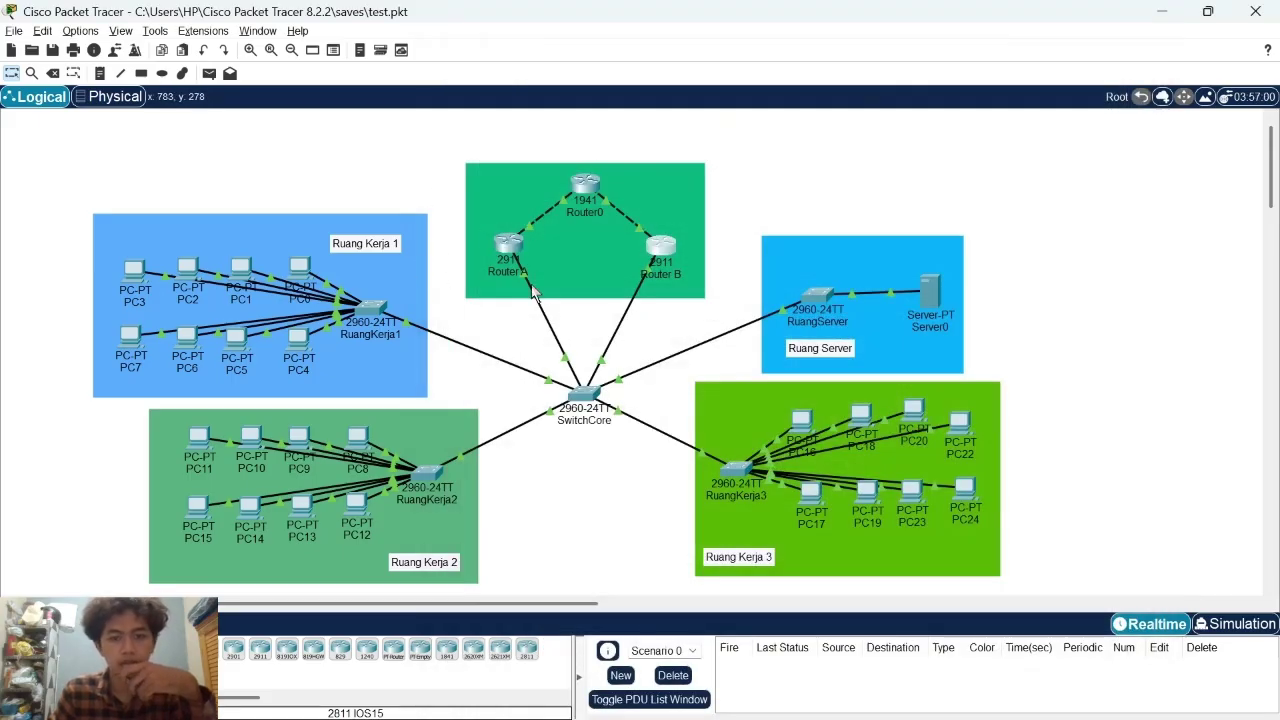
# Step: Run show access-lists ACL_VLAN20_IN on Router A and review the access list's rules, then close the window
pyautogui.click(508, 244)
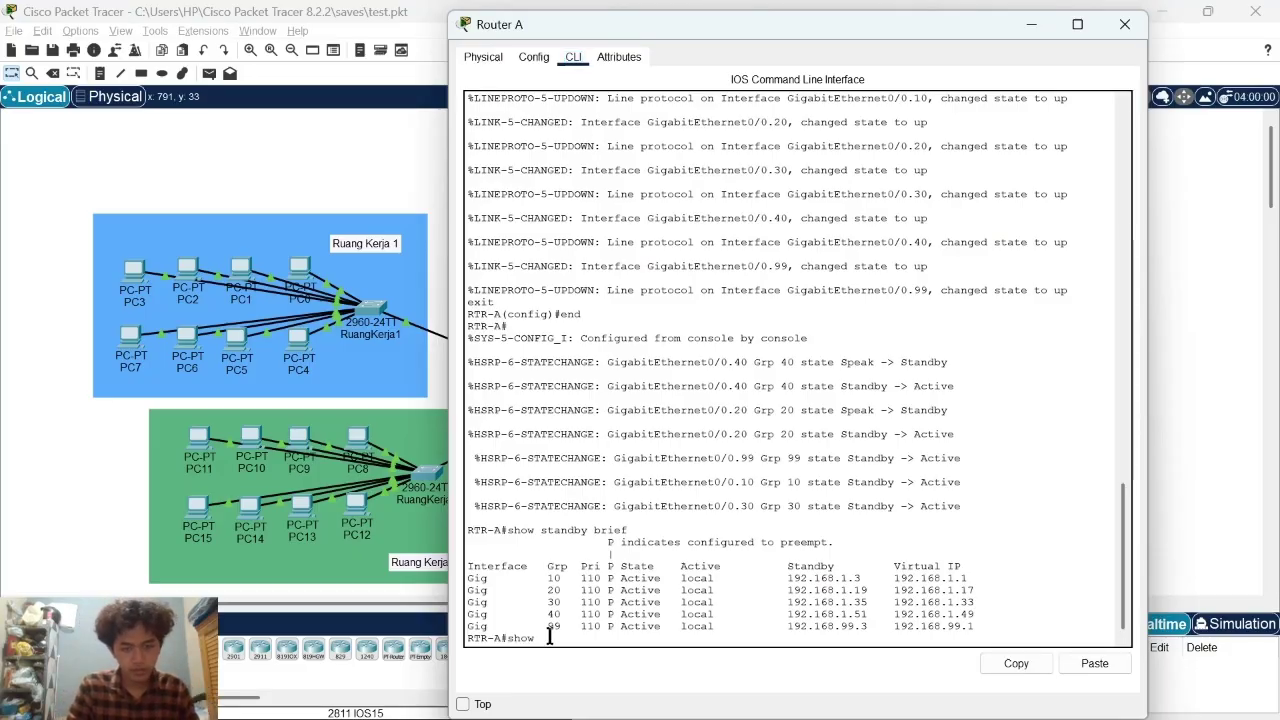
pyautogui.write('show a')
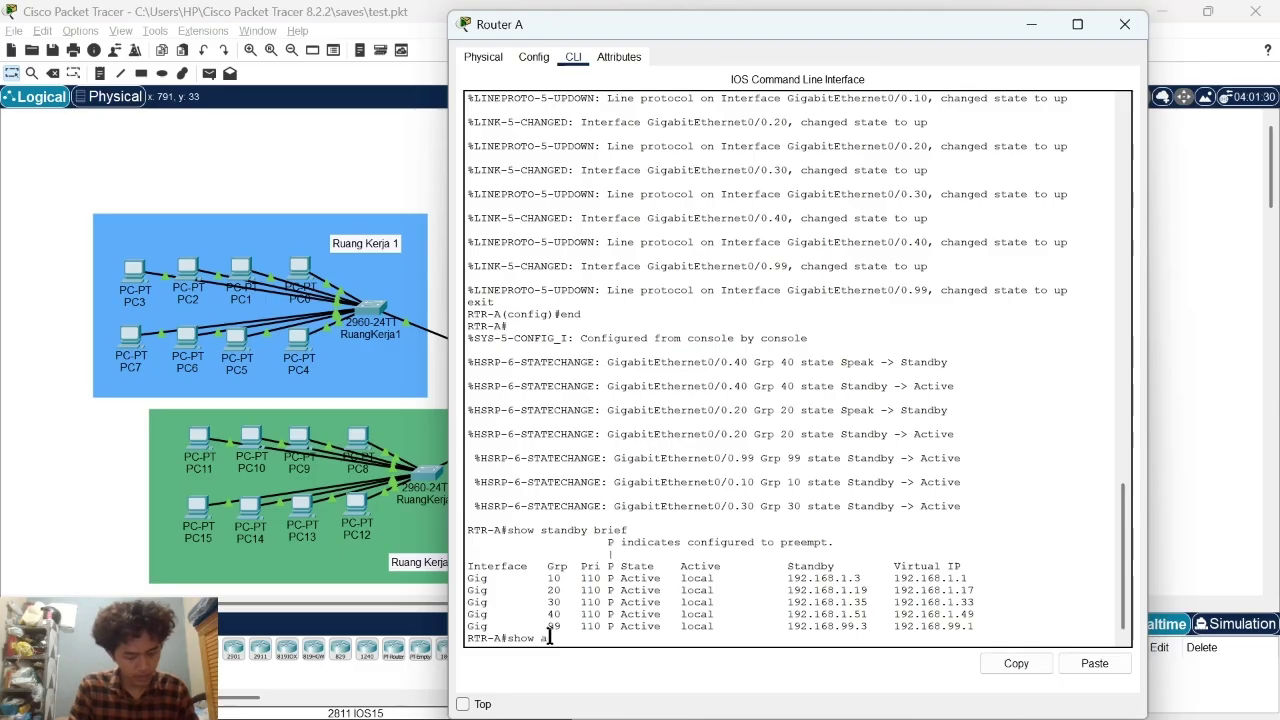
pyautogui.write('ccess')
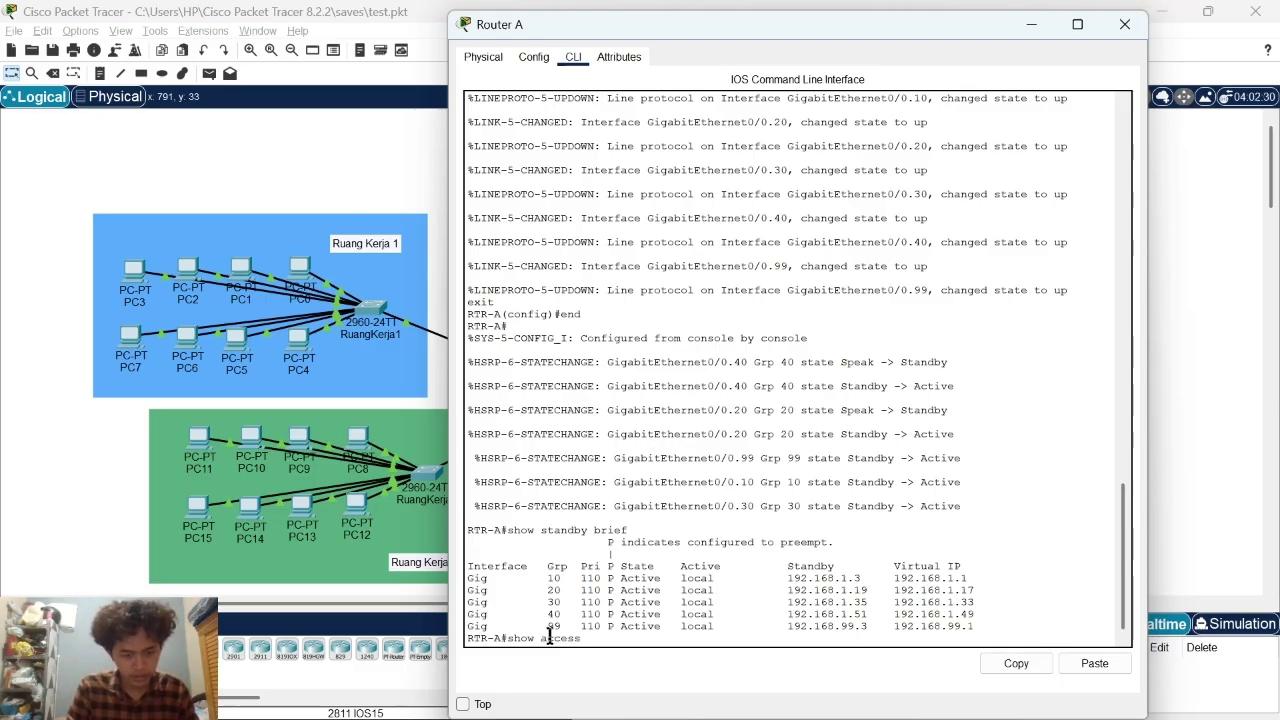
pyautogui.write('-lis')
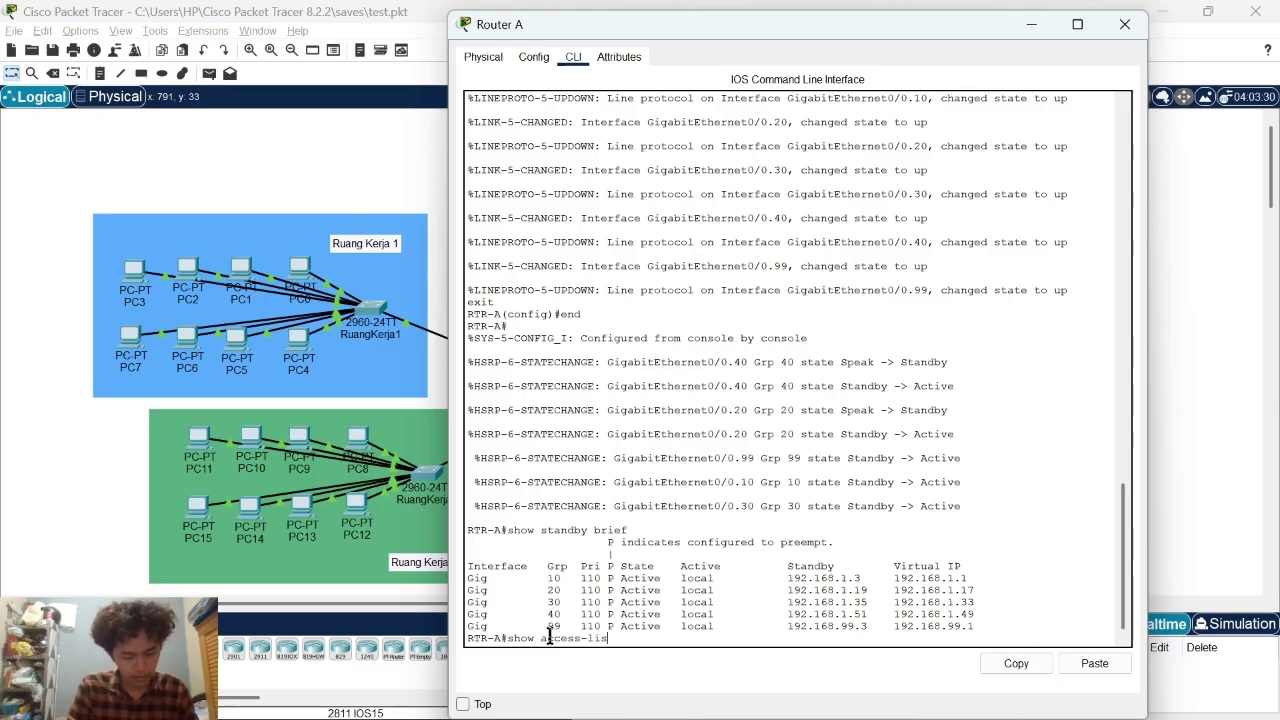
pyautogui.write('ts')
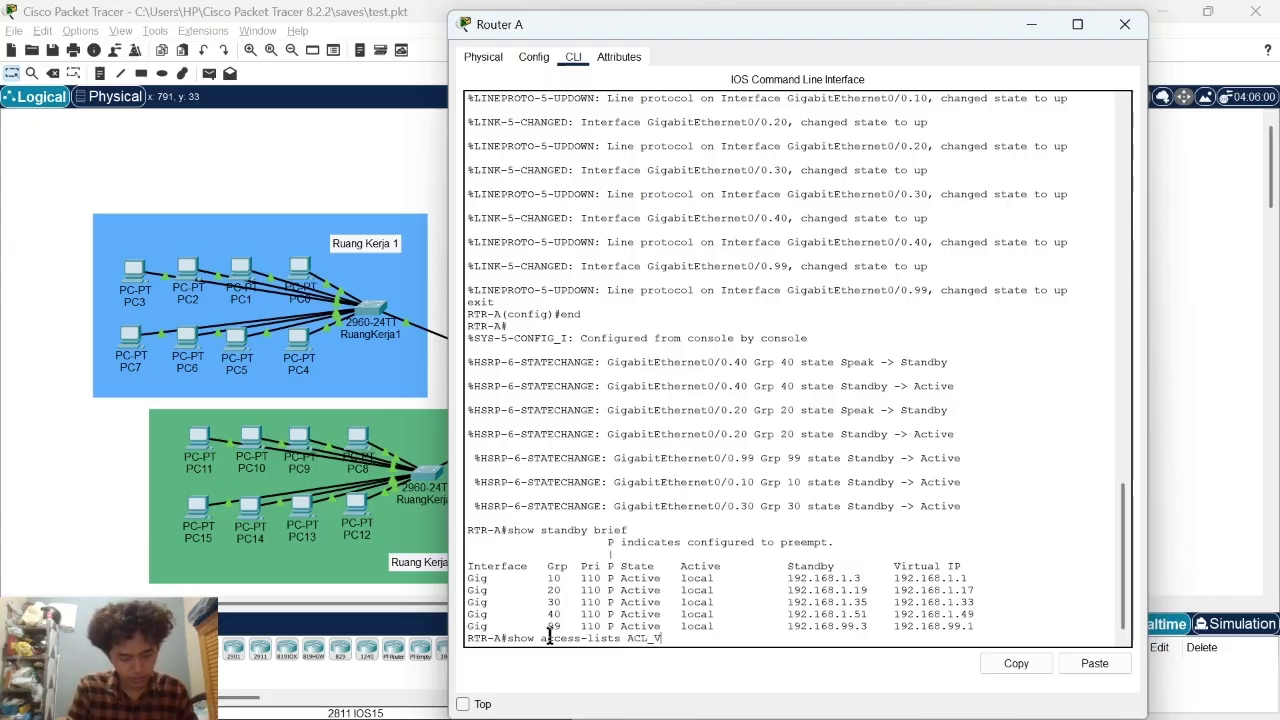
pyautogui.write(' ACL_VLAN')
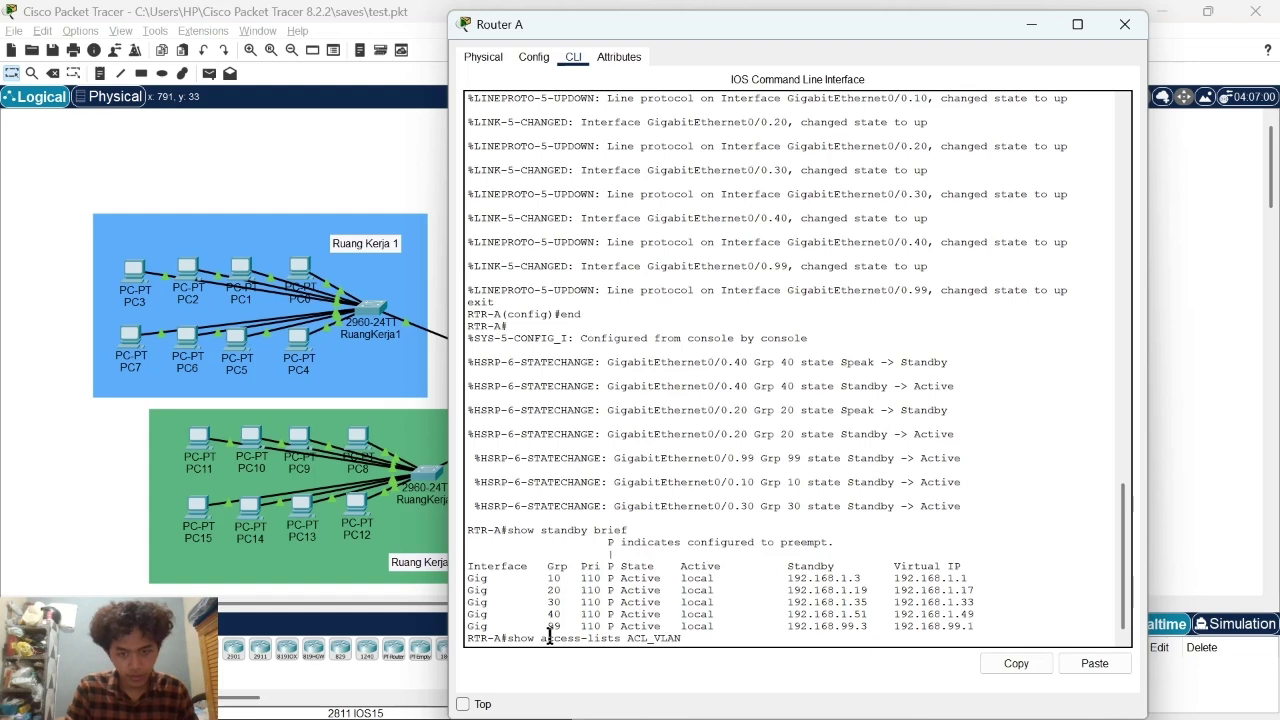
pyautogui.write('_2')
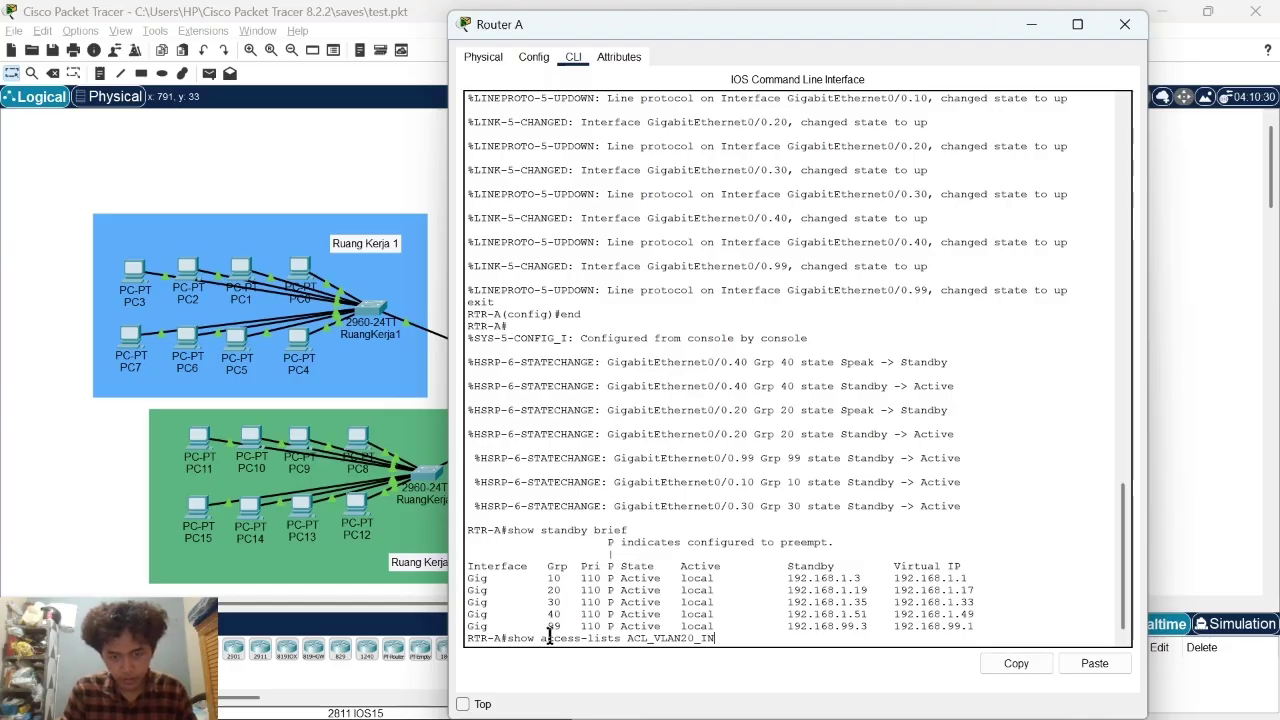
pyautogui.press('Return')
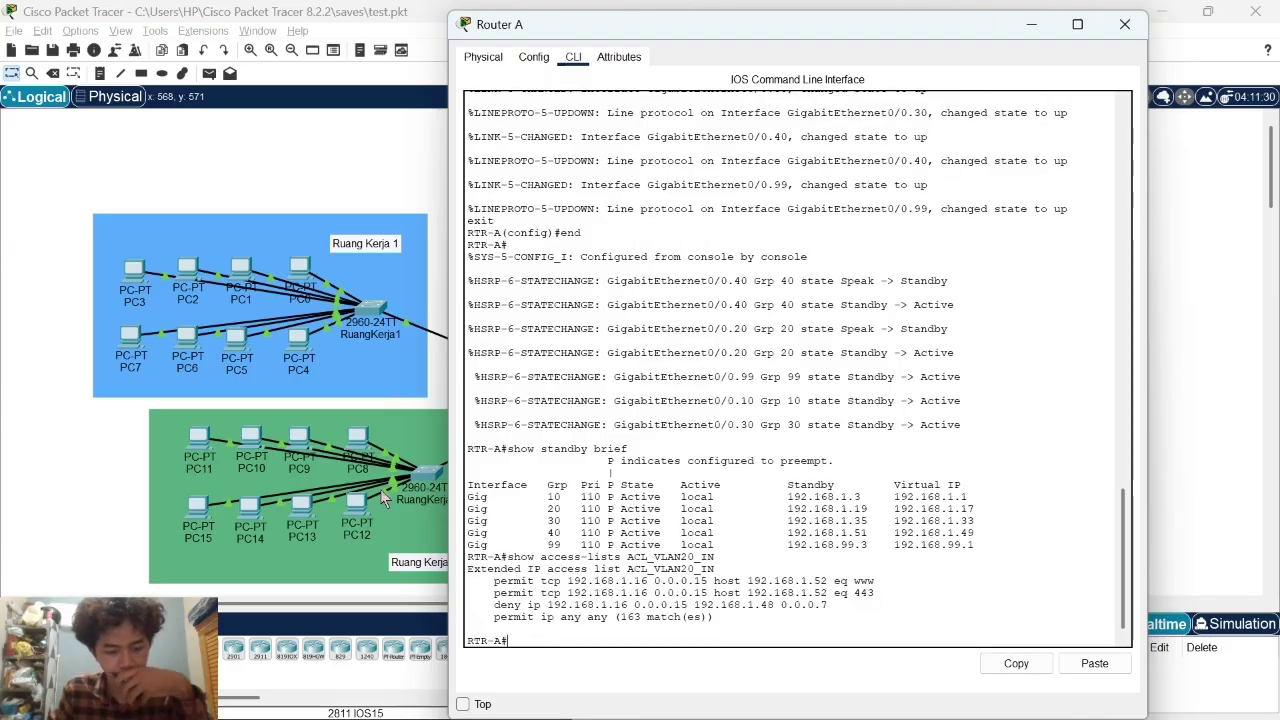
pyautogui.moveTo(474, 572); pyautogui.dragTo(759, 613)
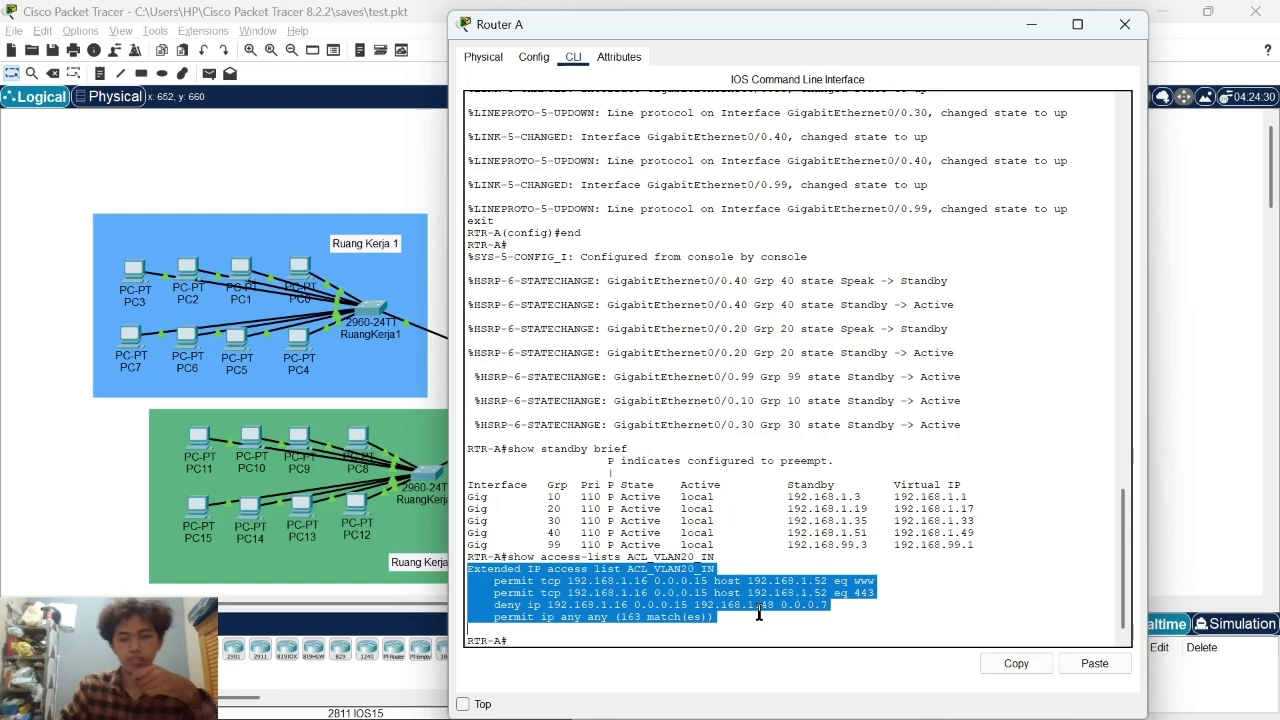
pyautogui.click(1124, 24)
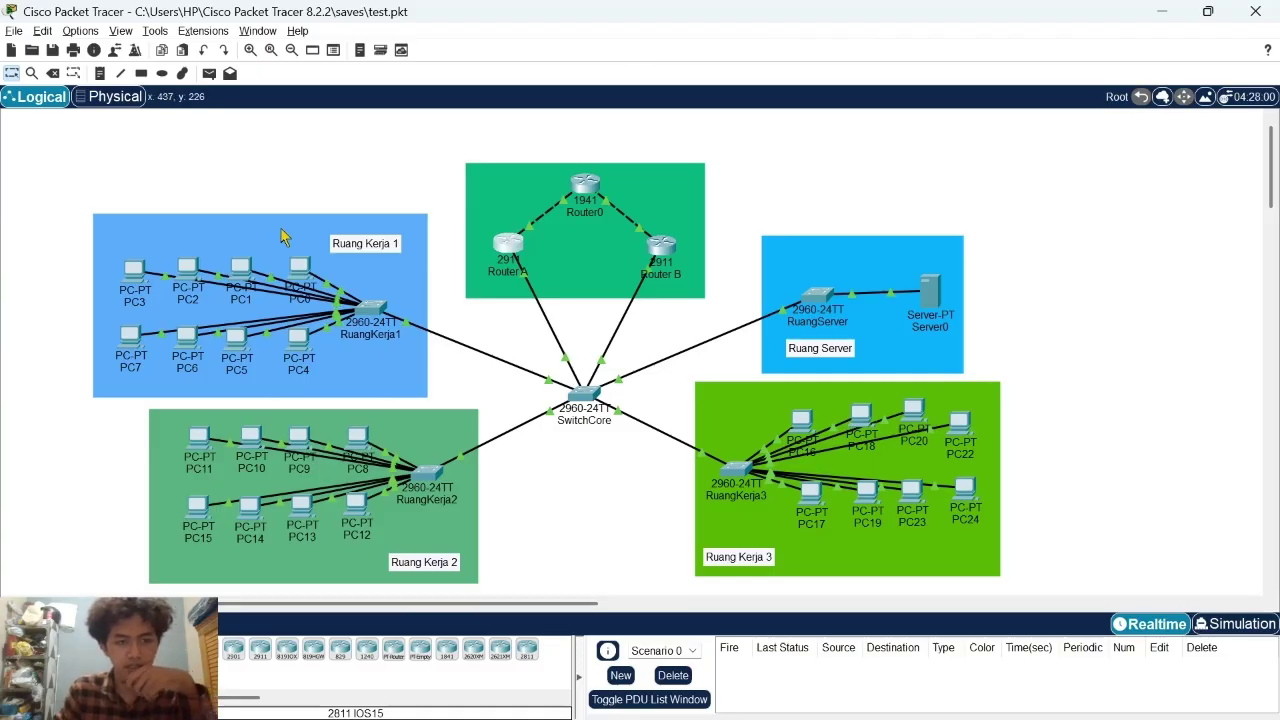
# Step: Send simple PDUs from PC20 to PC13 and from PC0 to PC1 to test connectivity
pyautogui.click(209, 74)
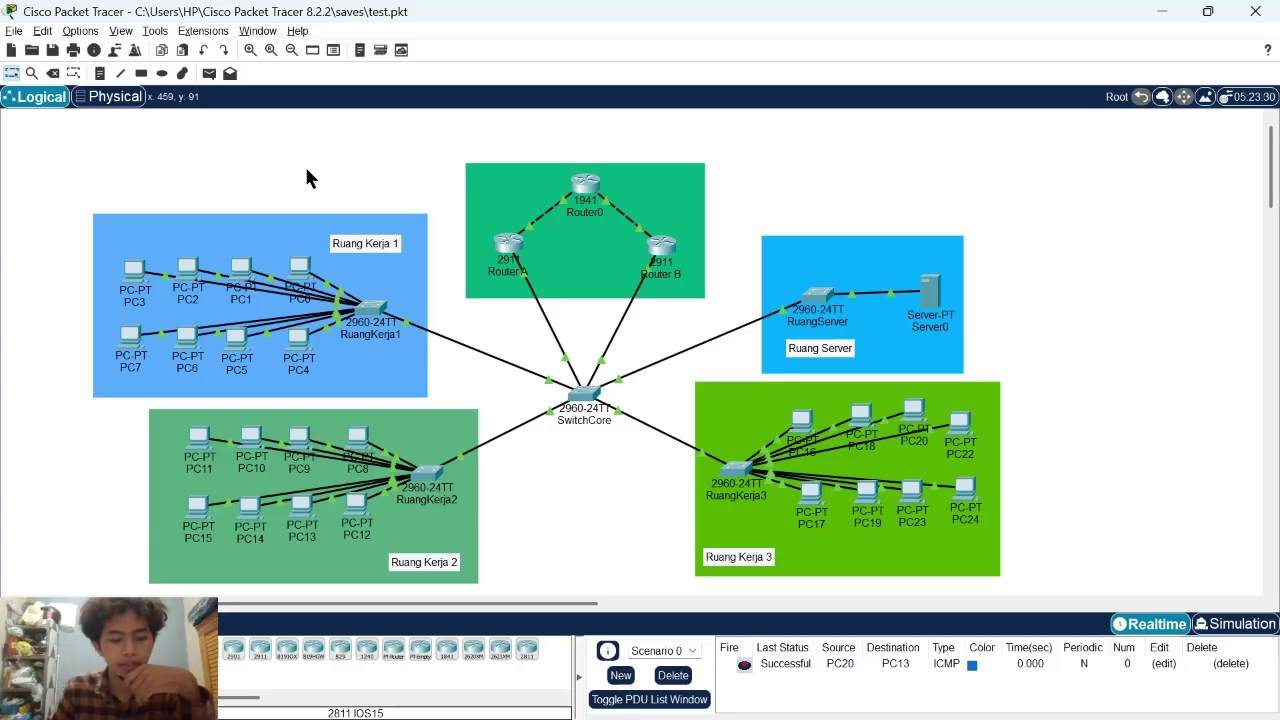
pyautogui.click(210, 77)
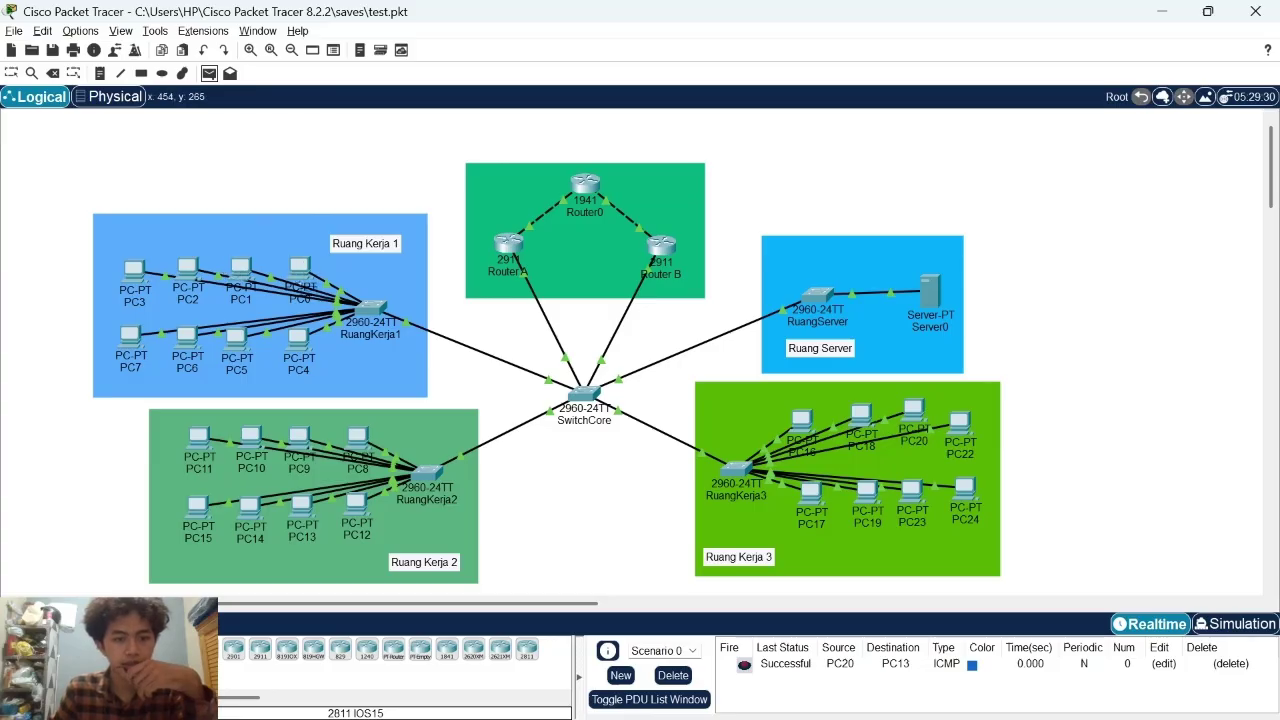
pyautogui.moveTo(300, 270)
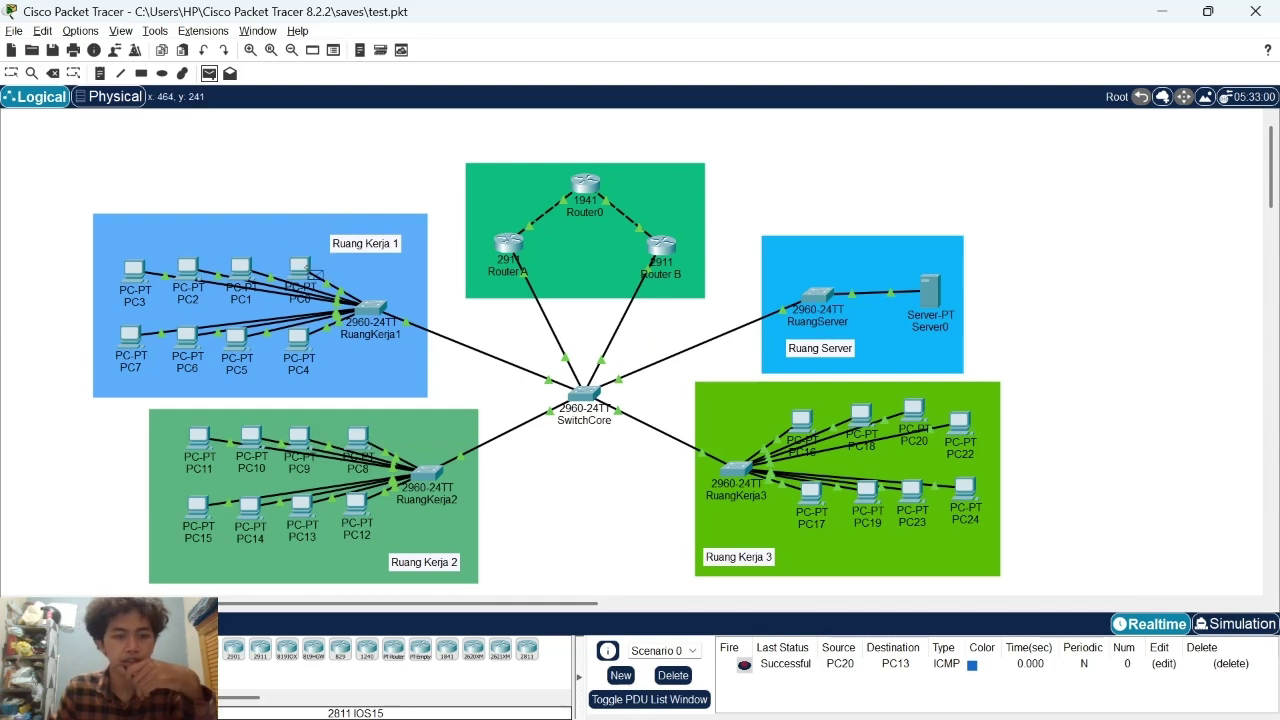
pyautogui.click(300, 268)
pyautogui.click(240, 270)
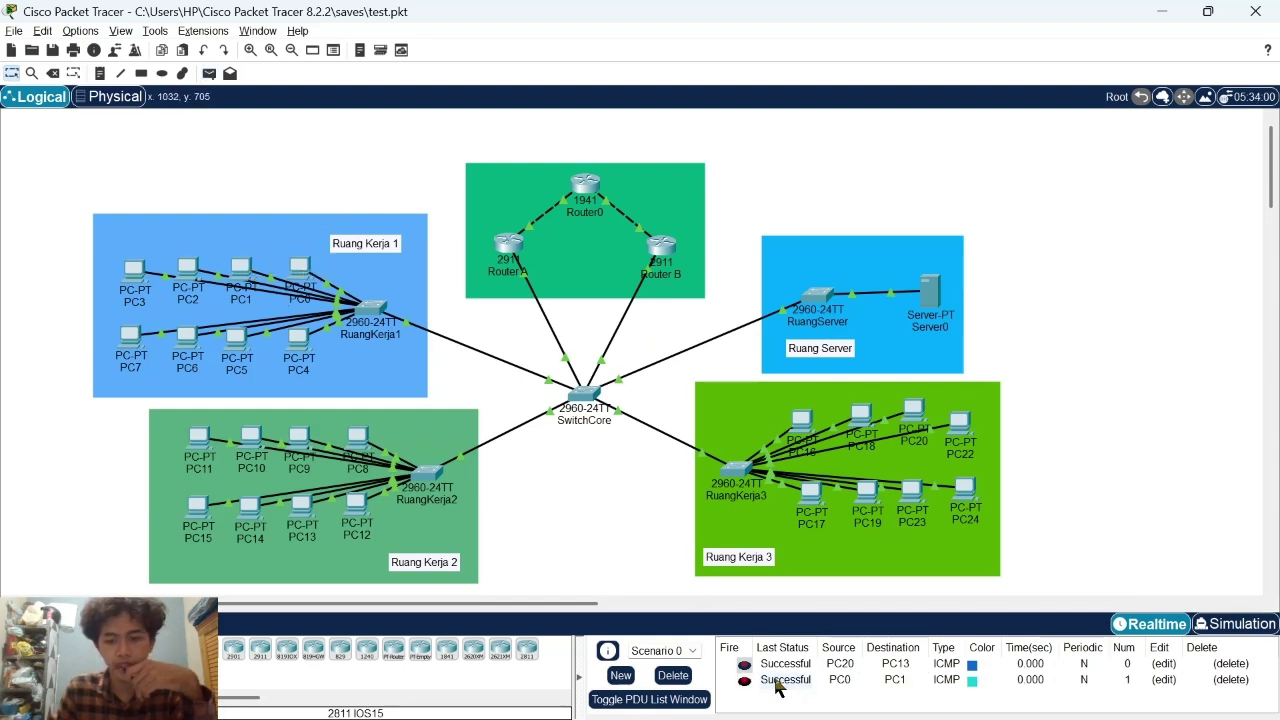
# Step: Send a simple PDU from PC8 to PC9 within Ruang Kerja 2
pyautogui.press('p')
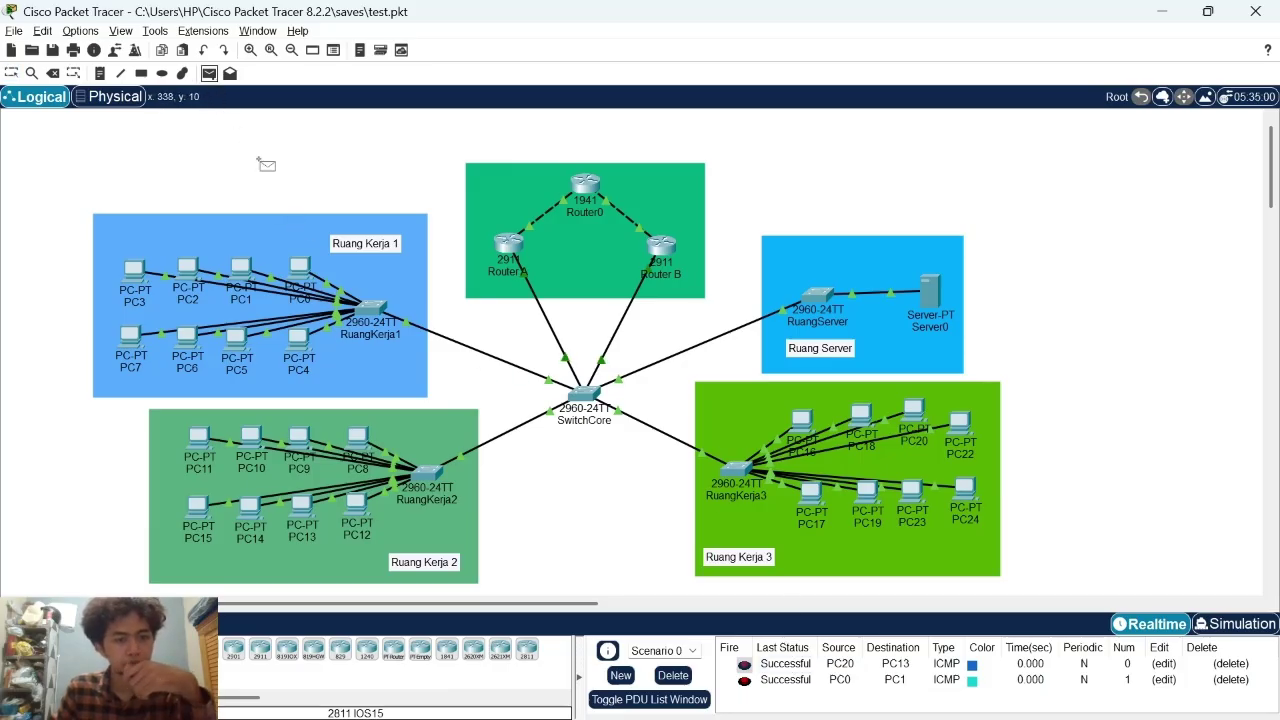
pyautogui.click(358, 440)
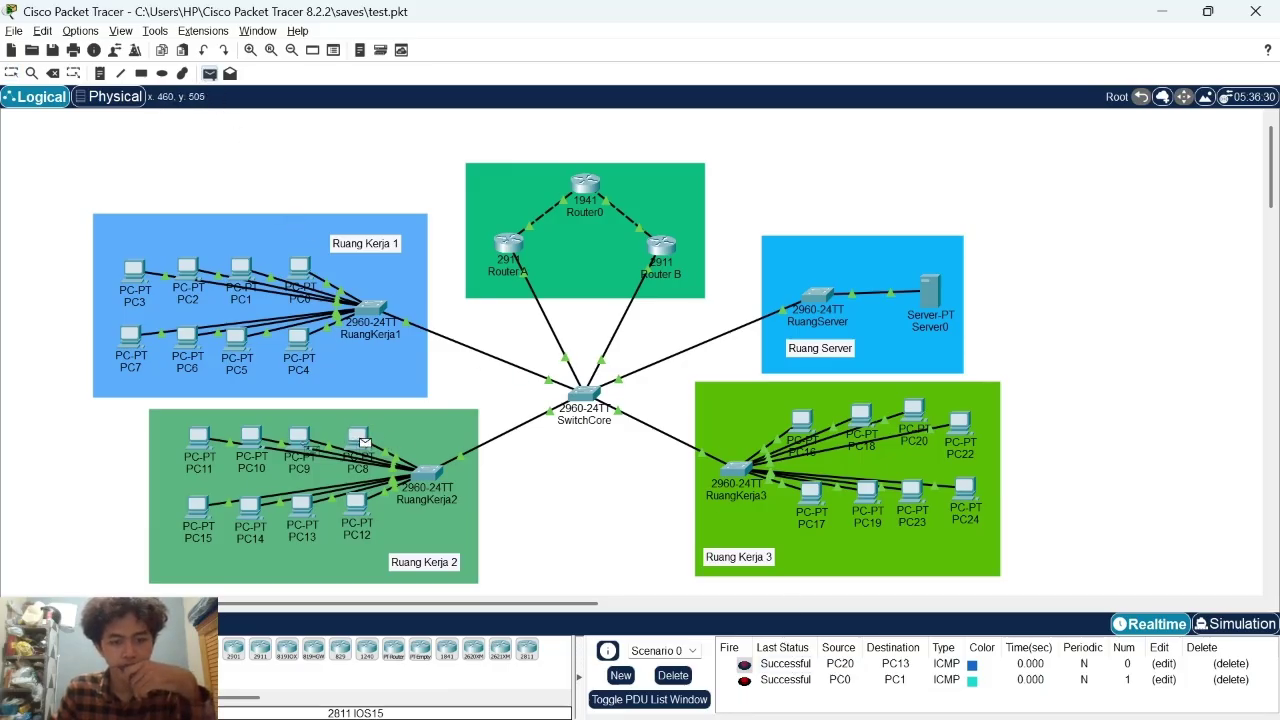
pyautogui.click(299, 438)
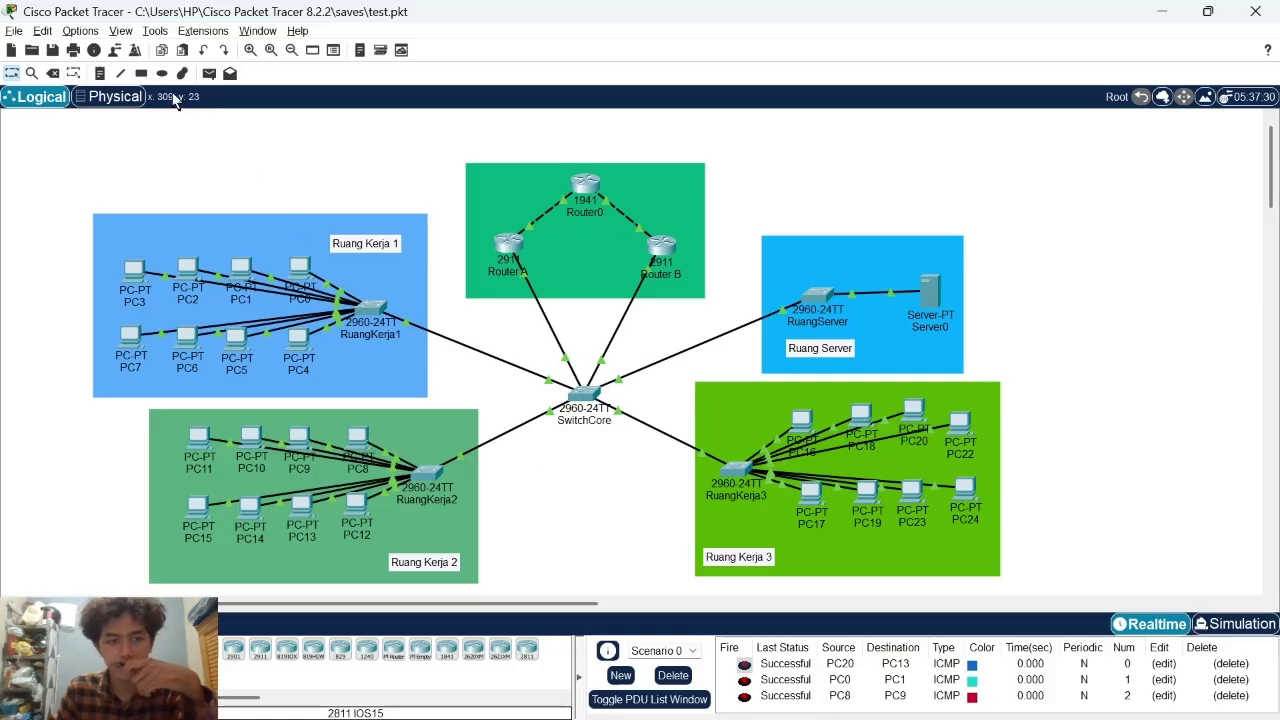
# Step: Send simple PDUs from PC16 to PC18 and from PC0 to PC14 to test connectivity
pyautogui.click(209, 73)
pyautogui.click(802, 421)
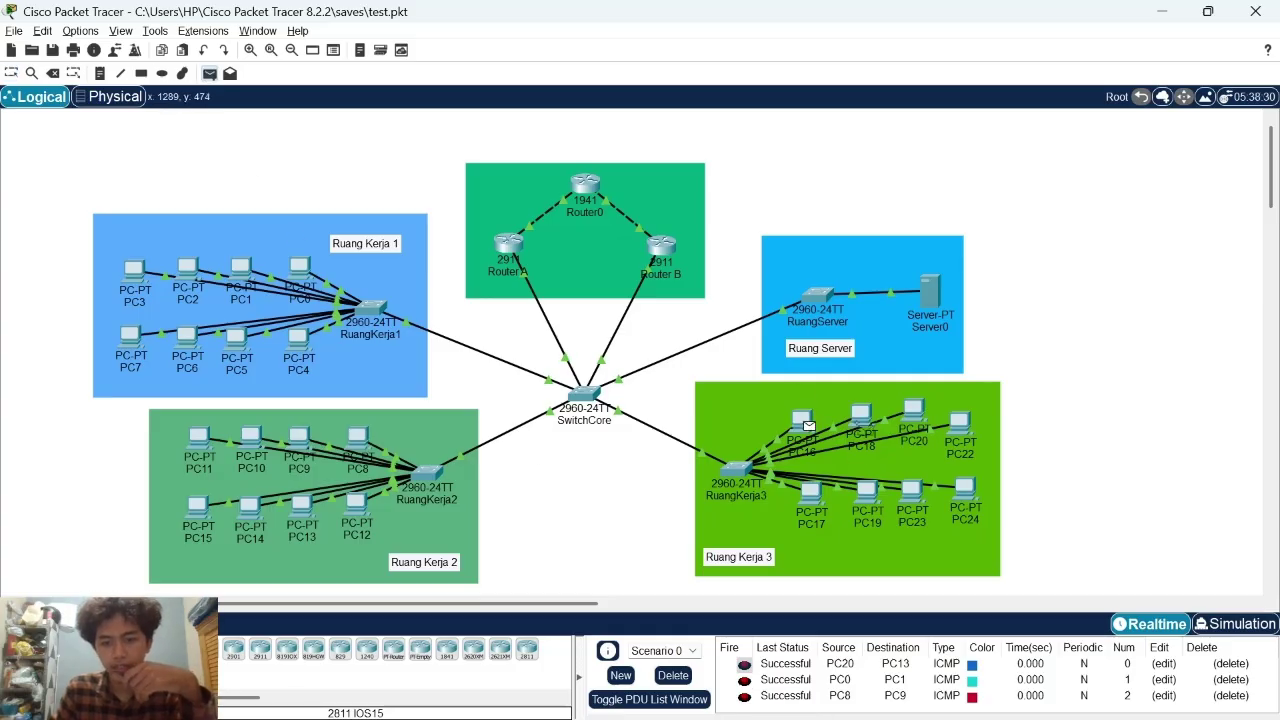
pyautogui.click(862, 414)
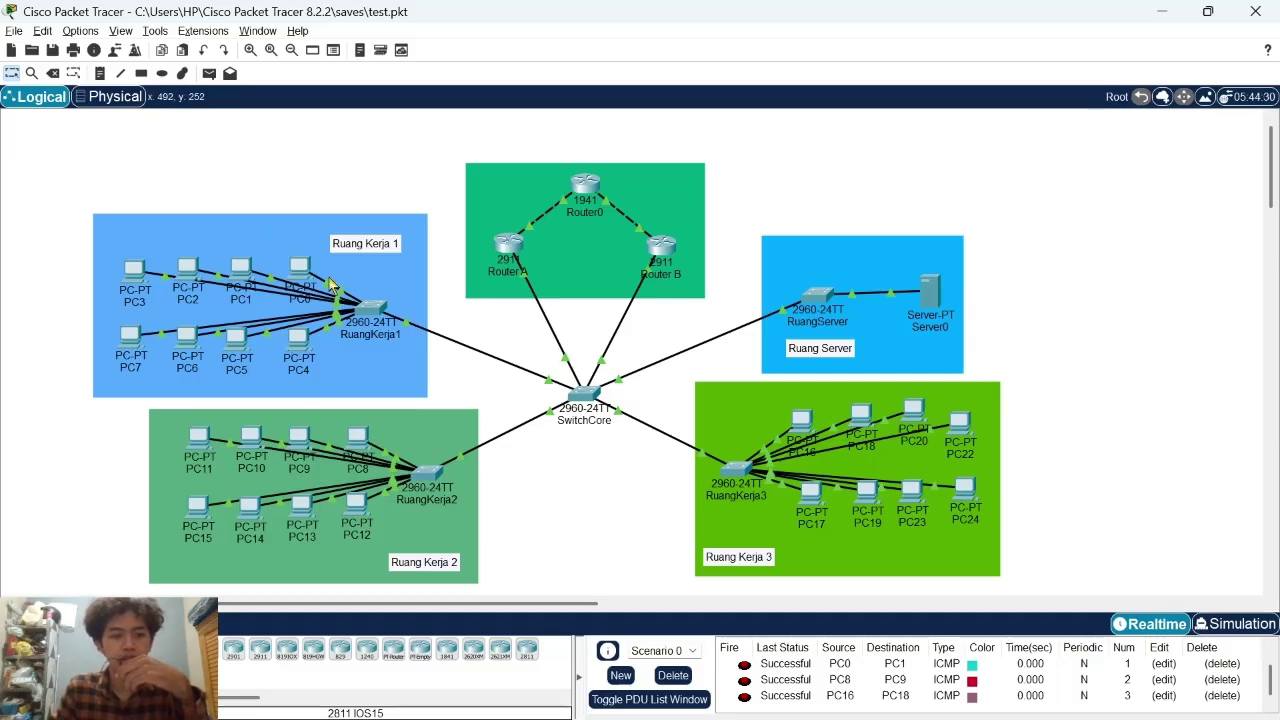
pyautogui.click(209, 73)
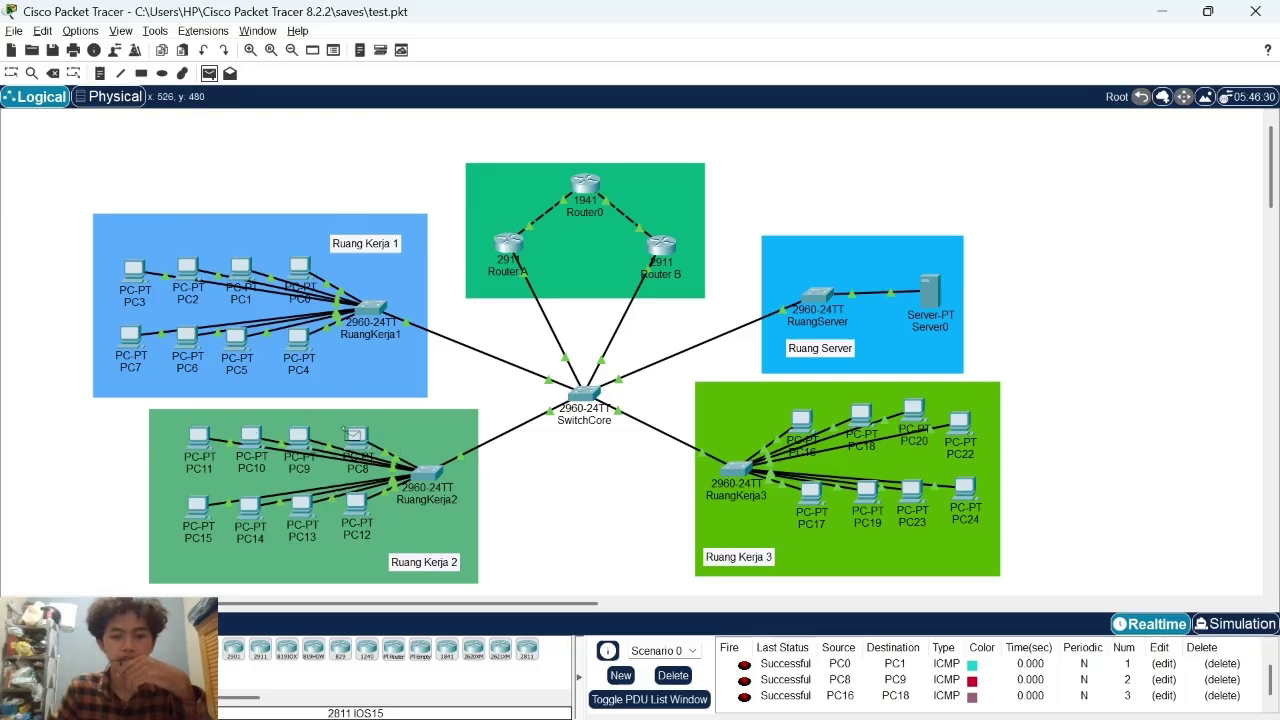
pyautogui.click(300, 268)
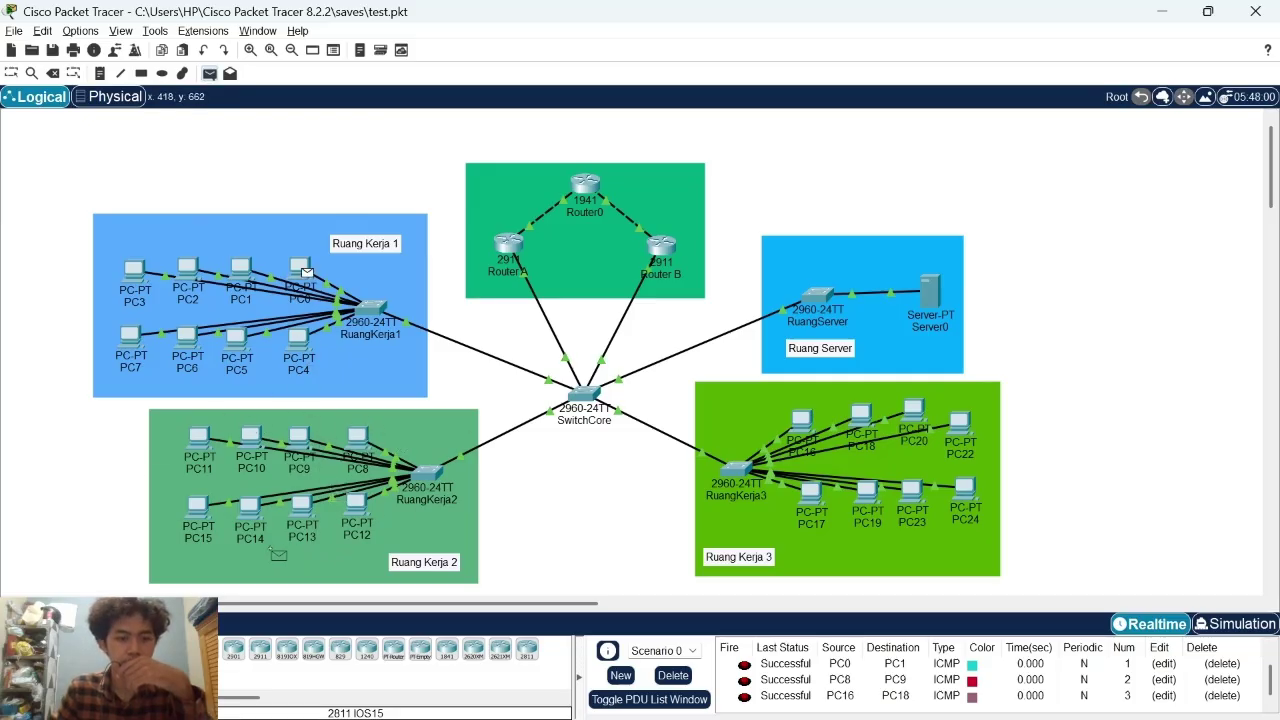
pyautogui.click(250, 510)
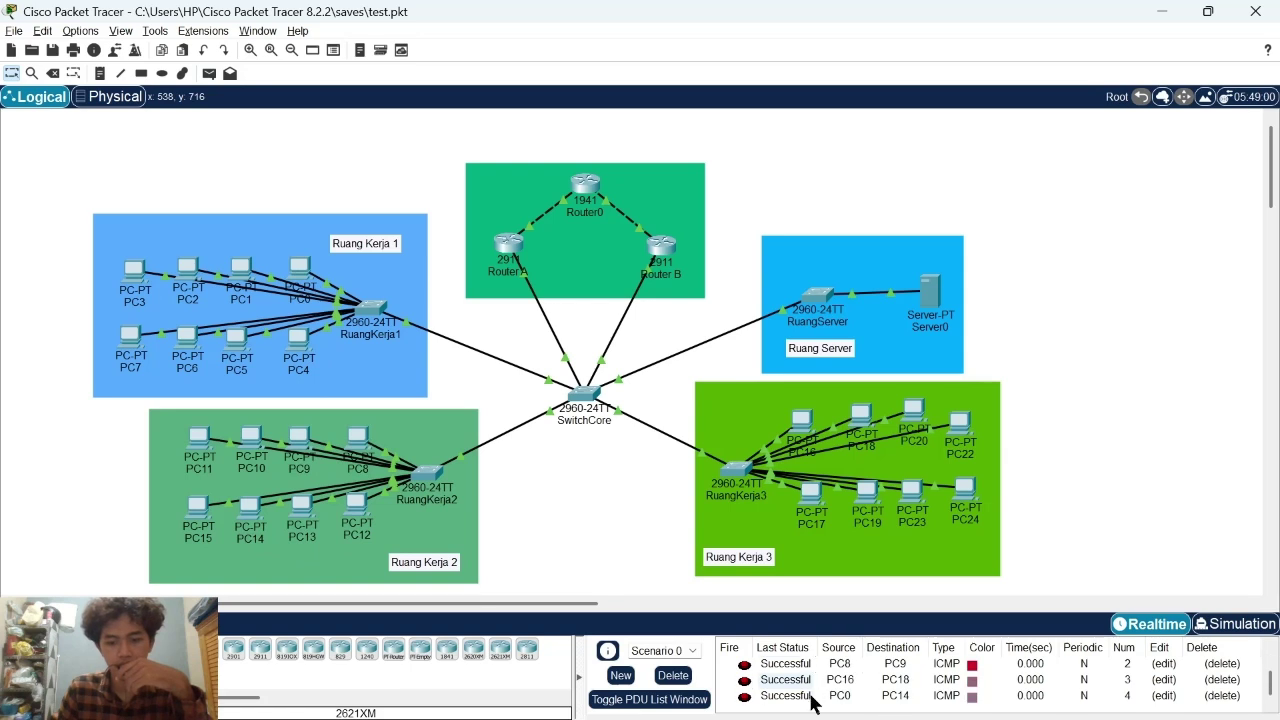
# Step: Send simple PDUs from PC6 to PC19 and from PC11 to PC22, checking the result in the PDU list
pyautogui.click(209, 75)
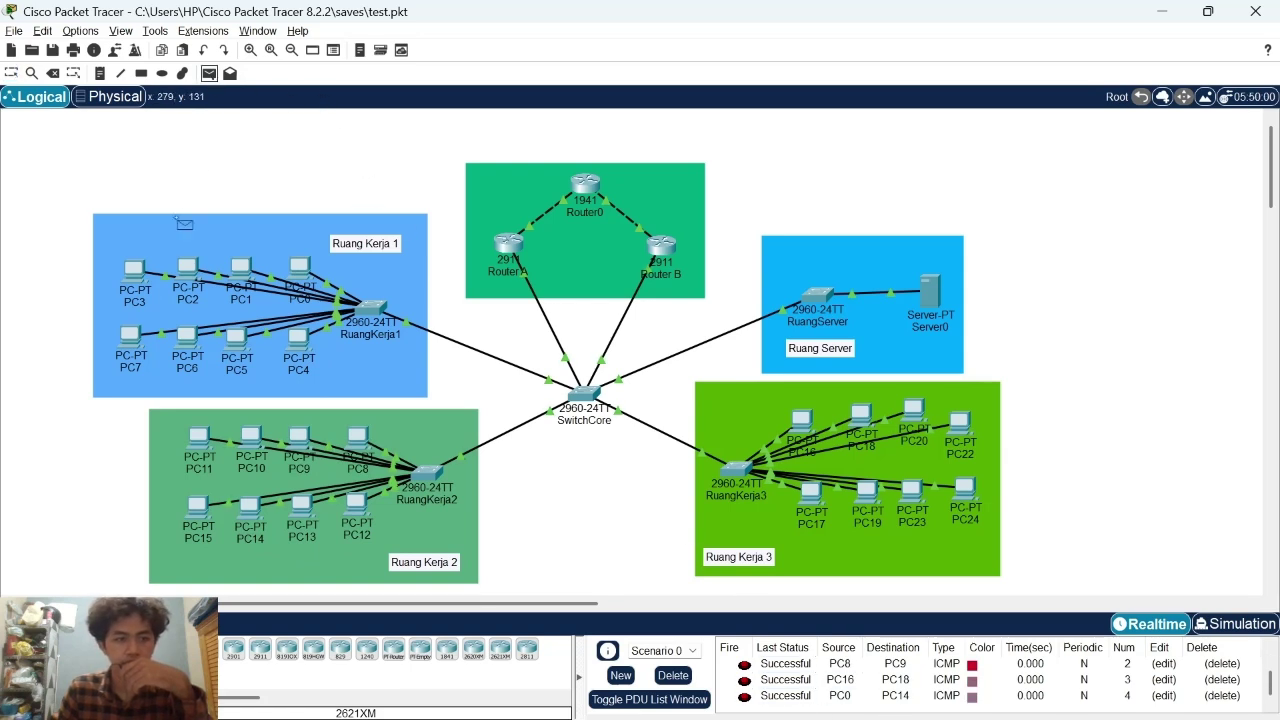
pyautogui.click(186, 338)
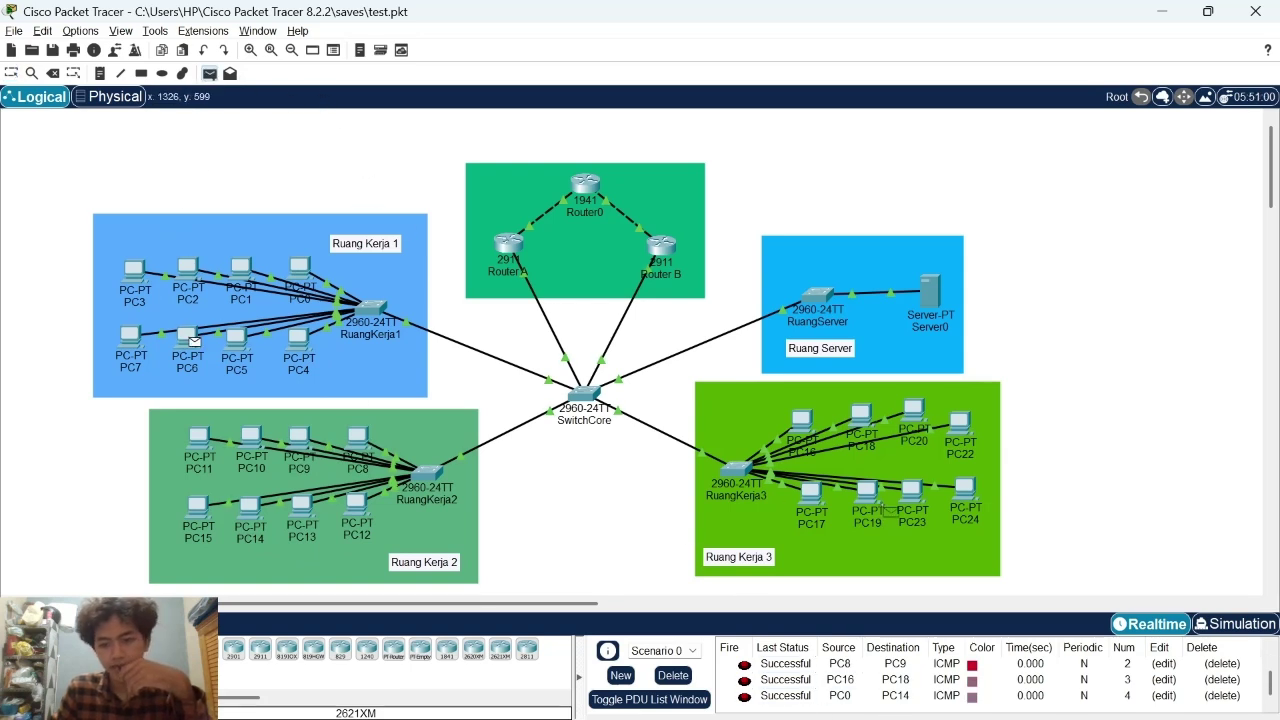
pyautogui.click(867, 490)
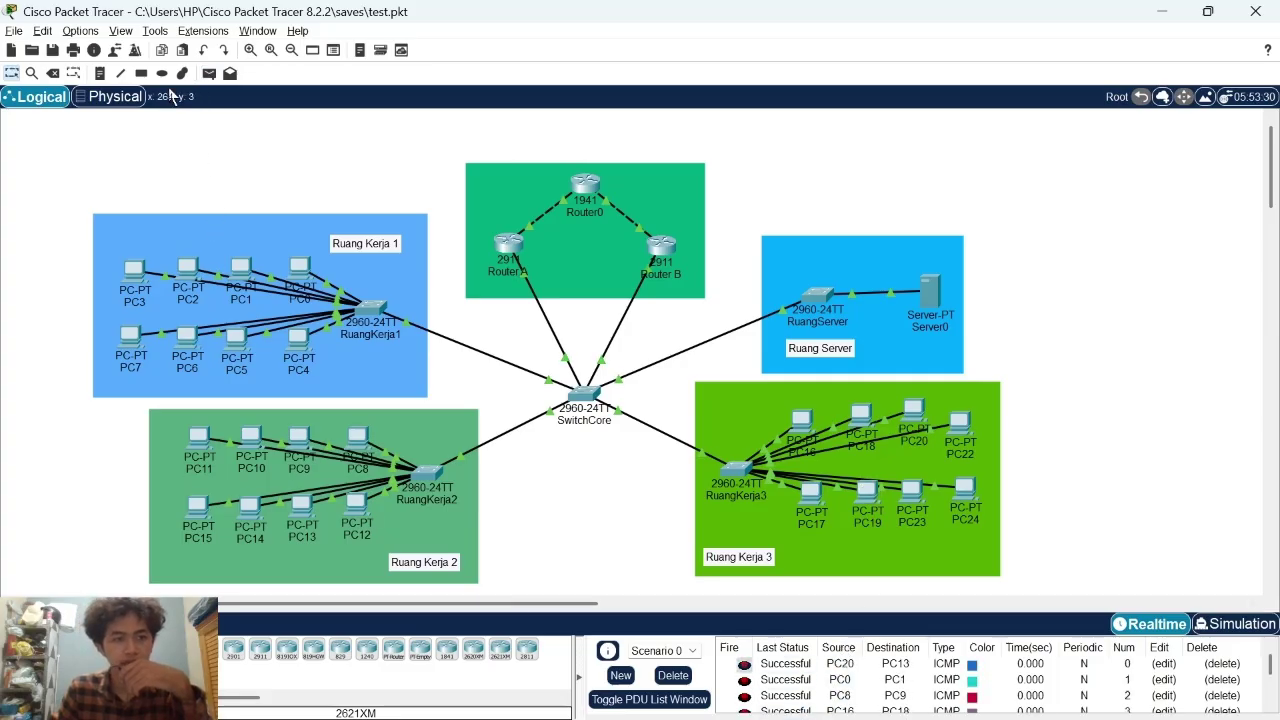
pyautogui.scroll(-2, 790, 700)
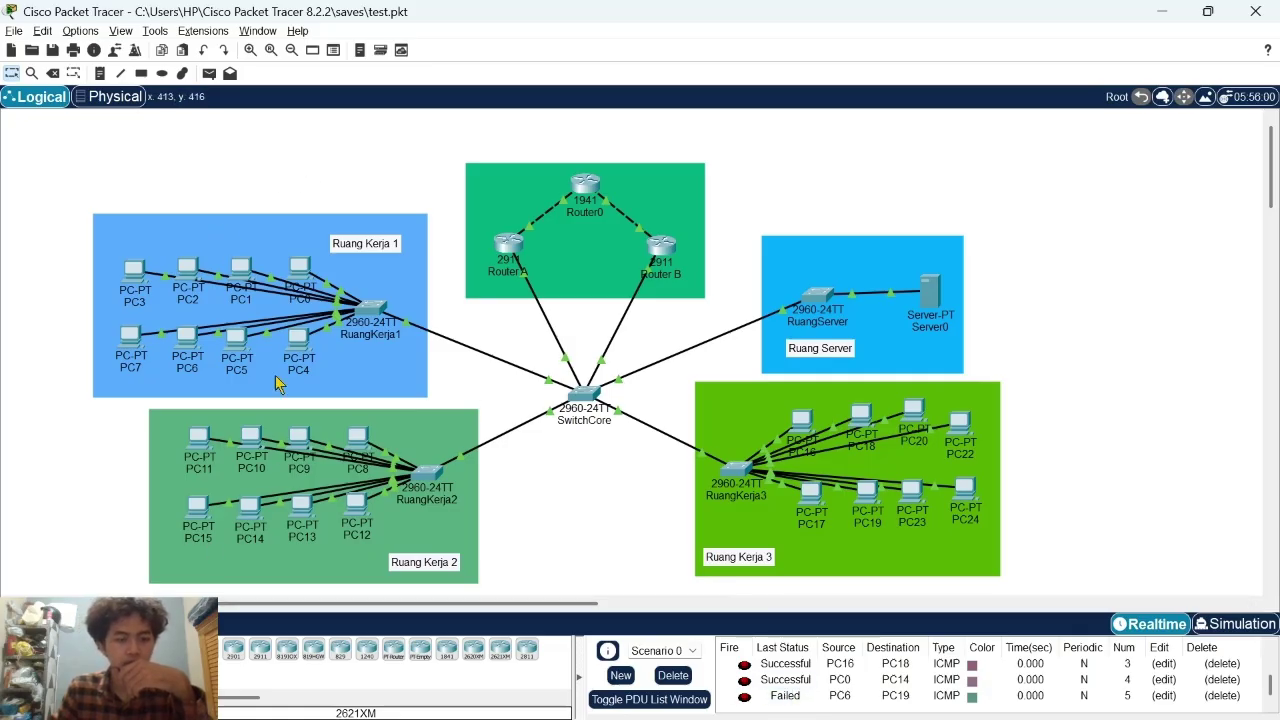
pyautogui.click(209, 73)
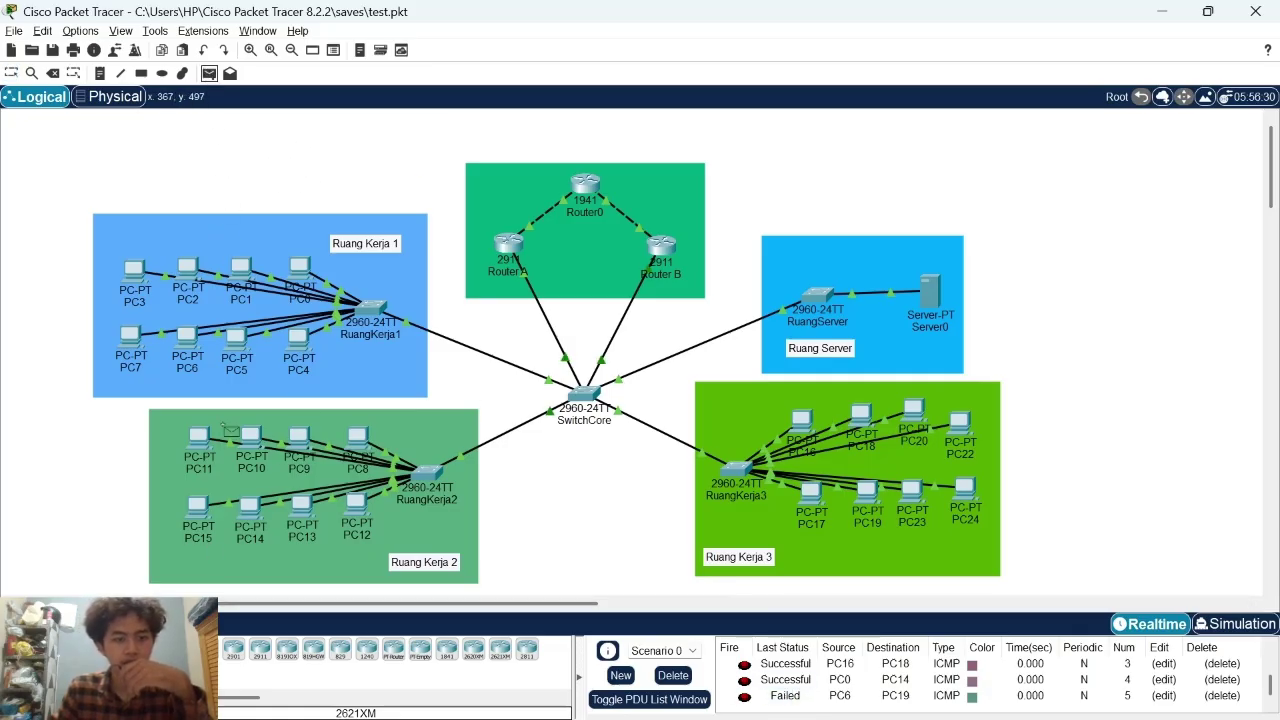
pyautogui.click(201, 438)
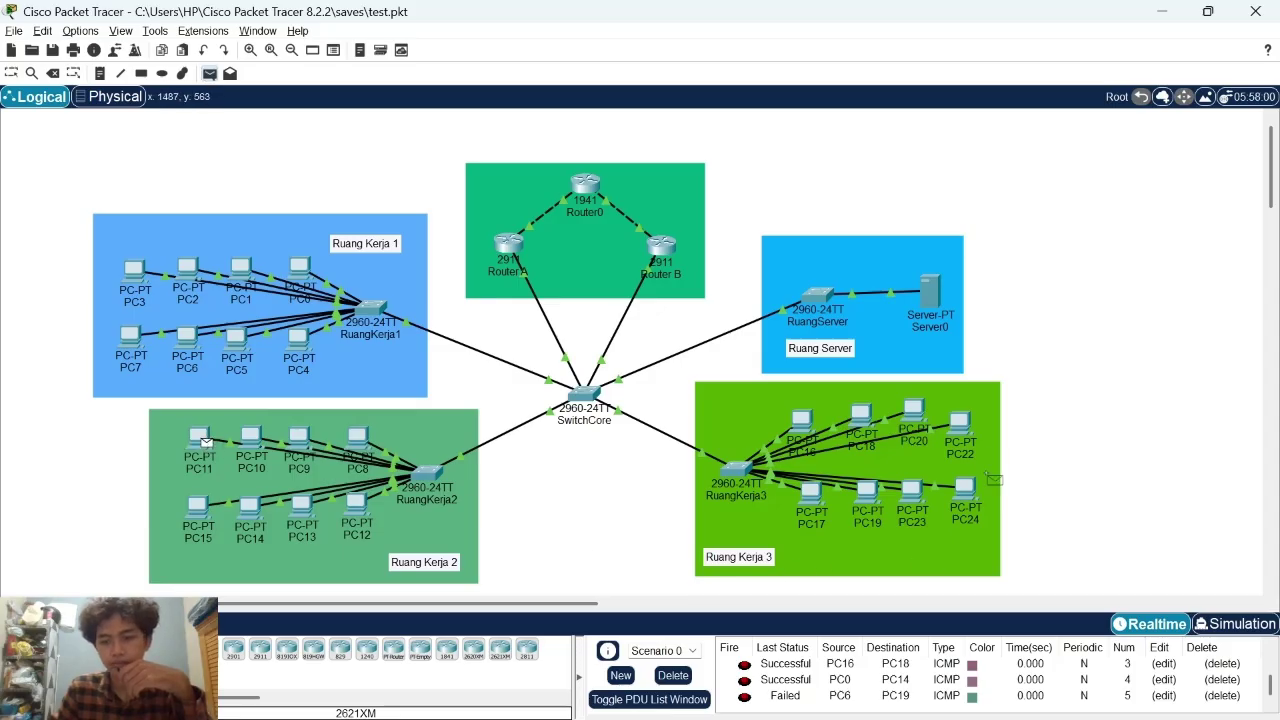
pyautogui.click(966, 432)
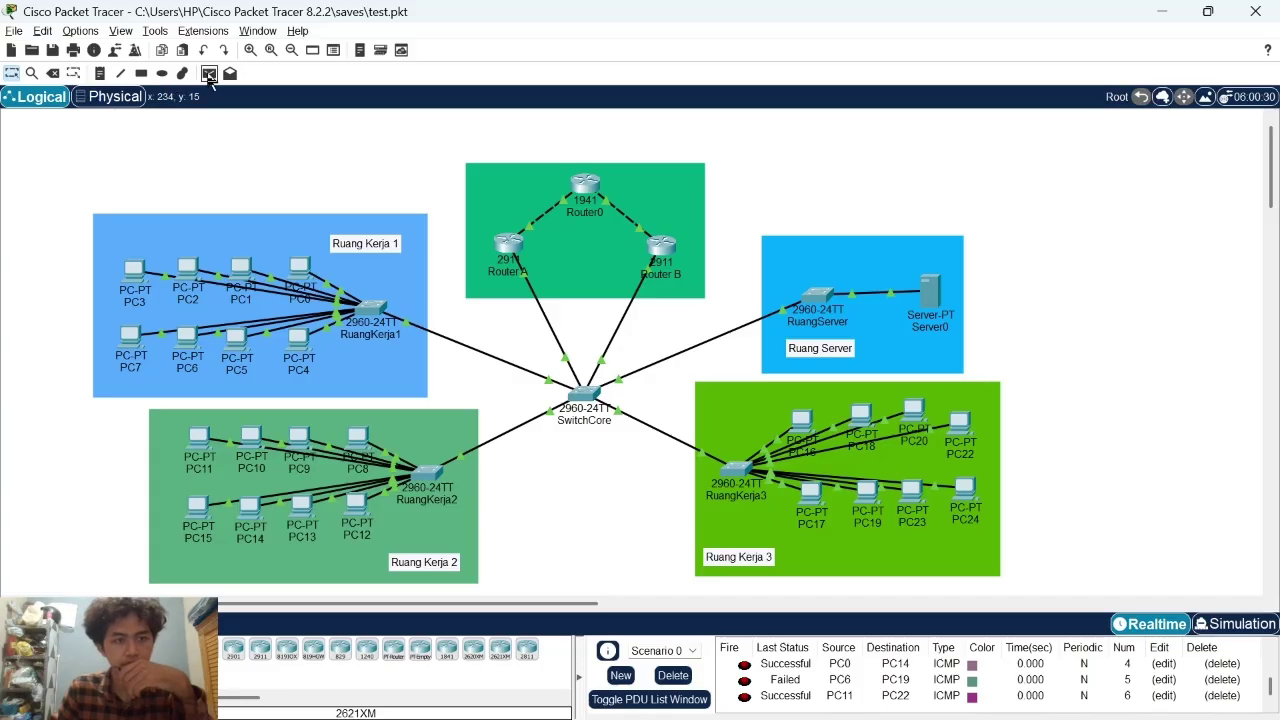
# Step: Send simple PDUs from PC13 to PC23 and from PC5 to PC19
pyautogui.click(209, 73)
pyautogui.click(893, 490)
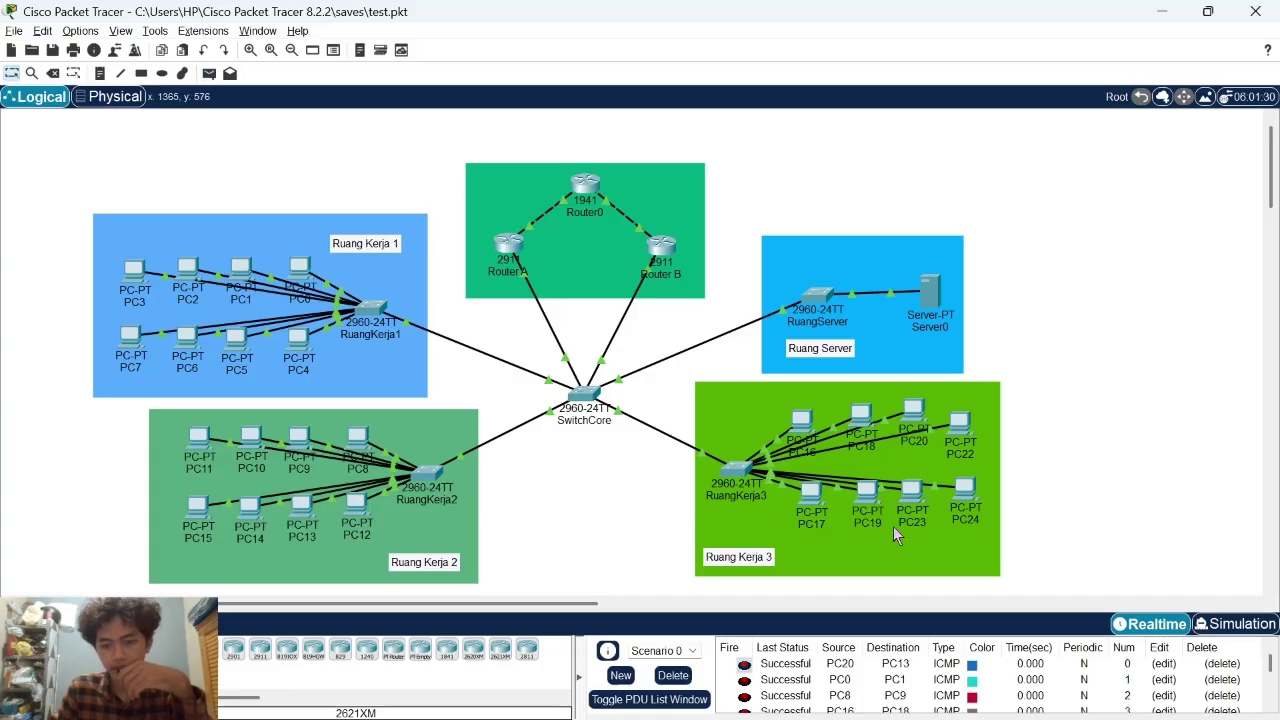
pyautogui.click(209, 73)
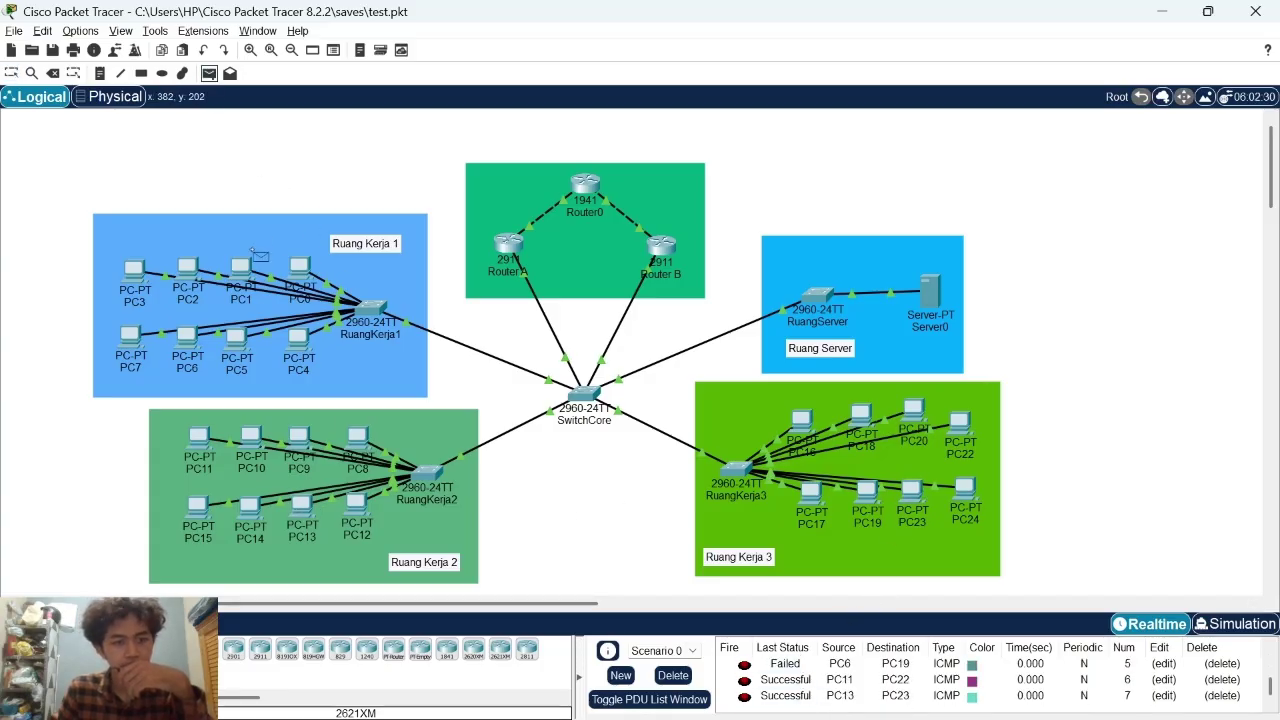
pyautogui.click(866, 490)
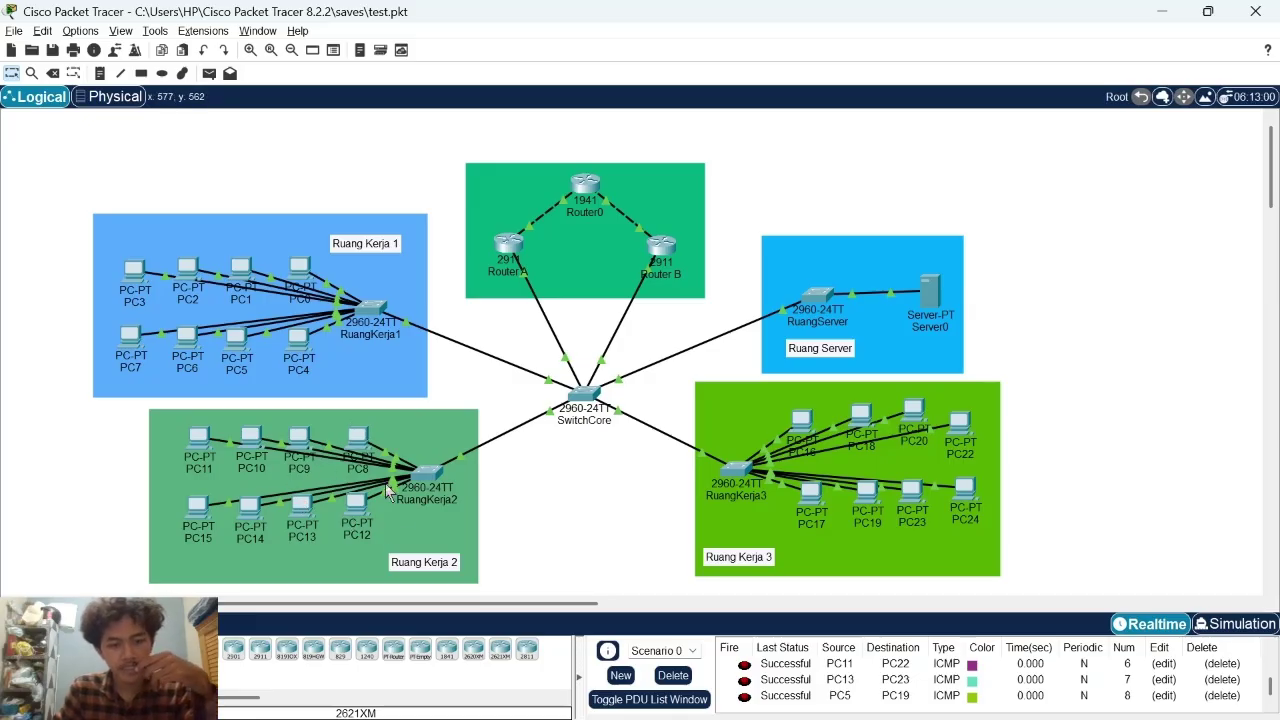
# Step: Open the Web Browser on PC10 and move its window clear of Server0 in the topology
pyautogui.click(247, 443)
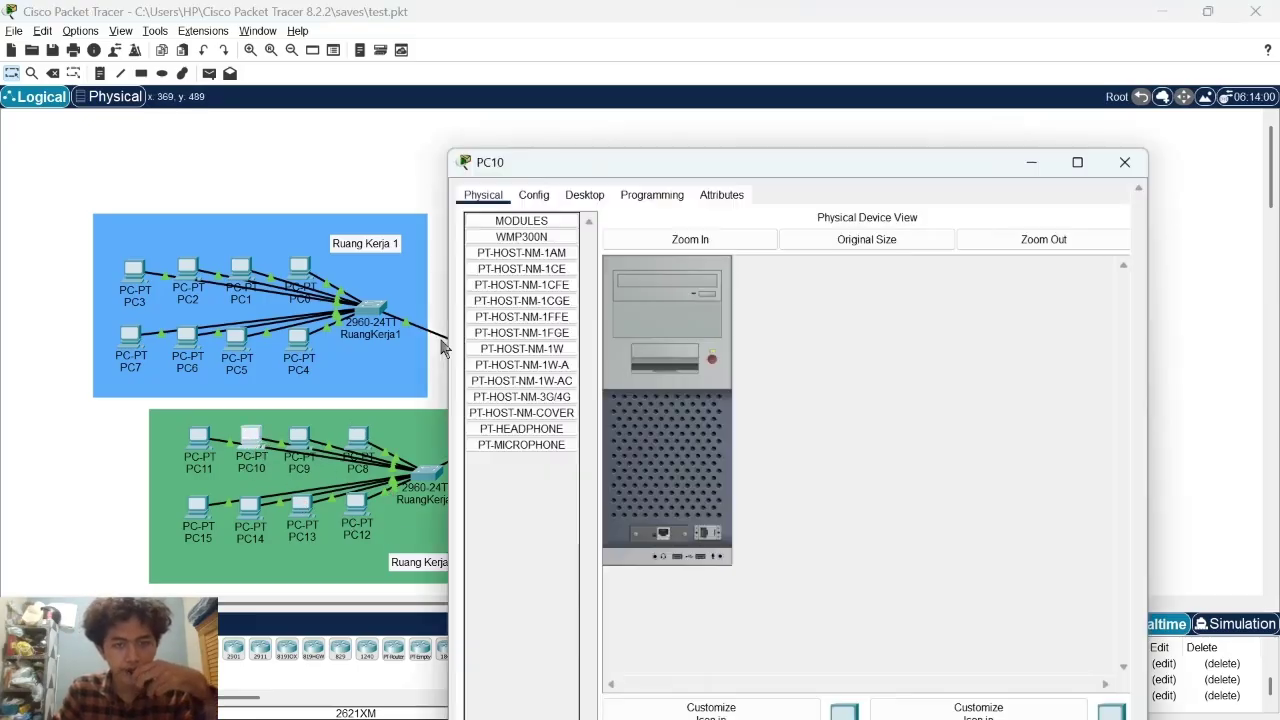
pyautogui.click(587, 193)
pyautogui.moveTo(608, 165); pyautogui.dragTo(453, 34)
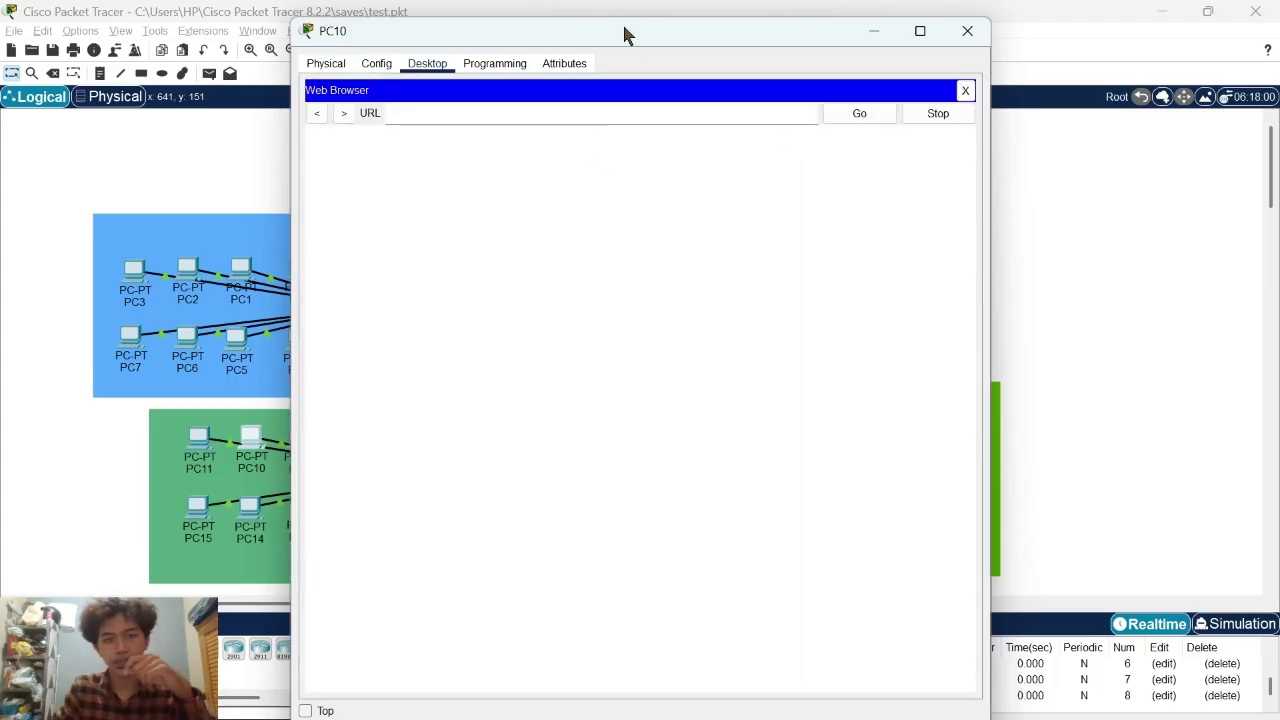
pyautogui.moveTo(624, 34); pyautogui.dragTo(581, 33)
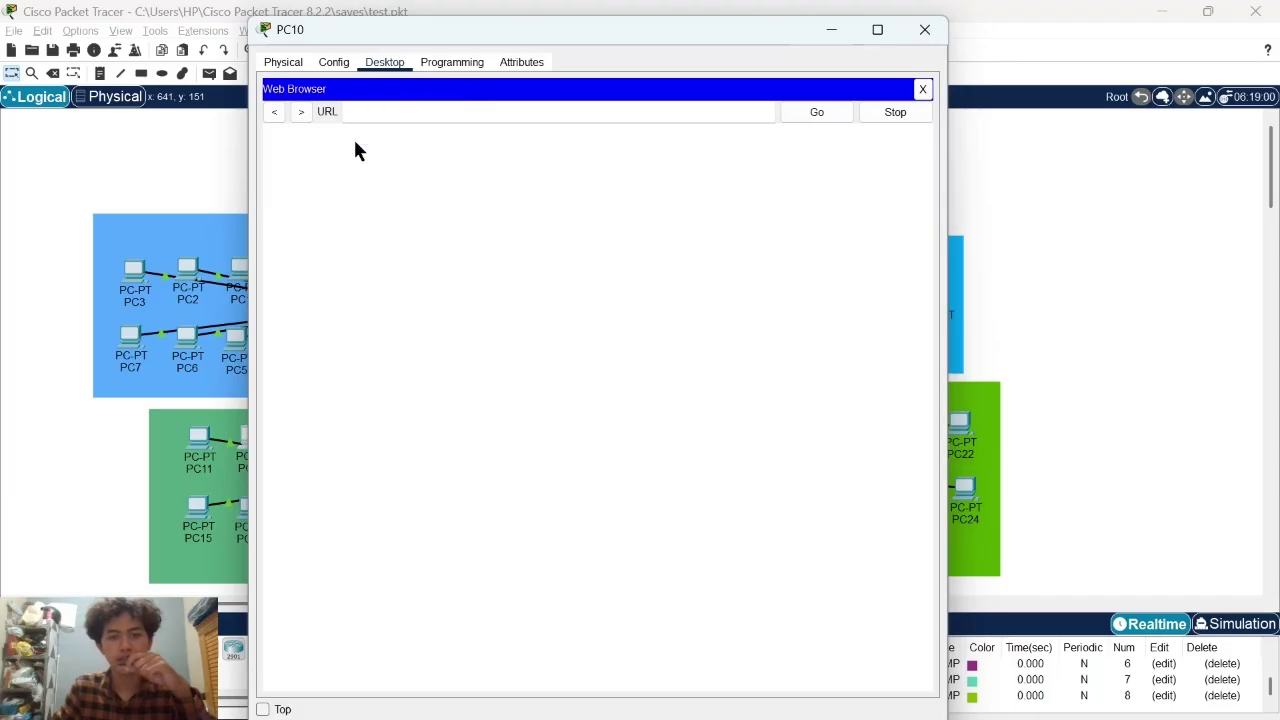
pyautogui.moveTo(573, 31); pyautogui.dragTo(491, 36)
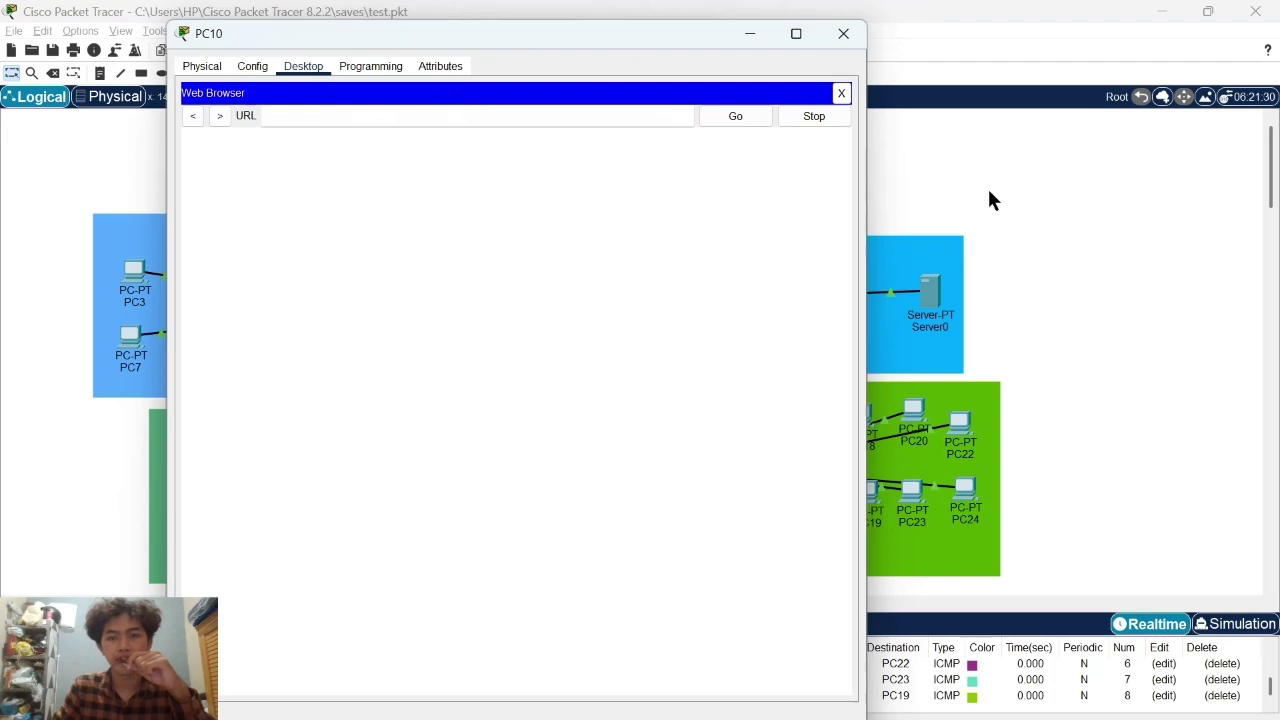
# Step: Review Server0's global settings and its HTTP and HTTPS service state, then close the server's window
pyautogui.click(895, 266)
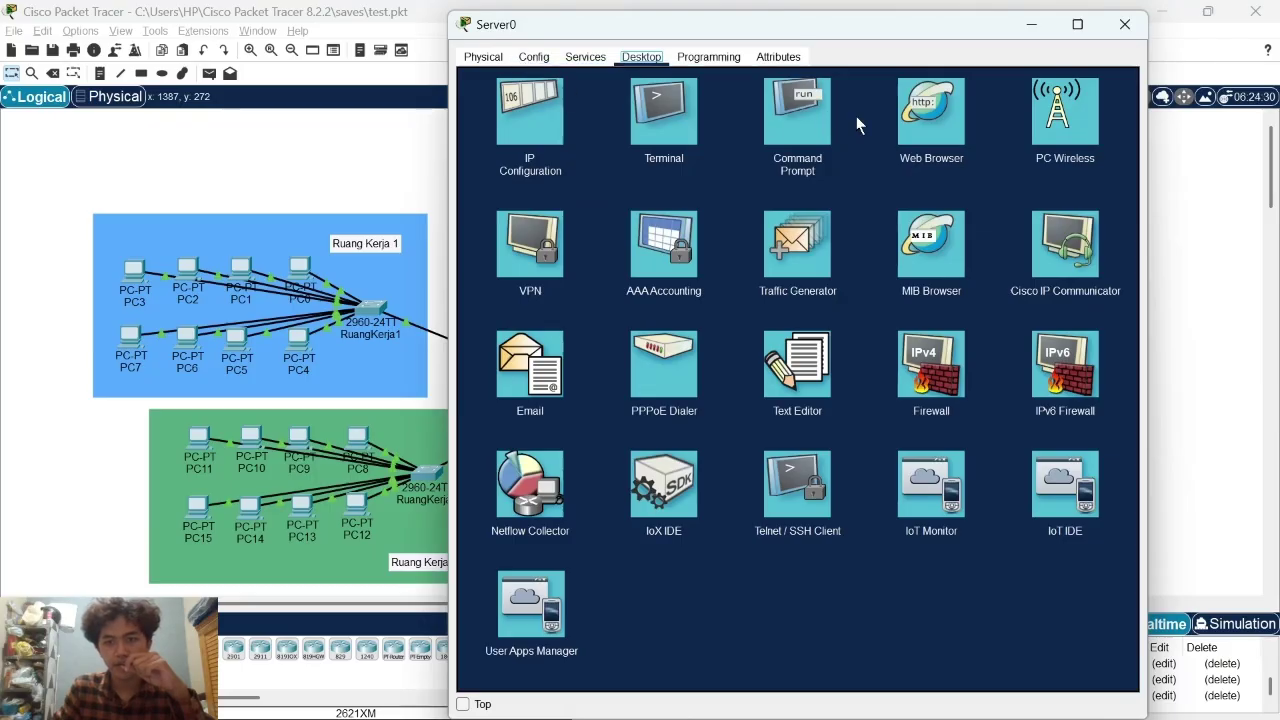
pyautogui.click(533, 57)
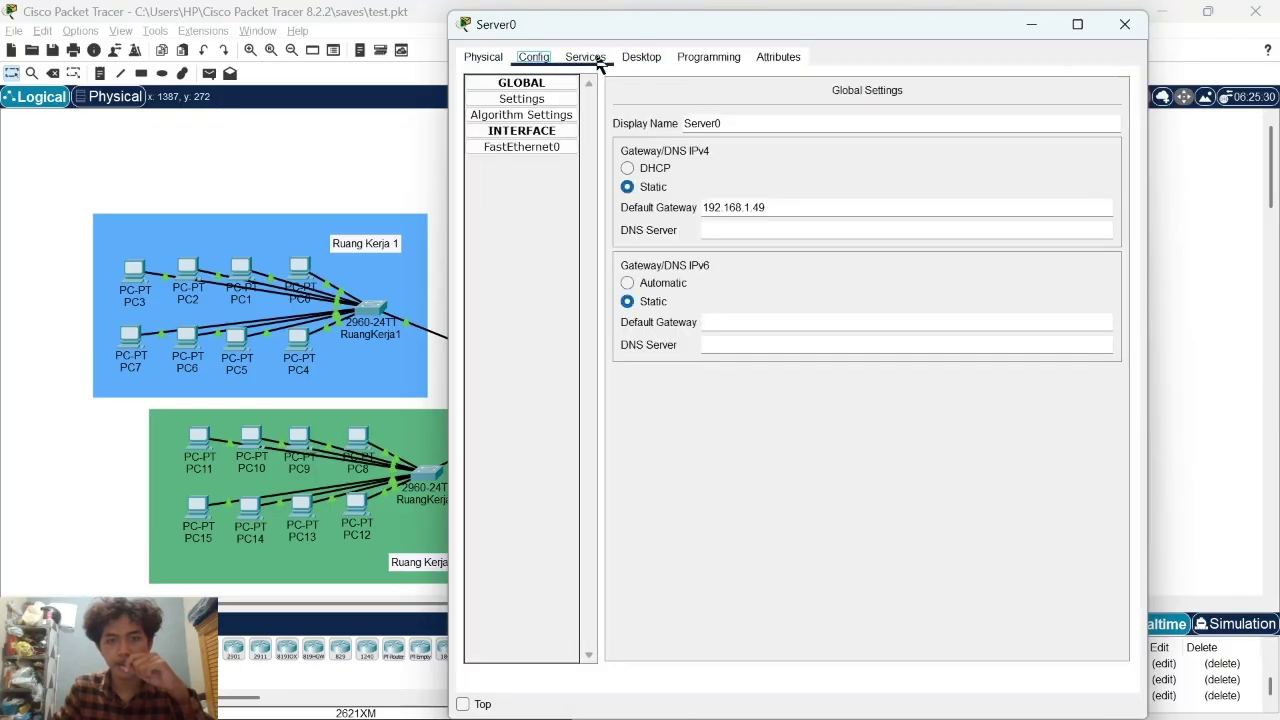
pyautogui.click(587, 60)
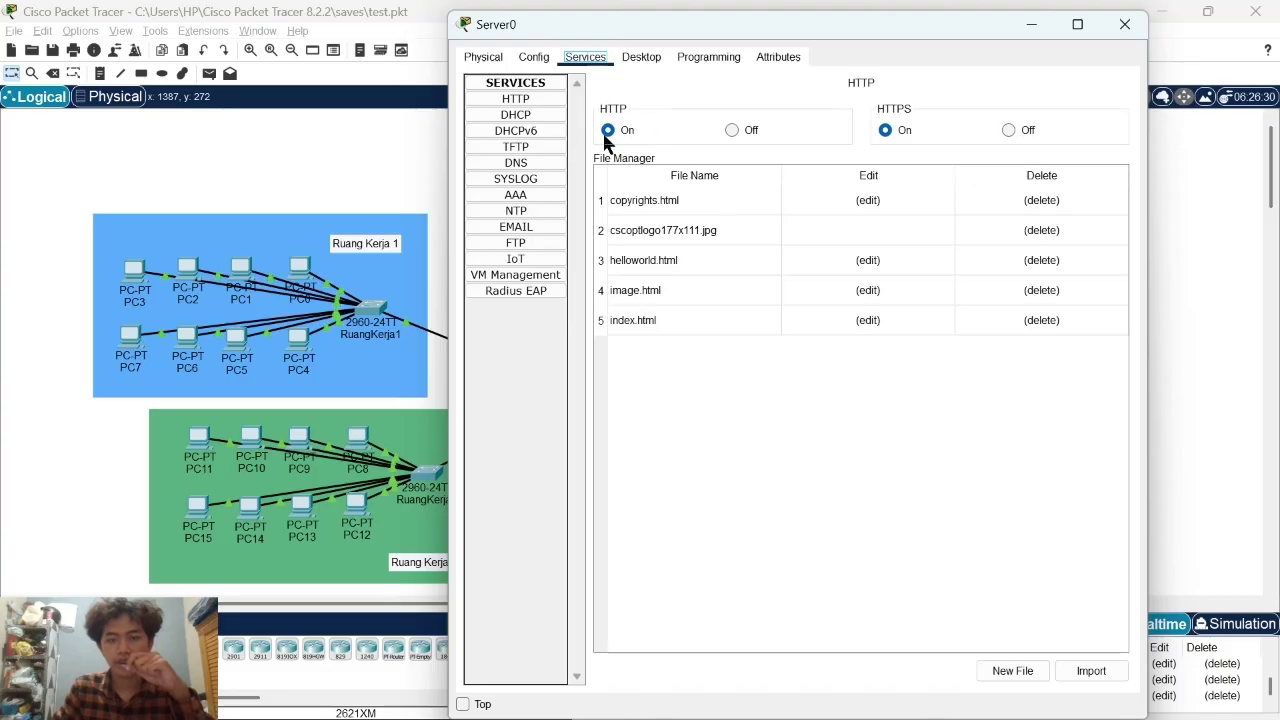
pyautogui.click(1124, 24)
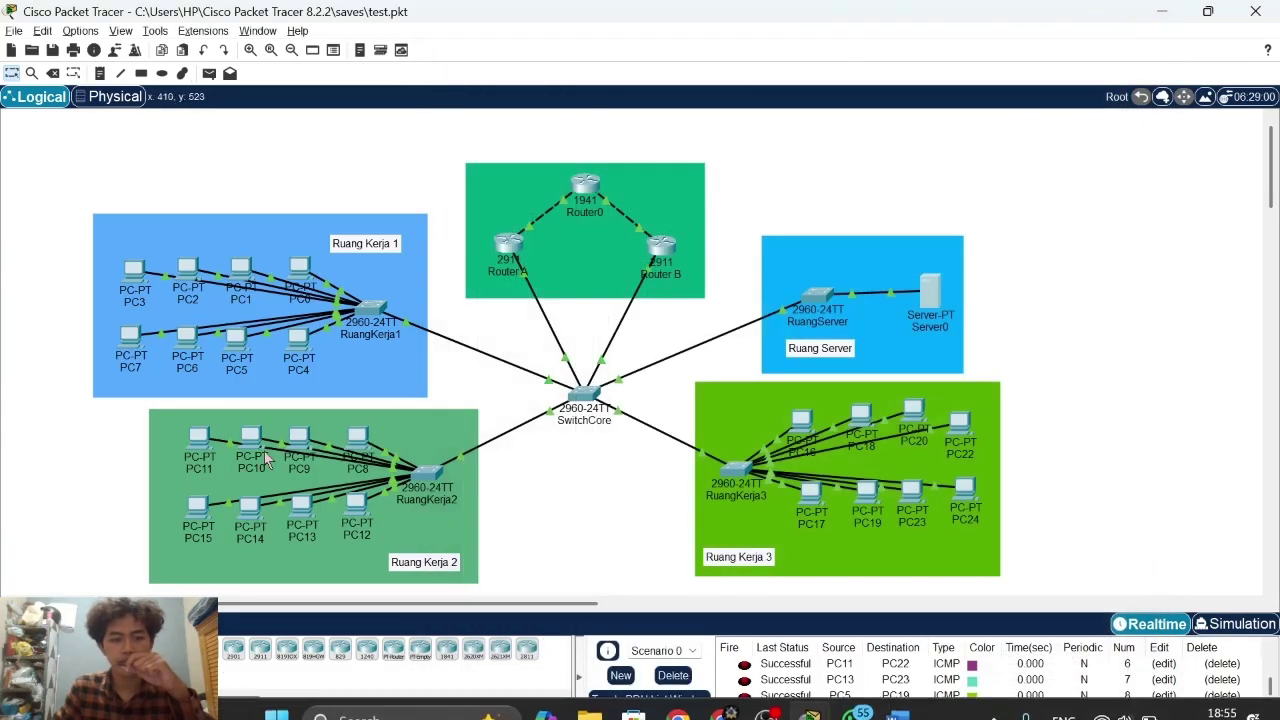
pyautogui.moveTo(812, 703)
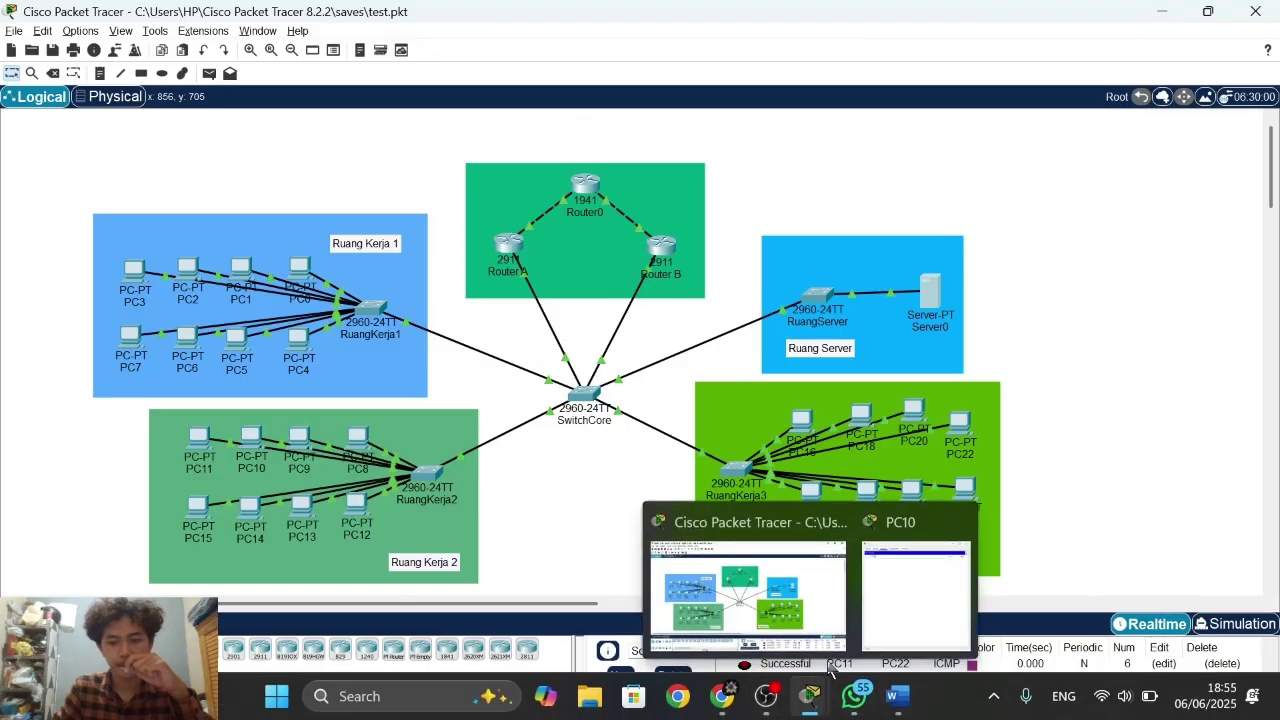
pyautogui.click(891, 600)
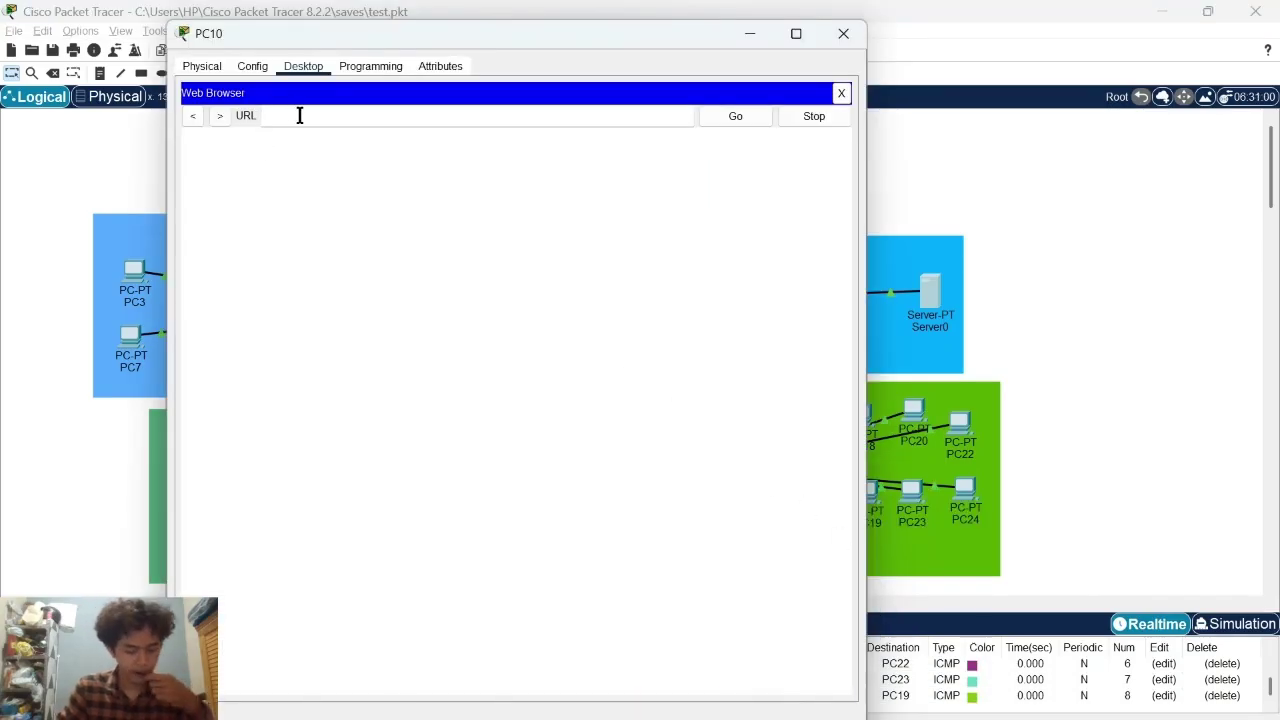
pyautogui.write('HTTPS:/')
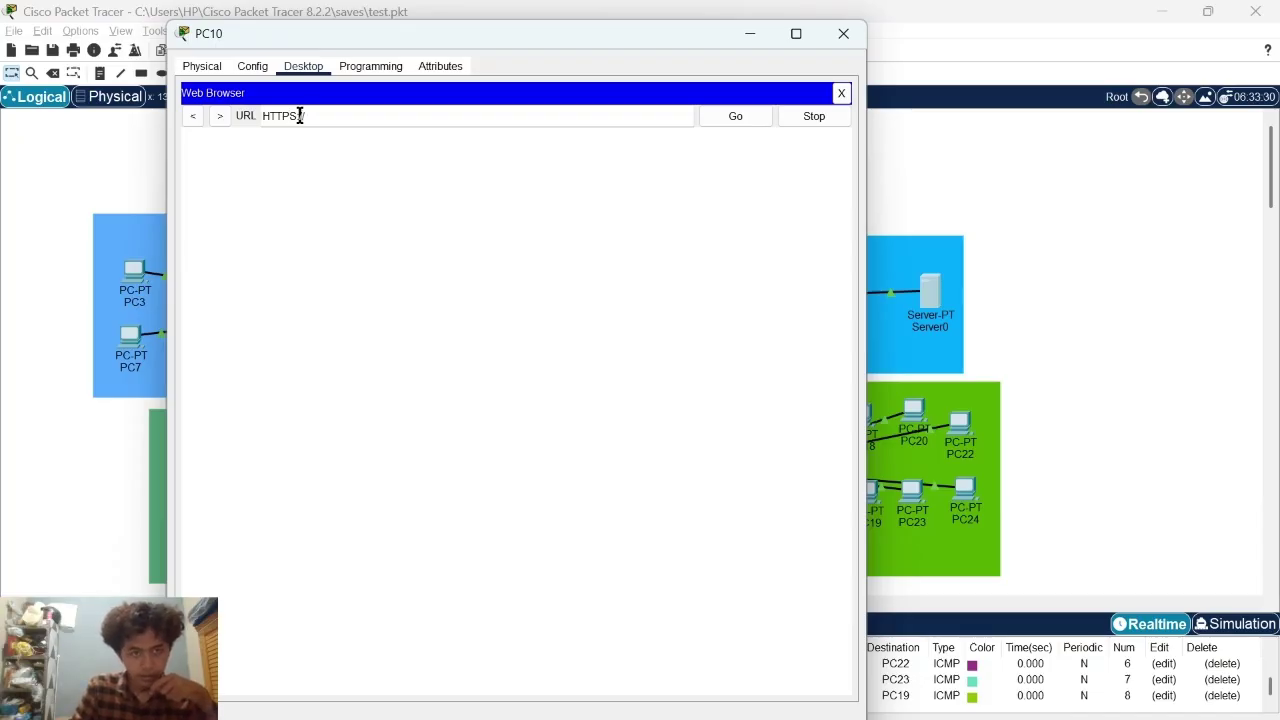
pyautogui.press('BackSpace')
pyautogui.press('BackSpace')
pyautogui.press('BackSpace')
pyautogui.press('BackSpace')
pyautogui.press('BackSpace')
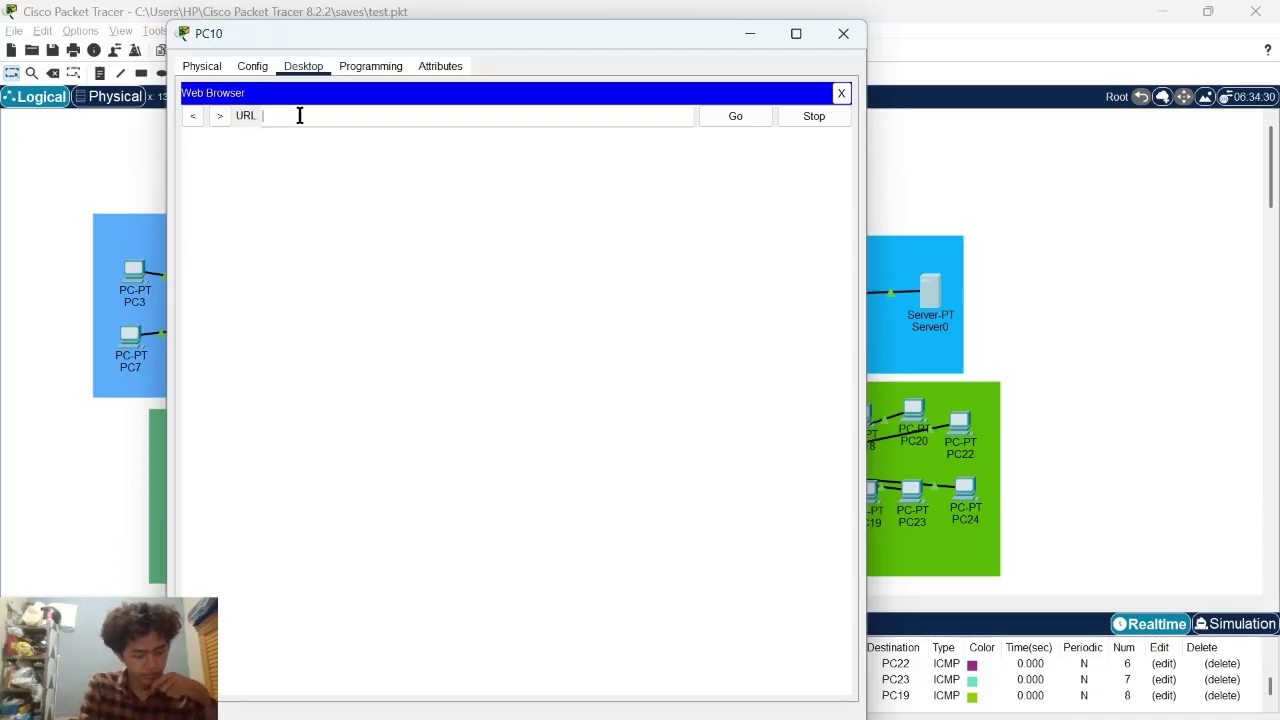
pyautogui.write('https://')
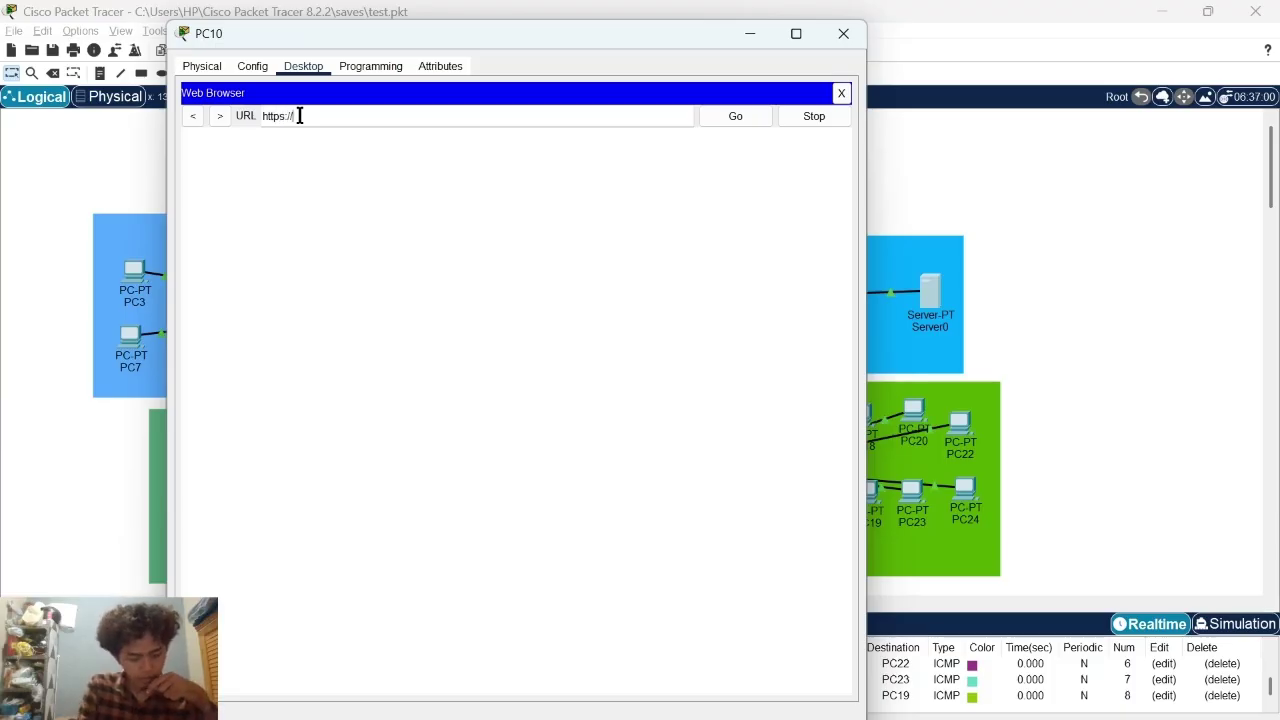
pyautogui.write('192.1')
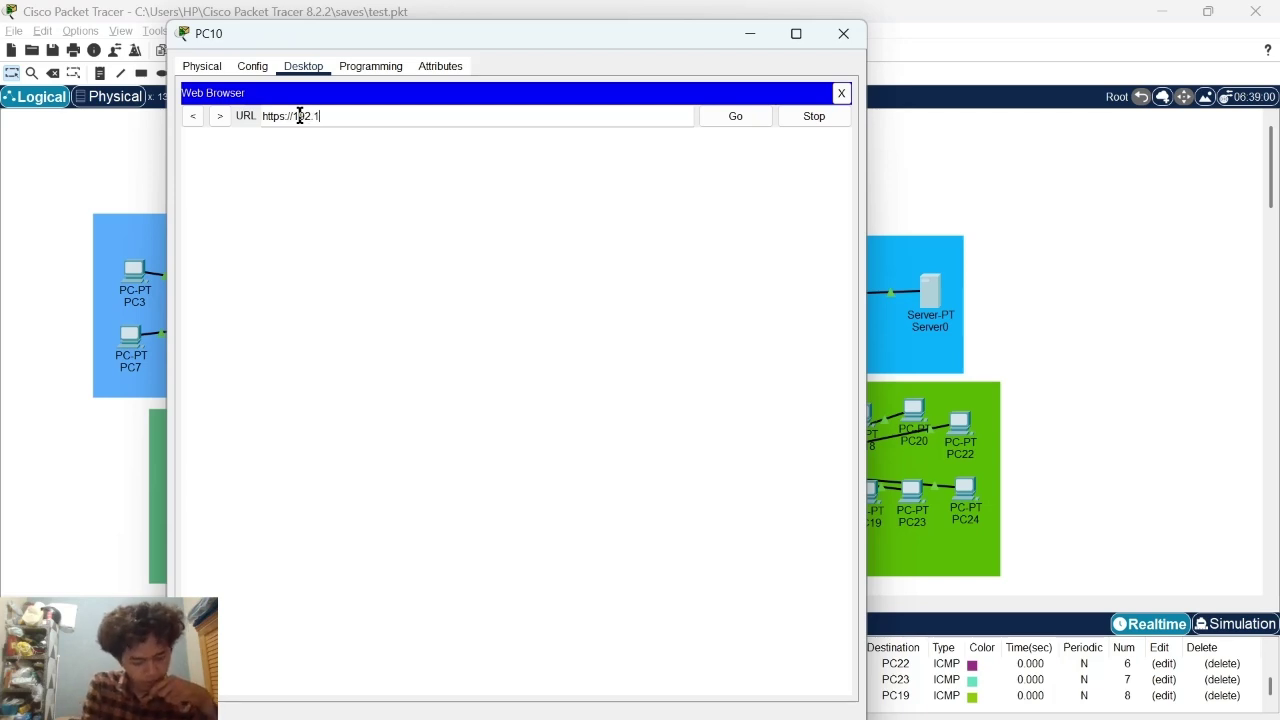
pyautogui.write('98.168.1.52')
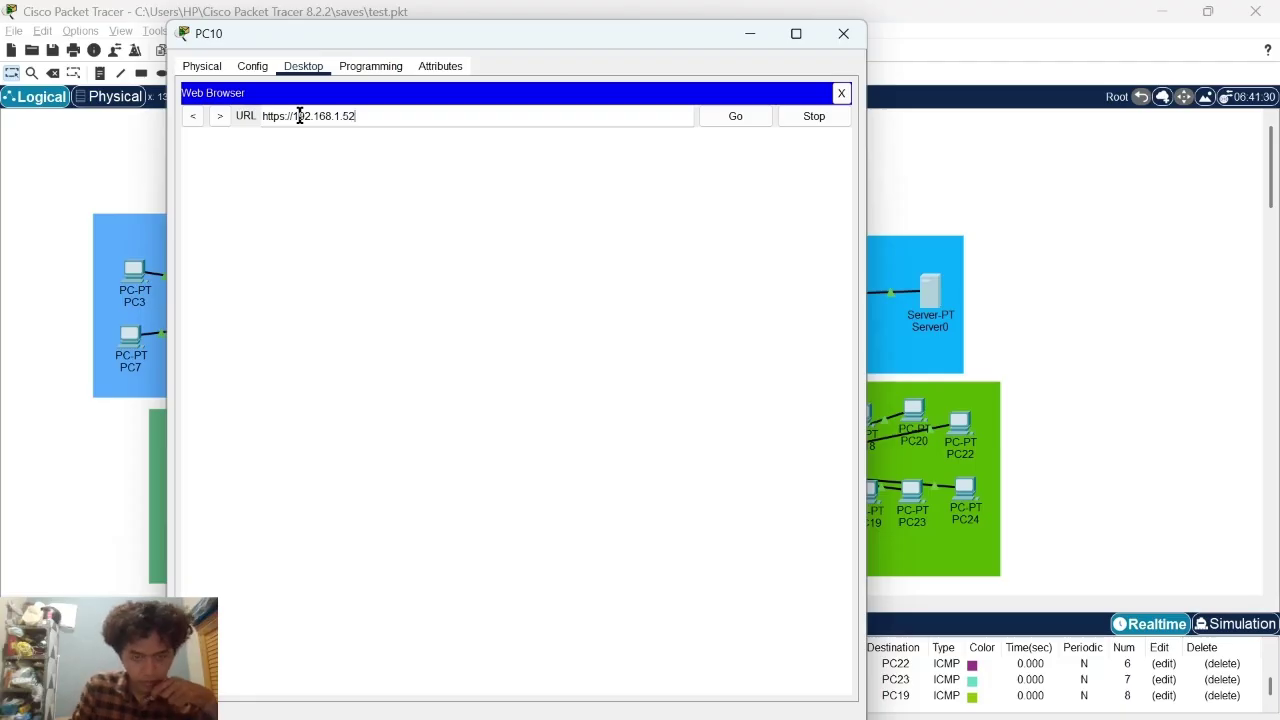
pyautogui.press('Return')
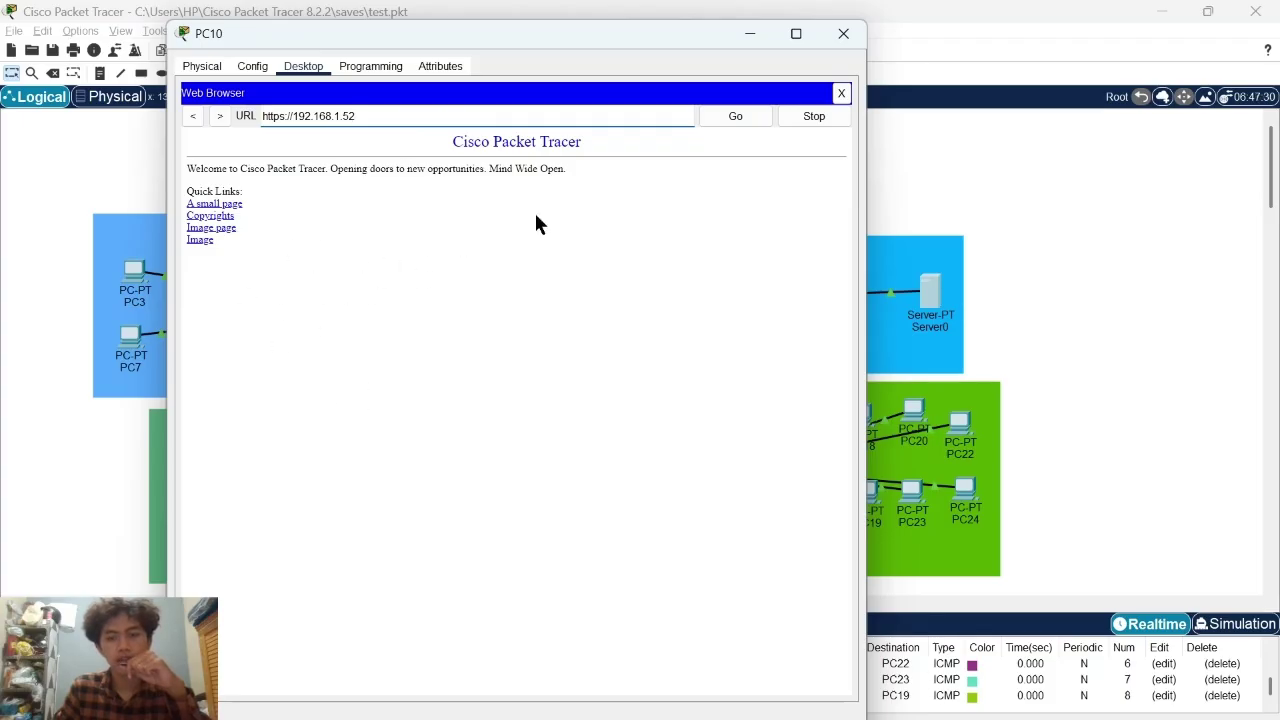
pyautogui.moveTo(483, 40); pyautogui.dragTo(533, 61)
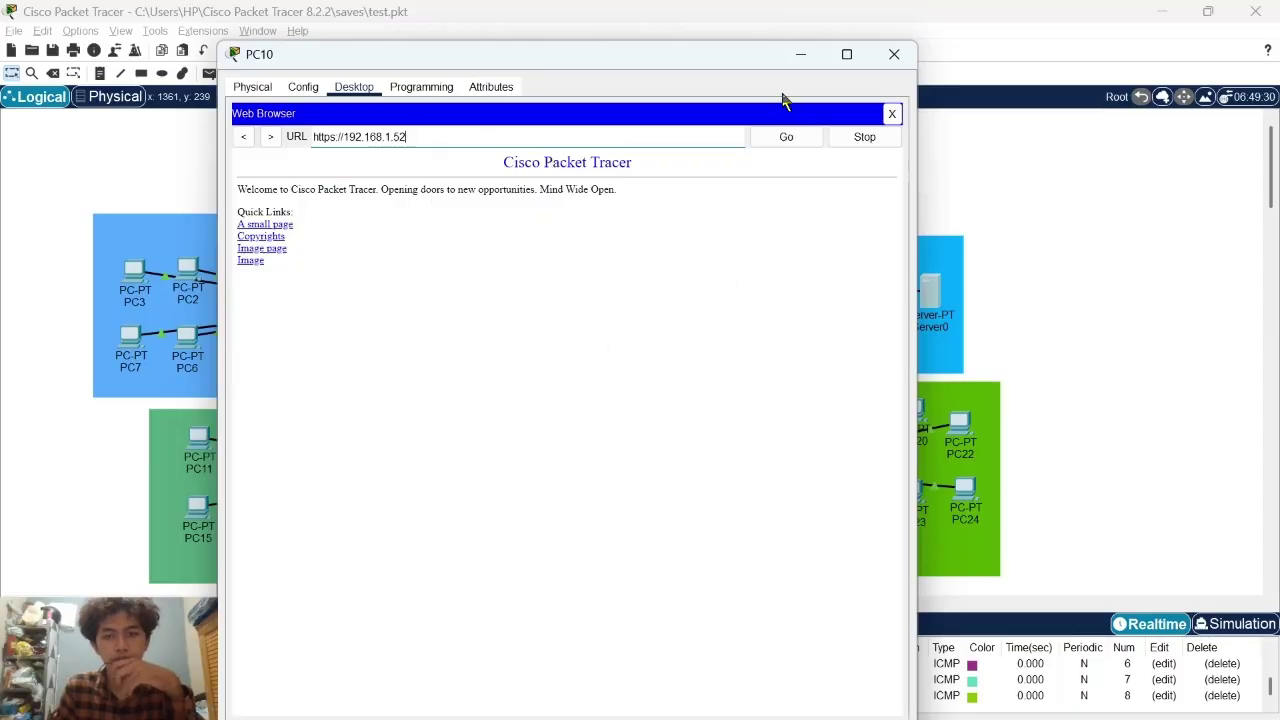
pyautogui.click(892, 56)
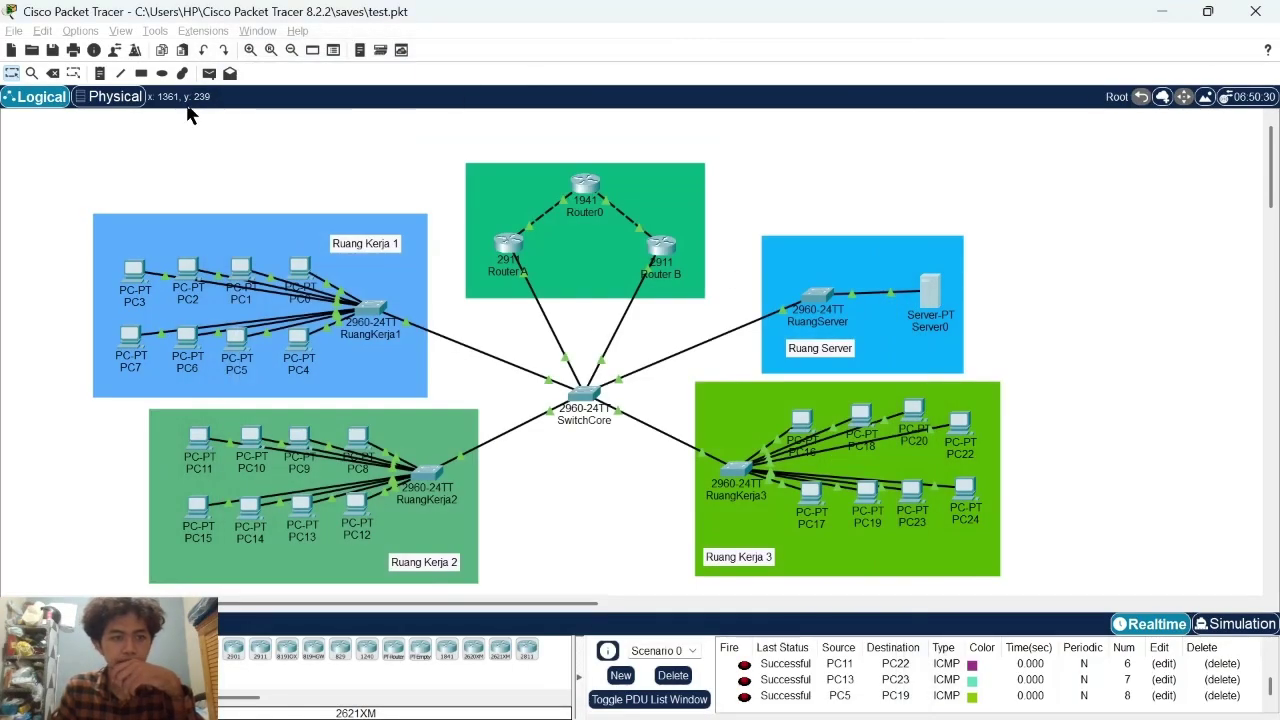
# Step: Send a simple PDU from PC8 in Ruang Kerja 2 to Server0
pyautogui.click(362, 437)
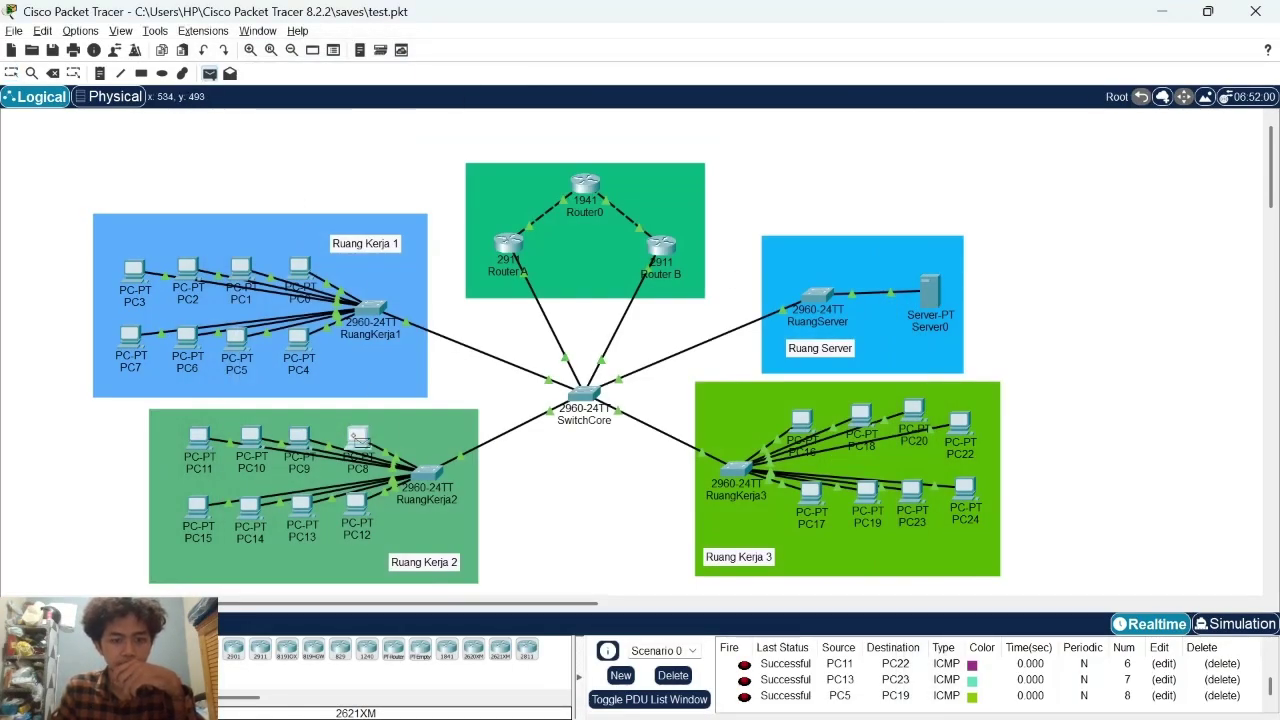
pyautogui.click(934, 302)
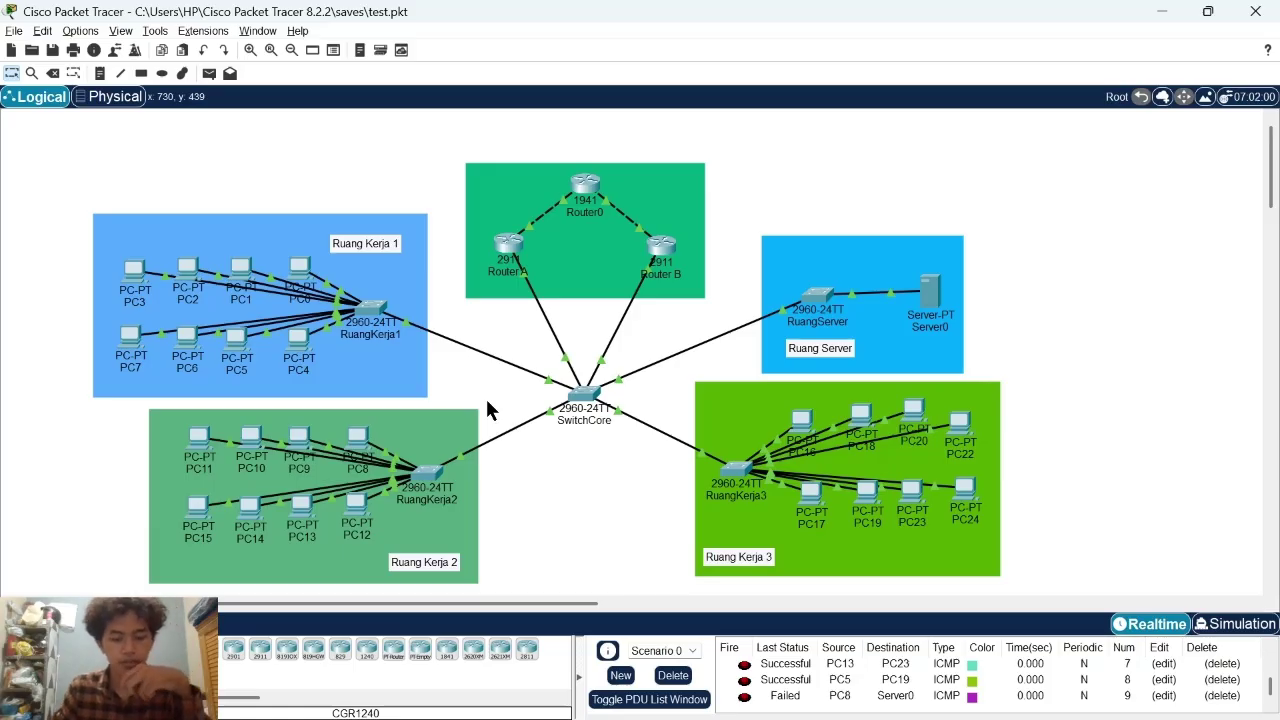
# Step: Send a simple PDU from PC0 in Ruang Kerja 1 to Router0 and check its entry in the PDU list
pyautogui.click(211, 74)
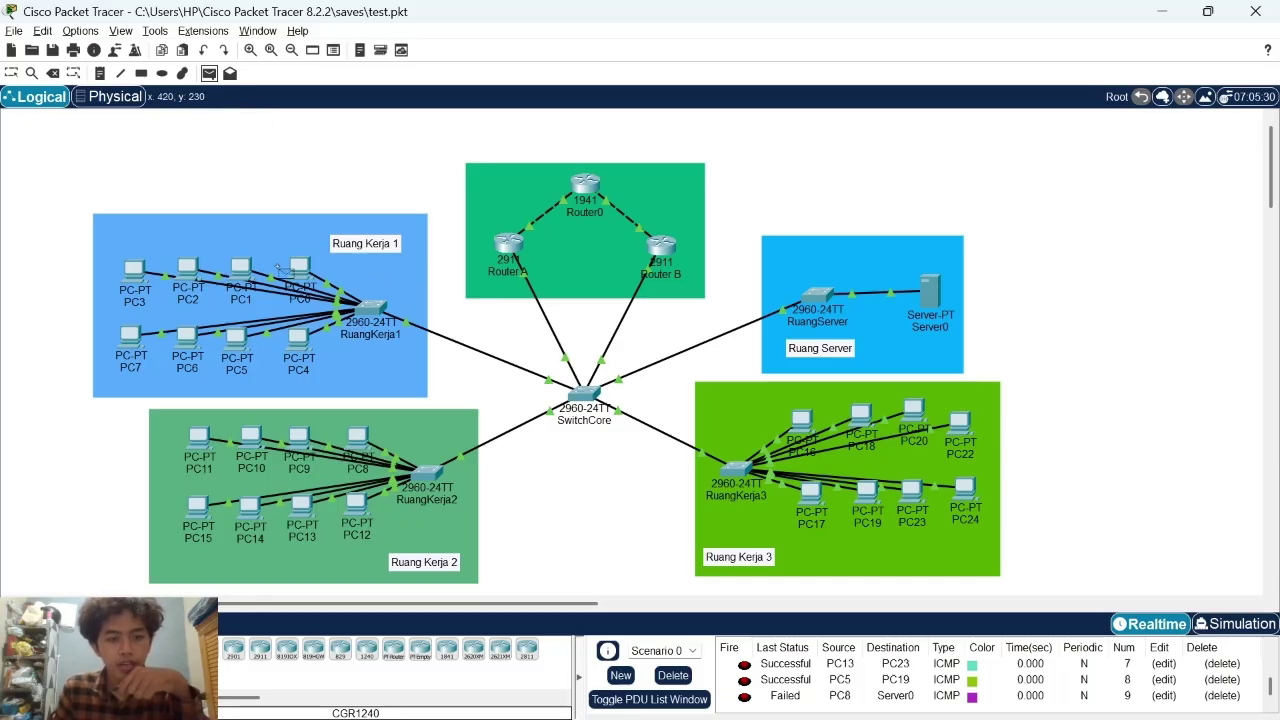
pyautogui.click(298, 268)
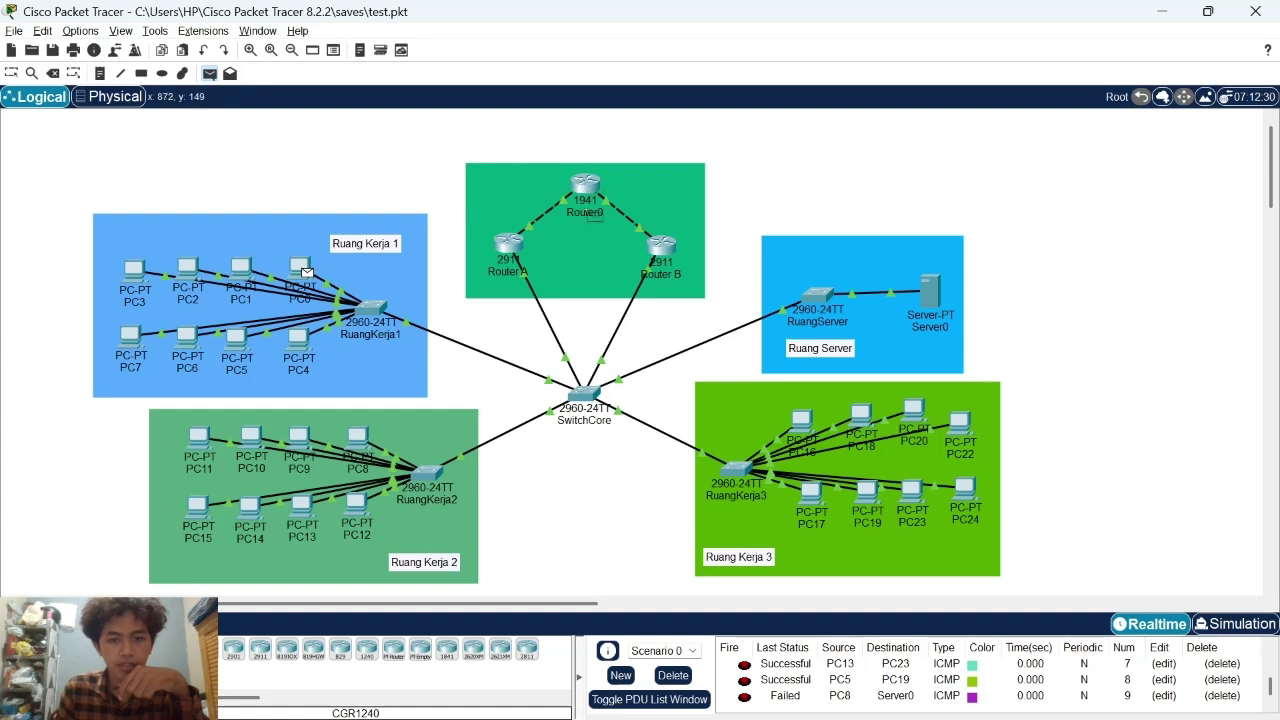
pyautogui.click(588, 188)
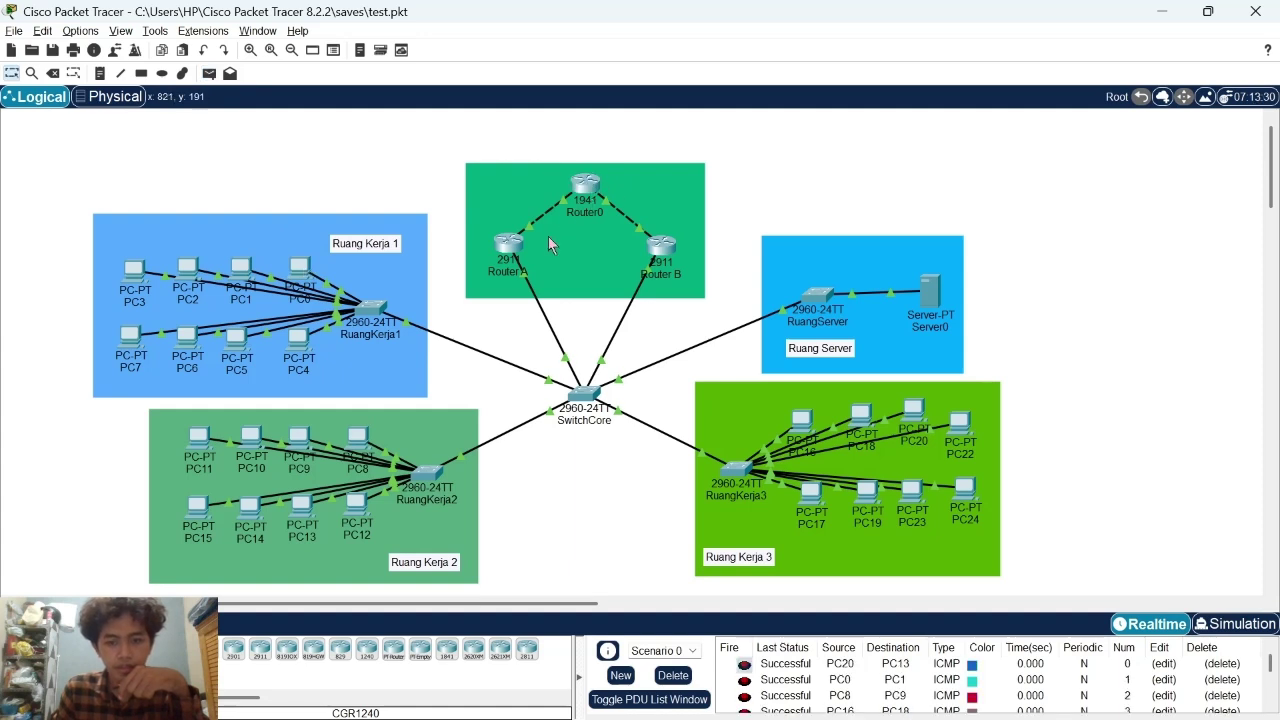
pyautogui.scroll(-1, 840, 700)
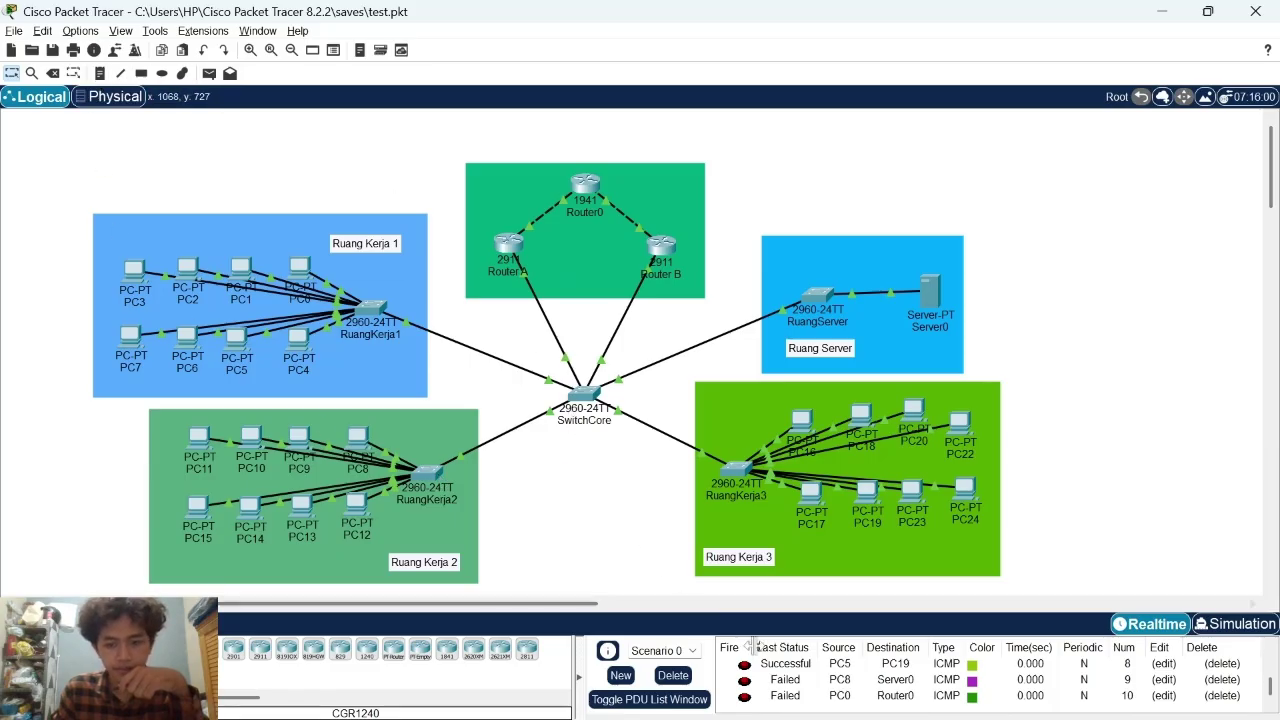
# Step: Delete the current PDU scenario to clear the list, and send a simple PDU from PC7 to Router0
pyautogui.click(673, 675)
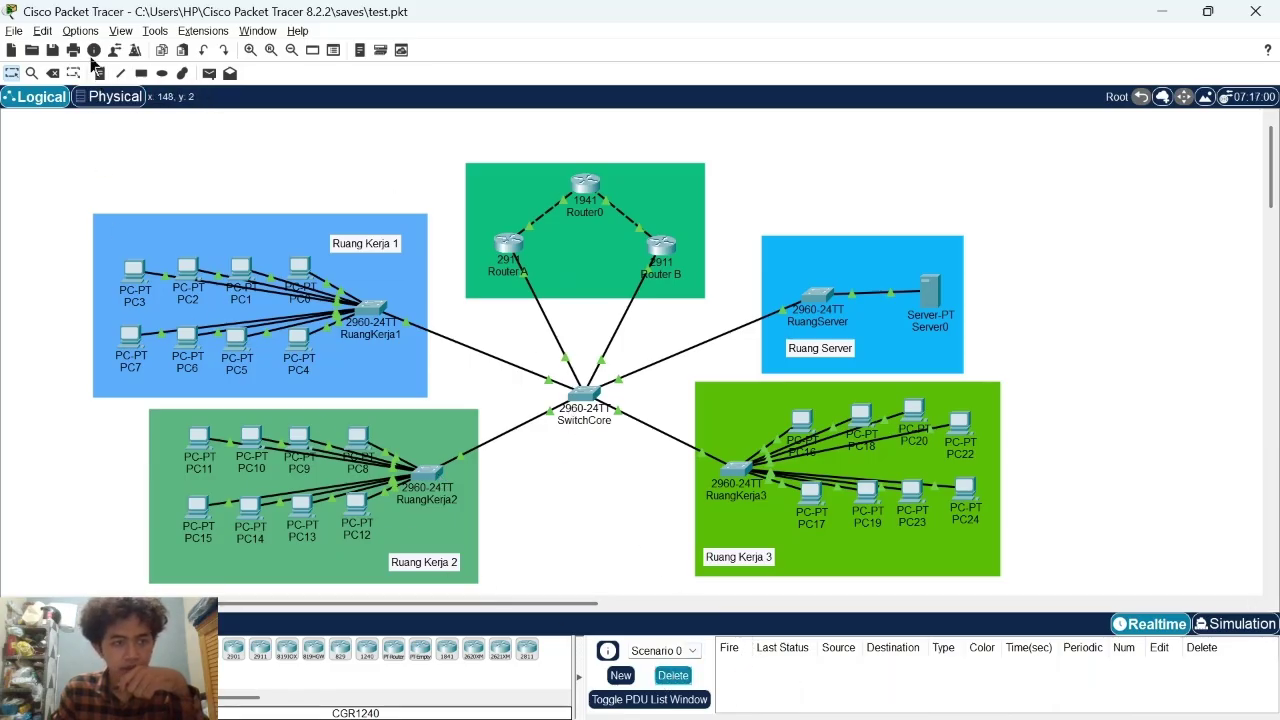
pyautogui.click(209, 73)
pyautogui.click(131, 336)
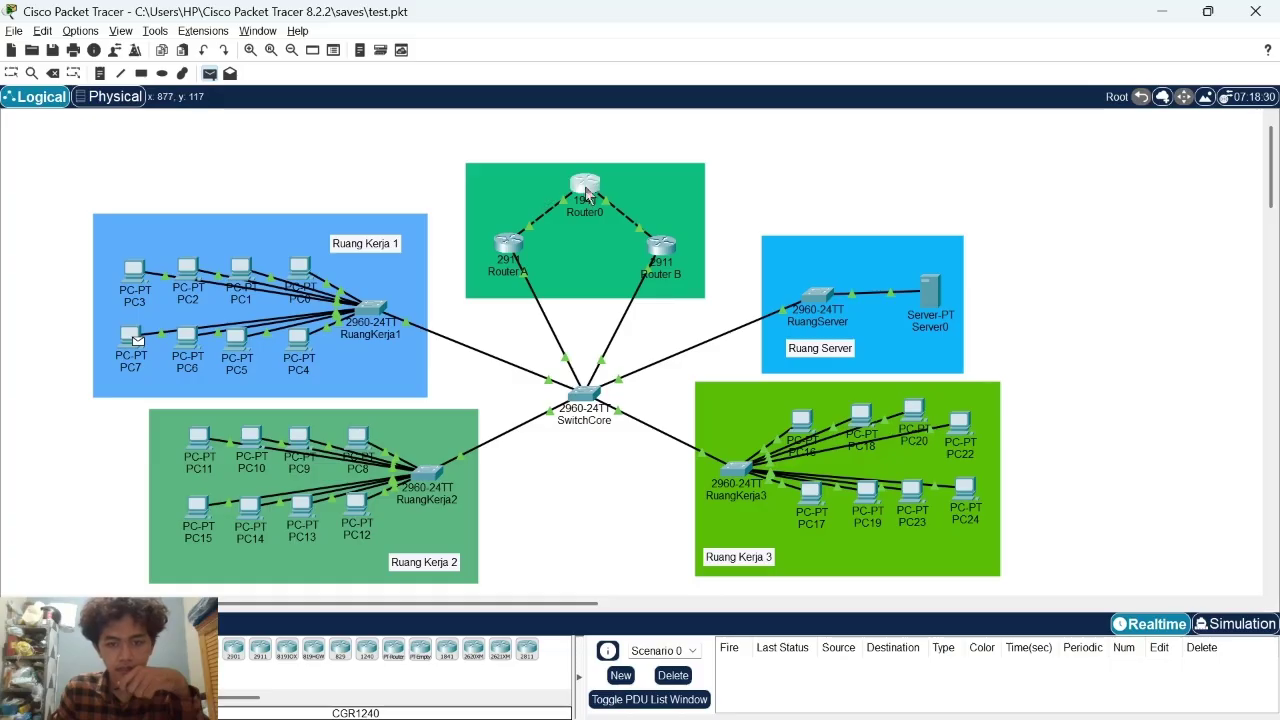
pyautogui.click(585, 186)
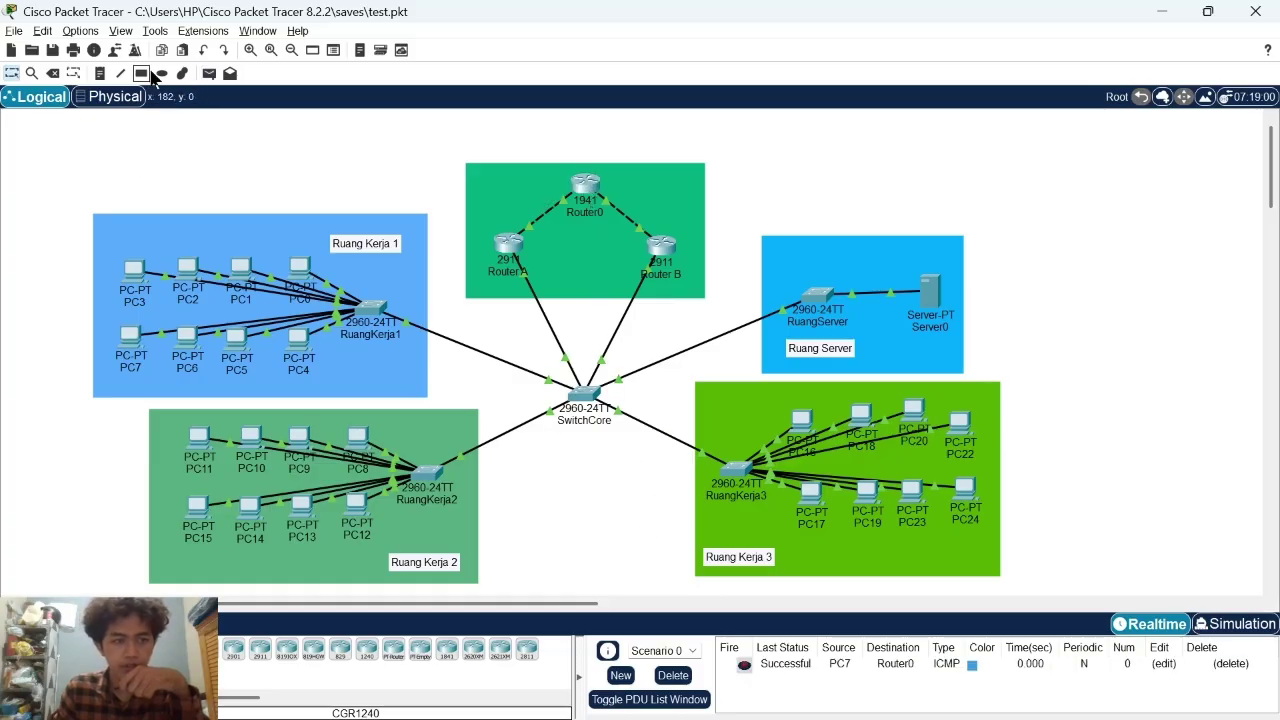
# Step: Send simple PDUs to Router0 from PC1 in Ruang Kerja 1 and PC19 in Ruang Kerja 3
pyautogui.click(209, 73)
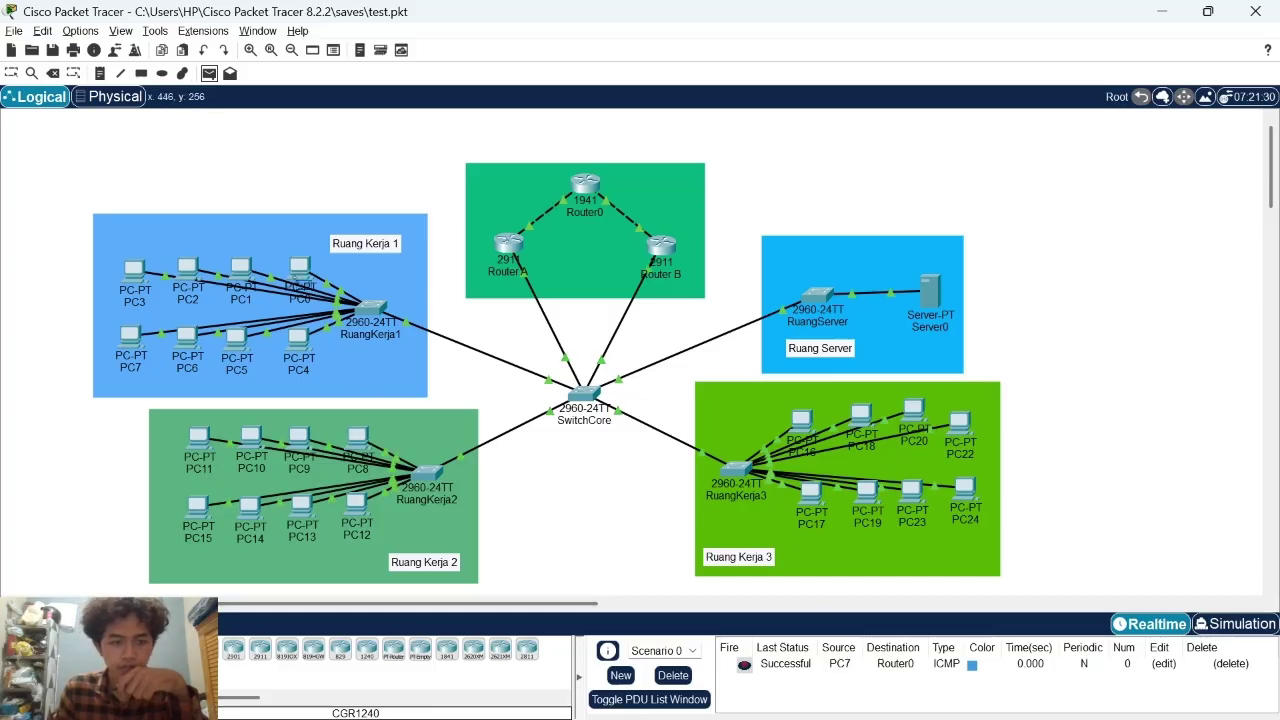
pyautogui.click(247, 270)
pyautogui.click(588, 185)
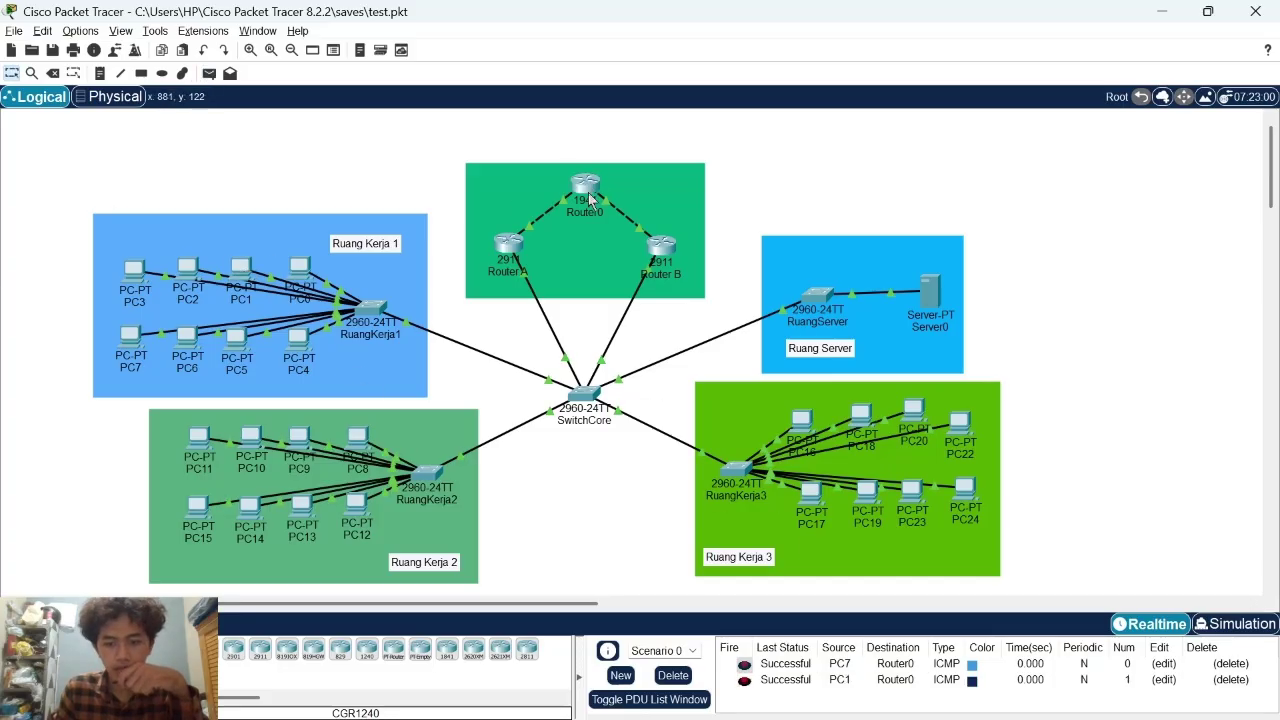
pyautogui.click(210, 74)
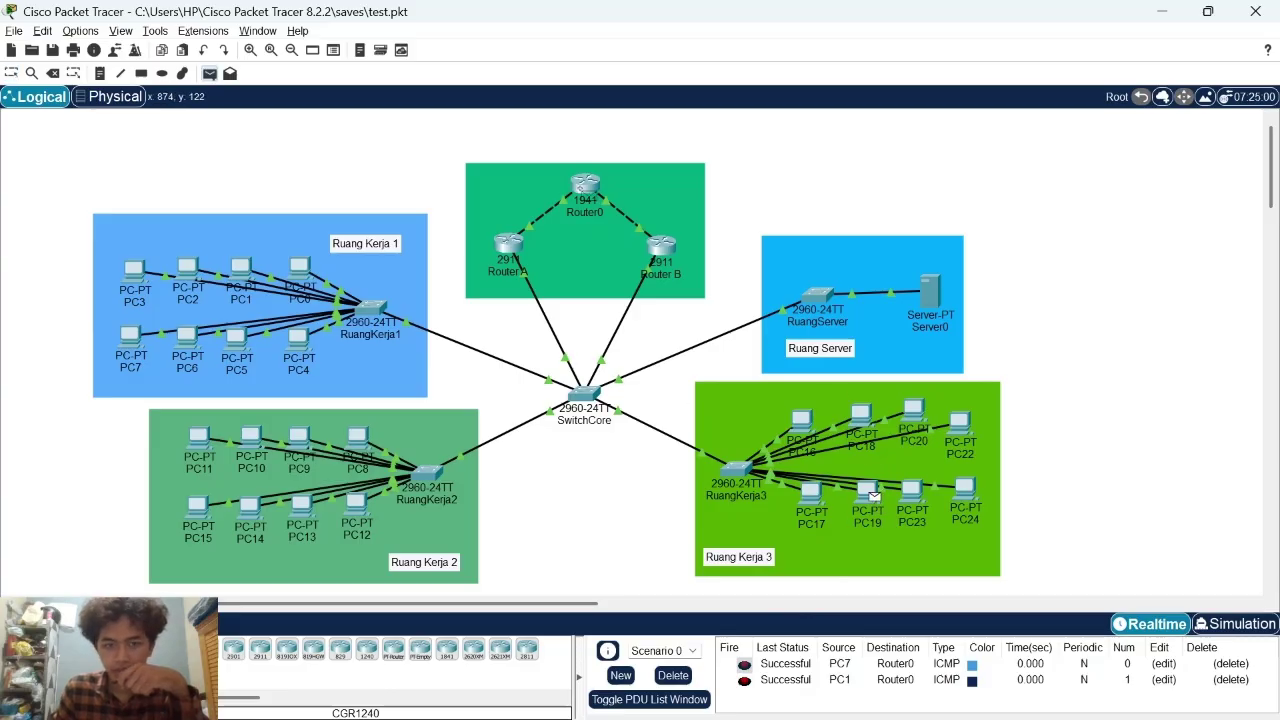
pyautogui.click(586, 185)
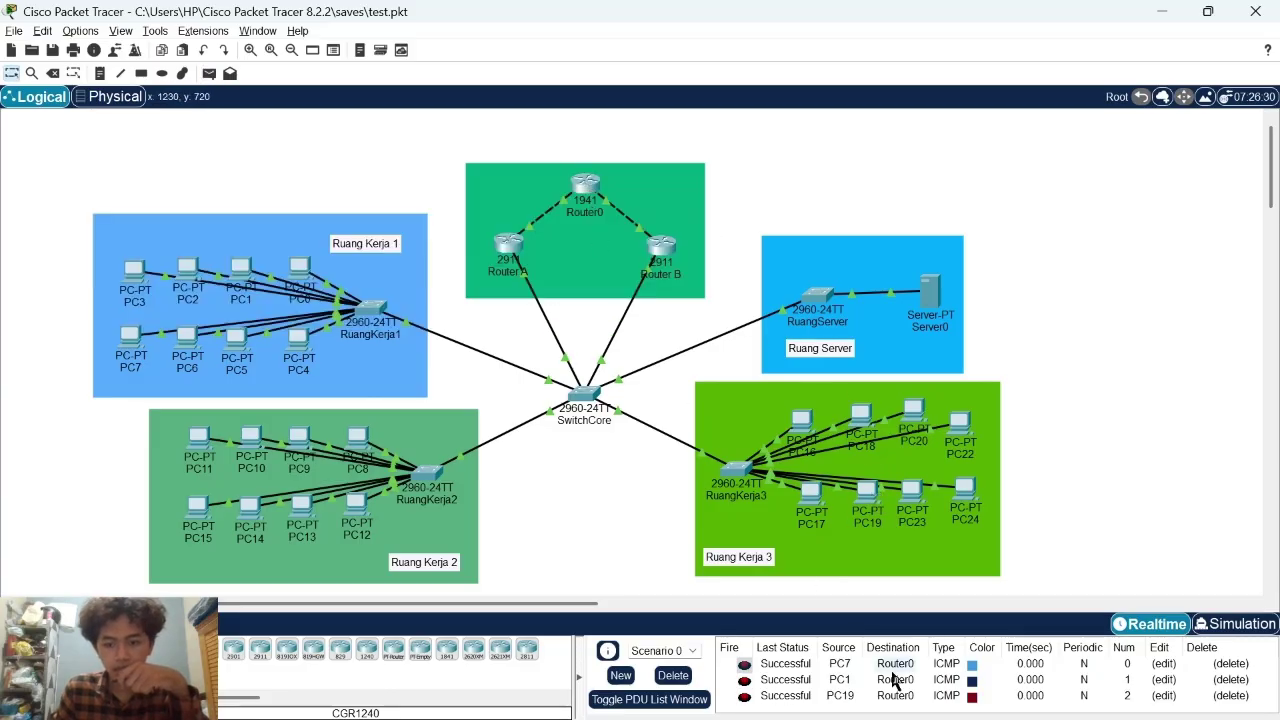
# Step: Send simple PDUs to Router0 from Server0 and from PC14 in Ruang Kerja 2
pyautogui.click(210, 74)
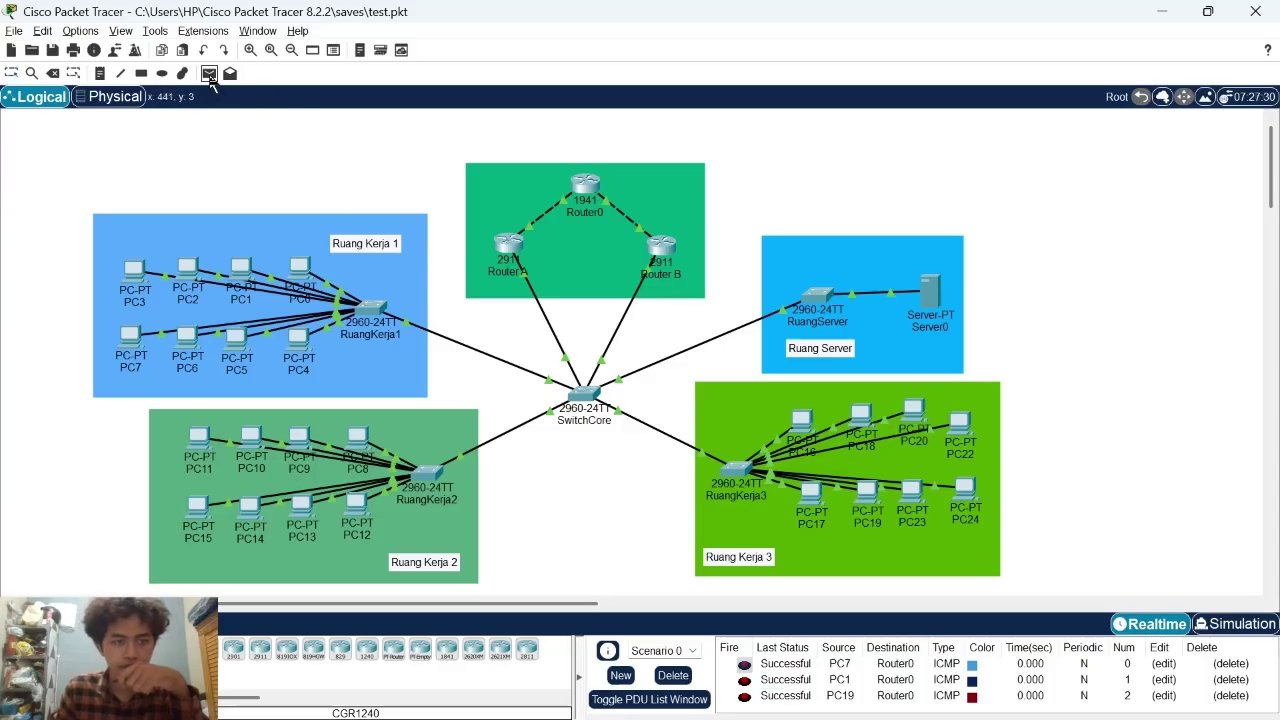
pyautogui.click(935, 296)
pyautogui.click(588, 188)
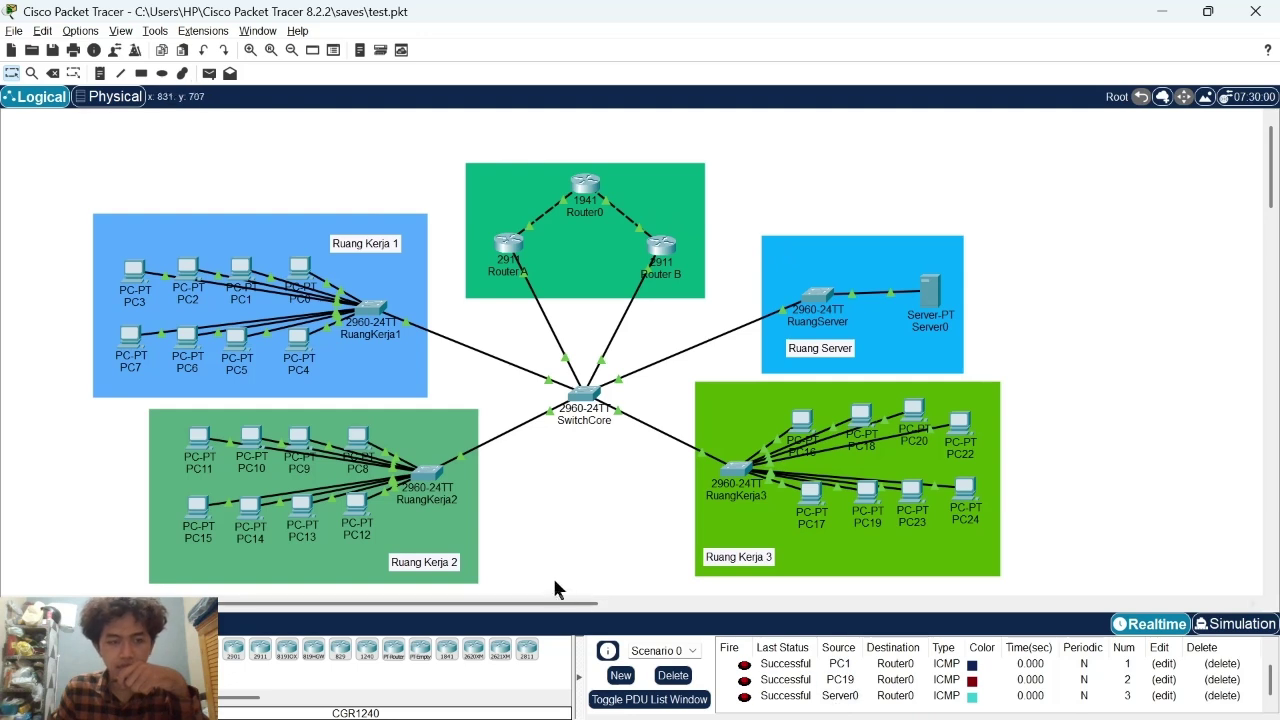
pyautogui.click(210, 74)
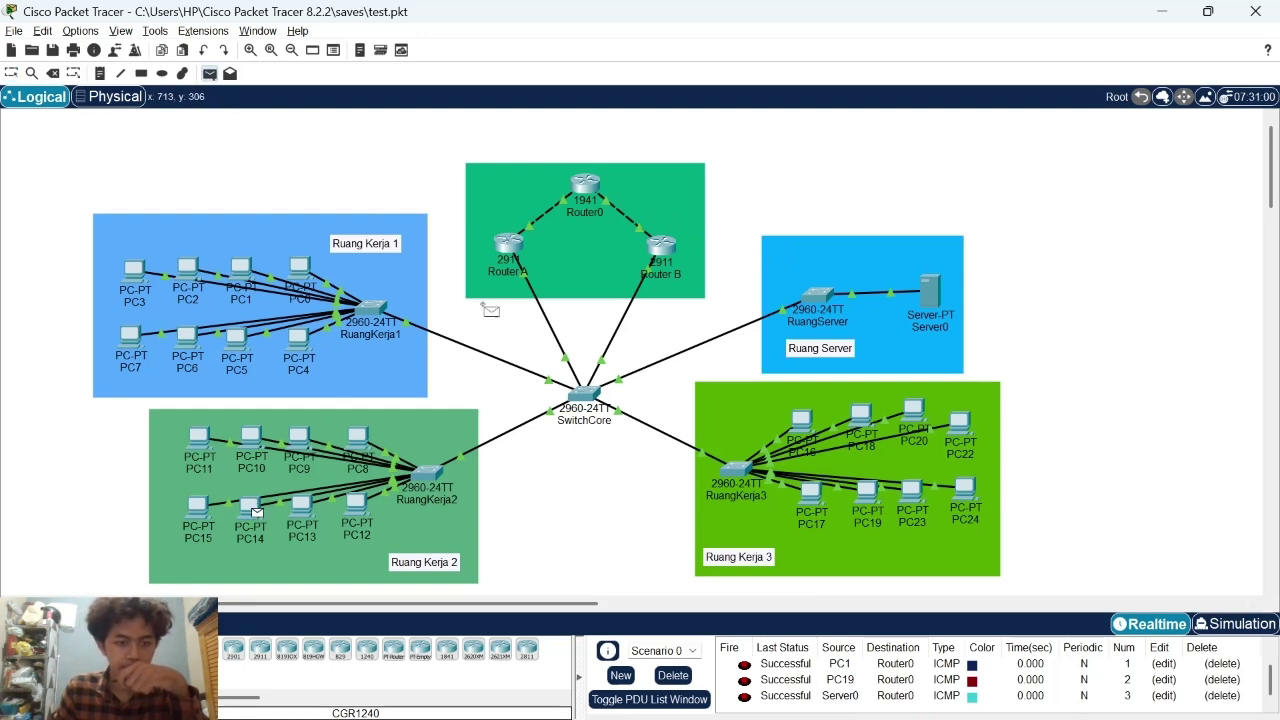
pyautogui.click(256, 512)
pyautogui.click(586, 188)
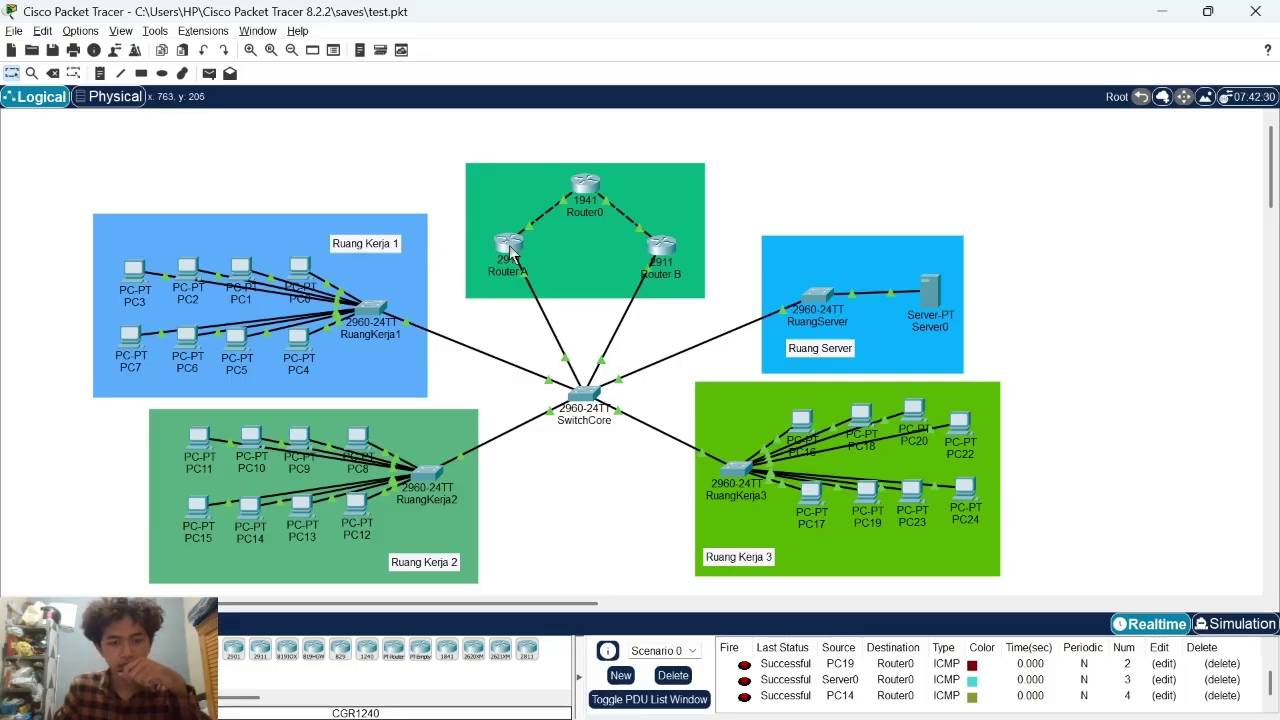
# Step: Run ping -t 192.168.1.52 in PC0's Command Prompt and move its window clear of the server in the topology
pyautogui.click(300, 268)
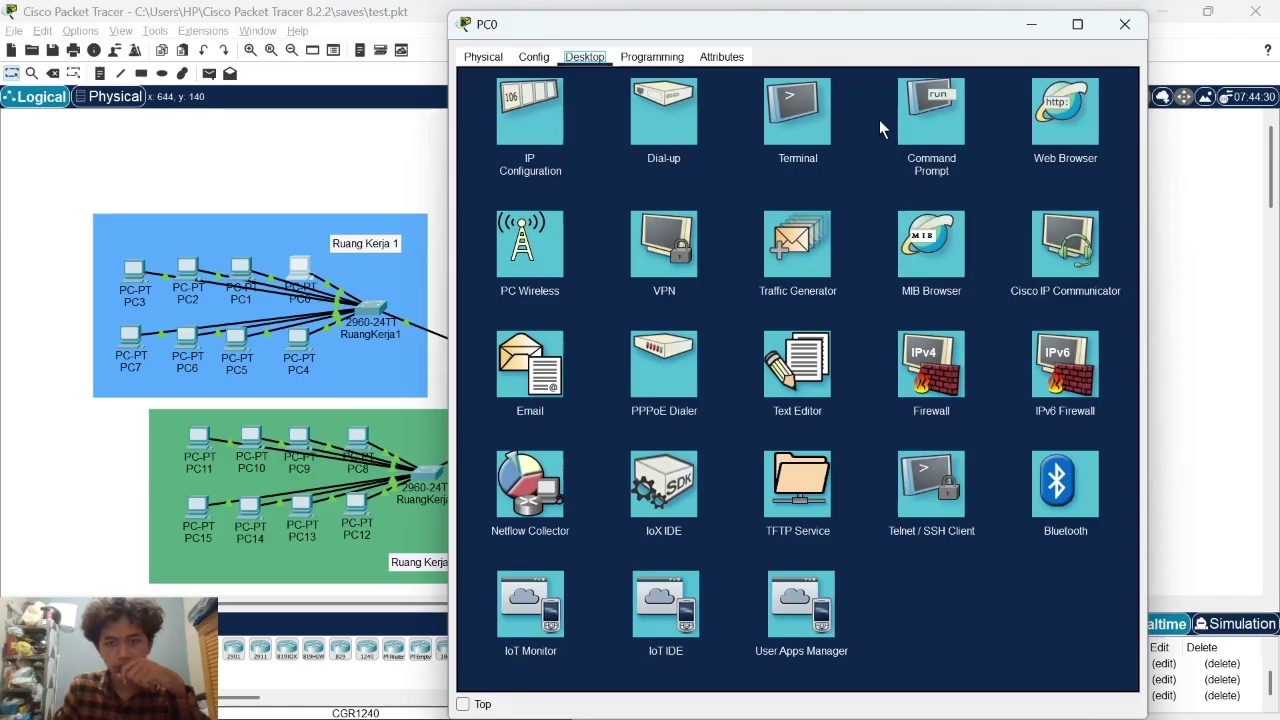
pyautogui.click(928, 118)
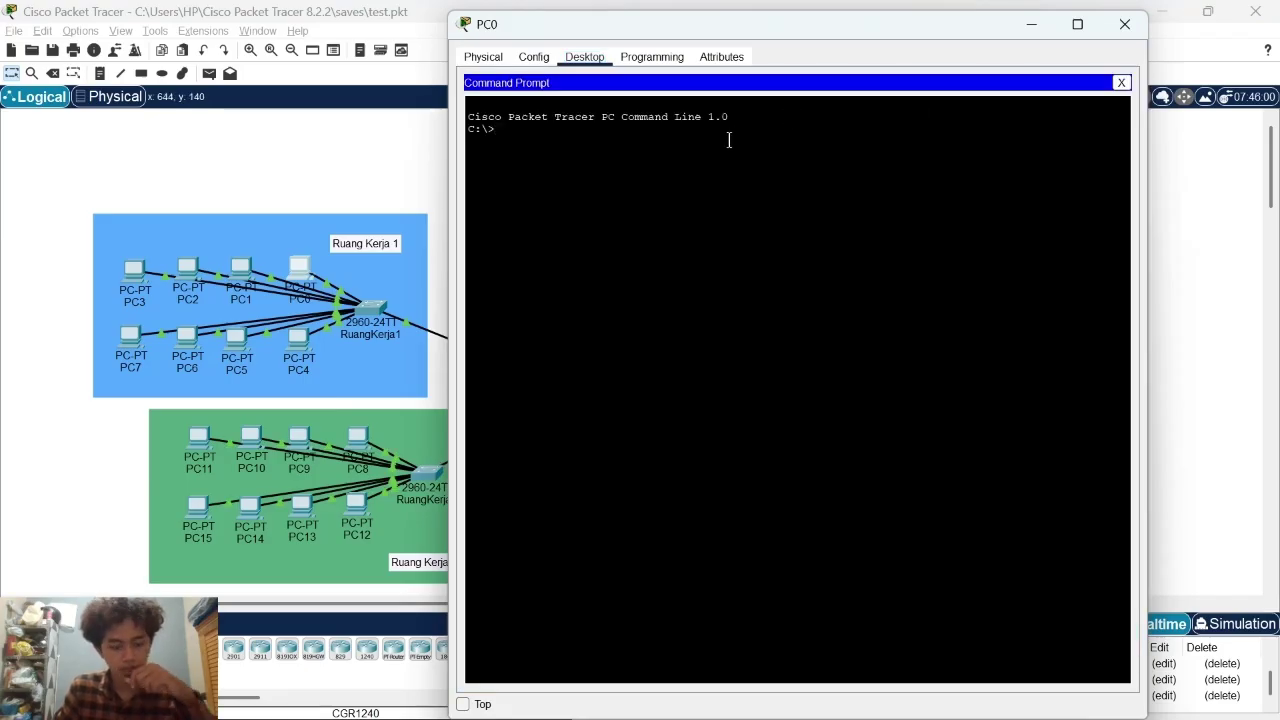
pyautogui.write('ping ')
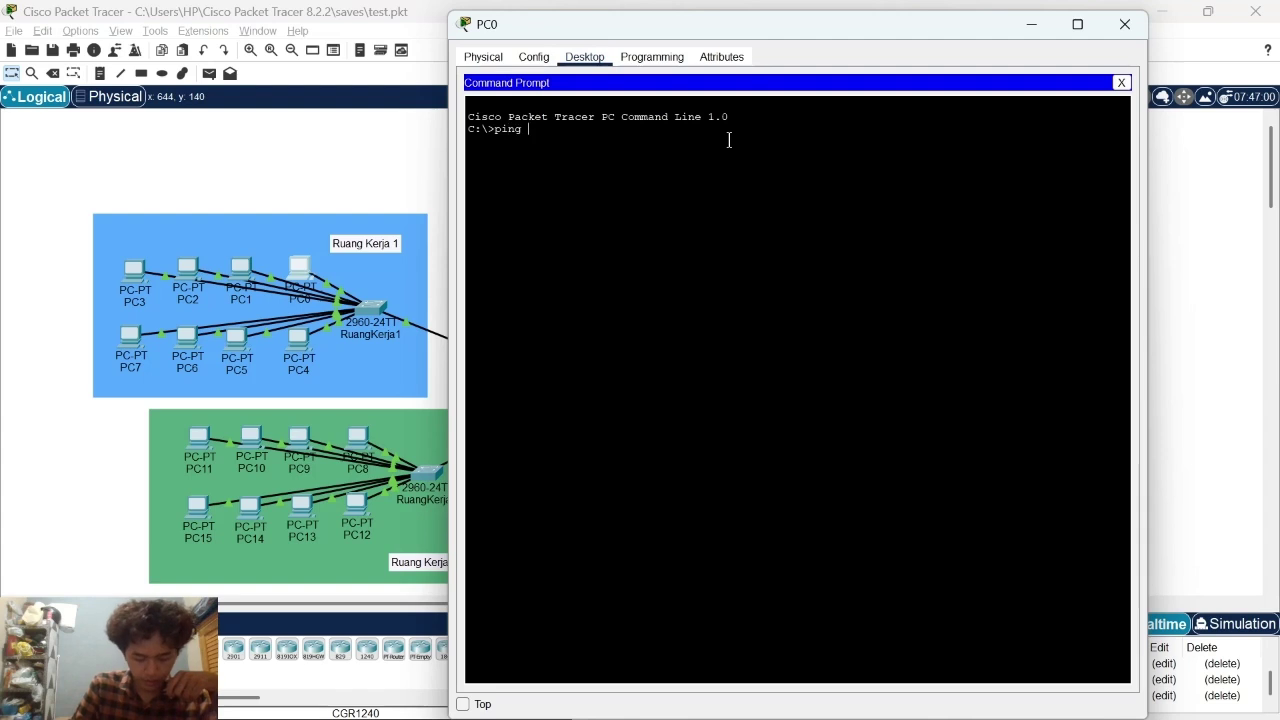
pyautogui.write('-t ')
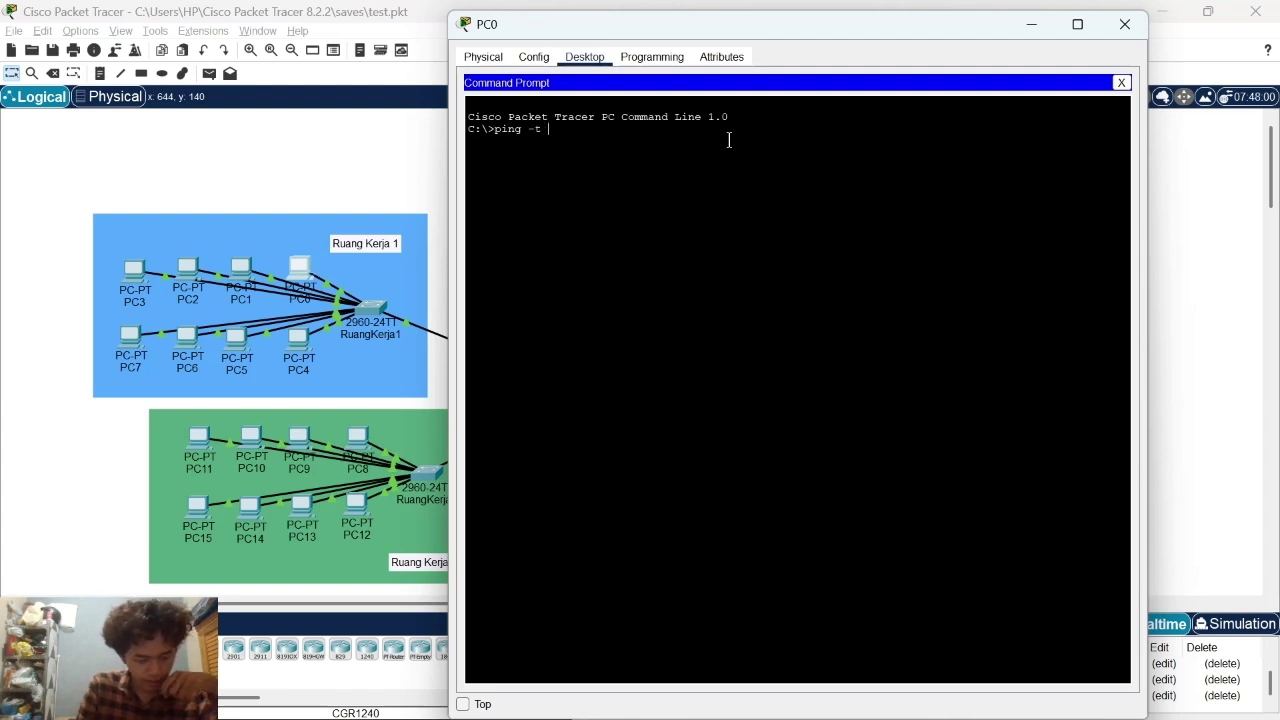
pyautogui.write('192.')
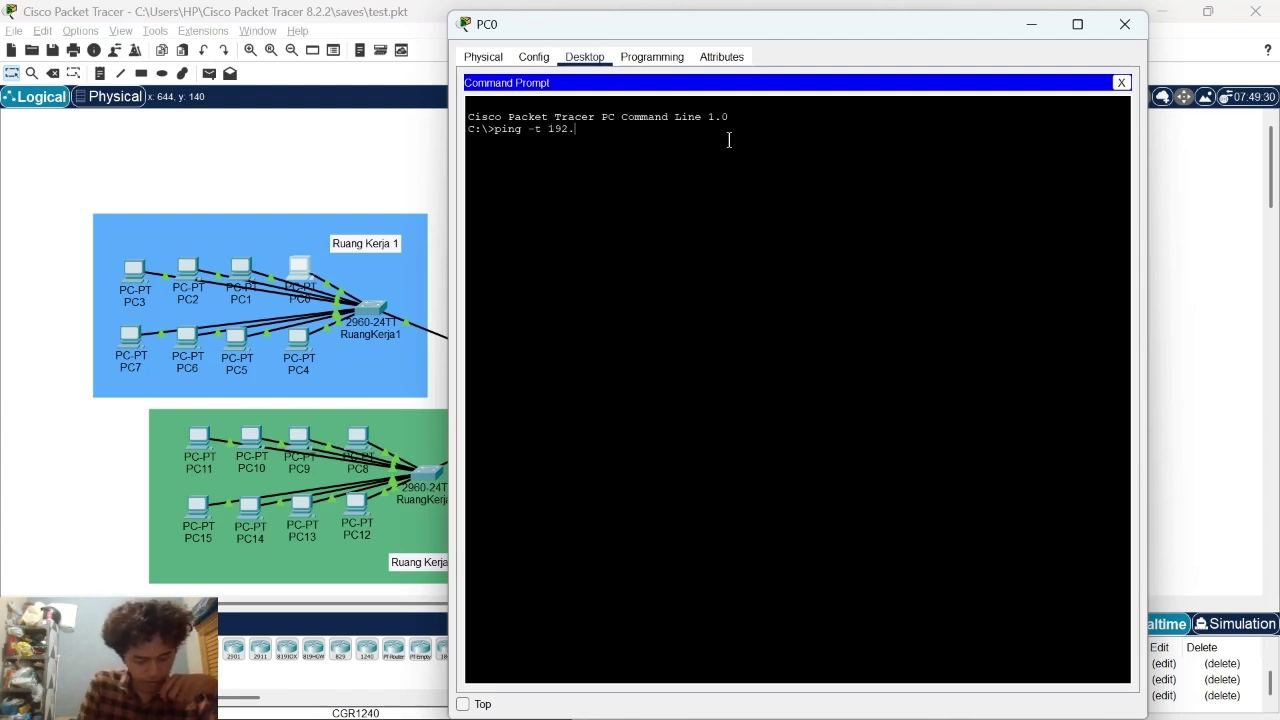
pyautogui.write('168.1.52')
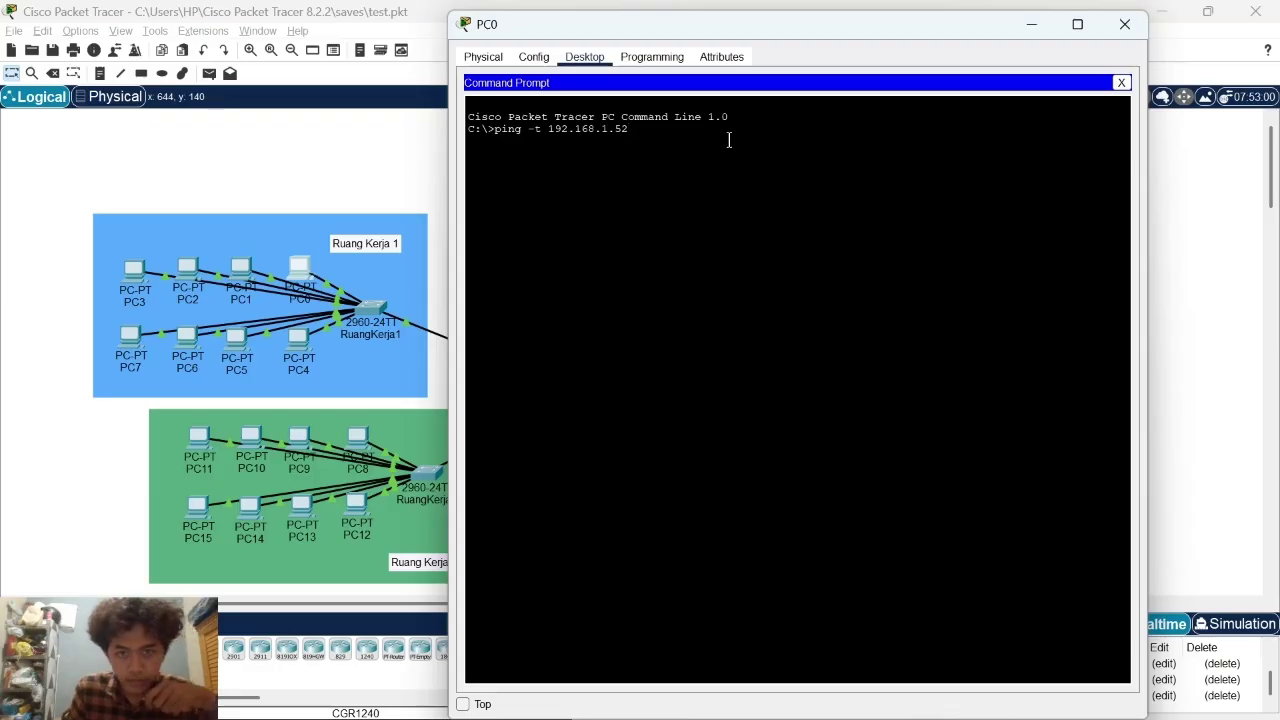
pyautogui.press('Return')
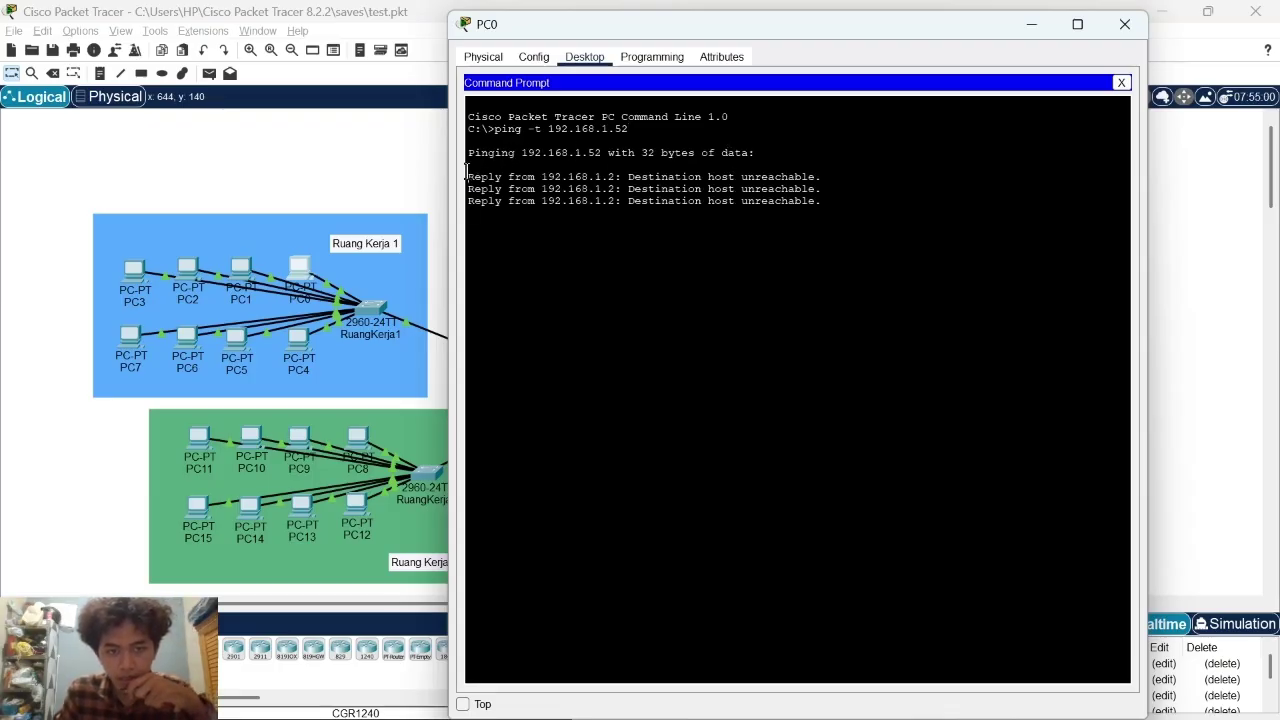
pyautogui.moveTo(466, 172); pyautogui.dragTo(667, 257)
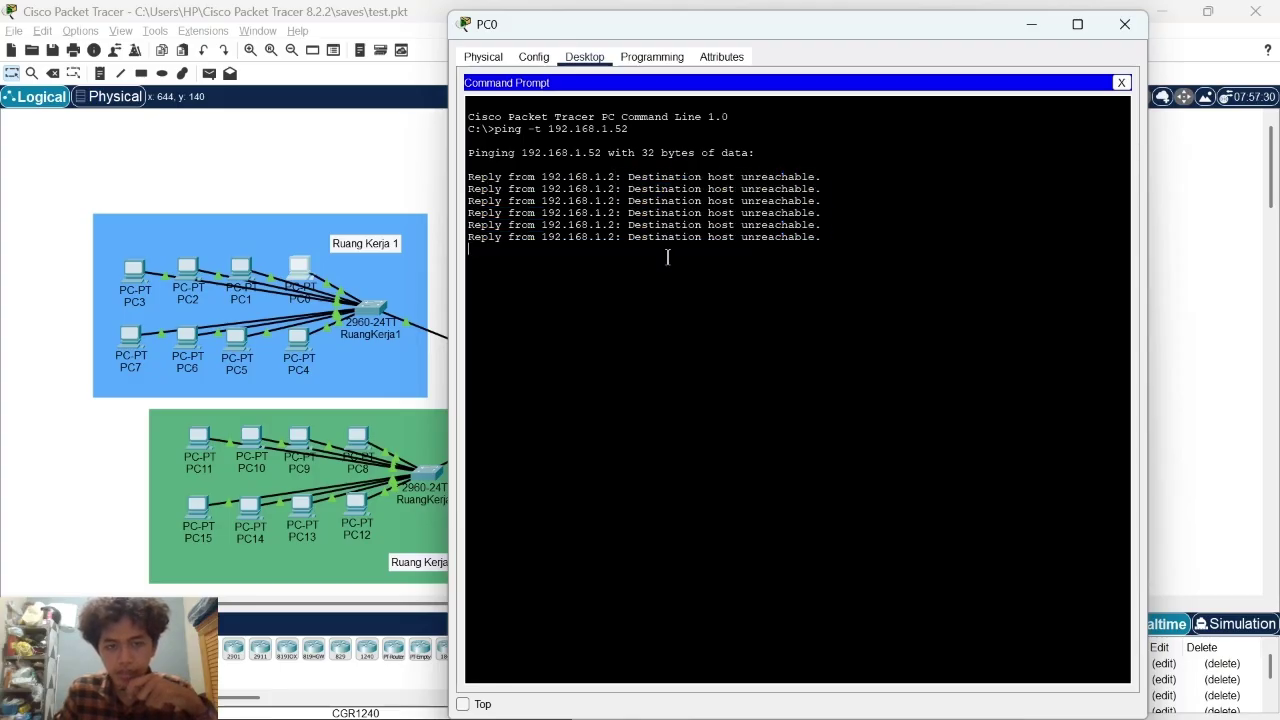
pyautogui.moveTo(735, 30); pyautogui.dragTo(326, 31)
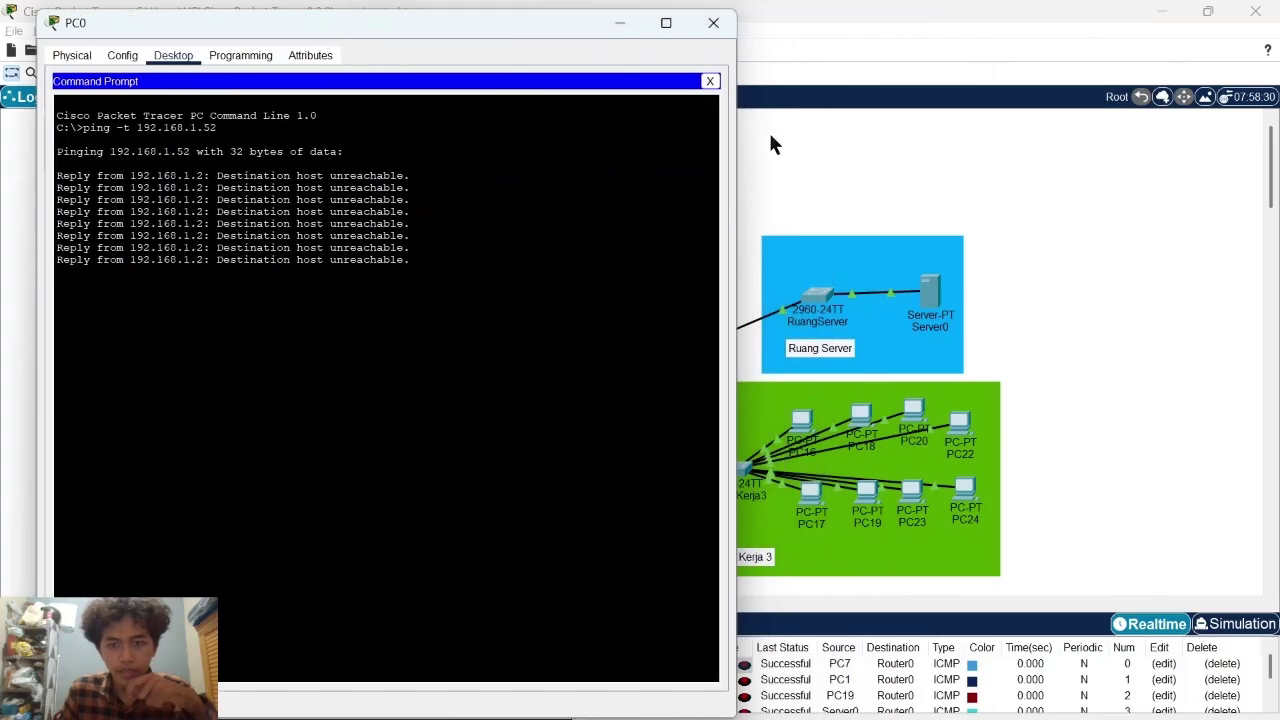
# Step: Open Router A's command line and enter global configuration mode with configure terminal
pyautogui.click(770, 145)
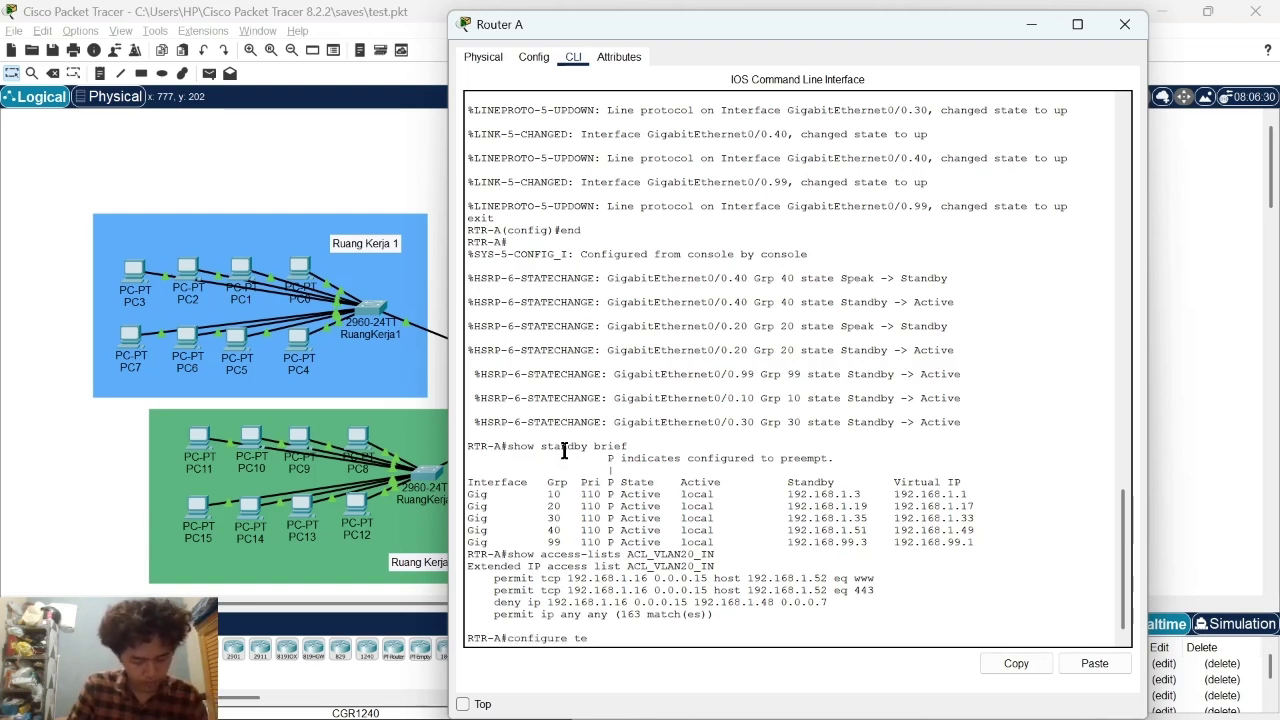
pyautogui.write('rmin')
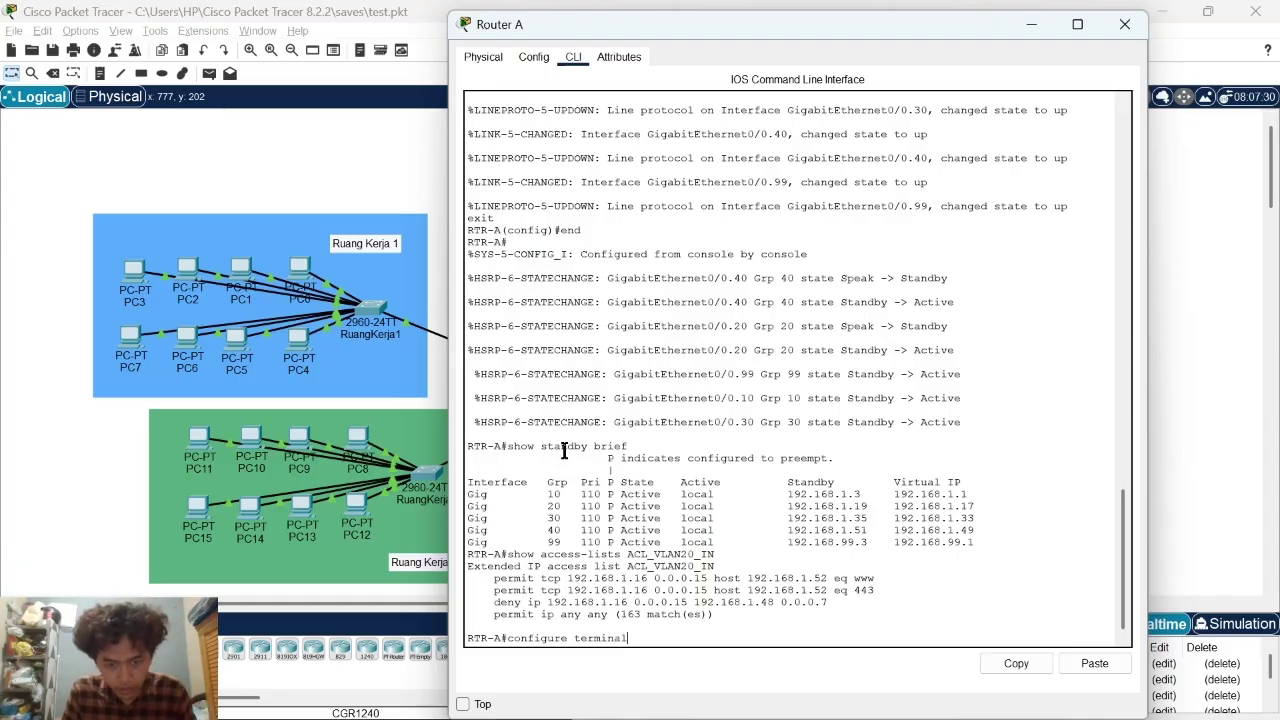
pyautogui.write('al')
pyautogui.press('Return')
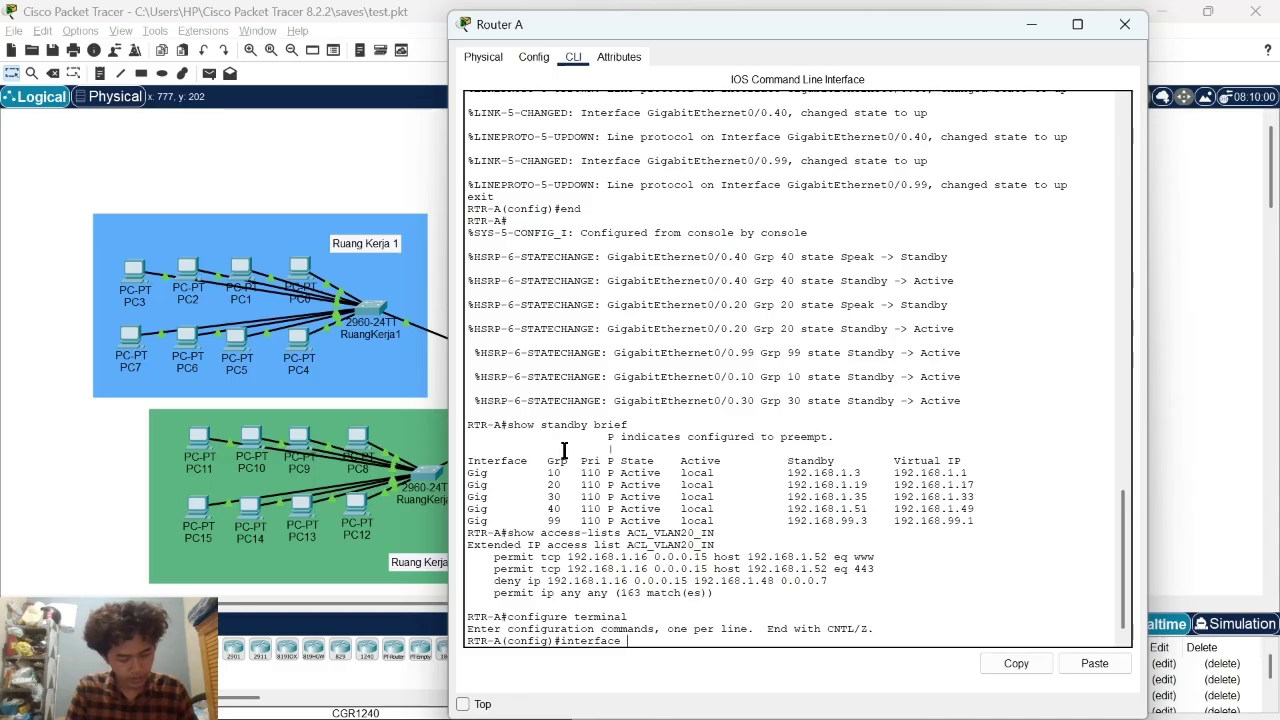
# Step: Enter interface configuration mode for GigabitEthernet0/0 on Router A
pyautogui.write('Gigabit')
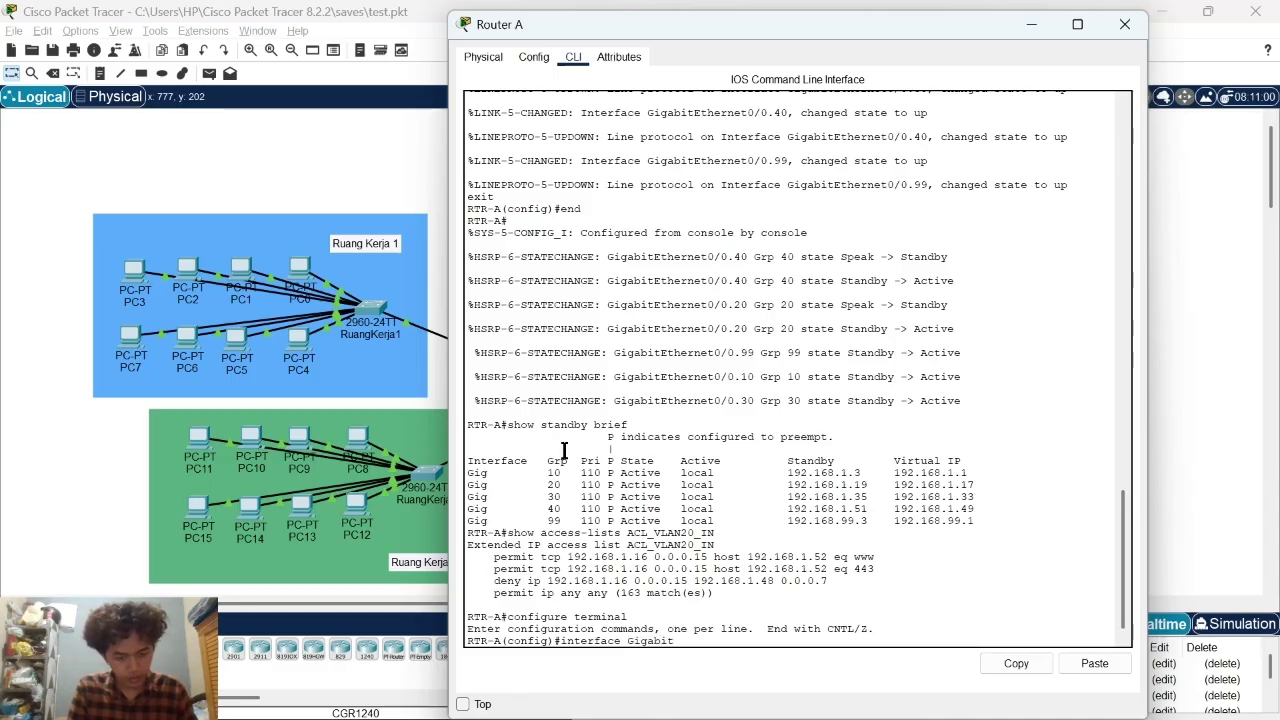
pyautogui.write('ethern')
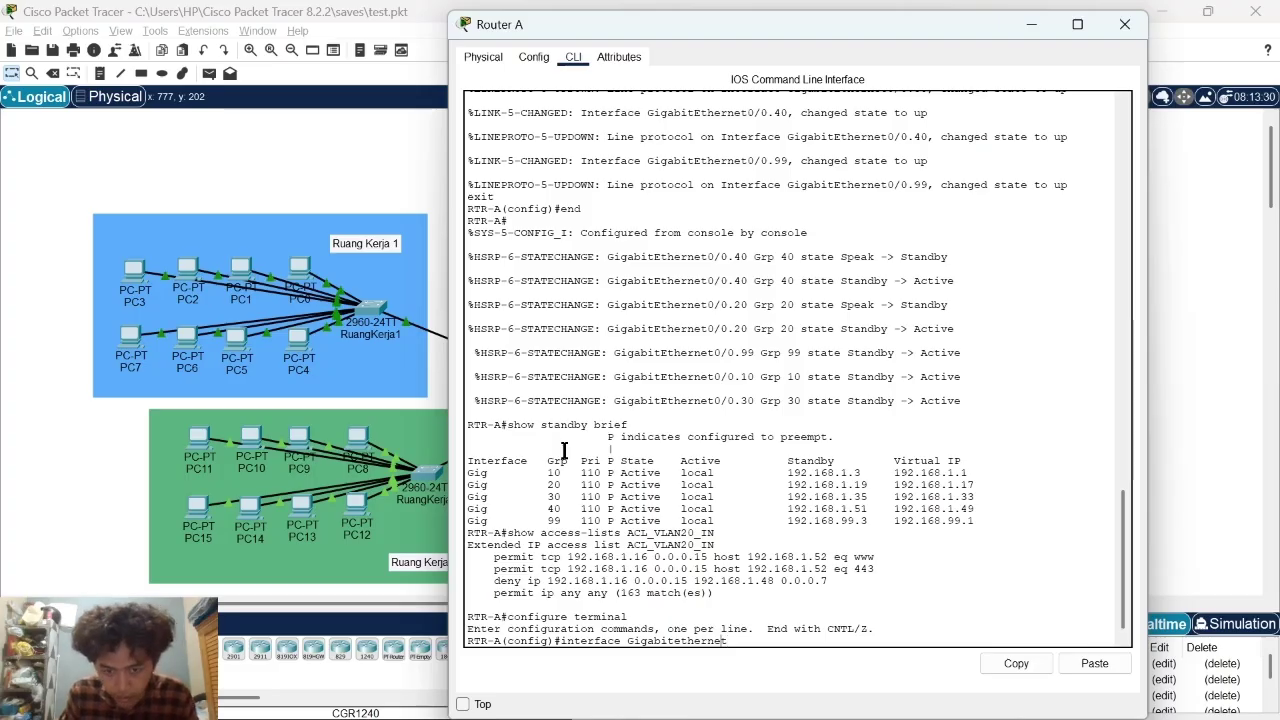
pyautogui.press('BackSpace')
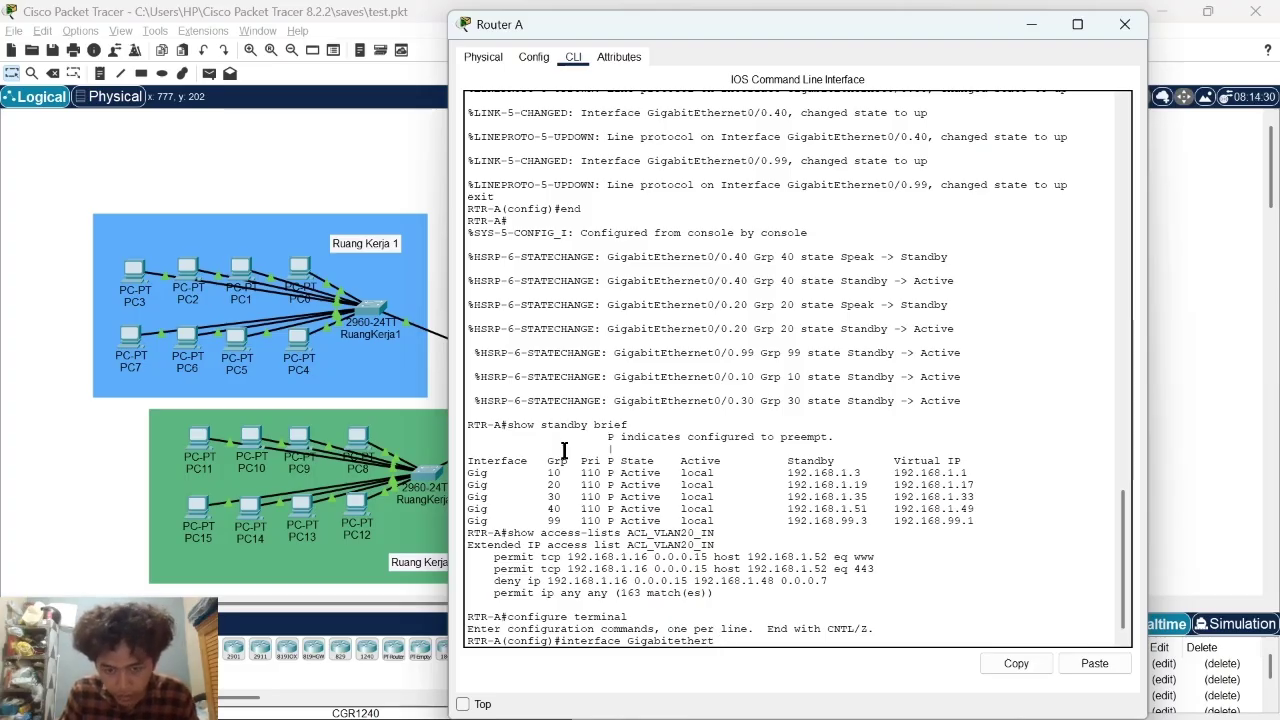
pyautogui.write('Ether')
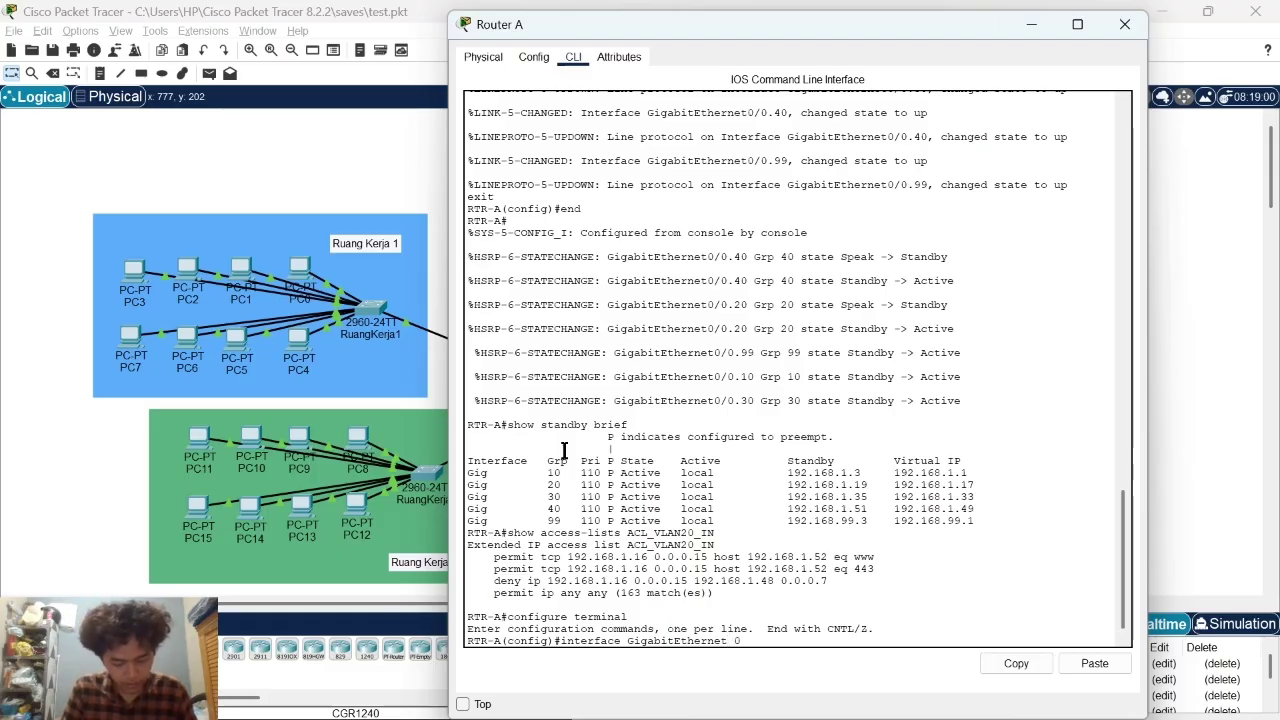
pyautogui.write('0/')
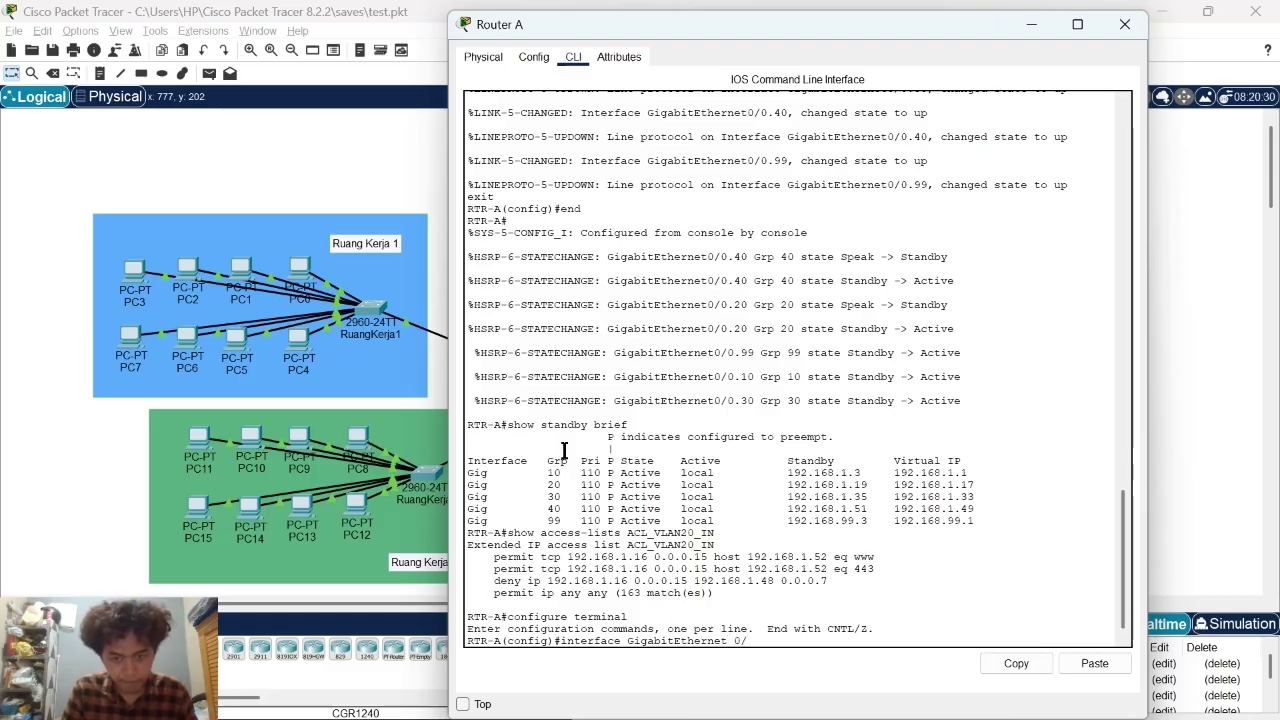
pyautogui.write('0')
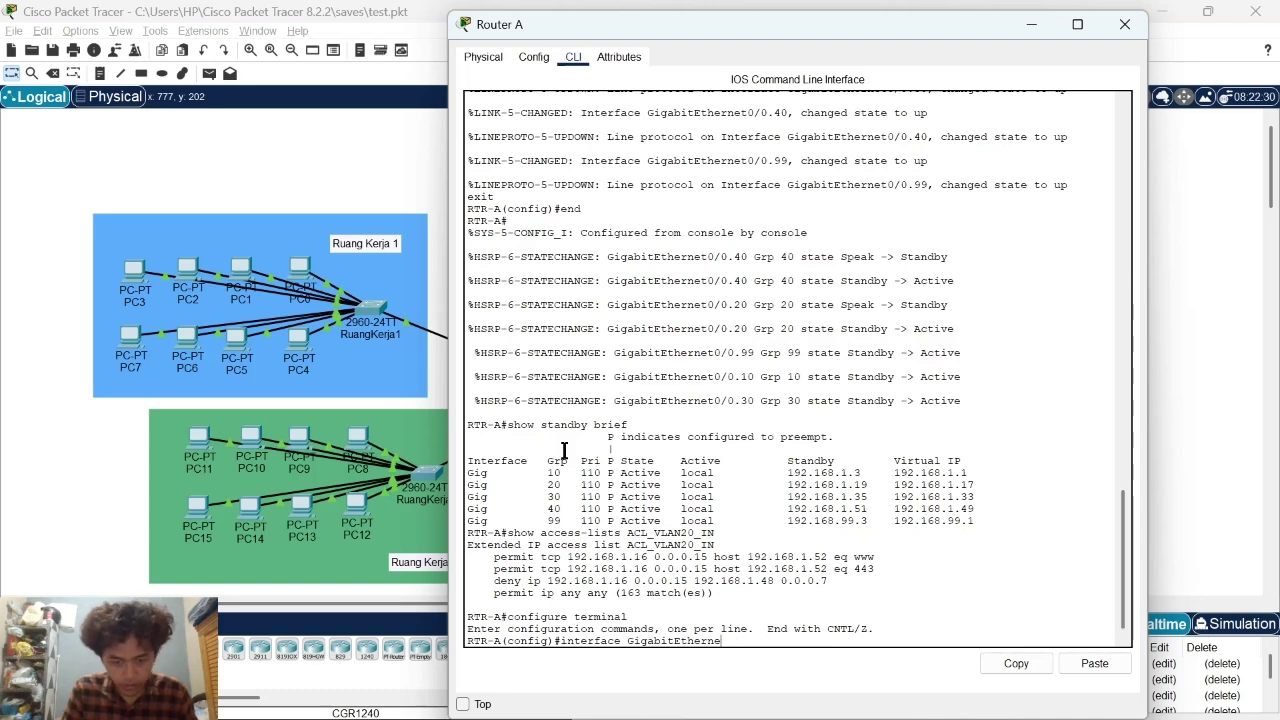
pyautogui.write('0')
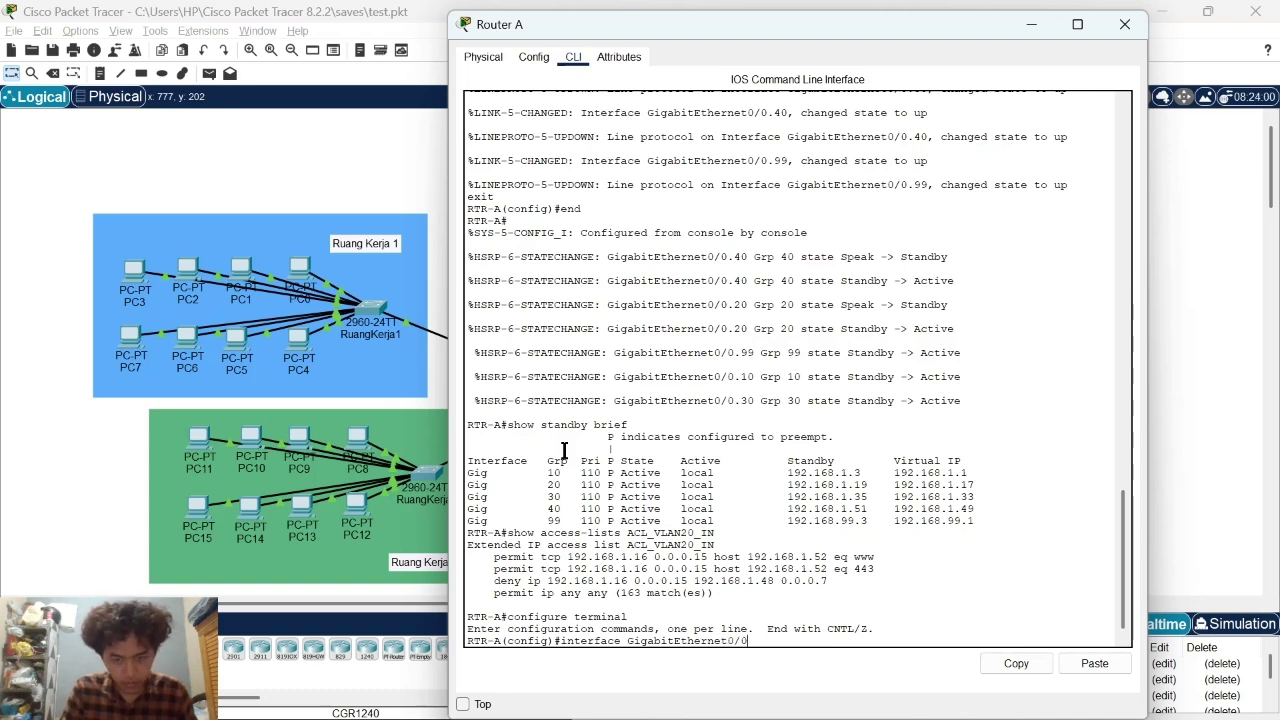
pyautogui.press('Return')
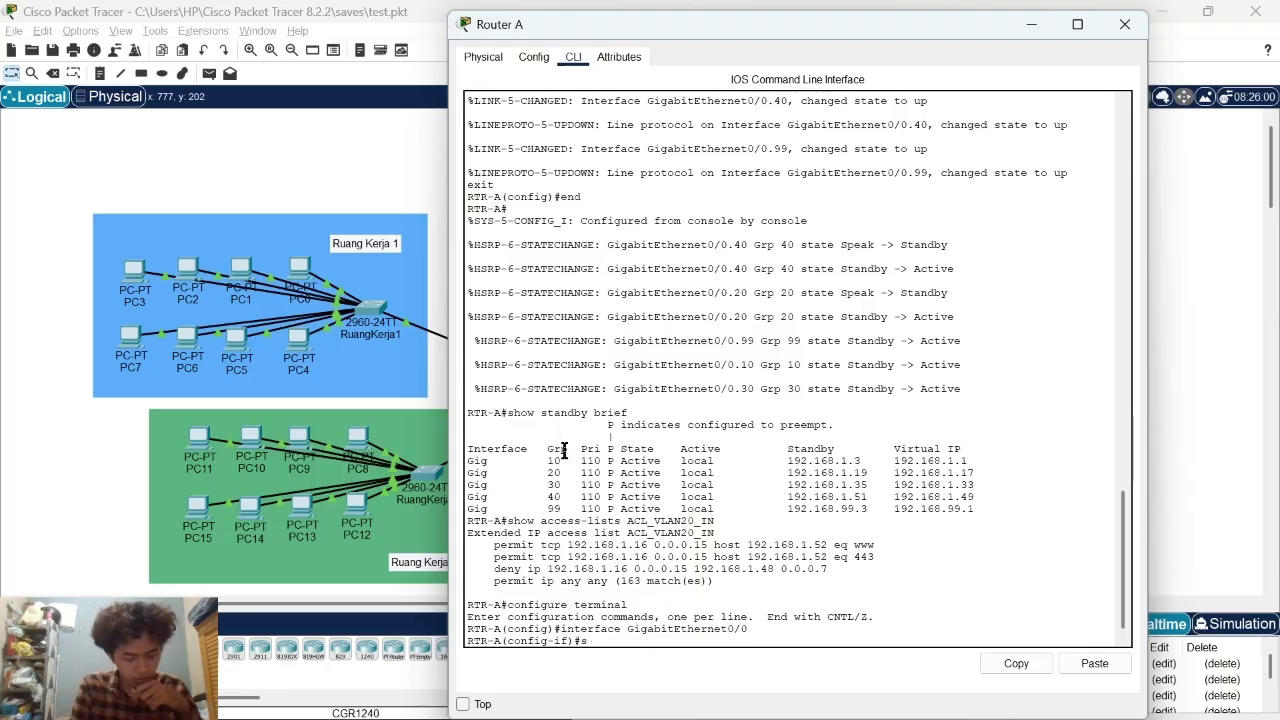
# Step: Shut down GigabitEthernet0/0 on Router A with the shutdown command and close the router's window
pyautogui.write('shutdow')
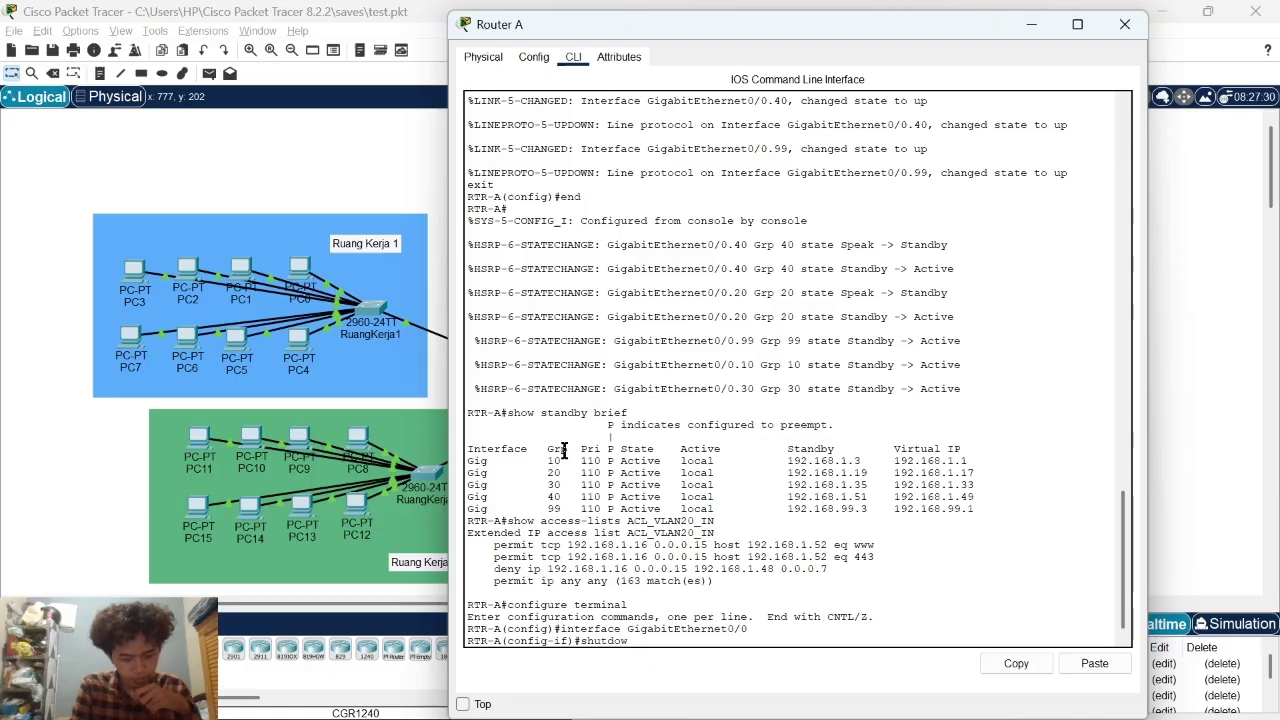
pyautogui.write('n')
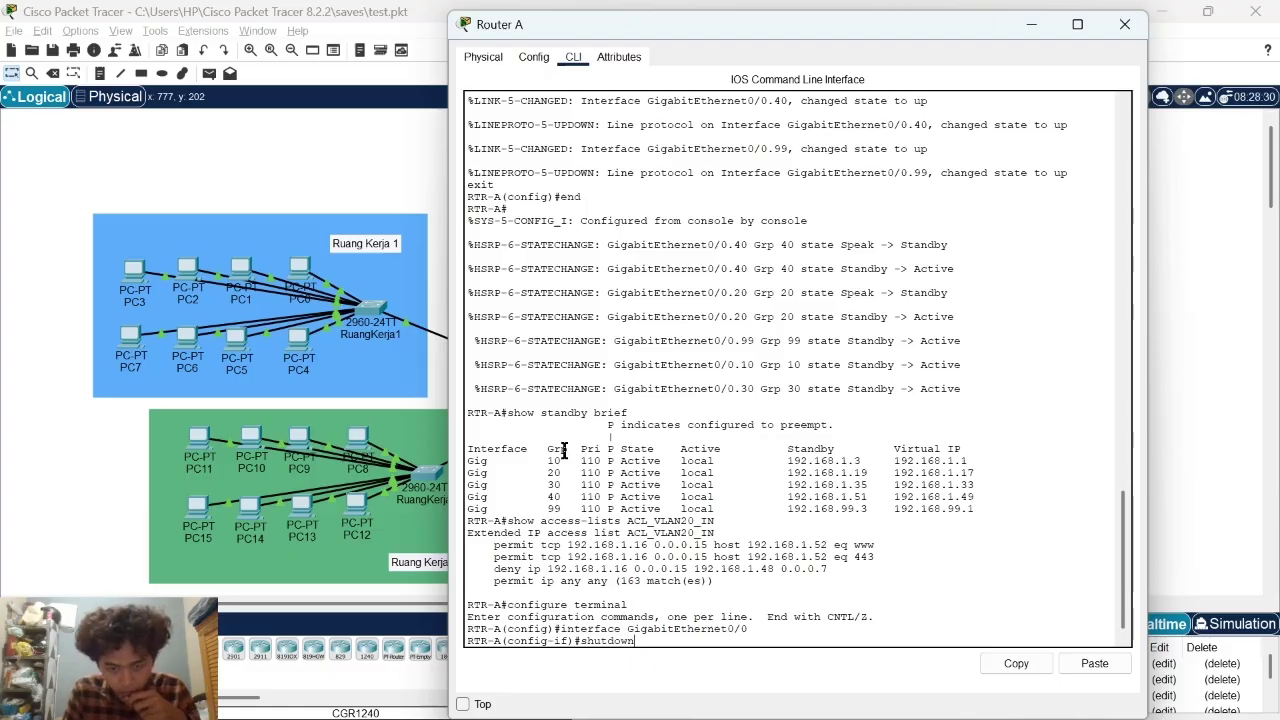
pyautogui.press('Return')
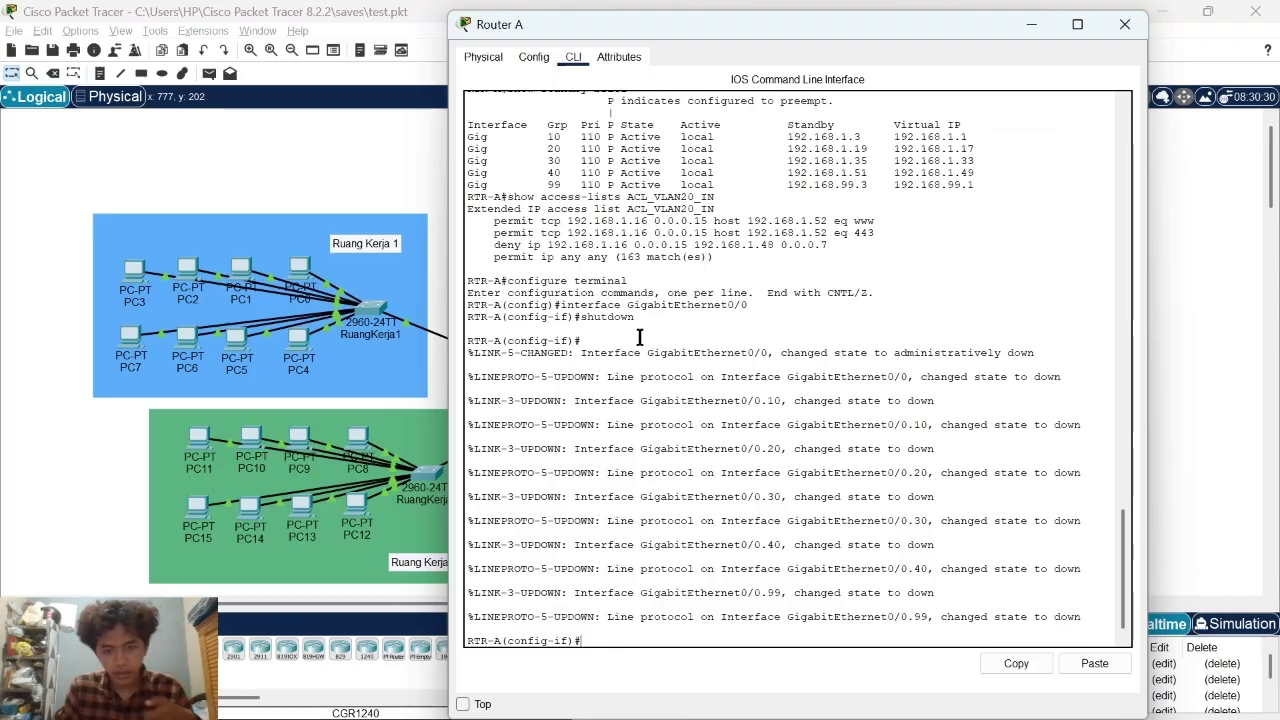
pyautogui.click(1123, 26)
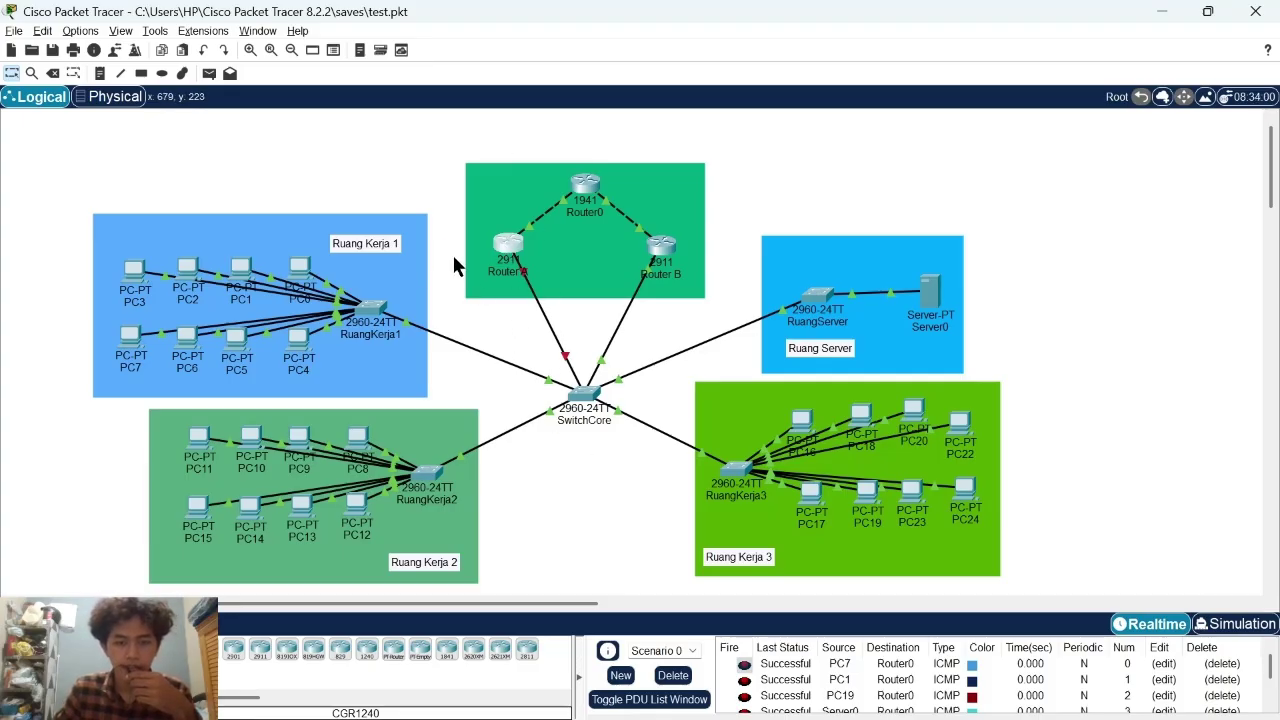
# Step: Examine the continuous ping output in PC0's Command Prompt and move its window clear of Ruang Kerja 1
pyautogui.click(307, 272)
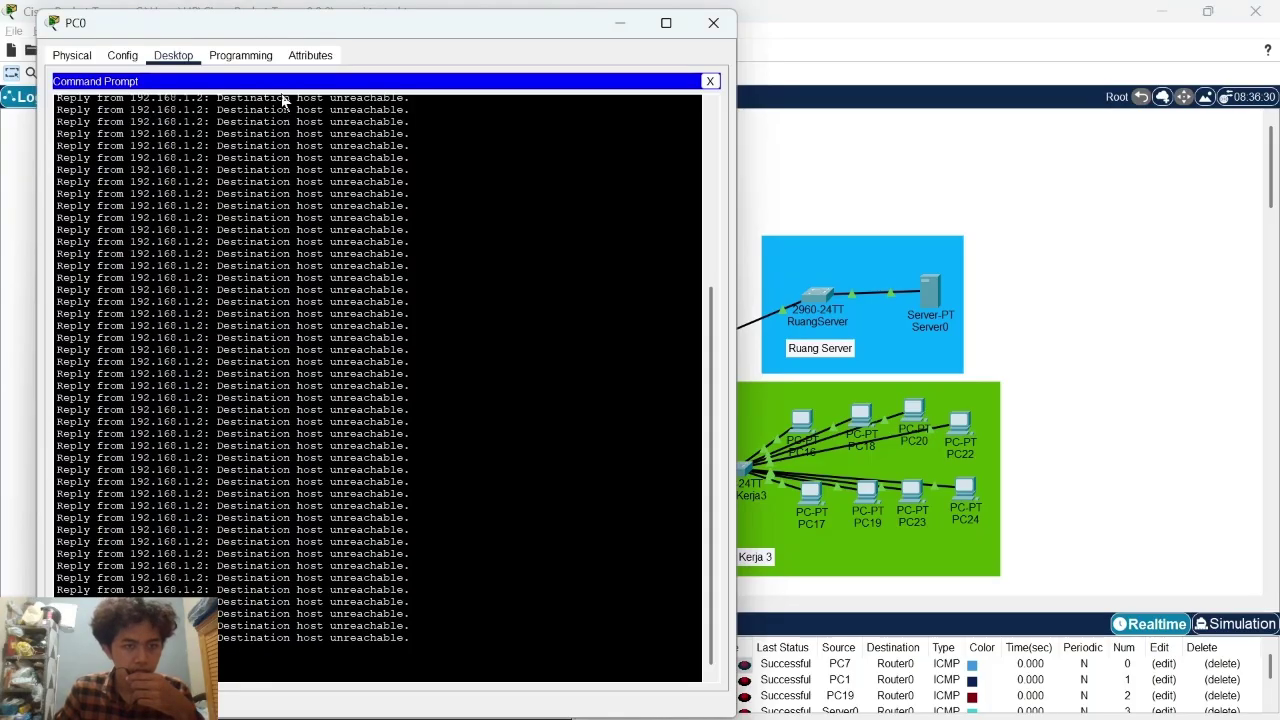
pyautogui.moveTo(257, 29)
pyautogui.mouseDown()
pyautogui.moveTo(396, 27)
pyautogui.moveTo(246, 80)
pyautogui.moveTo(291, 68)
pyautogui.moveTo(274, 47)
pyautogui.mouseUp()
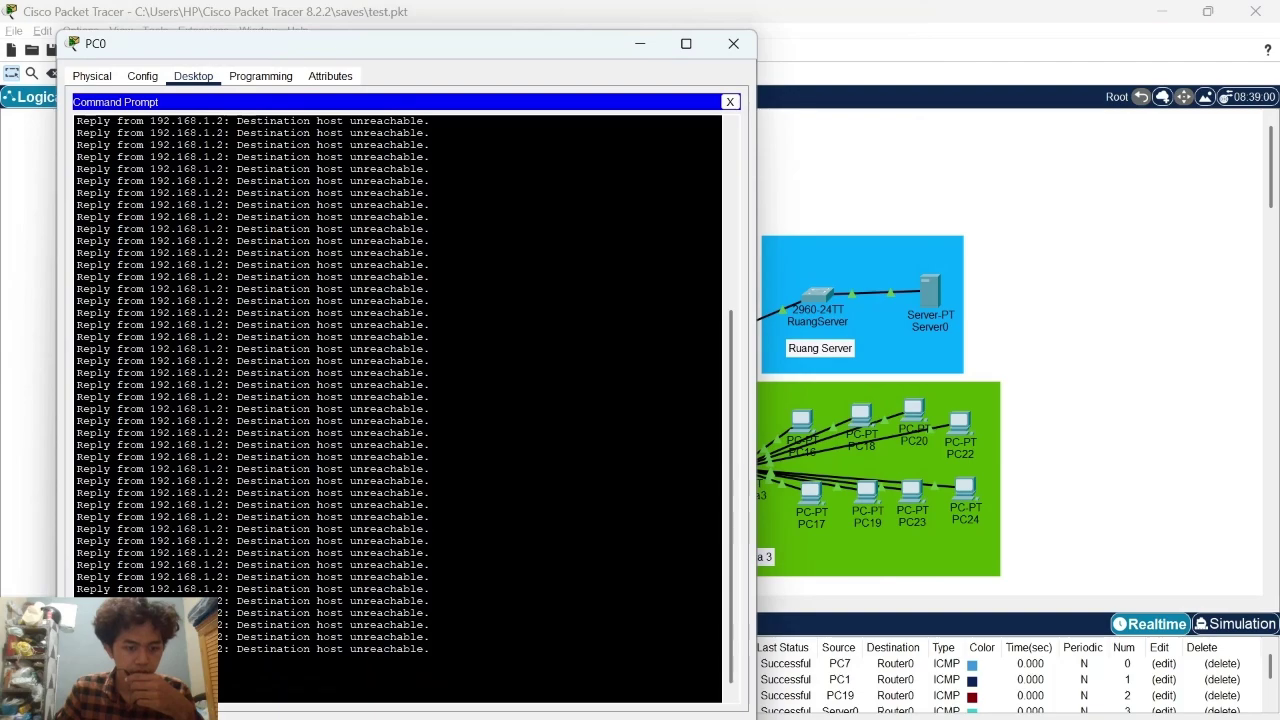
pyautogui.tripleClick(150, 649)
pyautogui.moveTo(200, 37); pyautogui.dragTo(697, 35)
pyautogui.click(45, 427)
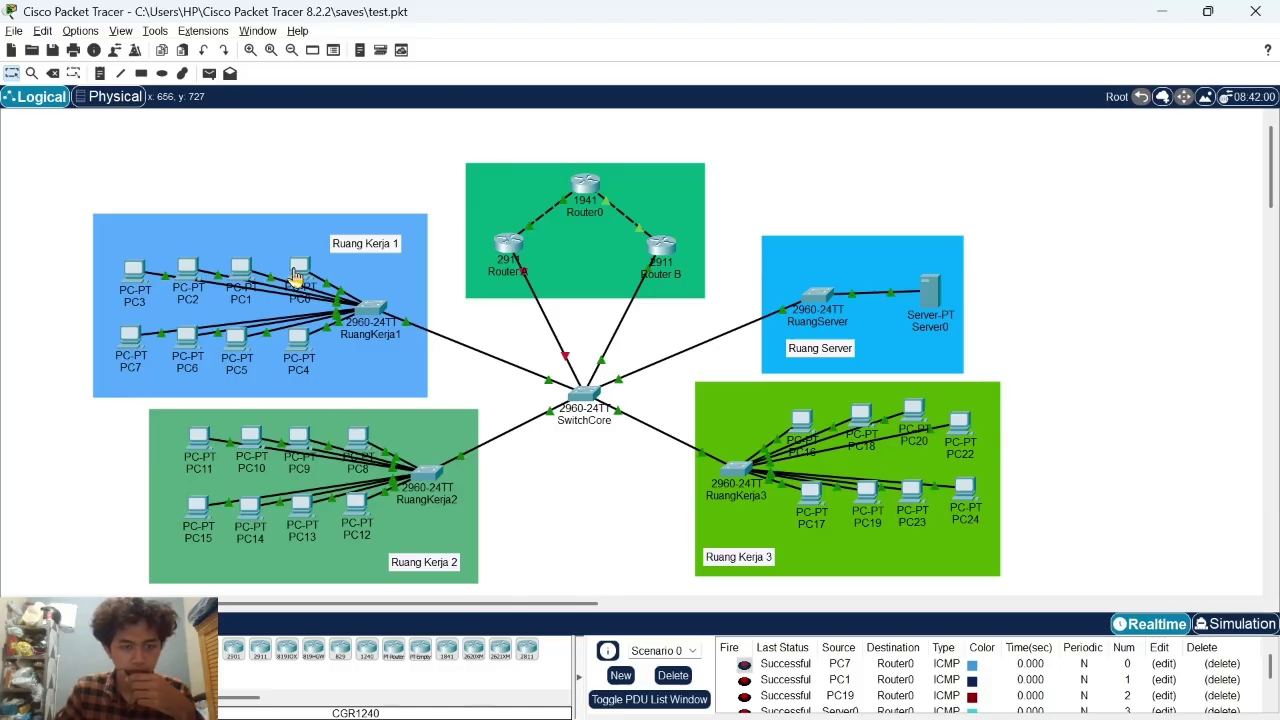
# Step: Bring PC0's Command Prompt back up, review the latest ping replies from 192.168.1.52, and close the window
pyautogui.click(298, 274)
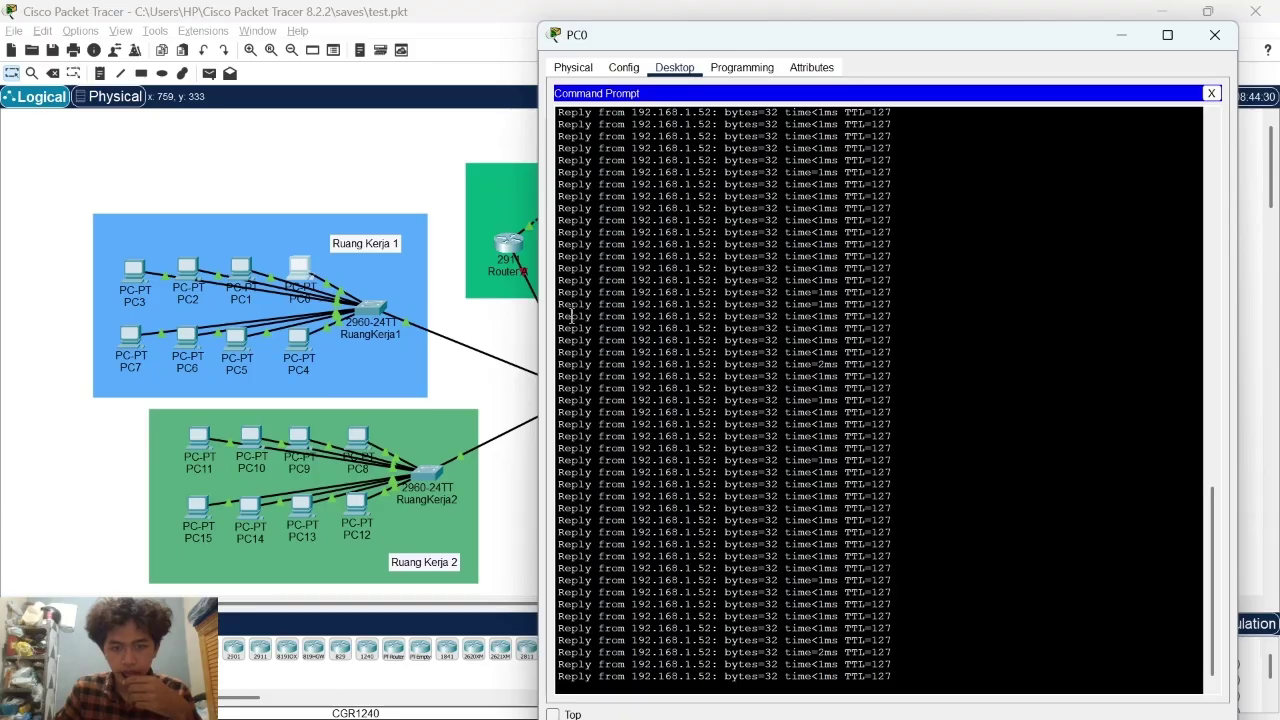
pyautogui.moveTo(560, 296); pyautogui.dragTo(886, 296)
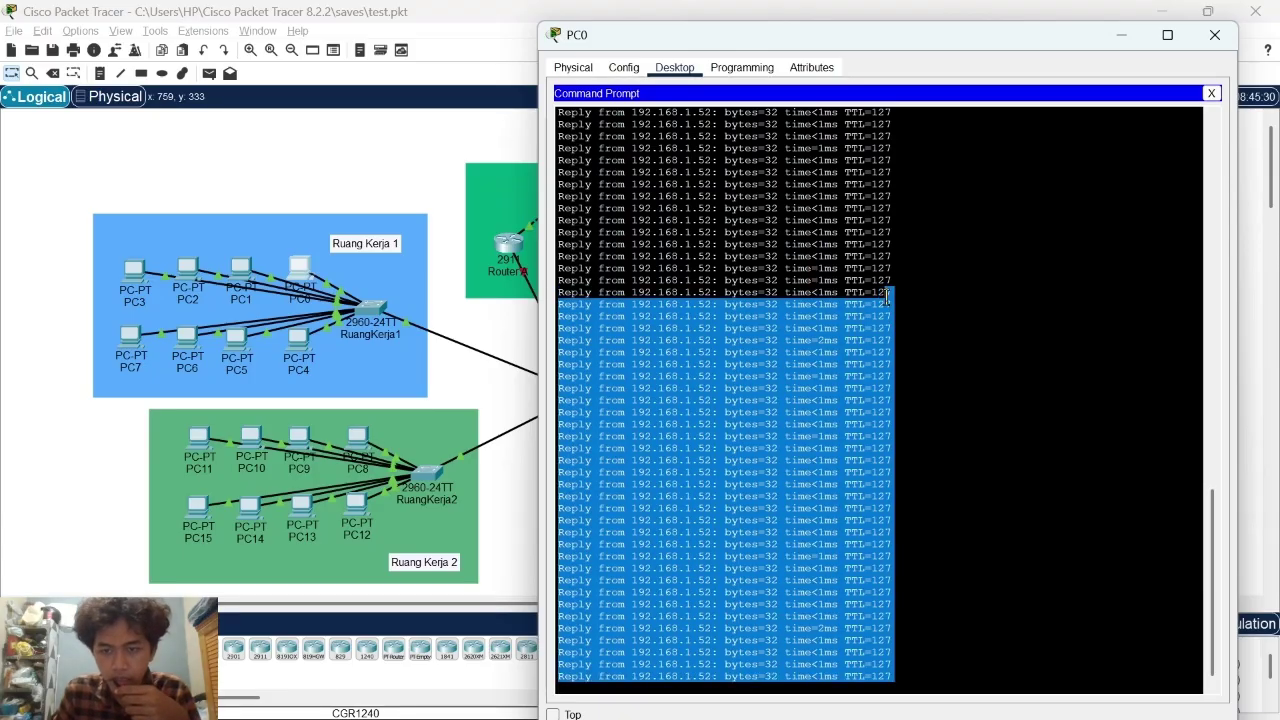
pyautogui.click(776, 330)
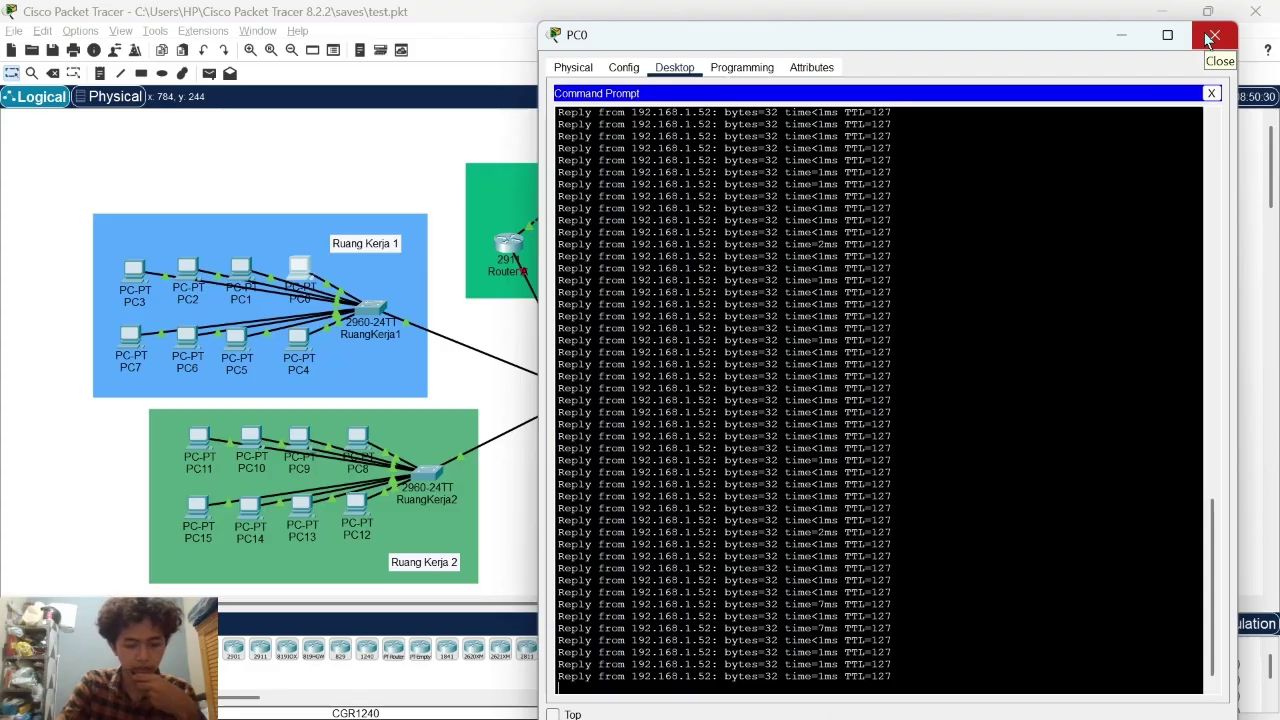
pyautogui.click(1212, 37)
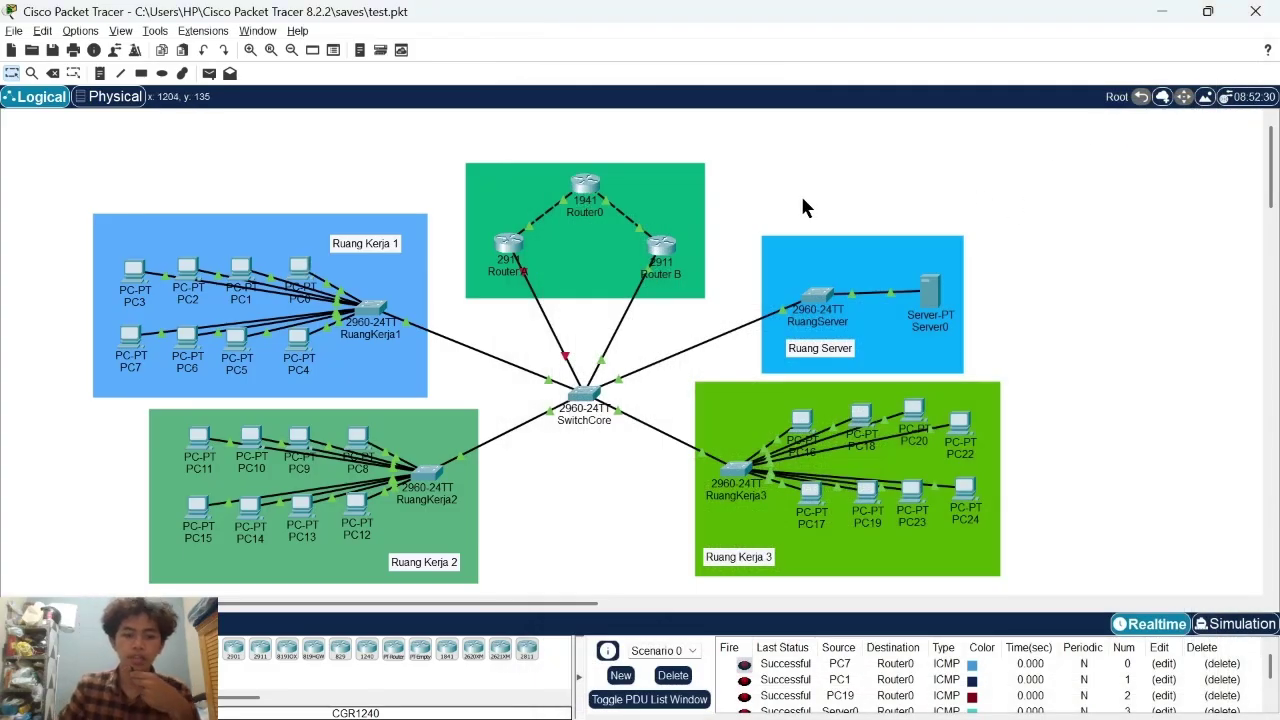
pyautogui.moveTo(677, 265)
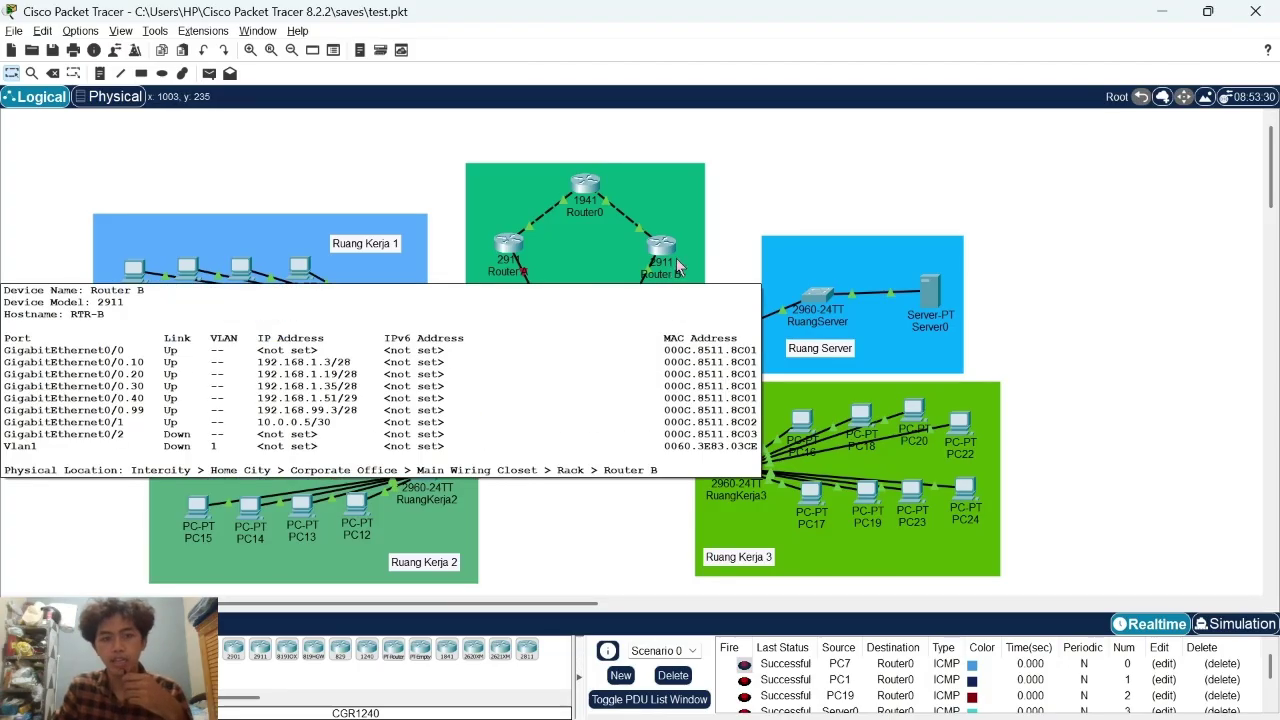